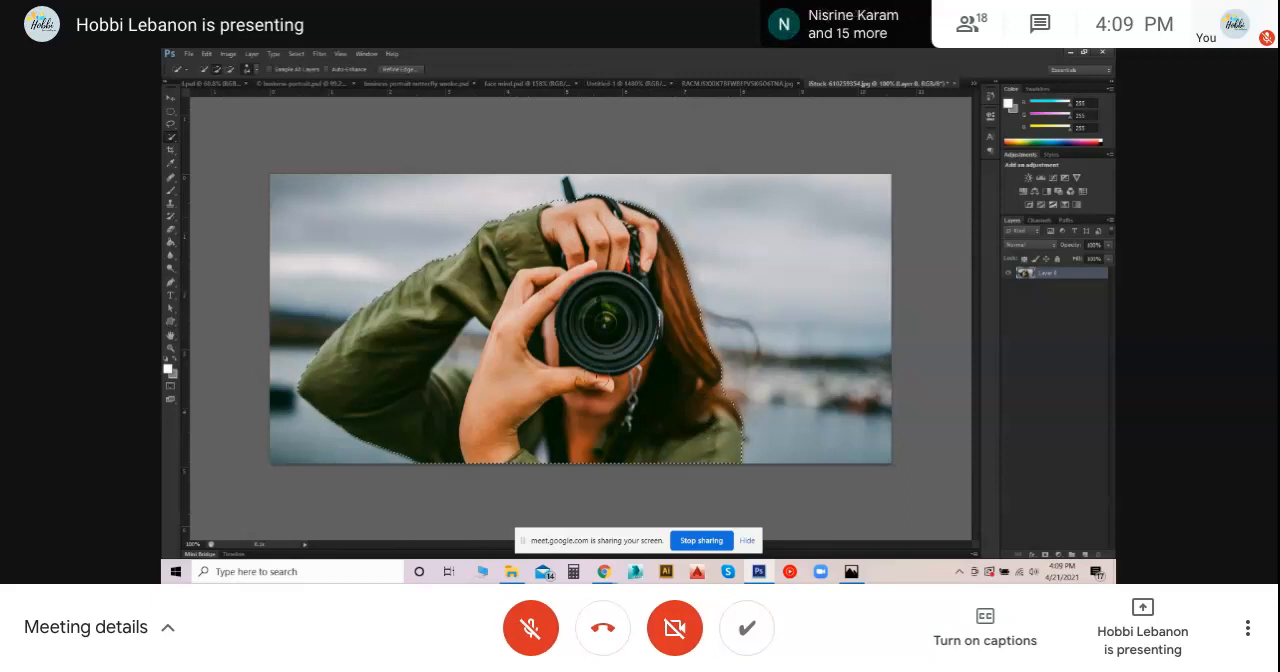
# - Switch to the forest road photo document and activate the Move tool with no layer selected
pyautogui.click(714, 86)
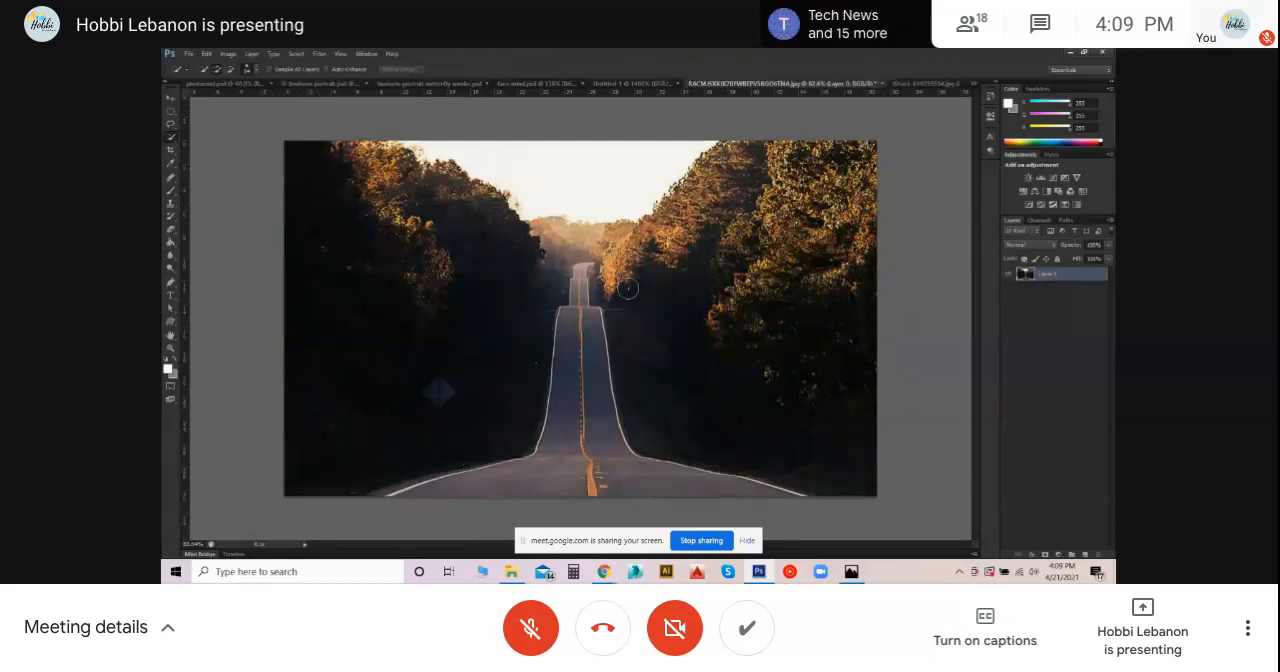
pyautogui.click(170, 98)
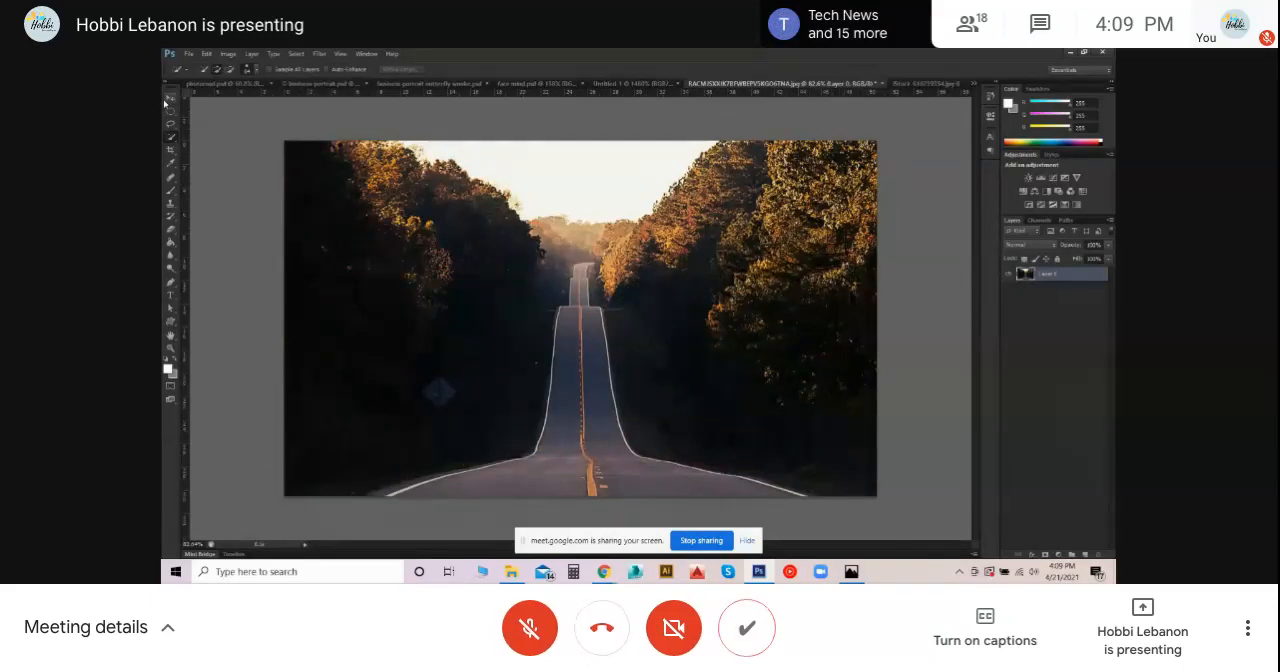
pyautogui.click(1109, 372)
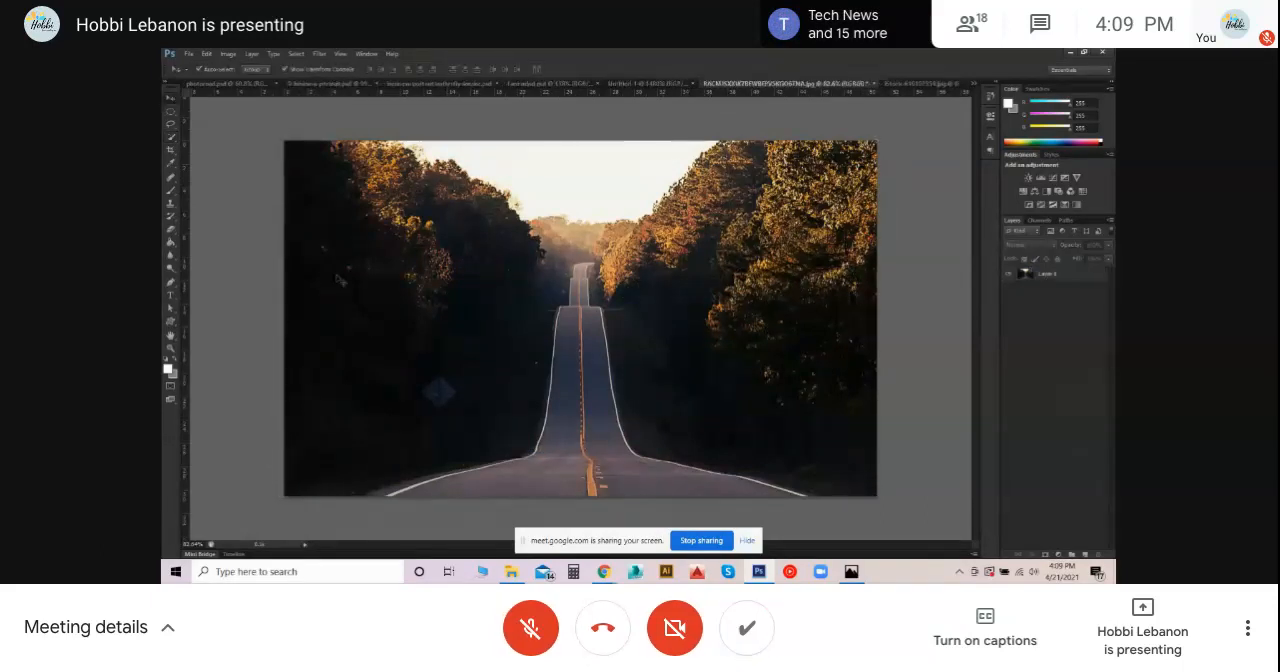
pyautogui.click(1086, 555)
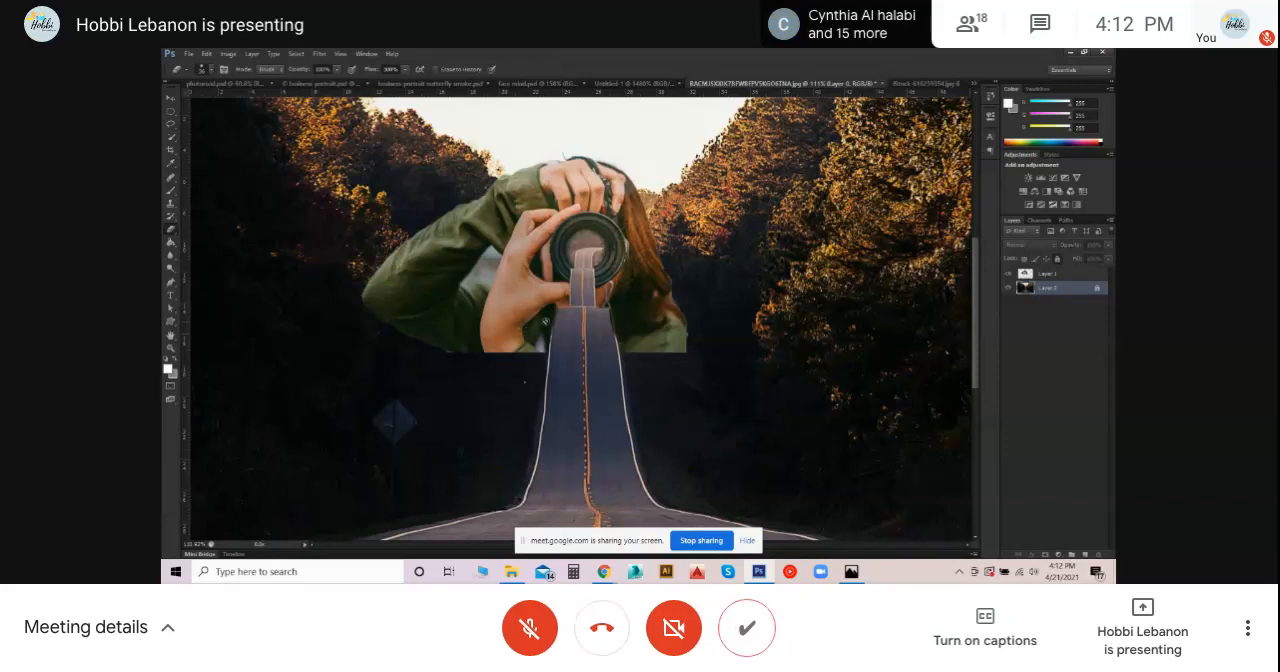
# - Raise the opacity of the photographer layer above the road photo
pyautogui.click(1067, 276)
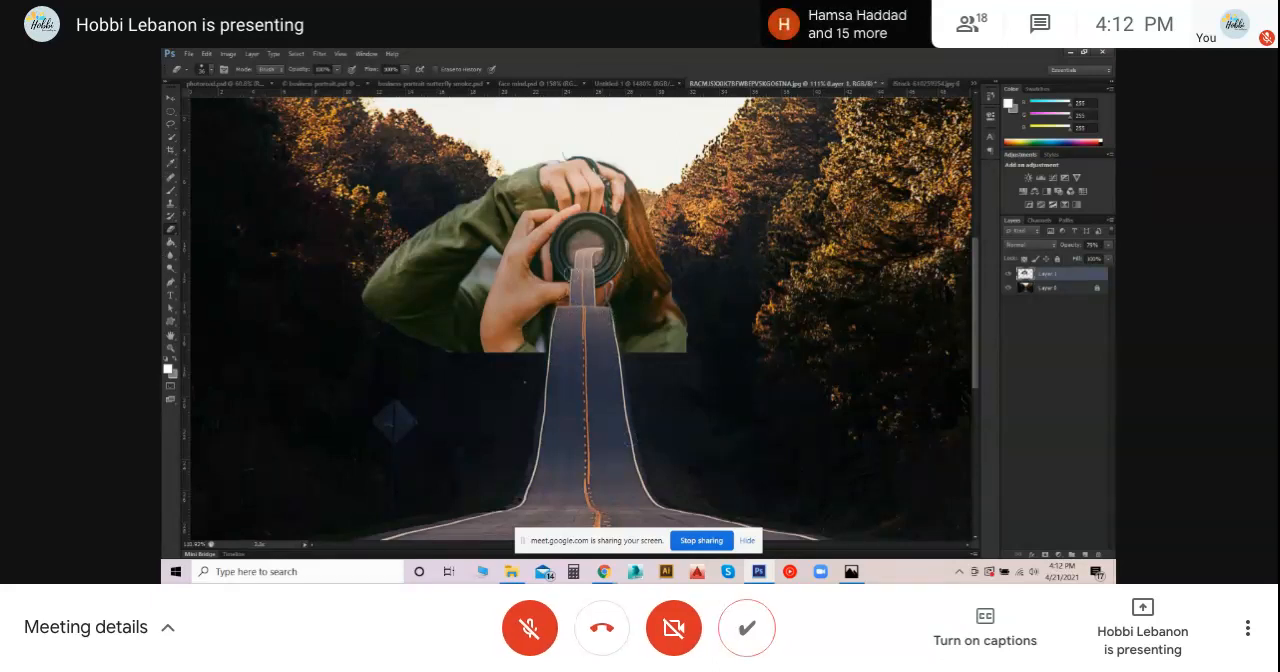
pyautogui.scroll(-2, 598, 320)
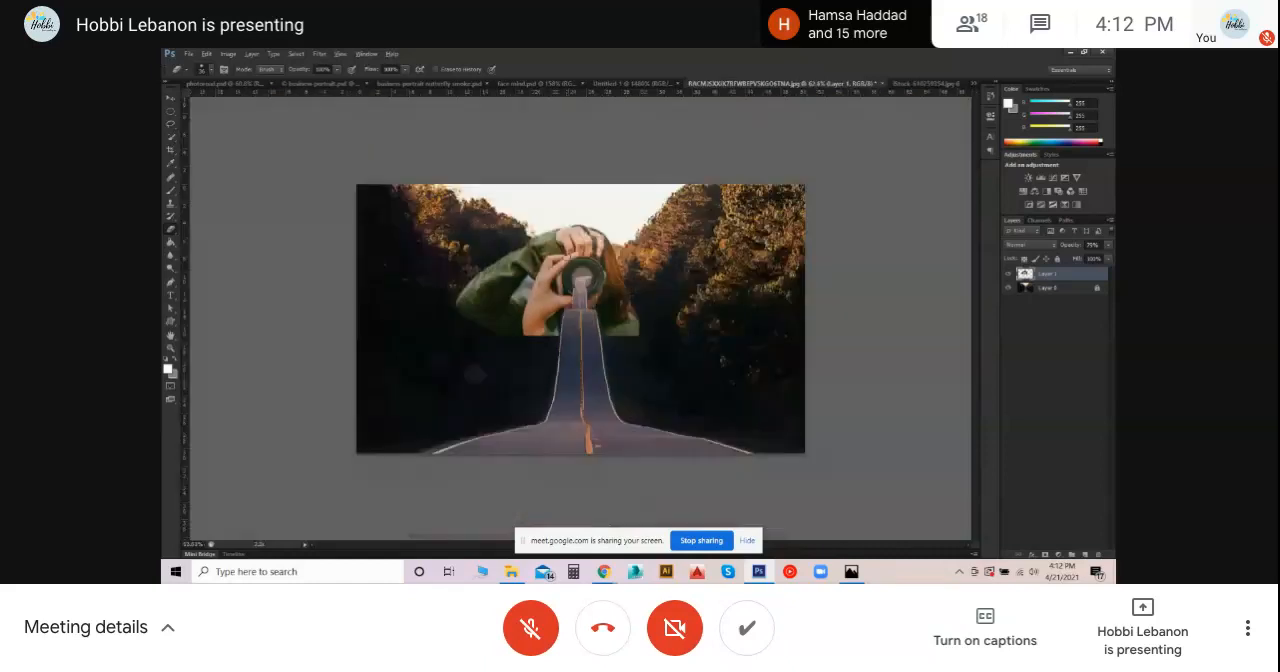
pyautogui.scroll(1, 525, 184)
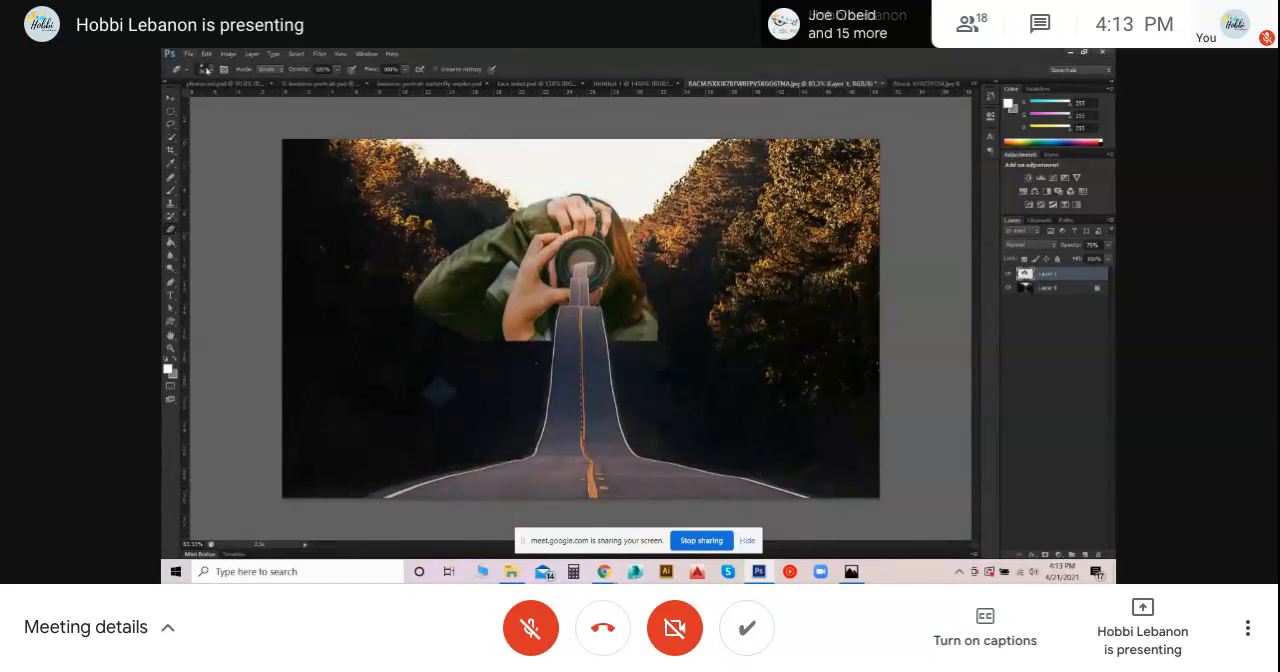
pyautogui.click(1108, 245)
pyautogui.moveTo(1098, 260); pyautogui.dragTo(1112, 260)
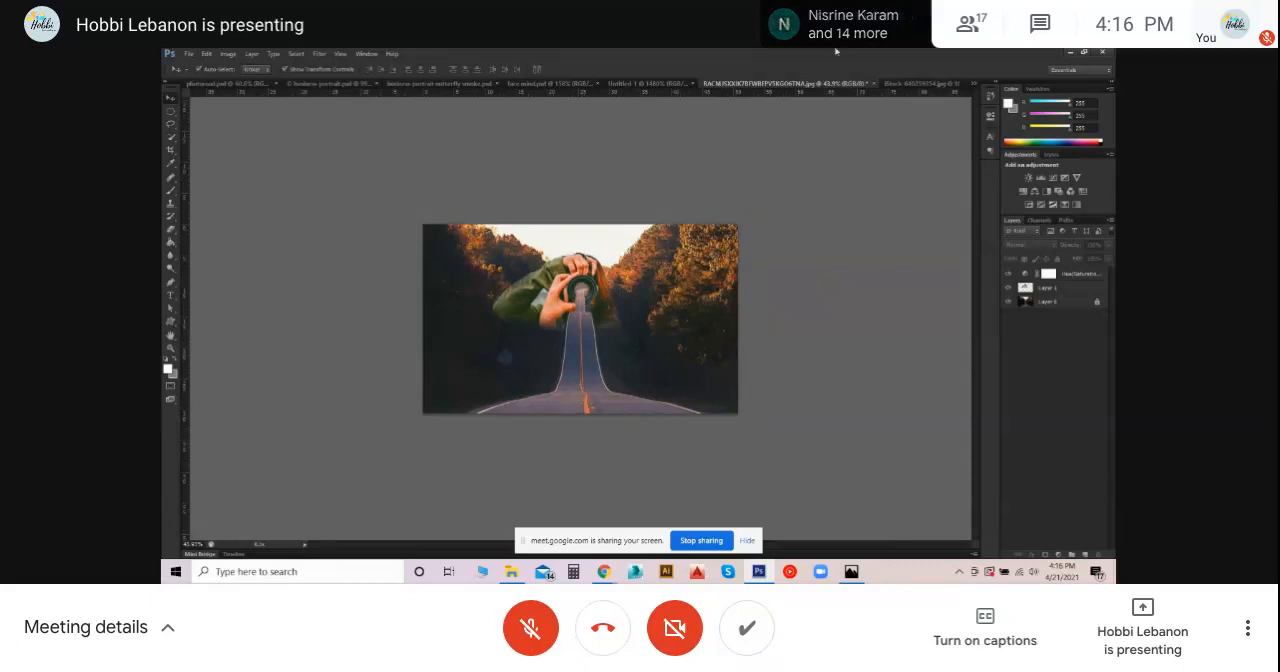
# - Close the original photographer stock image without saving its changes
pyautogui.click(911, 84)
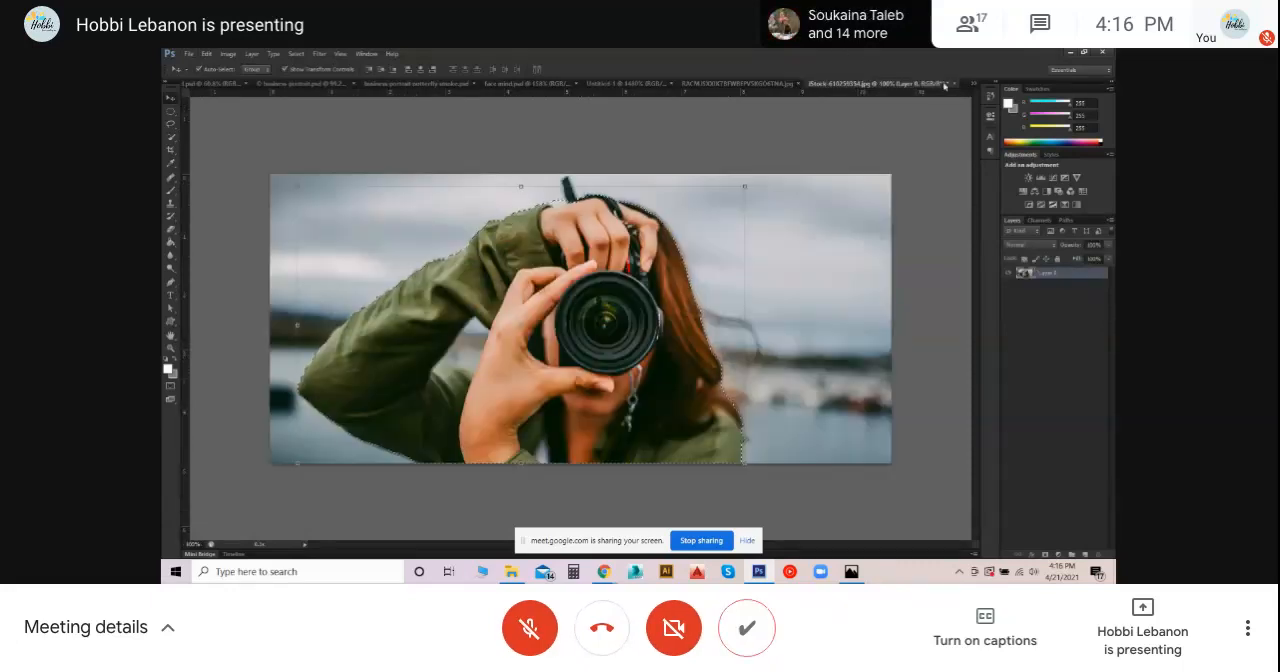
pyautogui.click(953, 85)
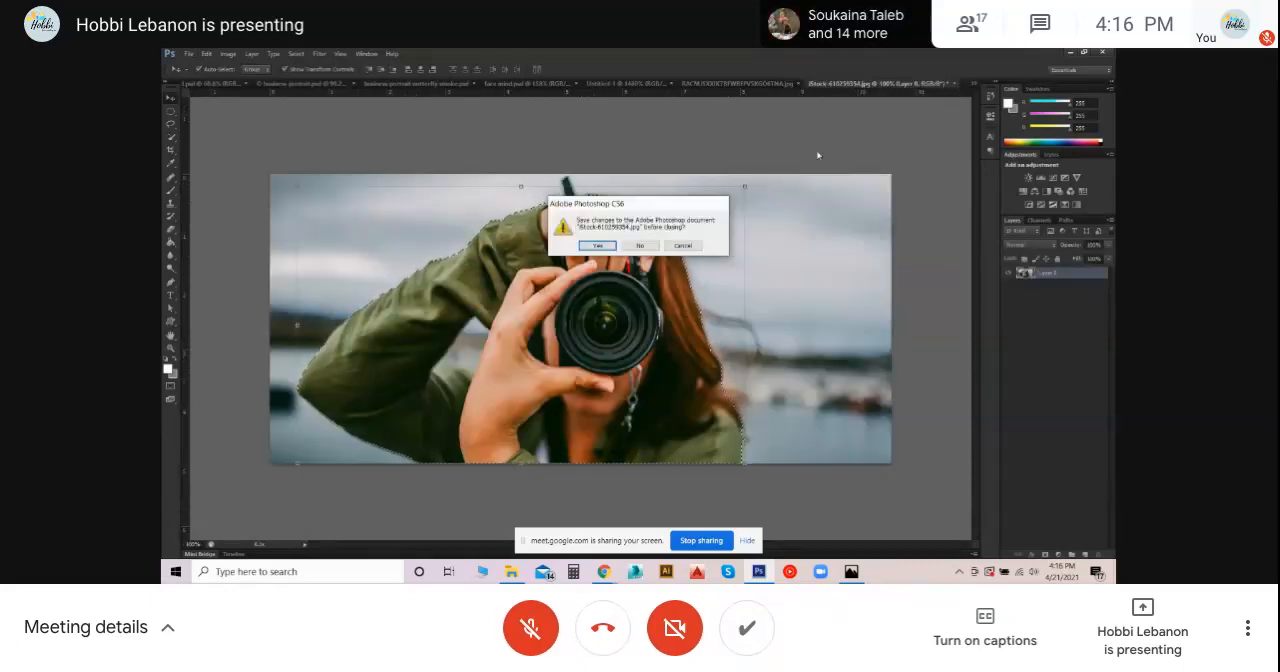
pyautogui.click(650, 244)
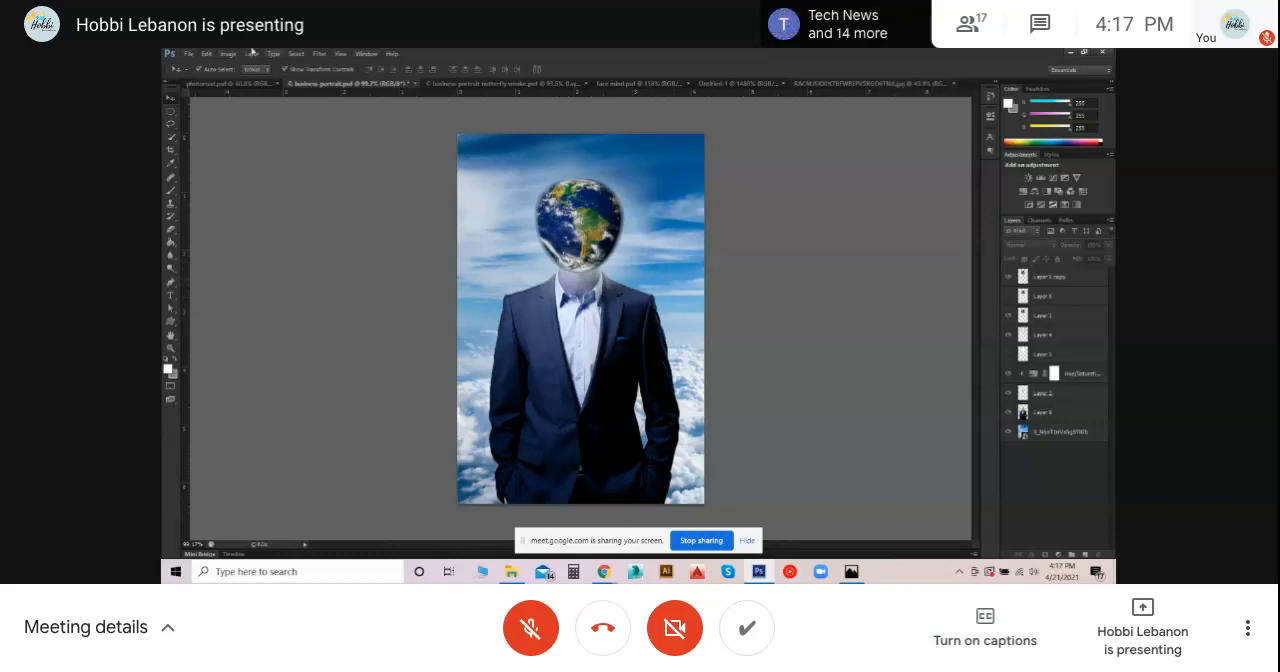
# - Open the image business-portrait-suit-two-lights from New folder
pyautogui.click(192, 53)
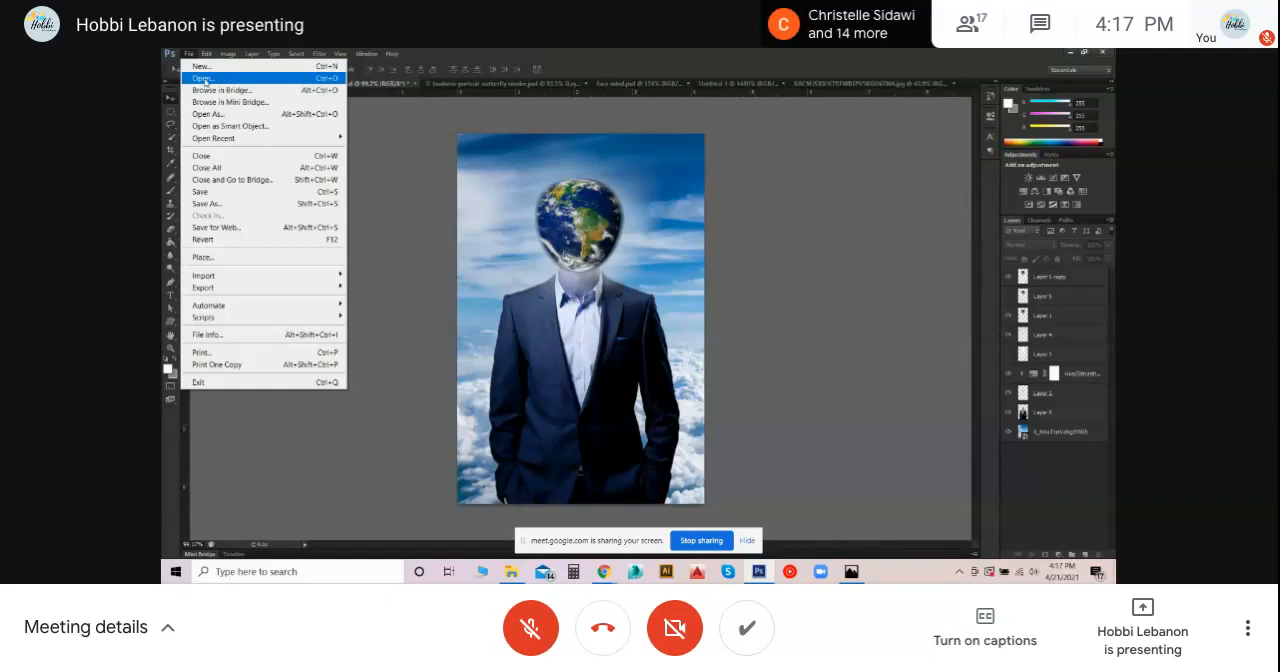
pyautogui.click(204, 78)
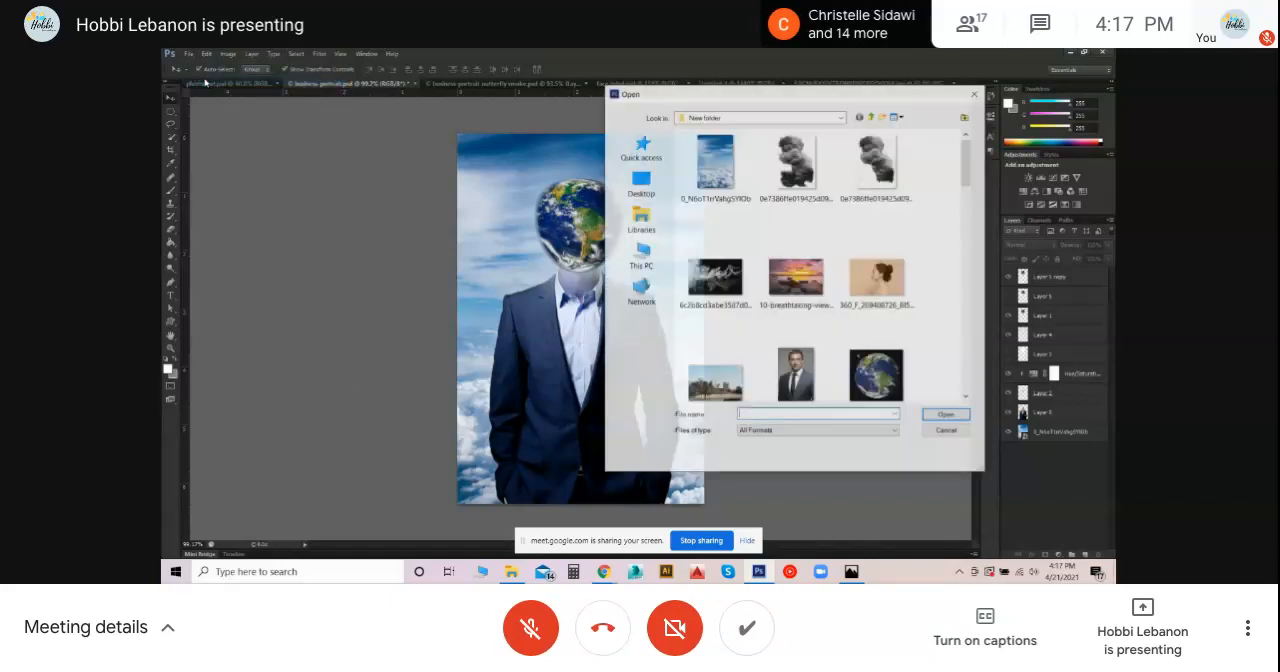
pyautogui.scroll(-3, 838, 330)
pyautogui.scroll(-2, 838, 330)
pyautogui.click(810, 280)
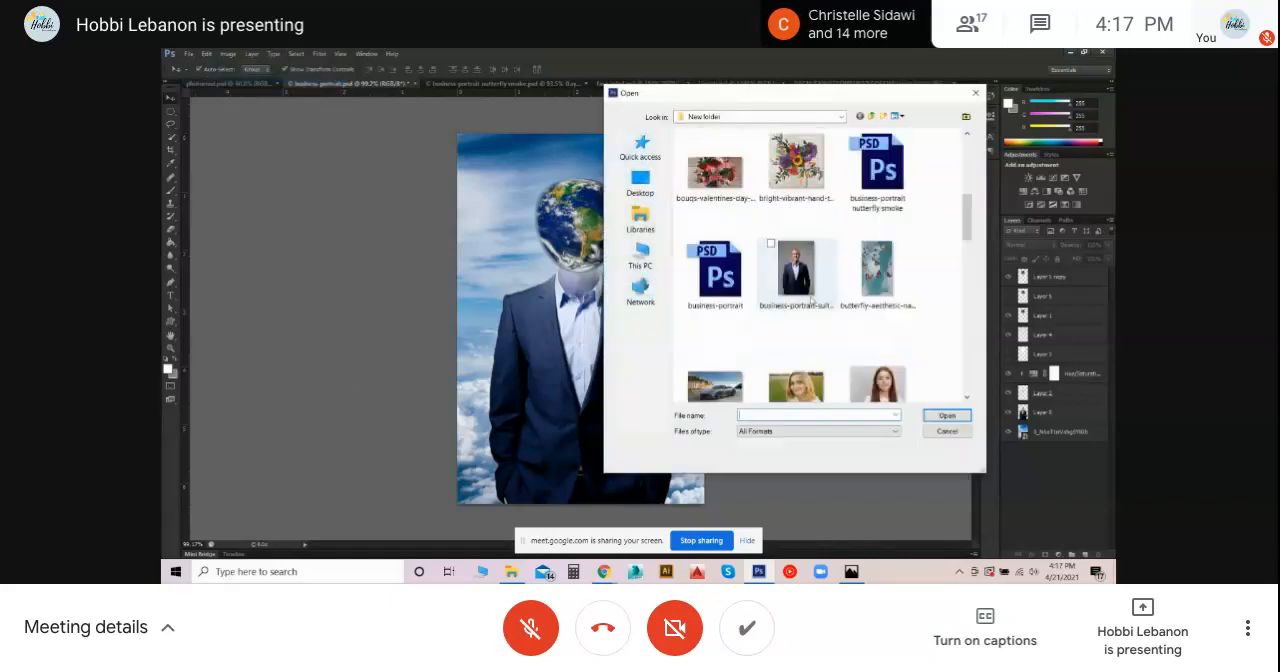
pyautogui.click(963, 419)
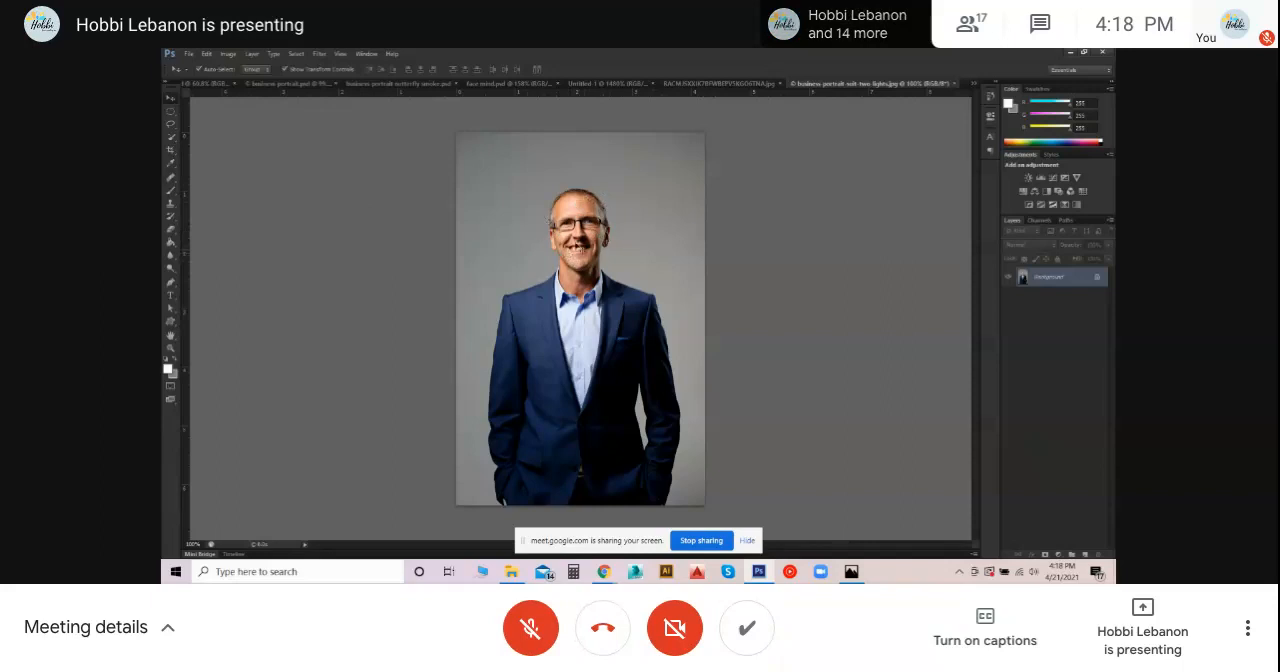
pyautogui.click(187, 53)
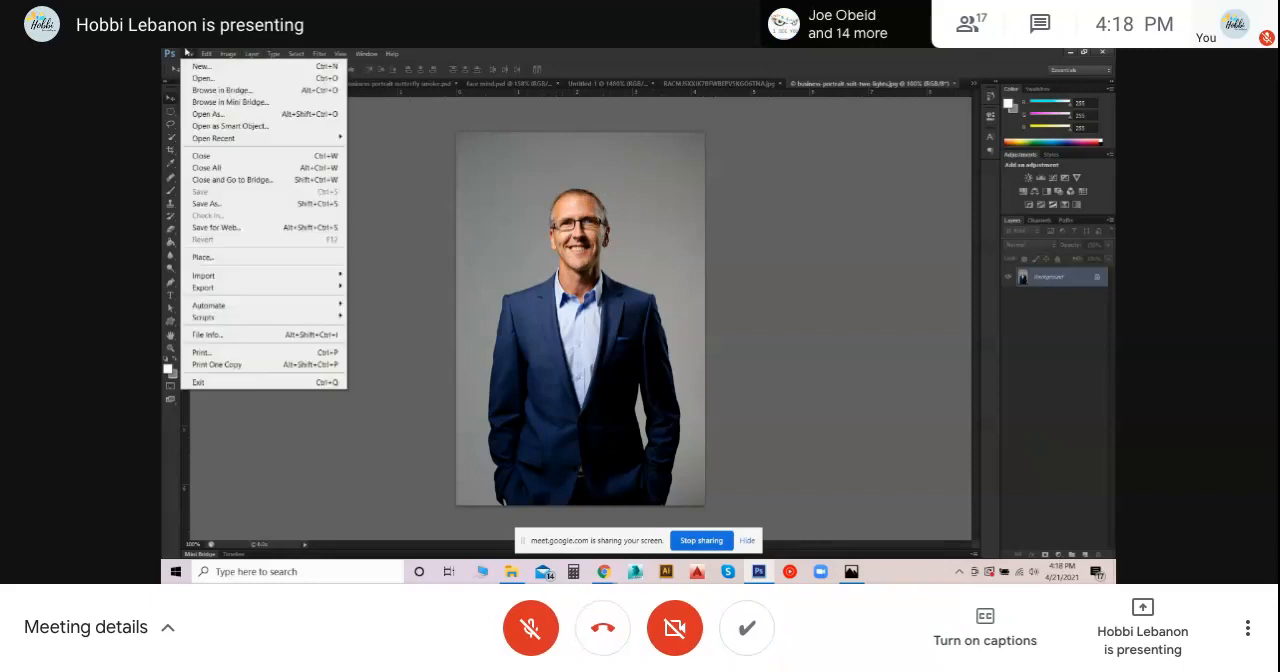
pyautogui.click(194, 79)
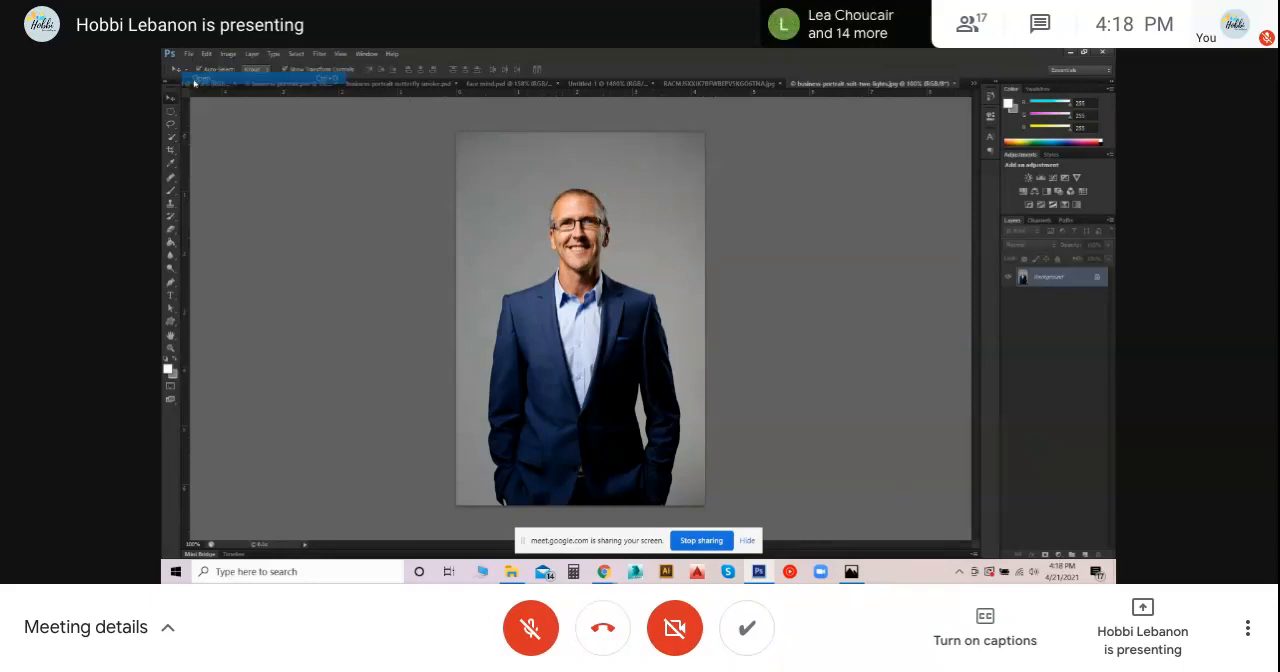
pyautogui.click(716, 168)
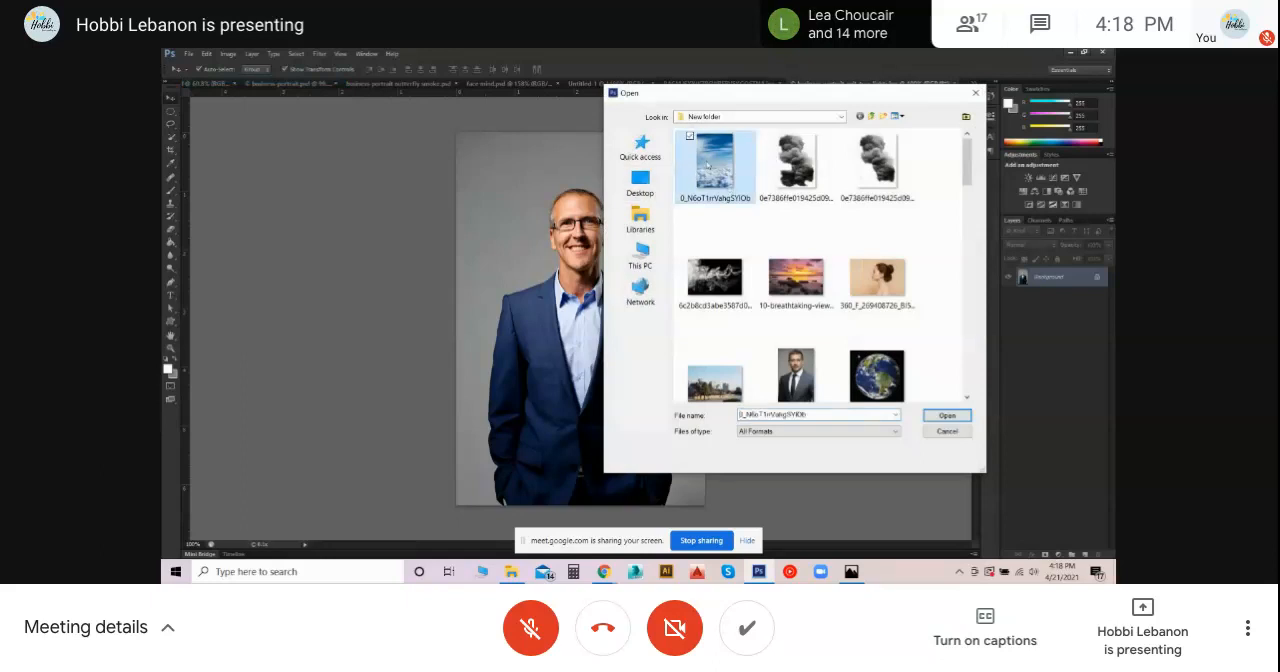
pyautogui.click(948, 415)
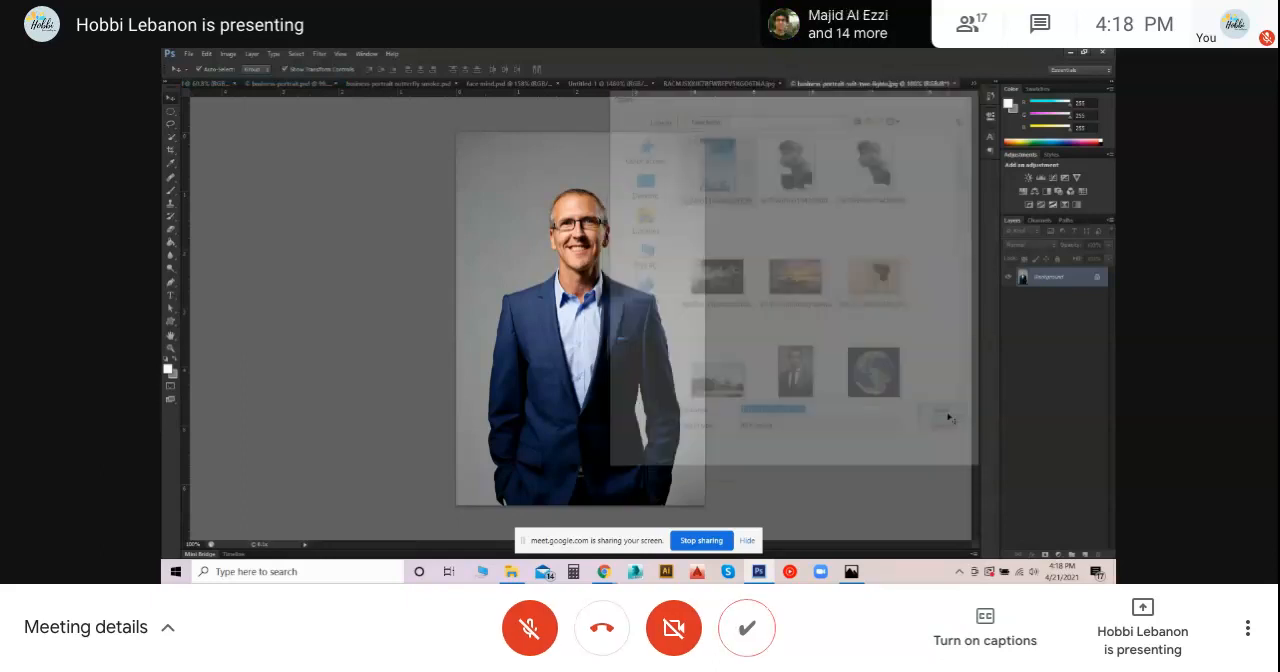
pyautogui.hotkey('ctrl', 'a')
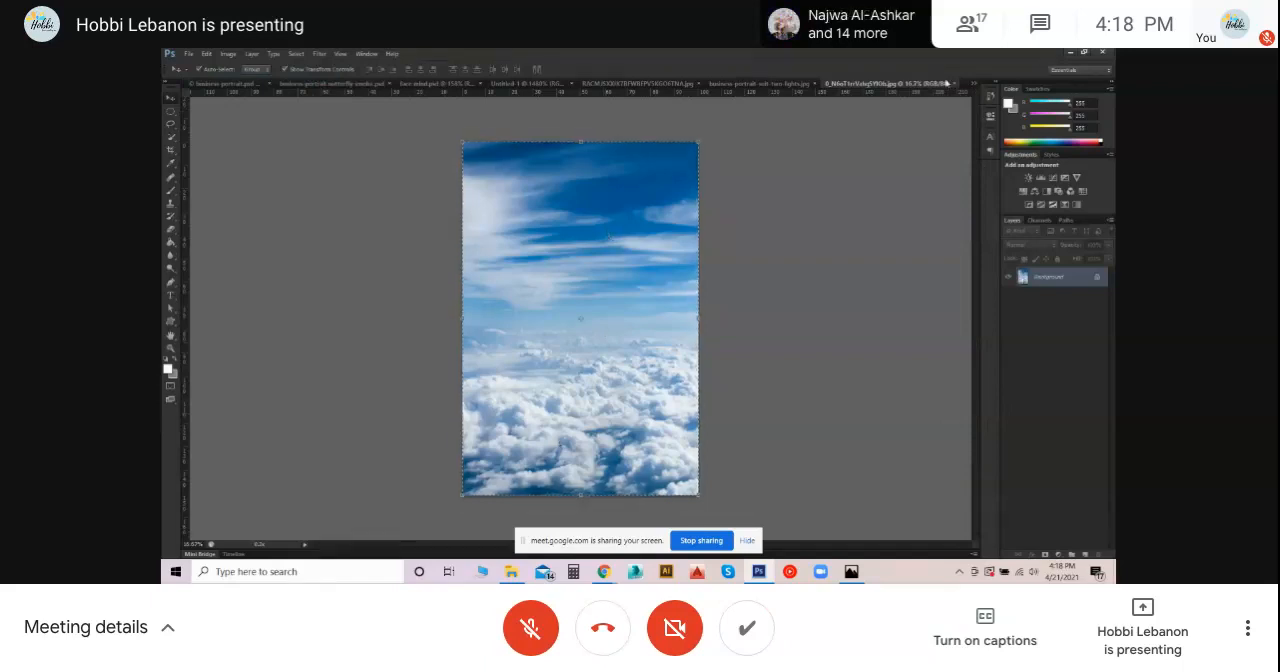
pyautogui.click(955, 85)
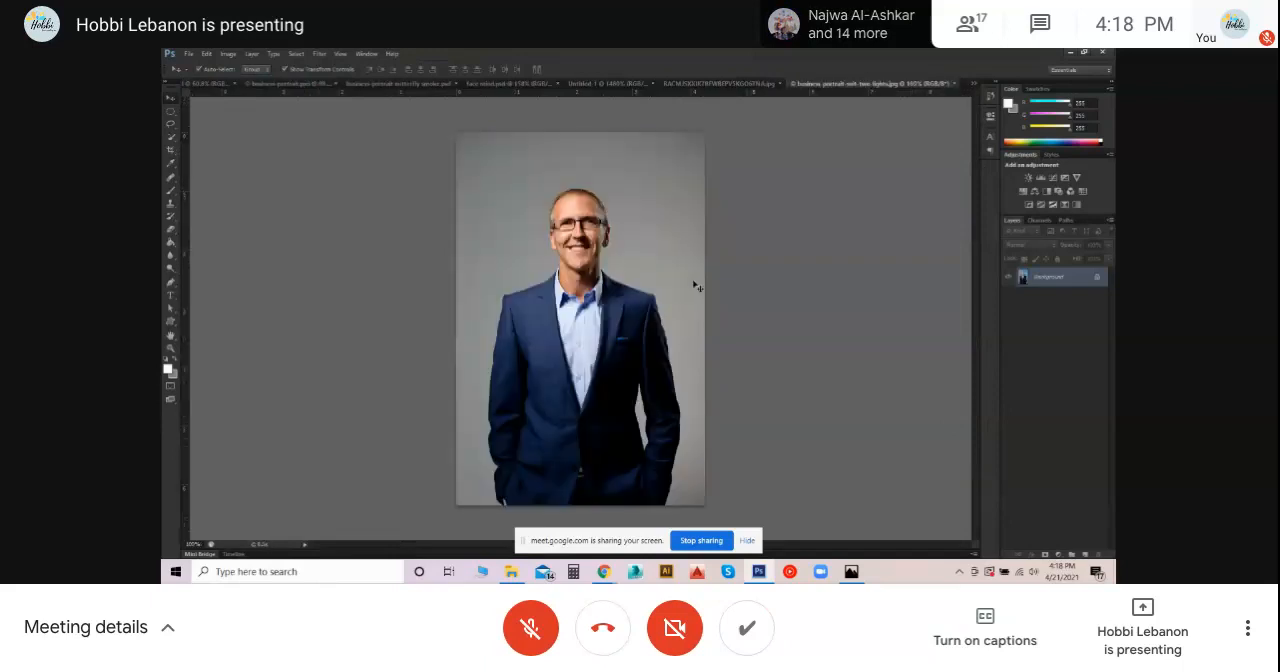
# - Bring the blue sky and clouds image from the File Explorer folder into the business portrait document
pyautogui.click(512, 572)
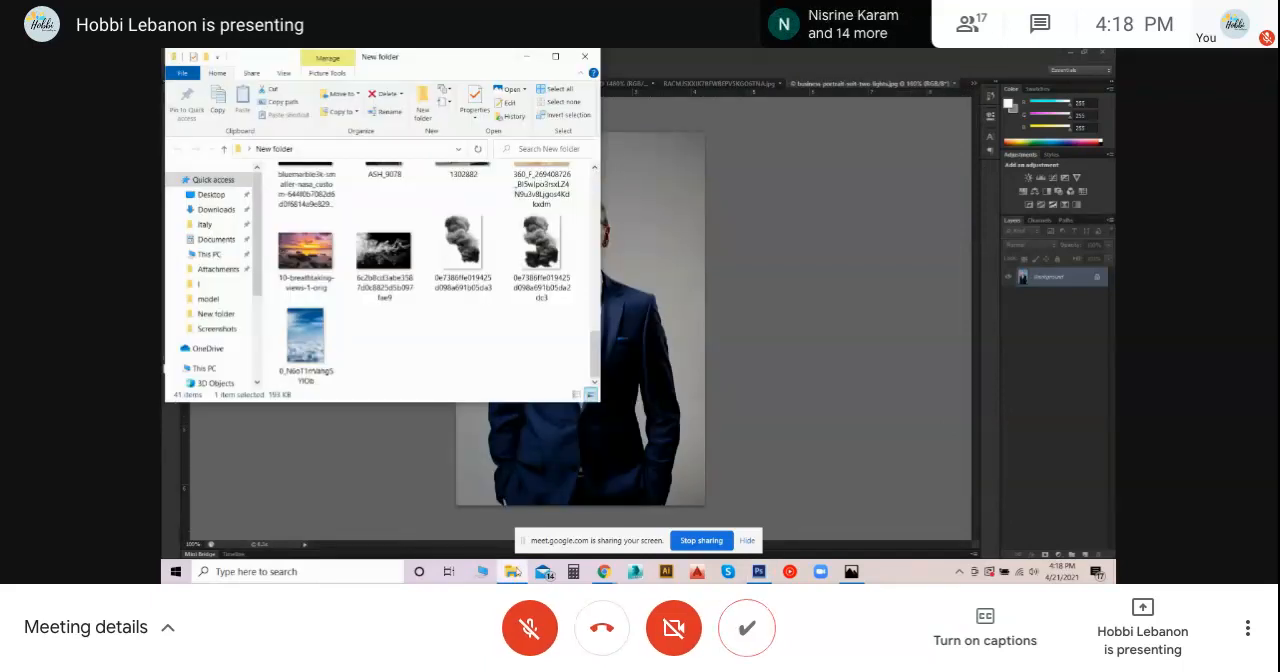
pyautogui.moveTo(297, 325); pyautogui.dragTo(655, 300)
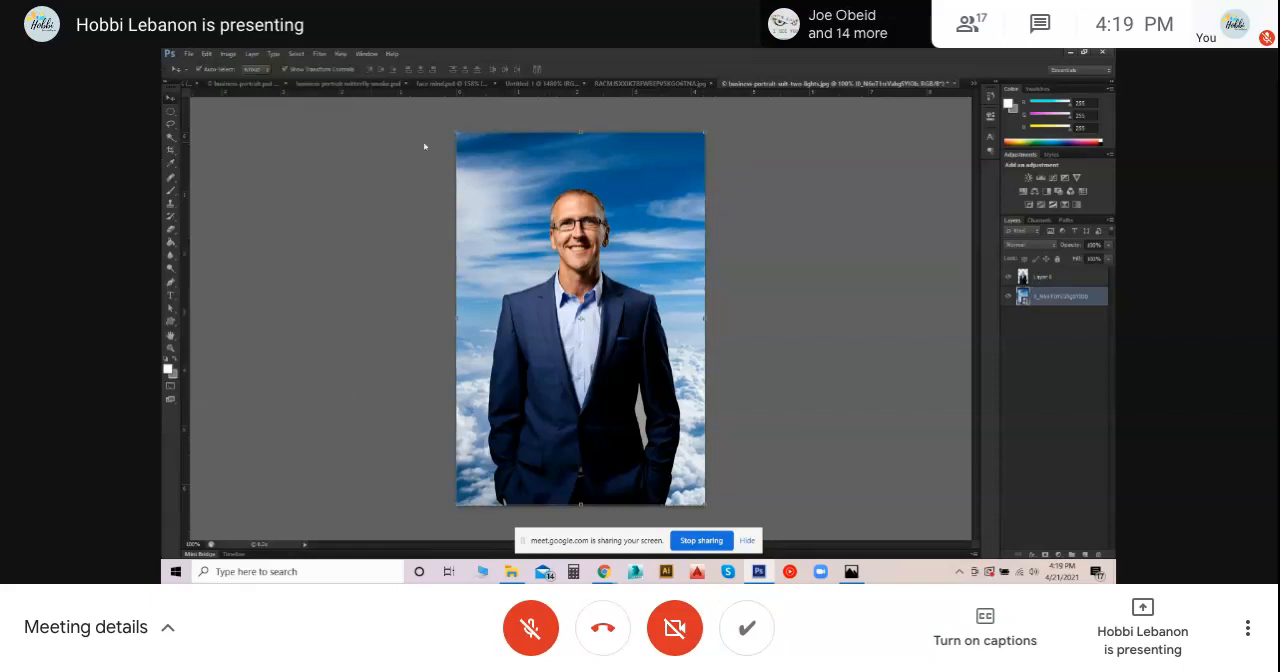
# - Hide the sky layer and remove the leftover grey background between the man's arm and torso using the Magic Wand
pyautogui.click(1009, 297)
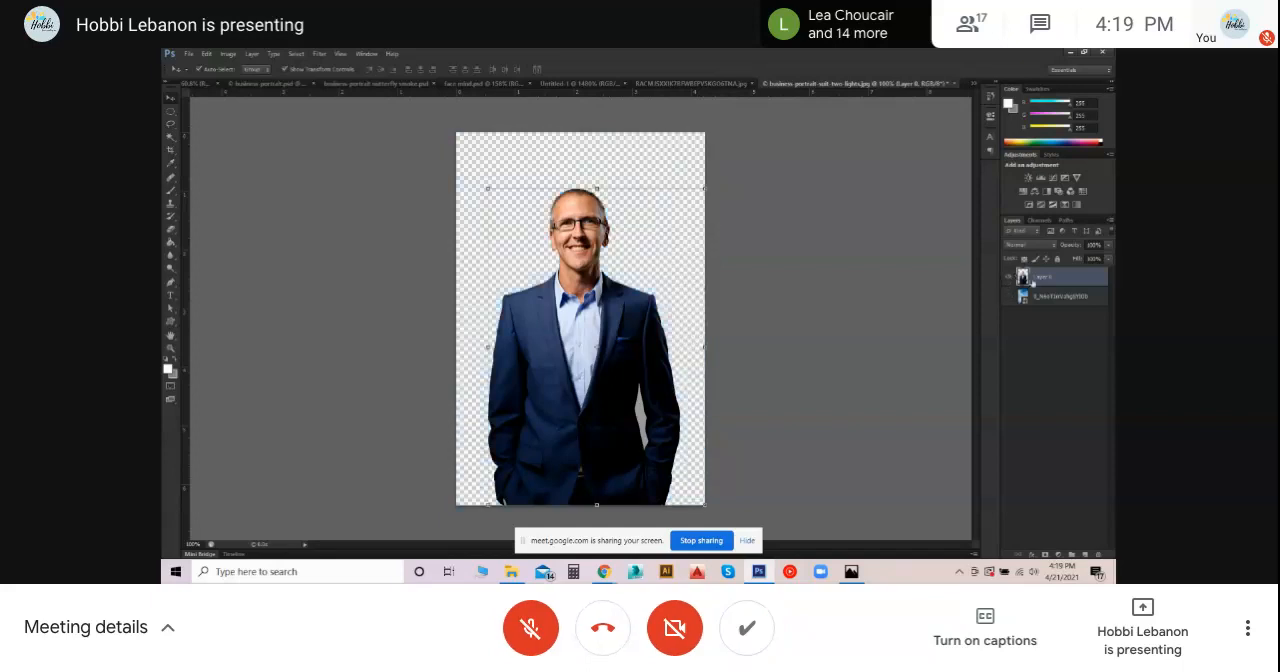
pyautogui.click(613, 180)
pyautogui.click(170, 137)
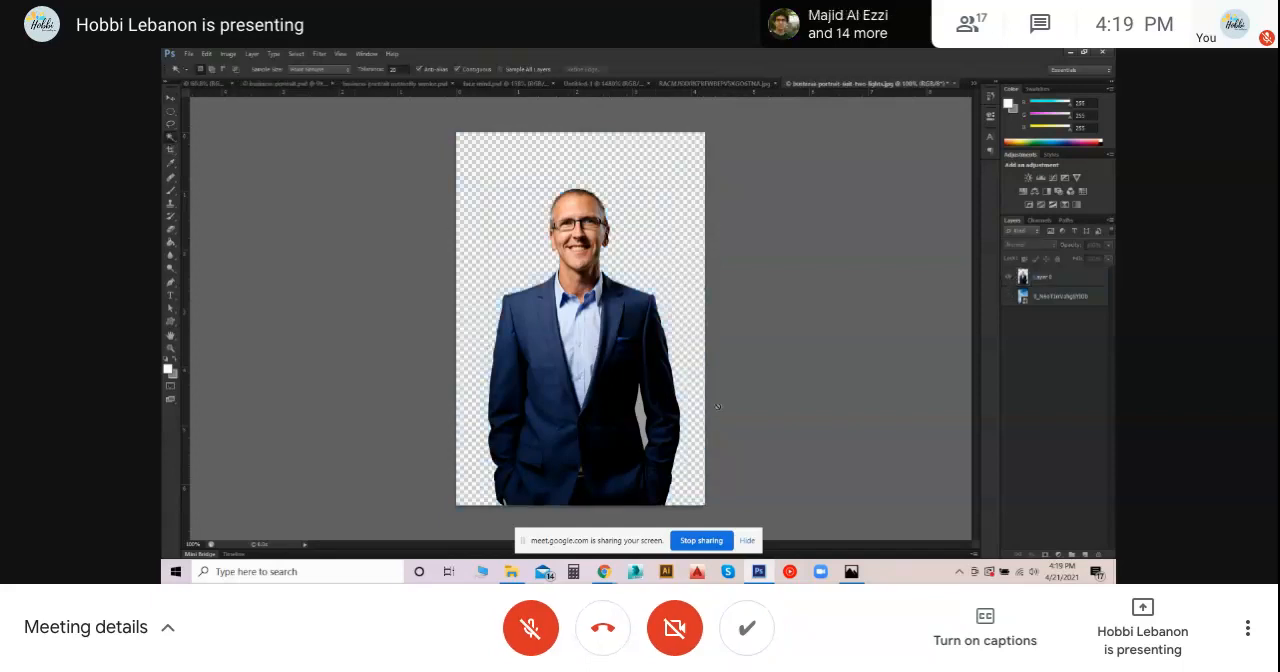
pyautogui.click(1092, 276)
pyautogui.click(641, 410)
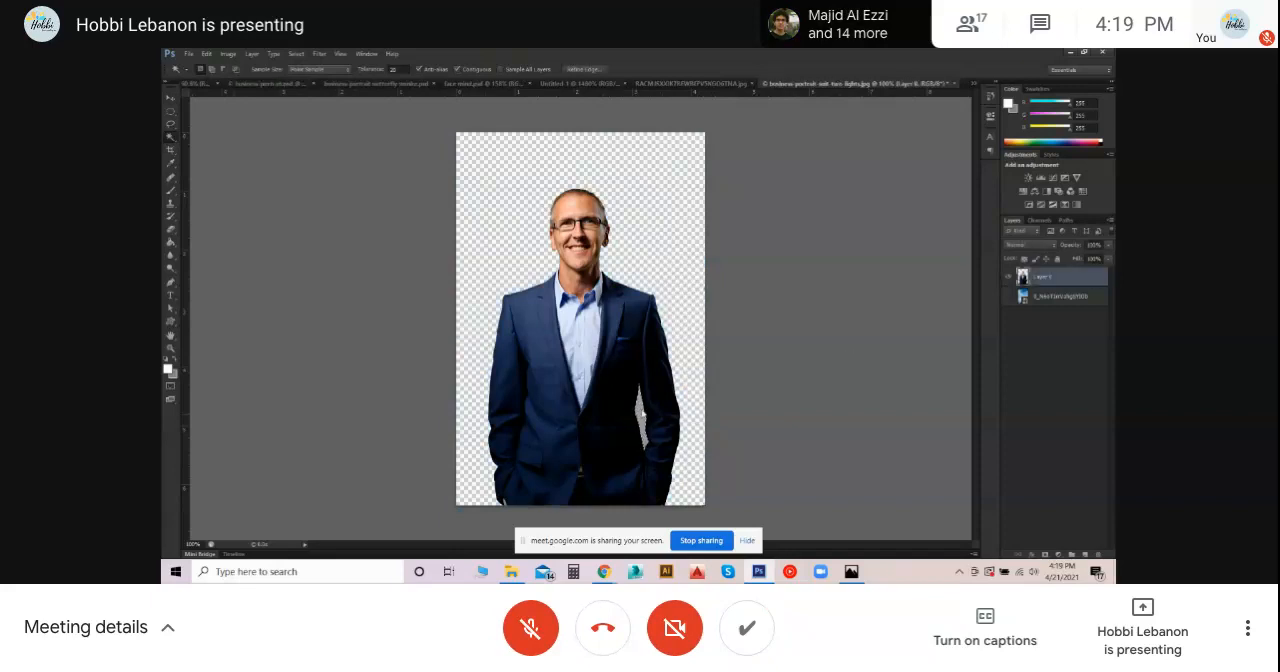
pyautogui.click(170, 98)
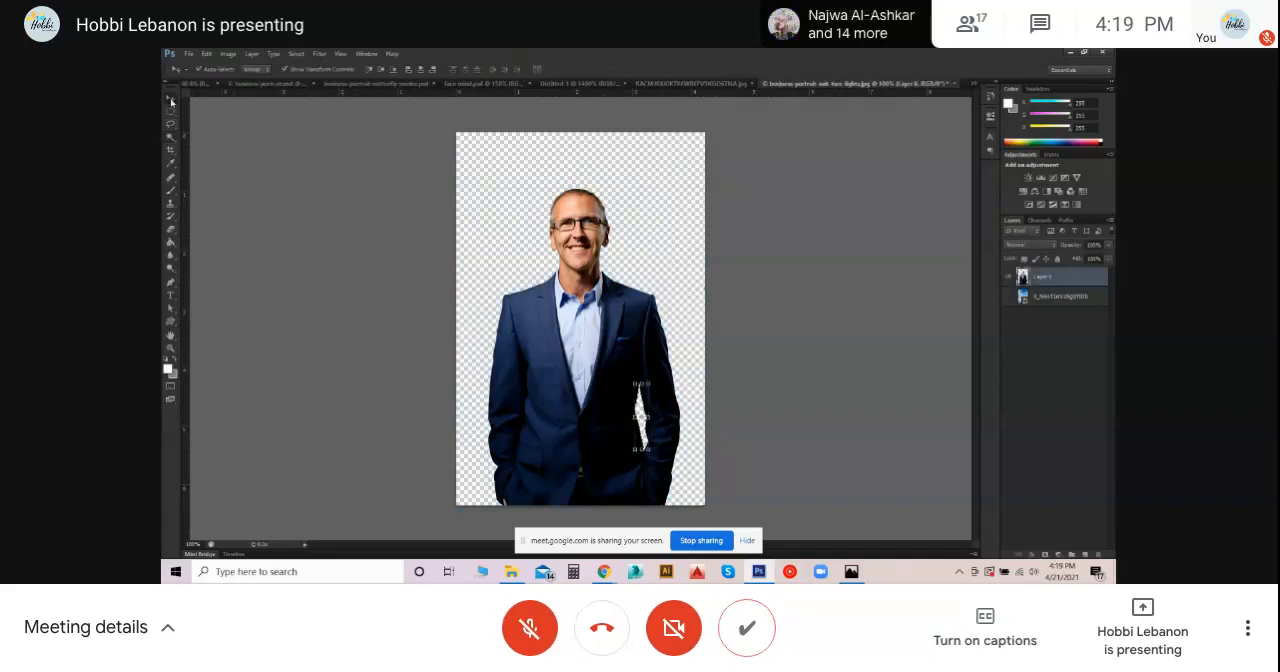
pyautogui.hotkey('ctrl', 'd')
# - Shift the man's cutout slightly on the canvas, return it to its original place and deselect the layer
pyautogui.click(644, 258)
pyautogui.moveTo(644, 262)
pyautogui.mouseDown()
pyautogui.moveTo(675, 245)
pyautogui.moveTo(580, 274)
pyautogui.moveTo(685, 240)
pyautogui.moveTo(612, 258)
pyautogui.moveTo(645, 284)
pyautogui.mouseUp()
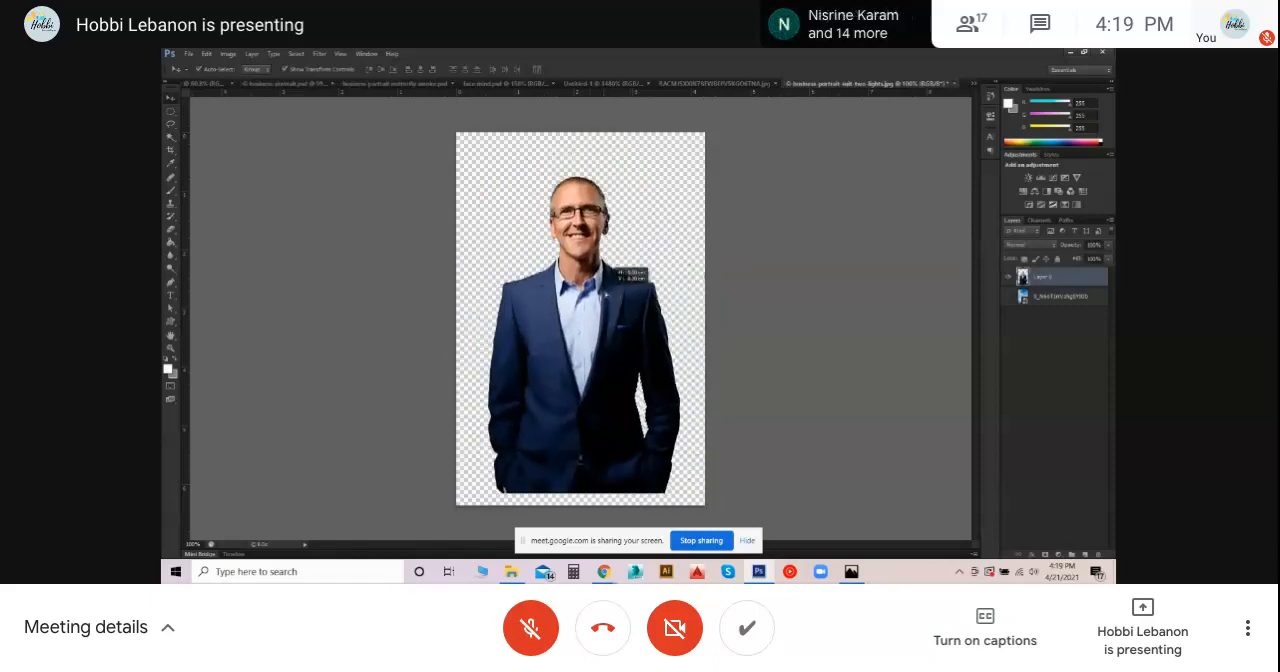
pyautogui.moveTo(649, 245); pyautogui.dragTo(645, 257)
pyautogui.click(716, 268)
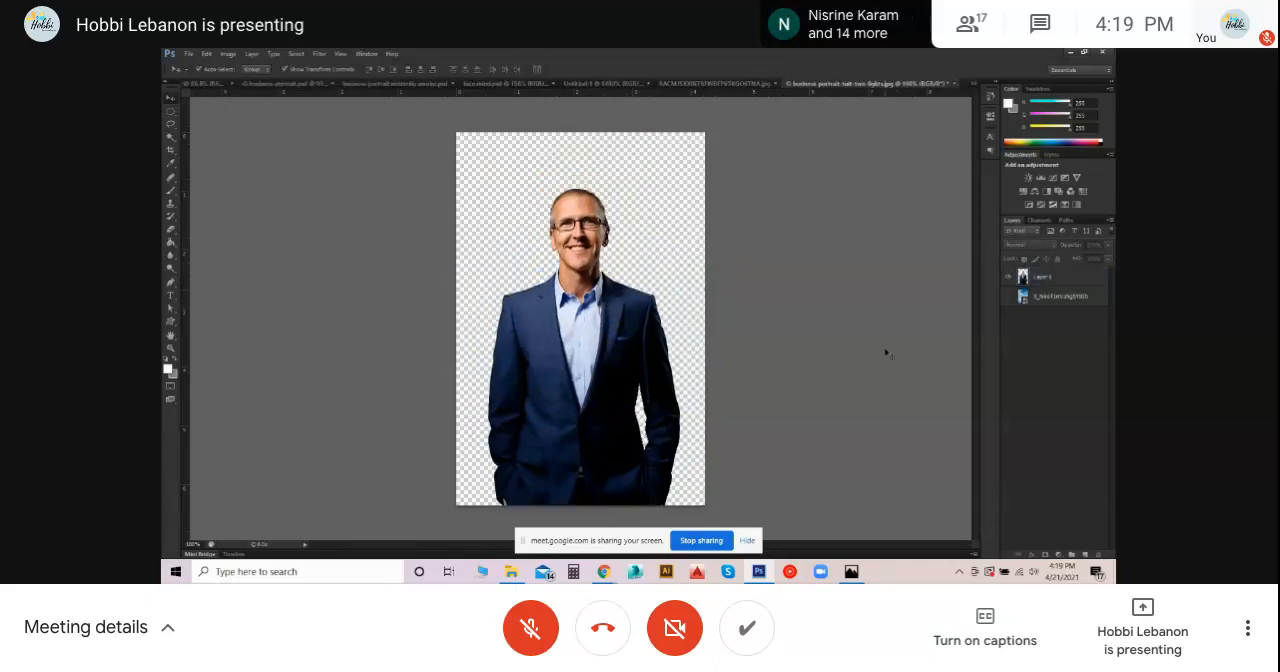
# - Show the sky background layer again and fully lock it
pyautogui.click(1009, 296)
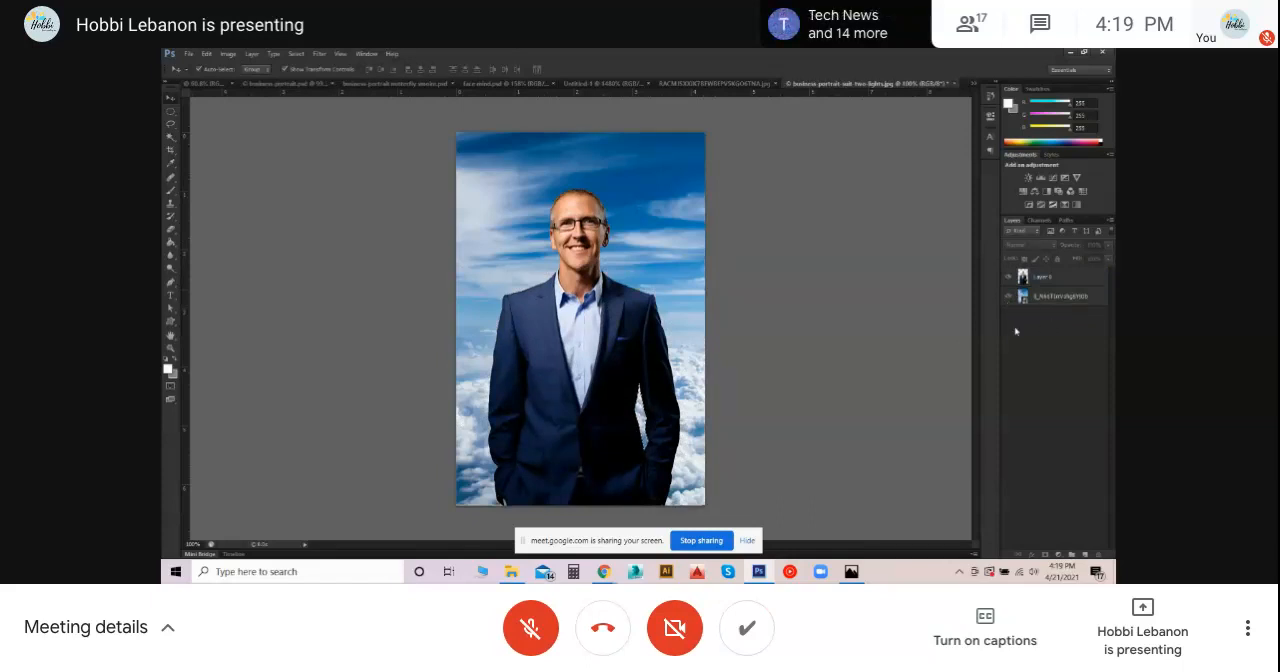
pyautogui.moveTo(1072, 301)
pyautogui.mouseDown()
pyautogui.moveTo(1069, 275)
pyautogui.moveTo(1056, 312)
pyautogui.mouseUp()
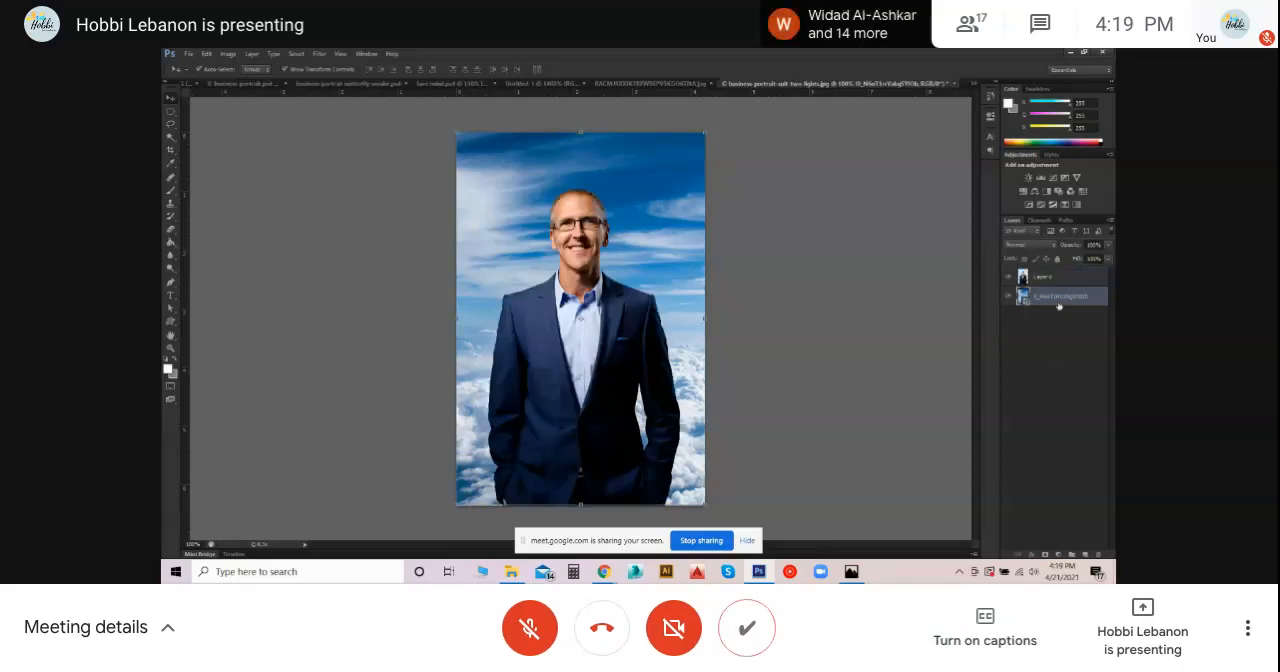
pyautogui.moveTo(1031, 299); pyautogui.dragTo(1055, 312)
pyautogui.click(1049, 346)
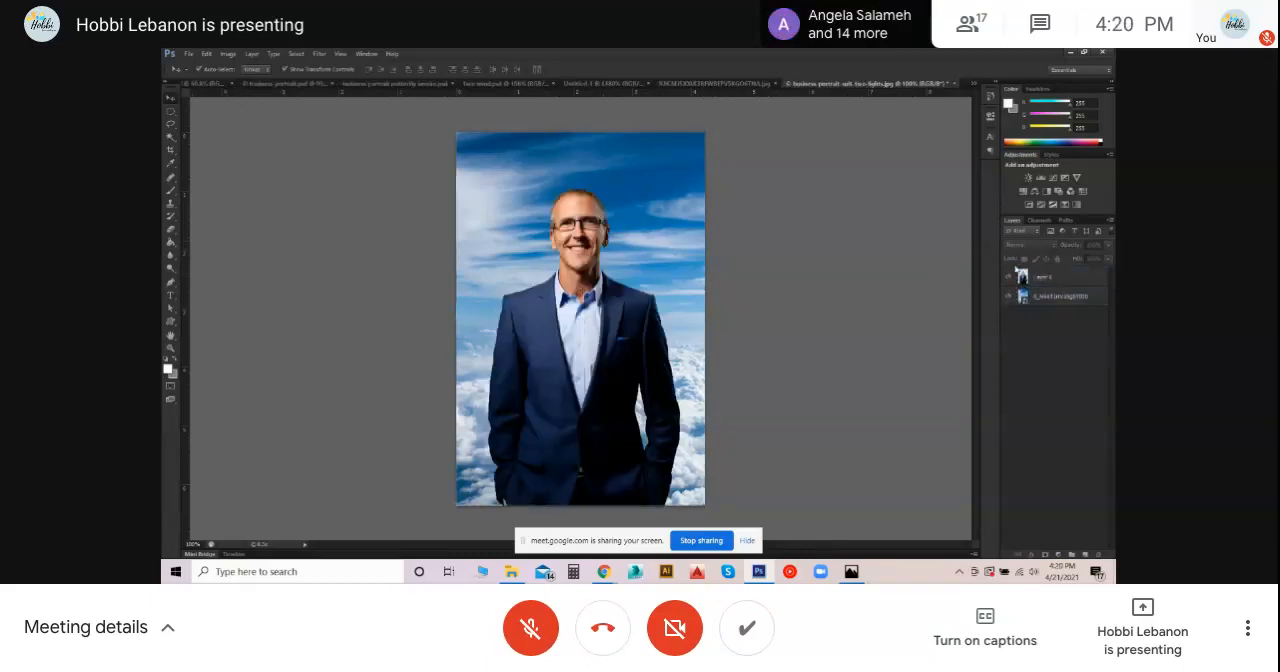
pyautogui.click(1064, 298)
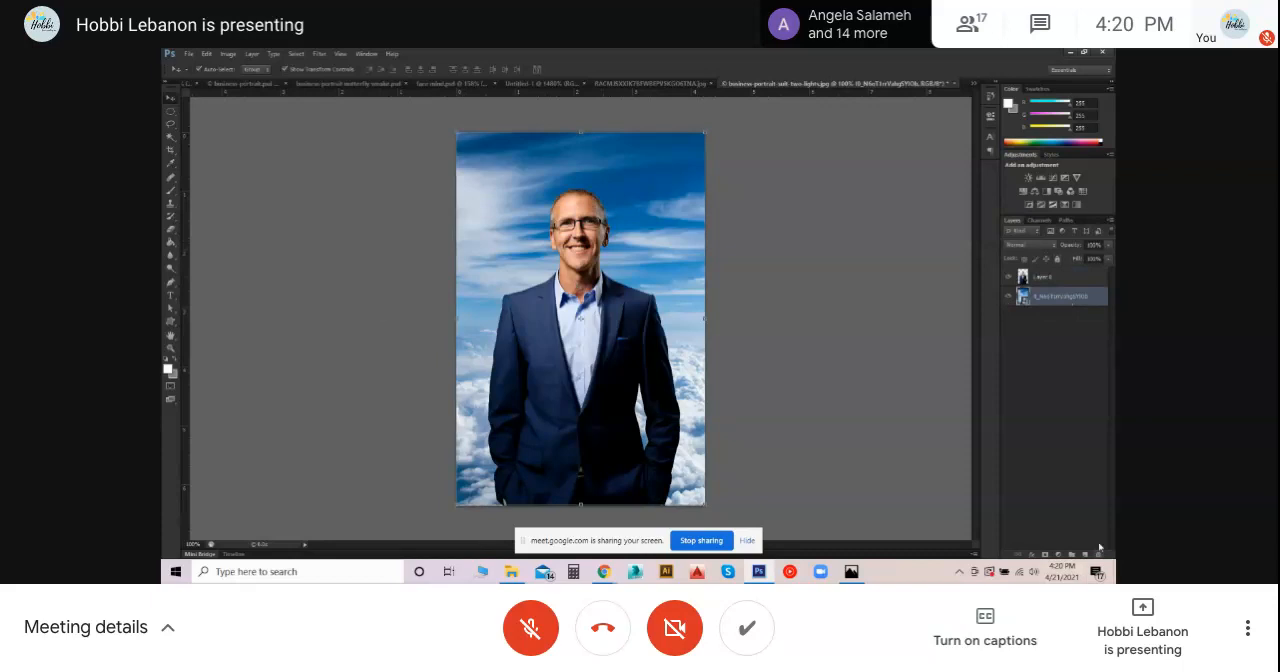
pyautogui.click(1057, 259)
pyautogui.click(1032, 324)
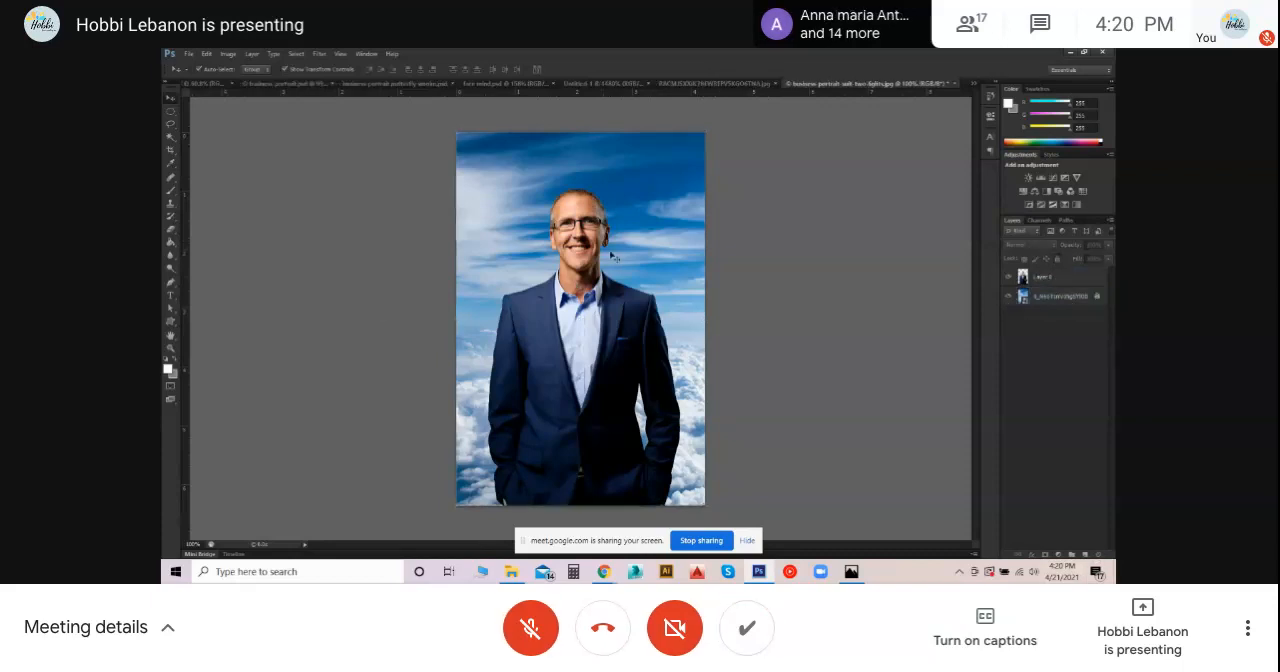
# - Place the blue marble Earth image from the File Explorer folder into the business portrait document above the man and confirm the placement
pyautogui.click(1072, 278)
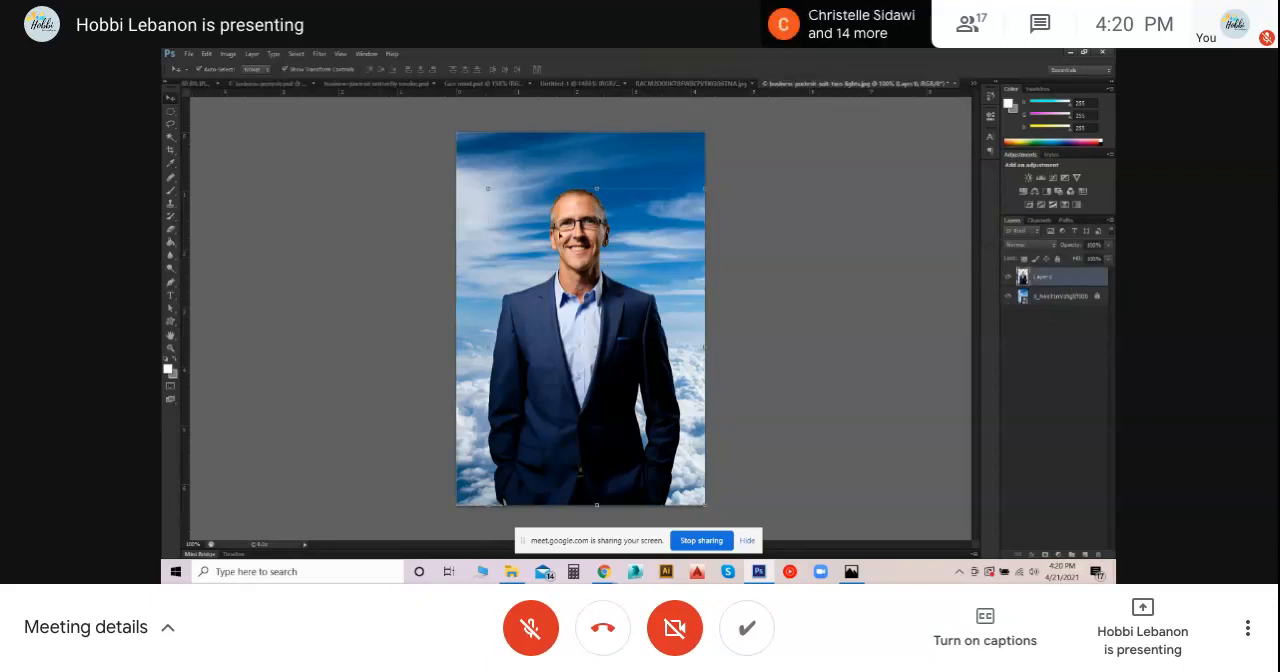
pyautogui.click(371, 130)
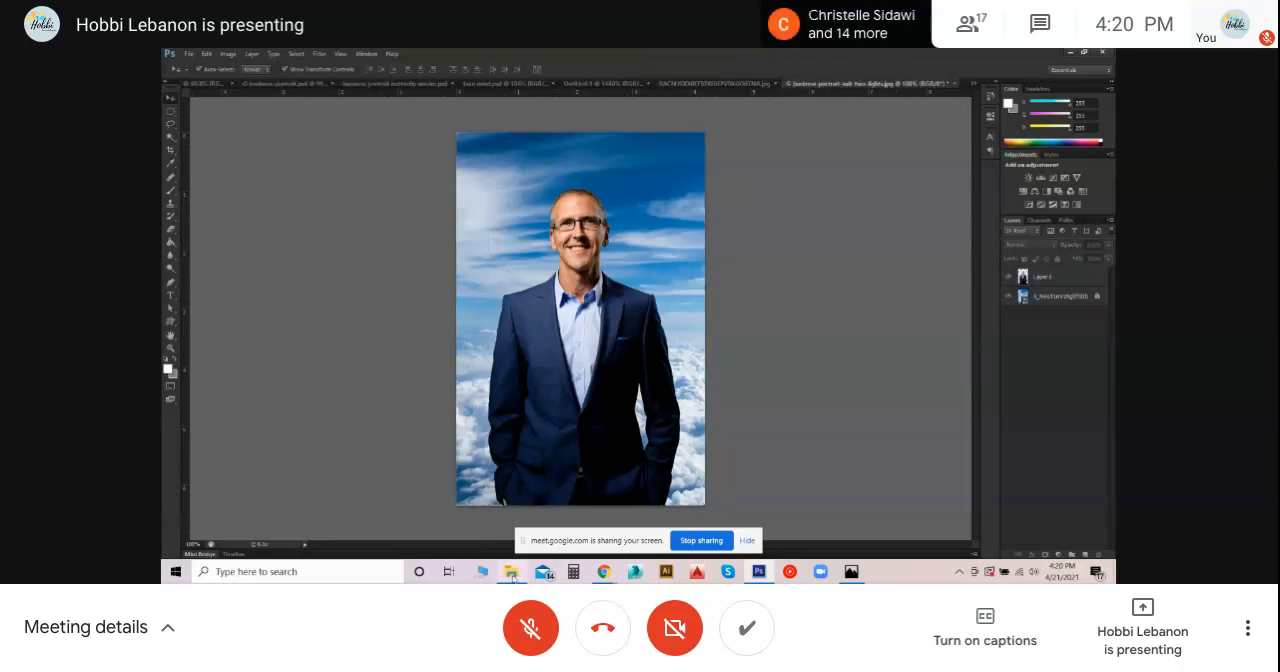
pyautogui.moveTo(512, 575)
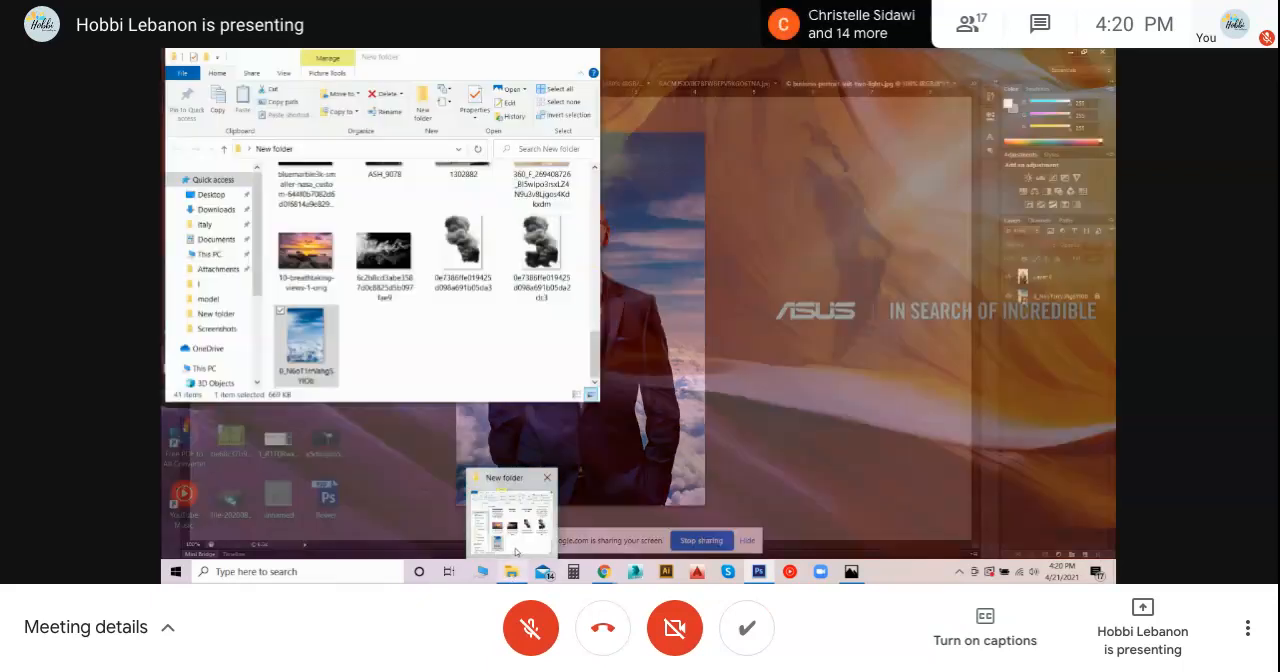
pyautogui.click(516, 552)
pyautogui.click(306, 290)
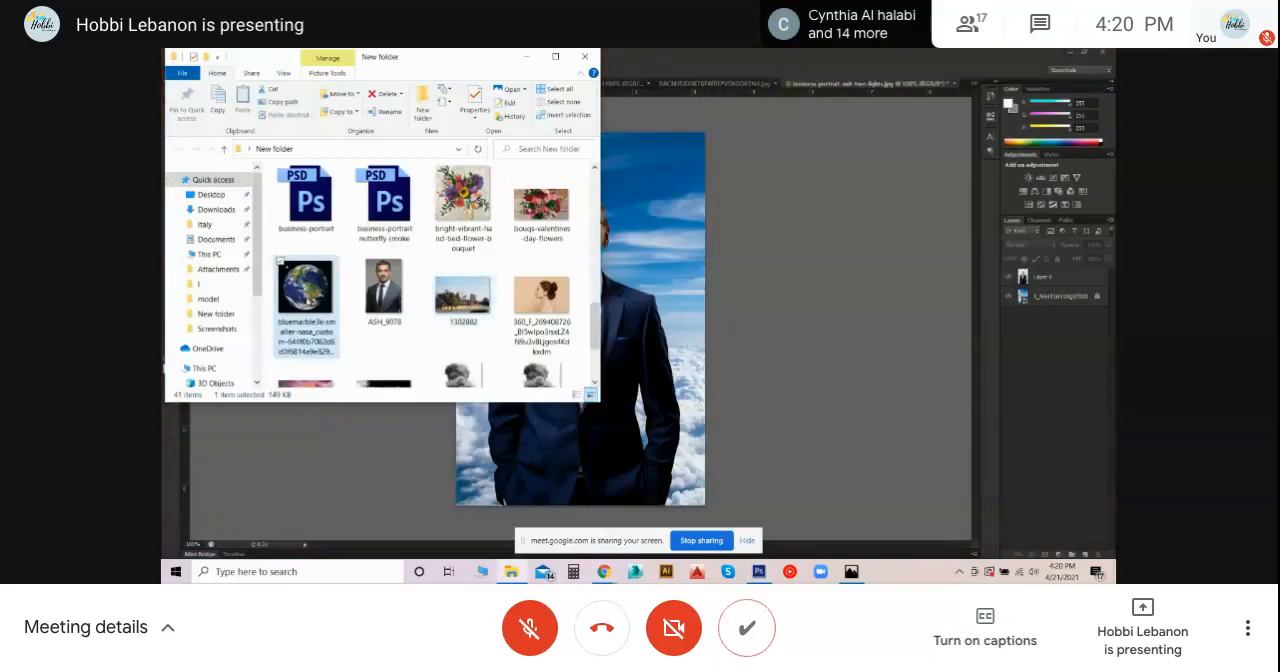
pyautogui.scroll(-5, 307, 300)
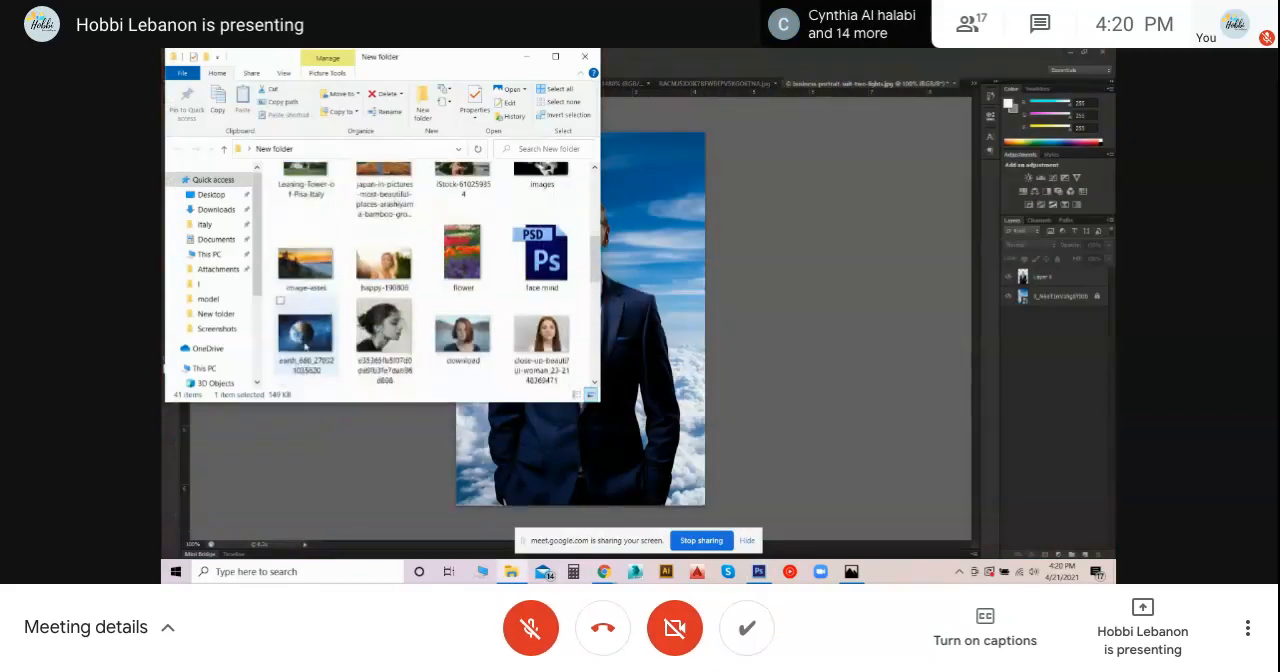
pyautogui.scroll(3, 306, 285)
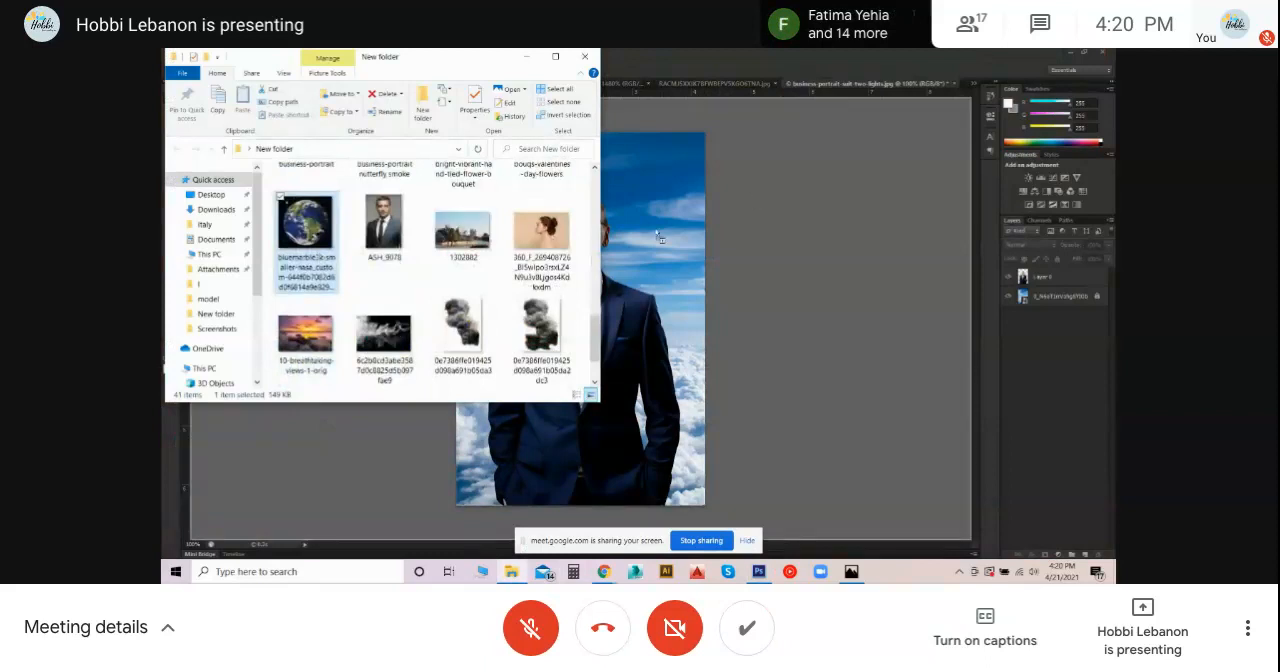
pyautogui.moveTo(659, 237); pyautogui.dragTo(435, 213)
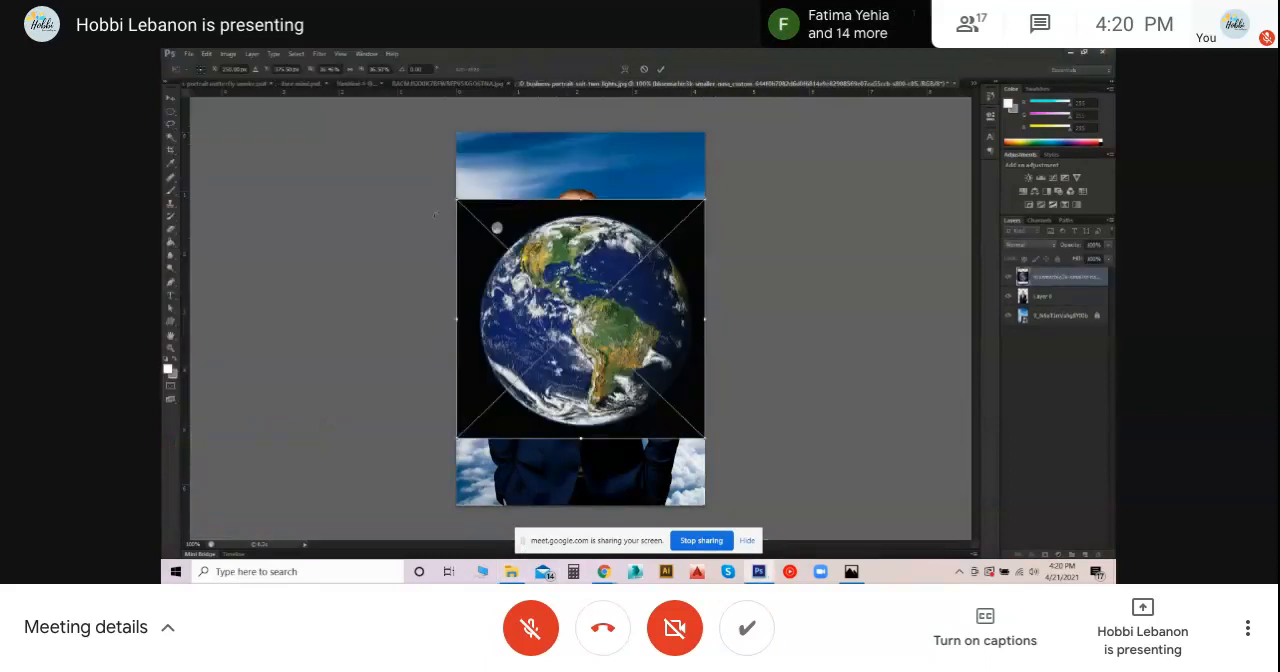
pyautogui.click(660, 69)
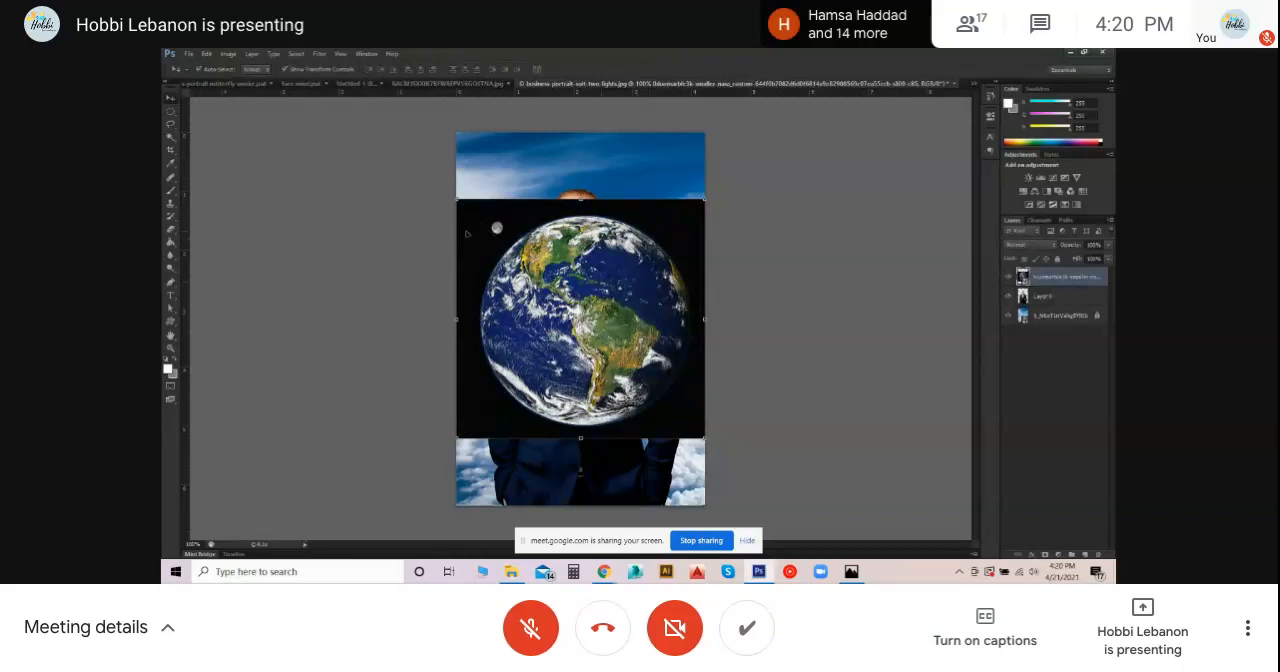
# - Draw an elliptical marquee selection around the Earth, starting from the centre of the globe
pyautogui.click(171, 112)
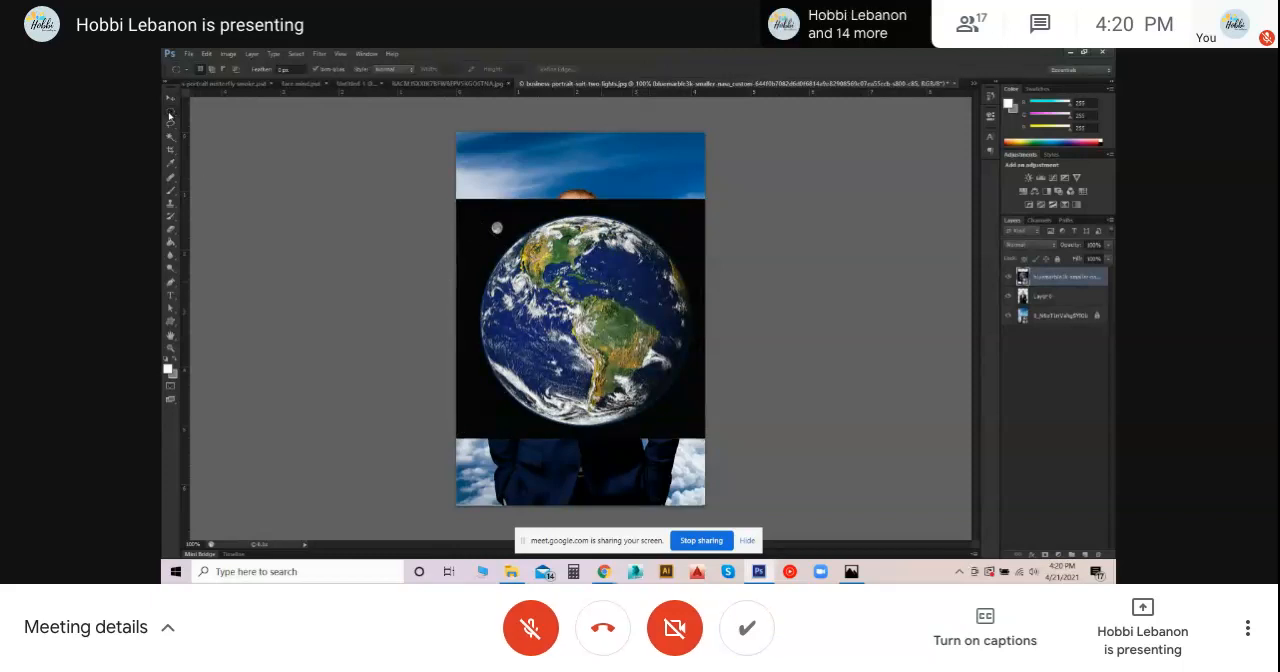
pyautogui.rightClick(170, 116)
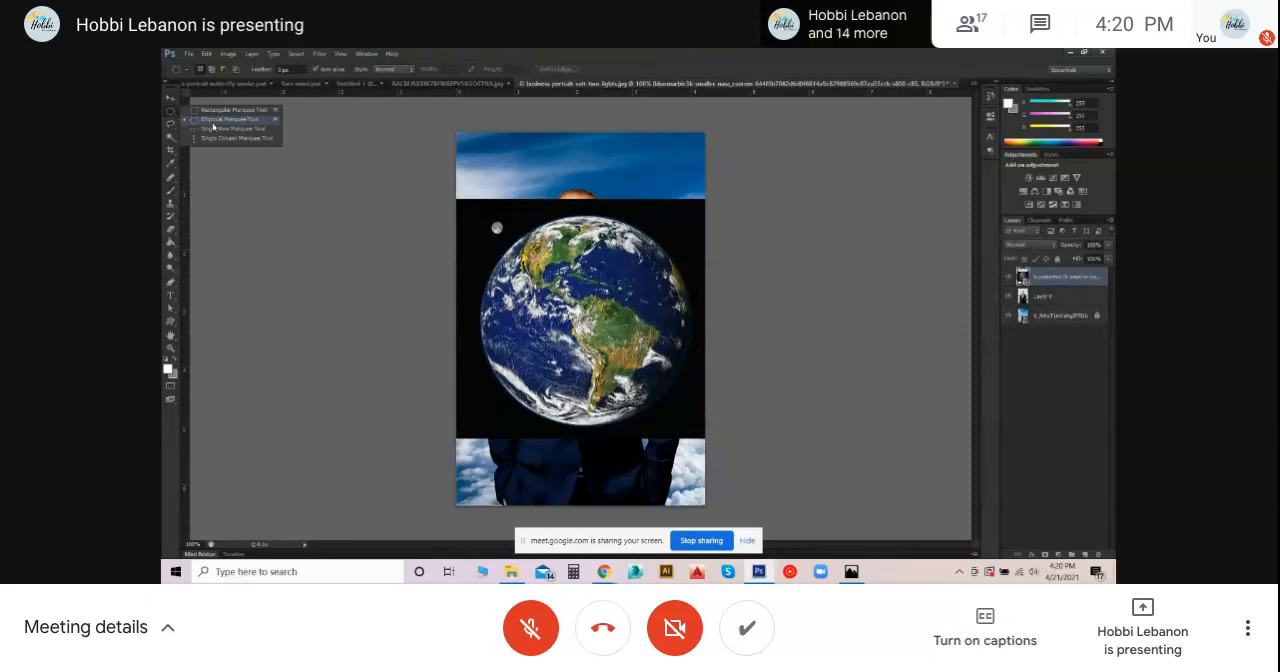
pyautogui.click(212, 122)
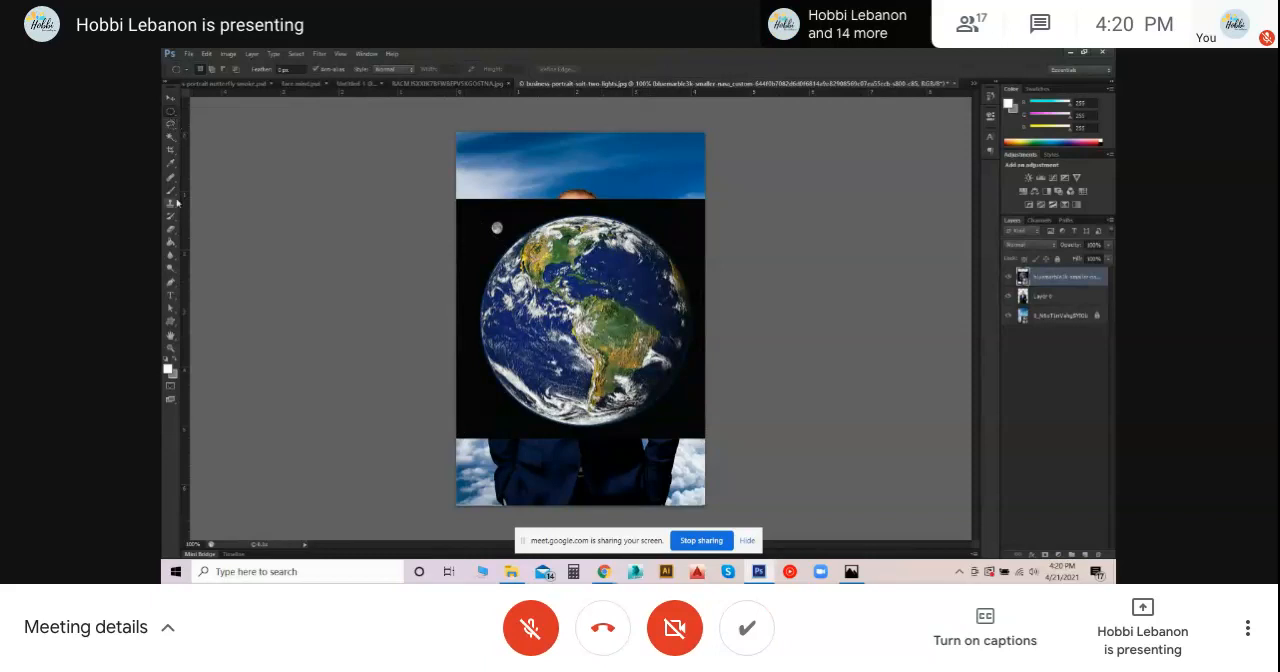
pyautogui.click(172, 137)
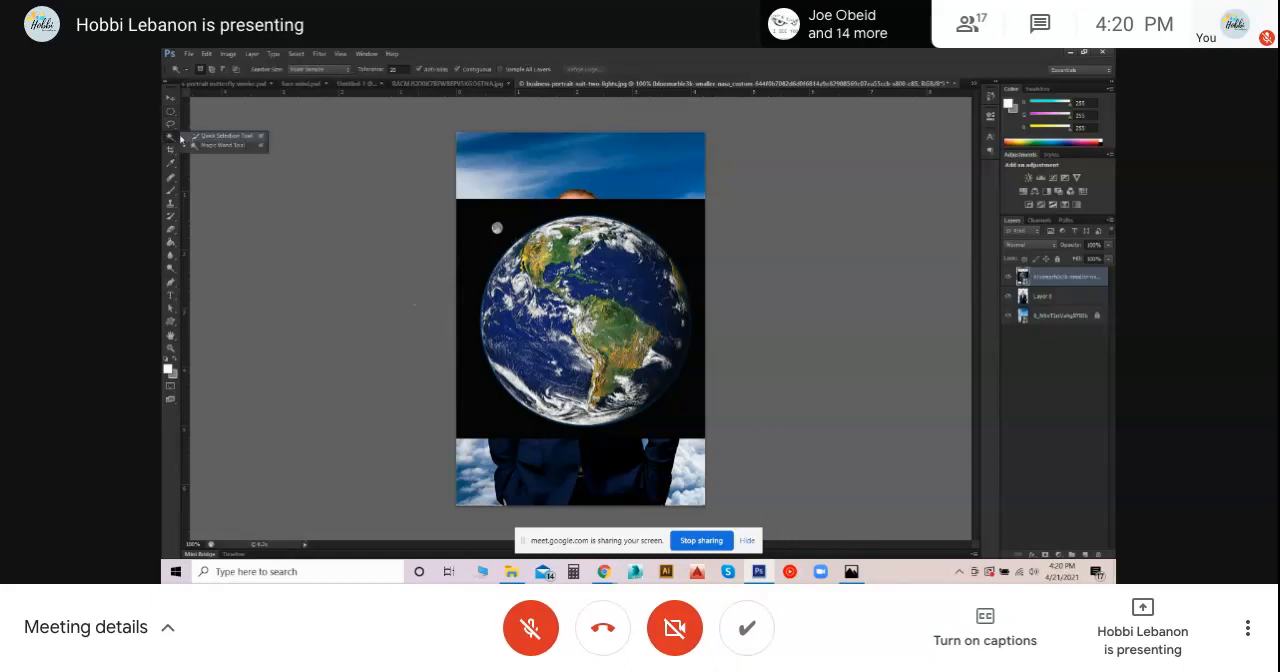
pyautogui.click(170, 138)
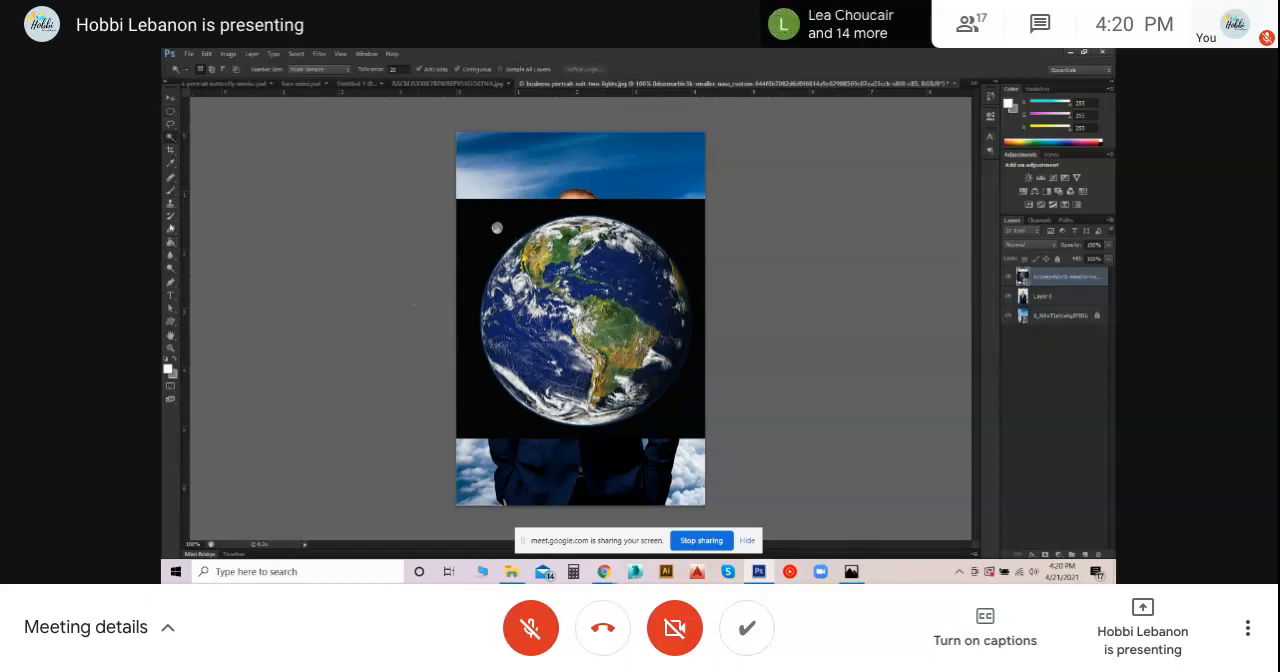
pyautogui.click(171, 116)
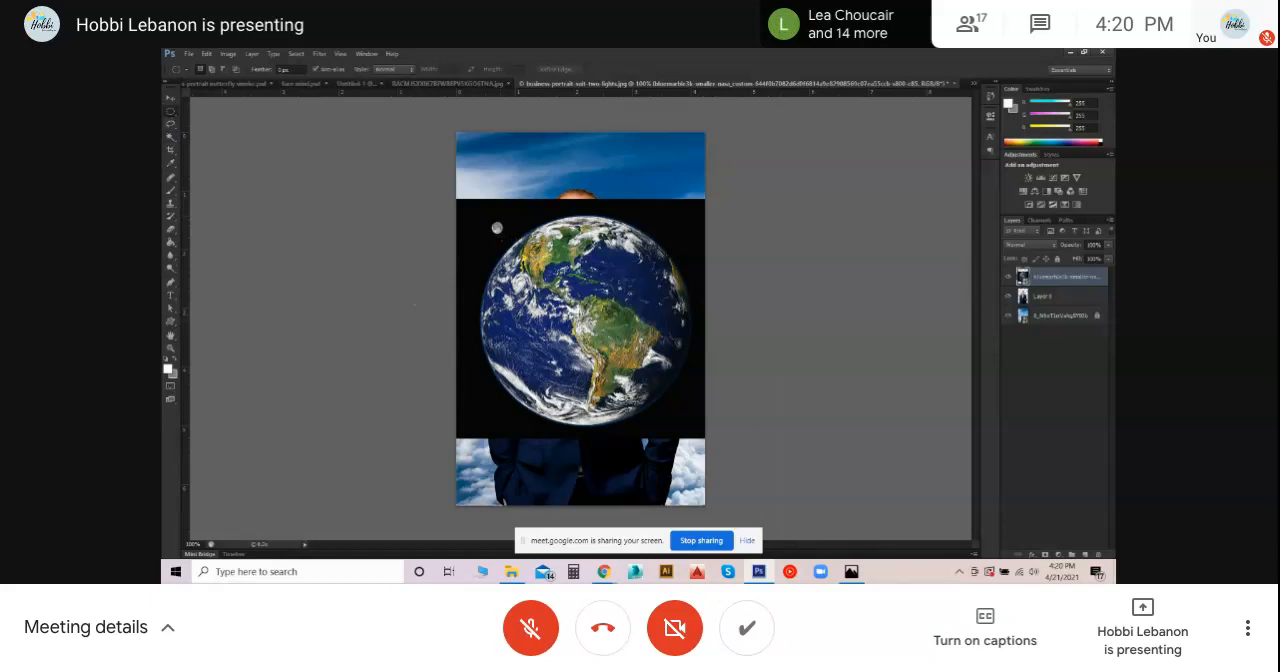
pyautogui.moveTo(576, 299); pyautogui.dragTo(682, 199)
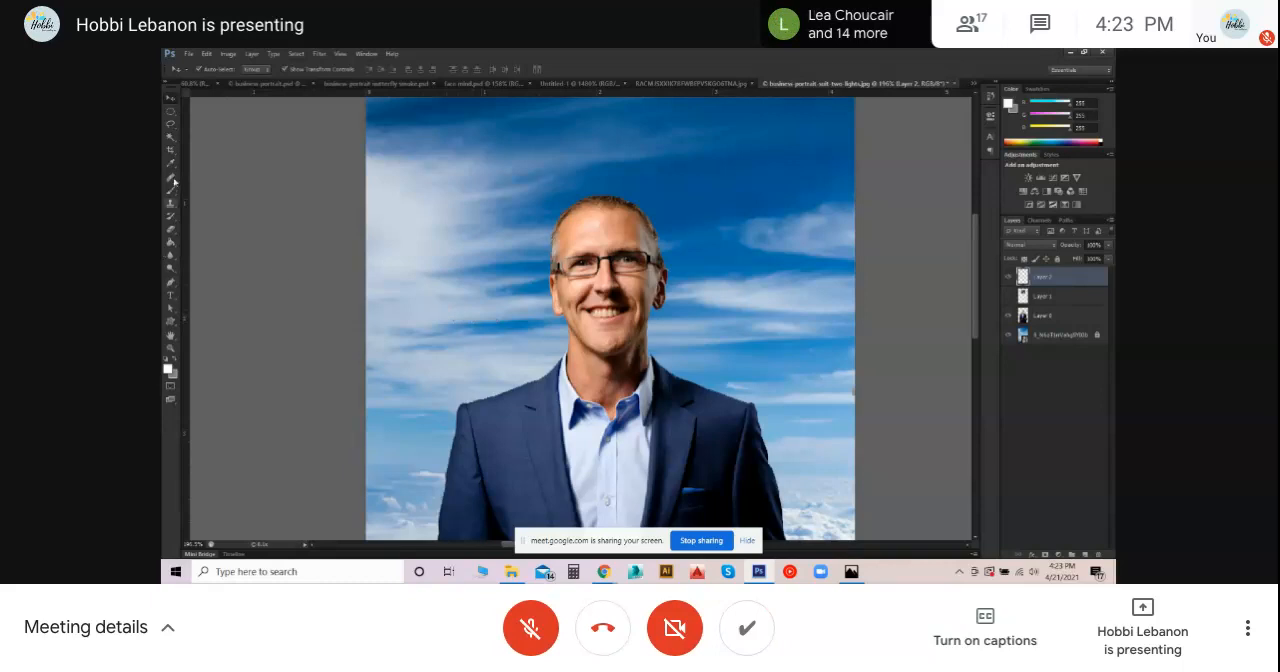
# - Try to select the man's neck on his cutout layer with the Quick Selection tool
pyautogui.click(175, 285)
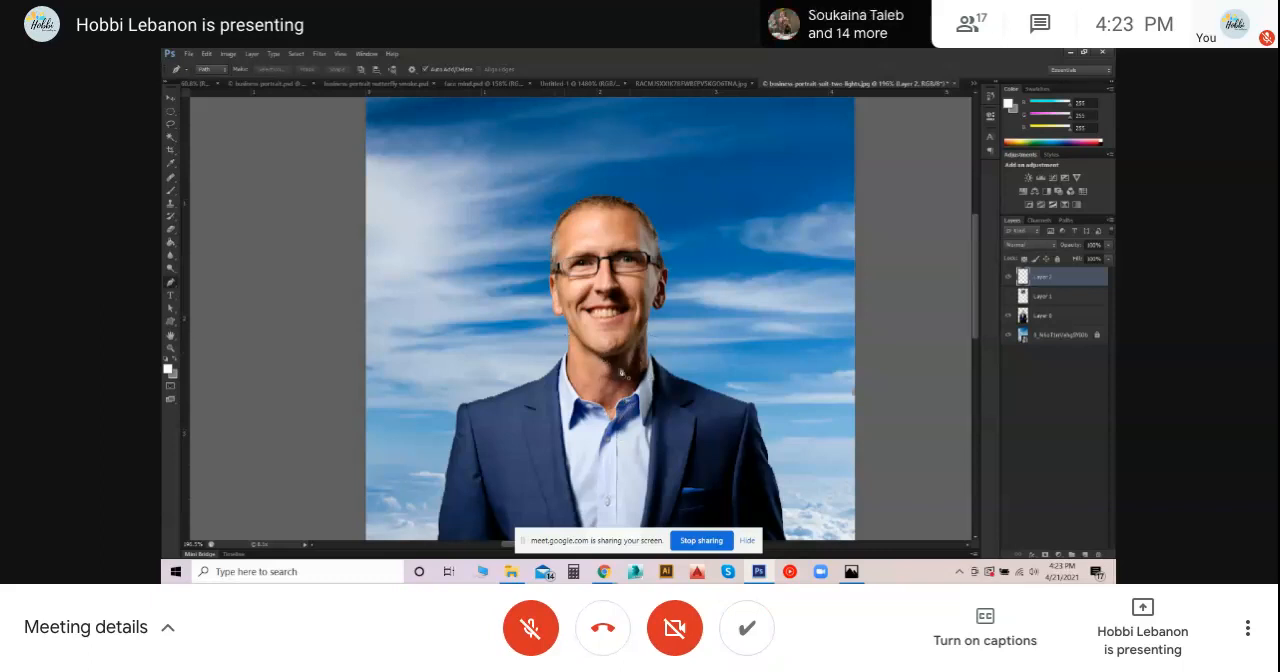
pyautogui.click(171, 139)
pyautogui.rightClick(174, 139)
pyautogui.click(215, 135)
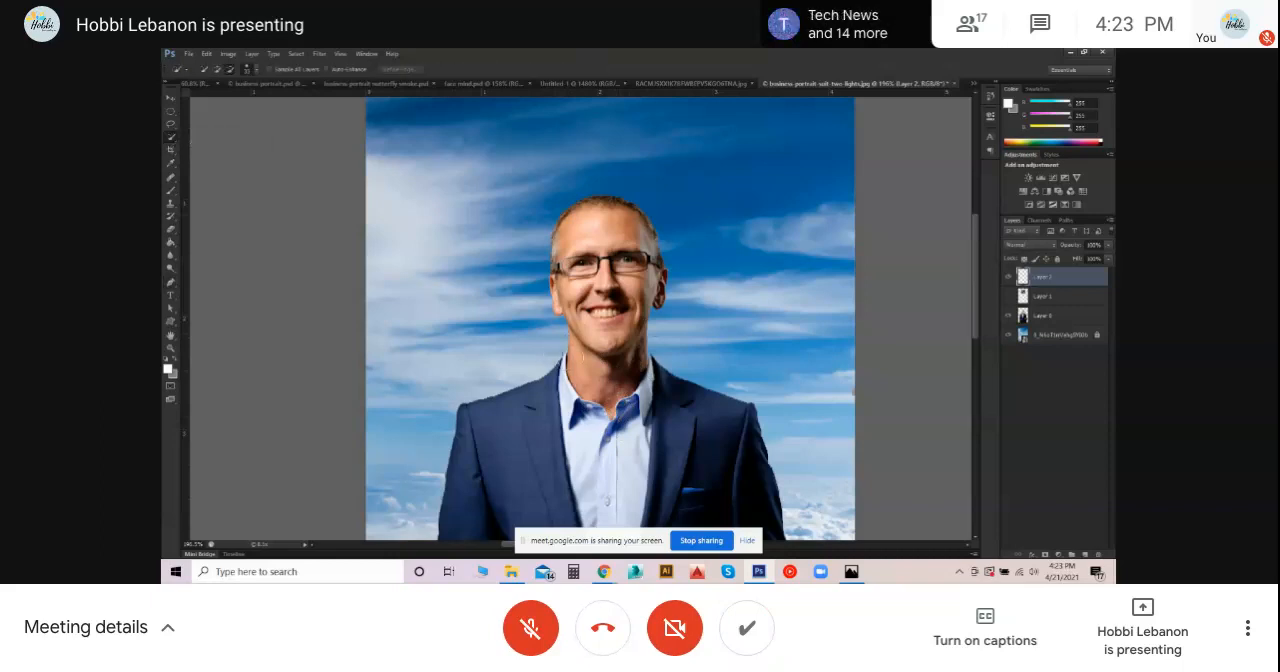
pyautogui.click(1046, 318)
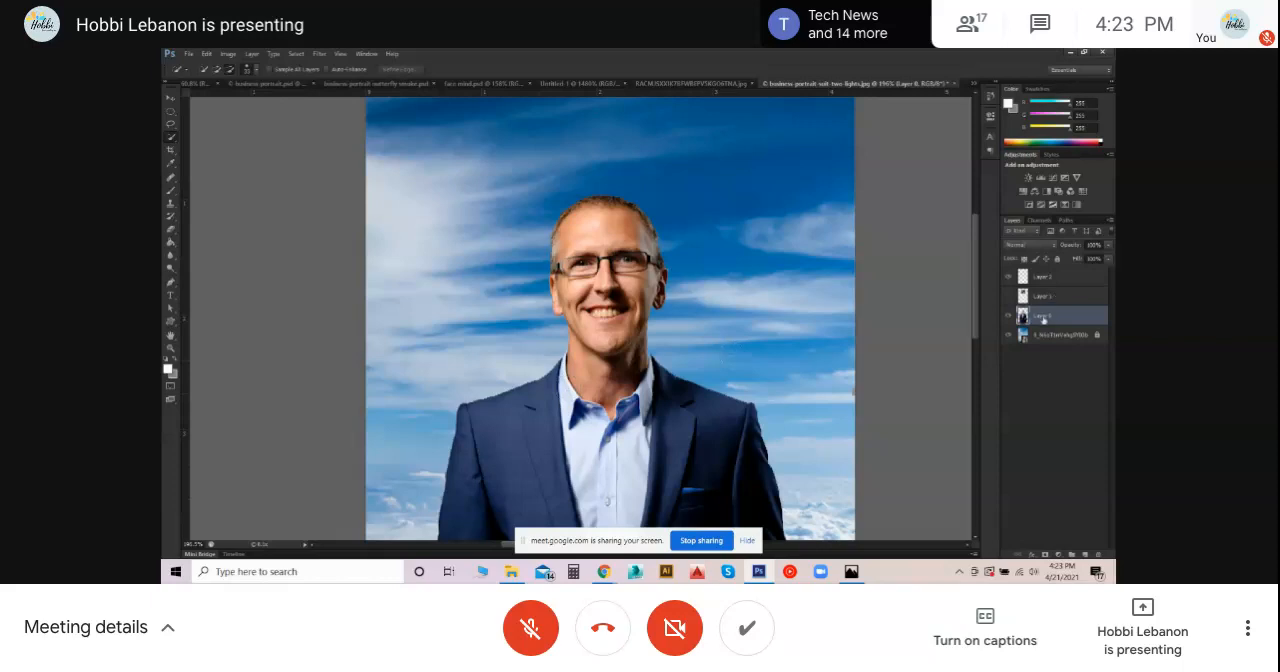
pyautogui.moveTo(624, 375)
pyautogui.mouseDown()
pyautogui.moveTo(592, 378)
pyautogui.moveTo(611, 391)
pyautogui.moveTo(631, 363)
pyautogui.moveTo(620, 375)
pyautogui.mouseUp()
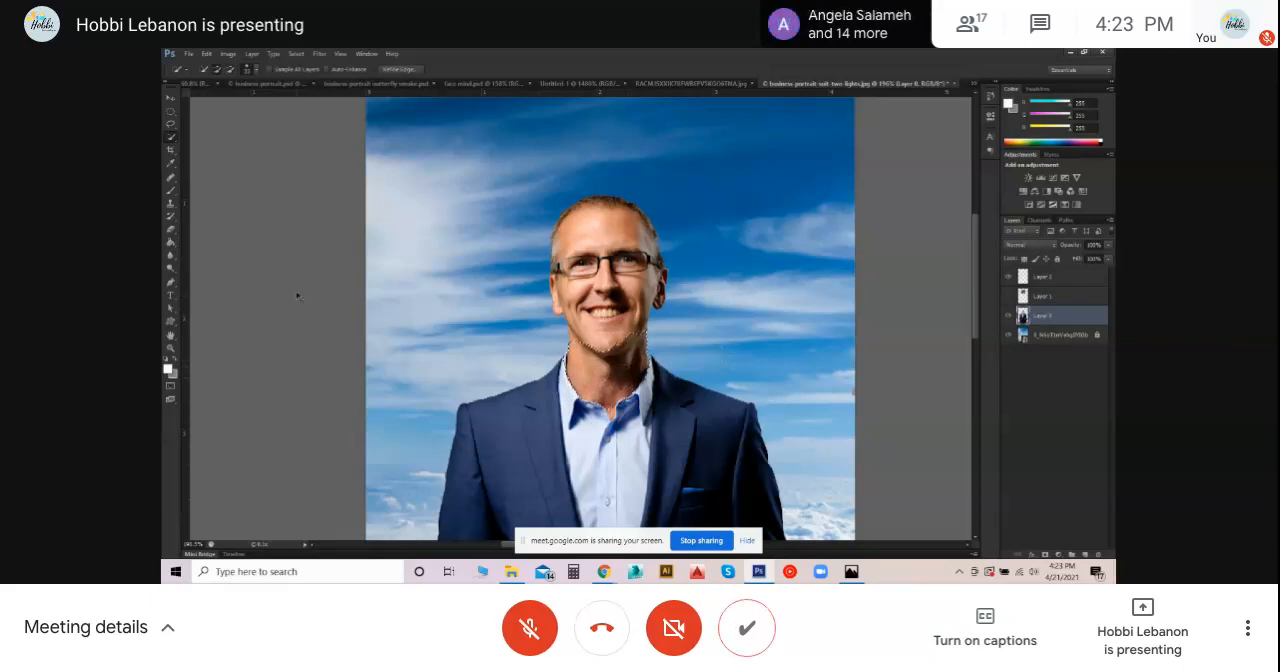
# - Trace the man's neck along the shirt collar and under the chin with the Pen tool and turn the path into a selection
pyautogui.click(171, 283)
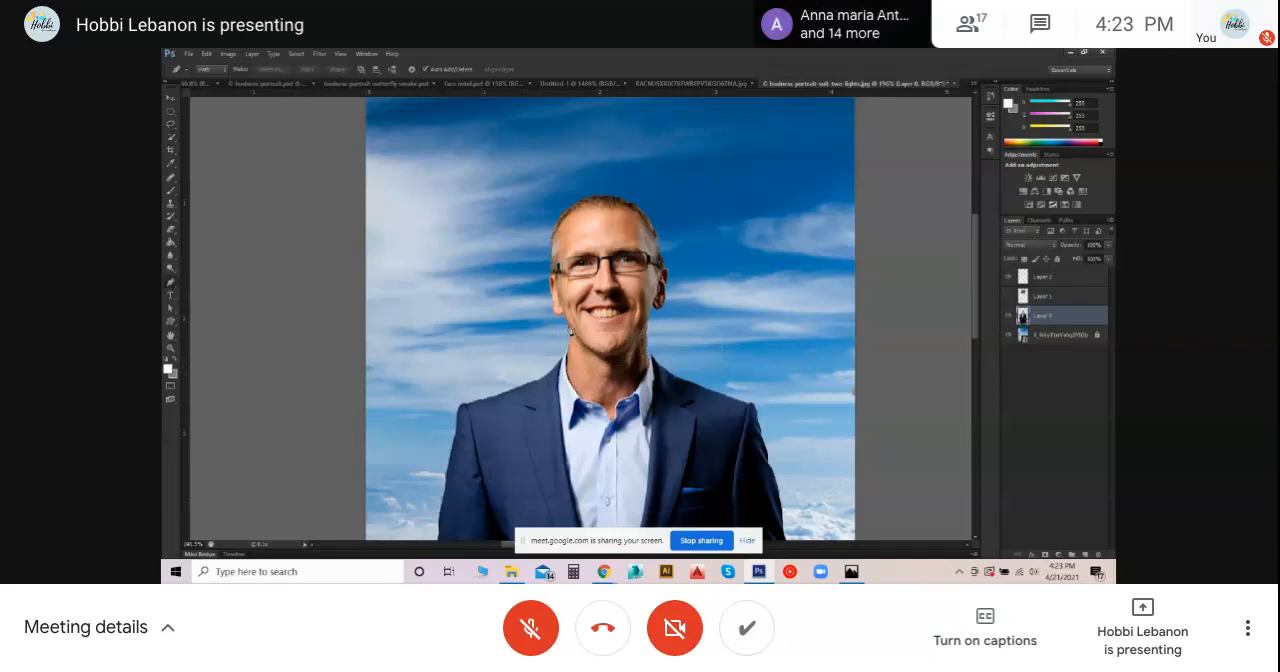
pyautogui.click(568, 374)
pyautogui.scroll(7, 585, 396)
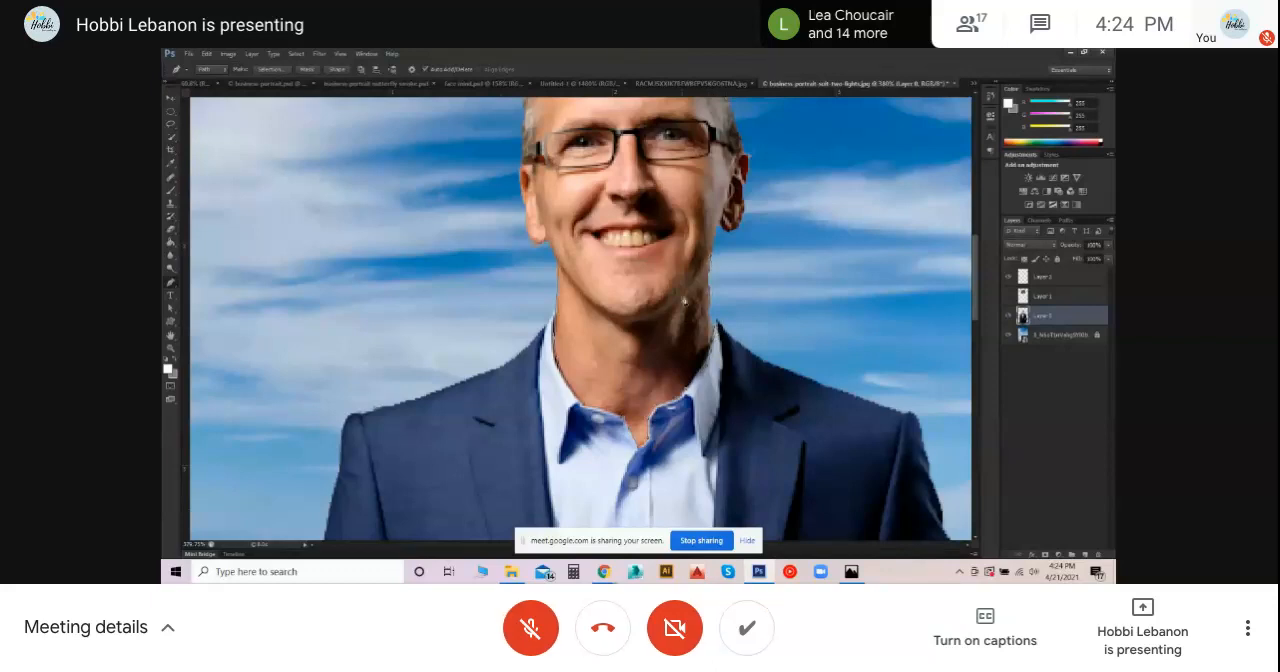
pyautogui.click(661, 320)
pyautogui.click(617, 325)
pyautogui.click(572, 281)
pyautogui.click(561, 268)
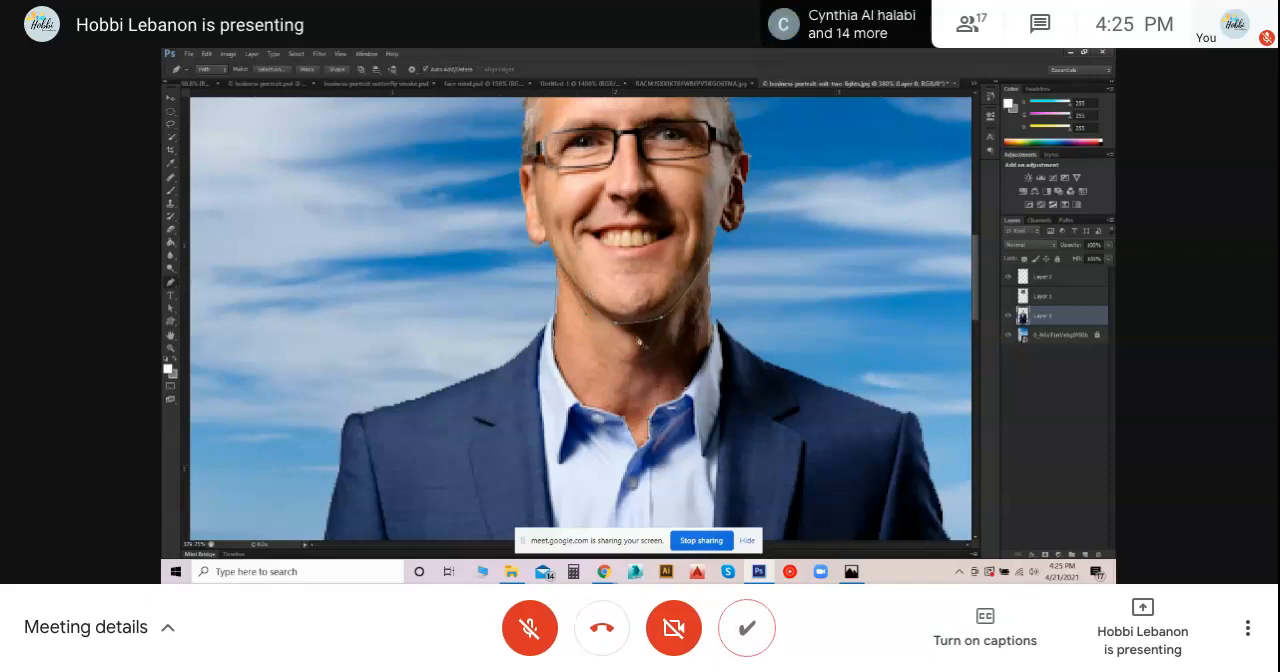
pyautogui.click(1067, 221)
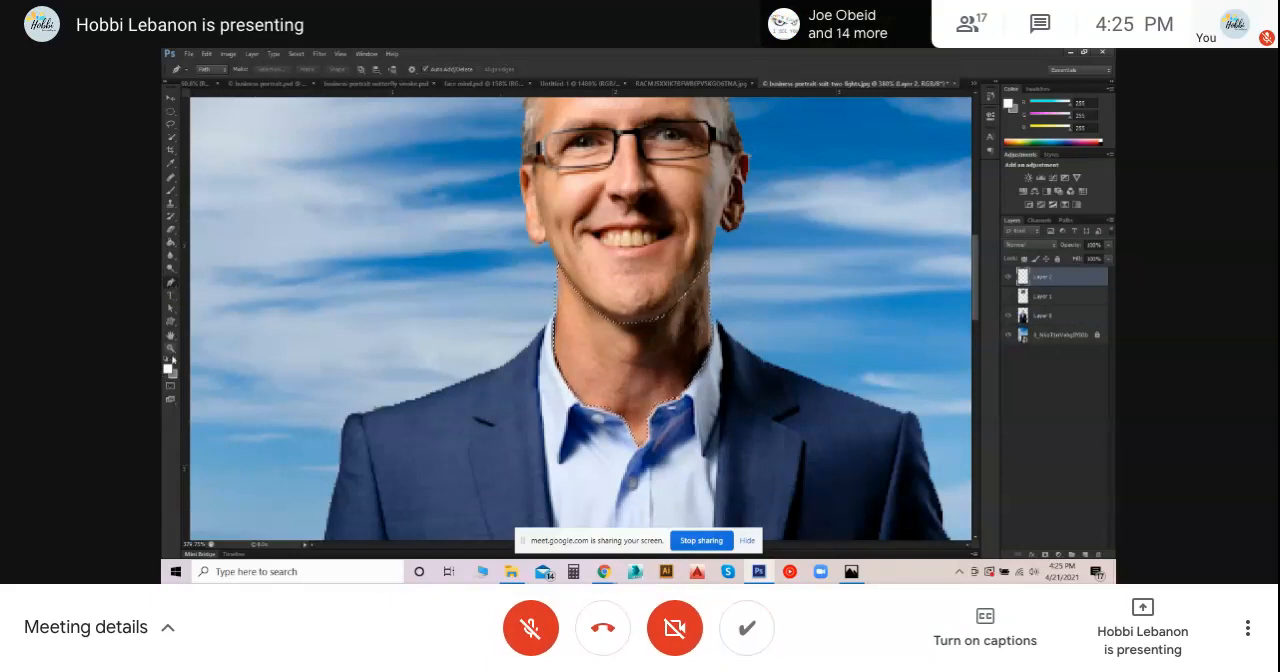
# - Set the foreground colour to a light blue sampled from the sky above the man's shoulder
pyautogui.click(169, 367)
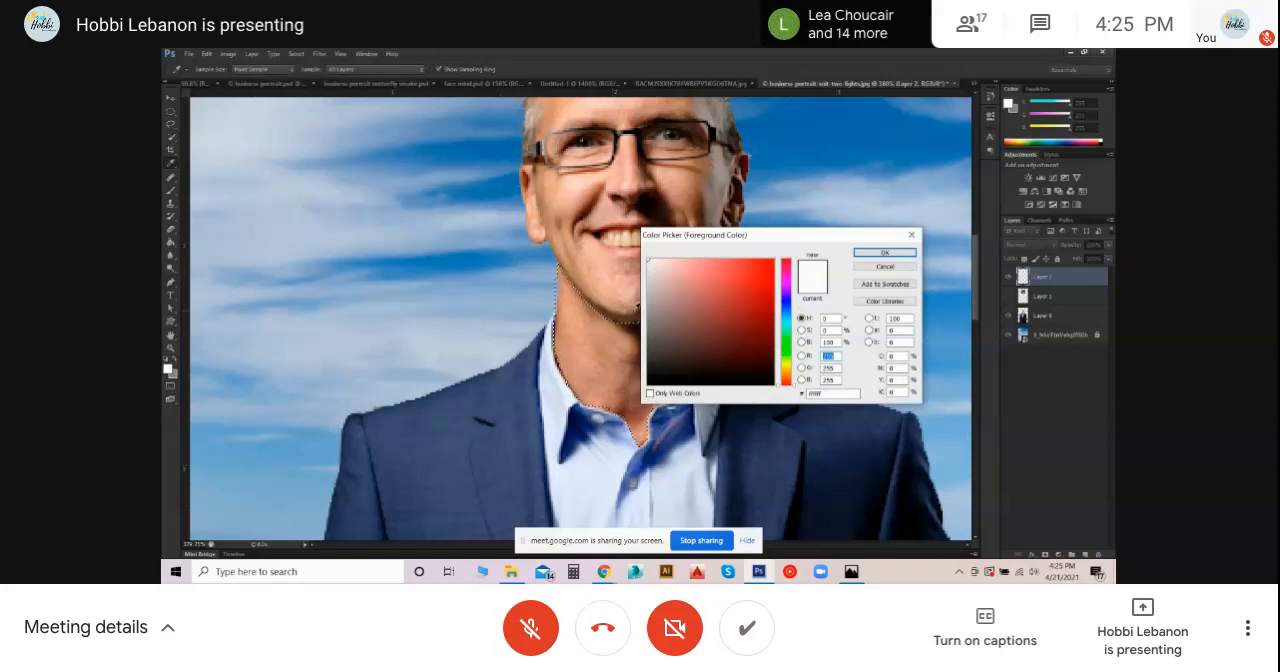
pyautogui.click(489, 260)
pyautogui.click(478, 257)
pyautogui.click(438, 290)
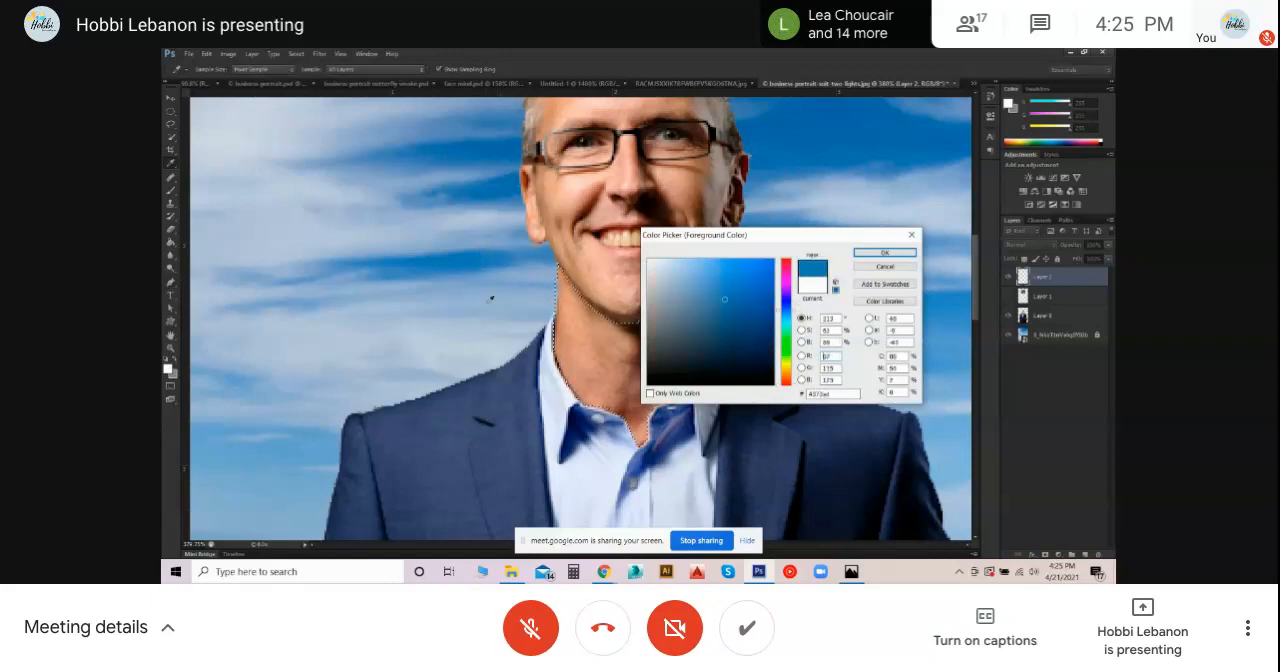
pyautogui.click(466, 259)
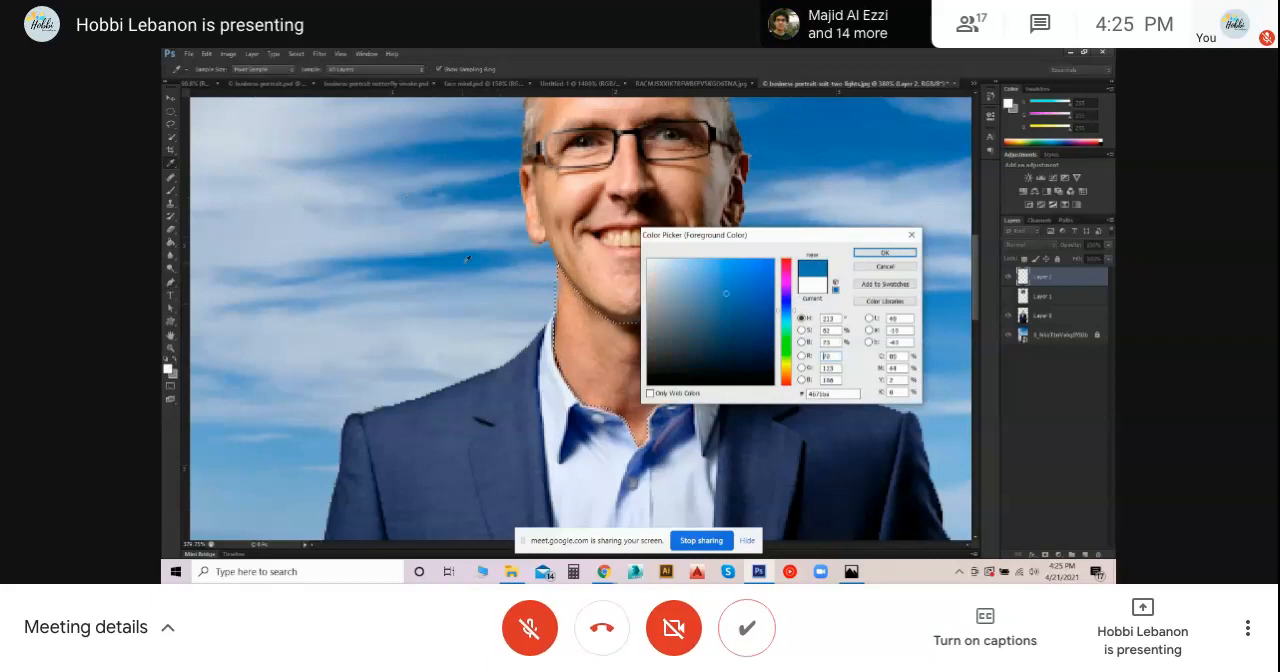
pyautogui.click(323, 433)
pyautogui.click(879, 252)
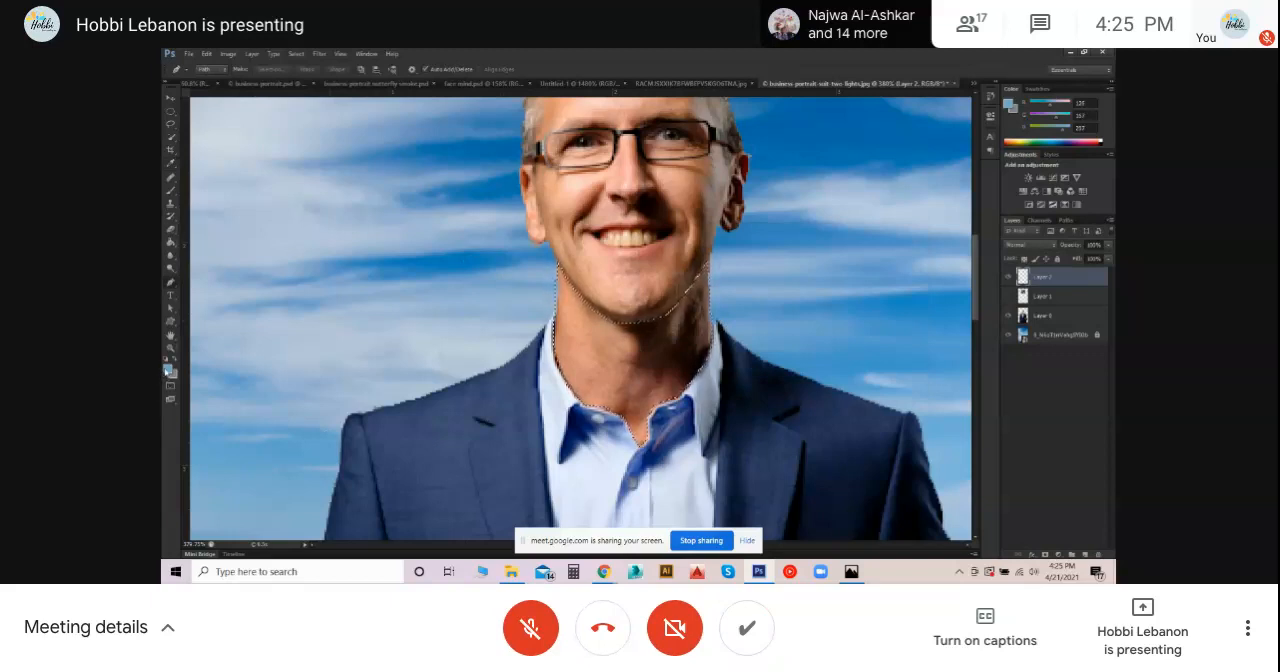
# - Resample the foreground colour from several spots of sky and accept a light blue taken beside the man's jacket
pyautogui.click(168, 370)
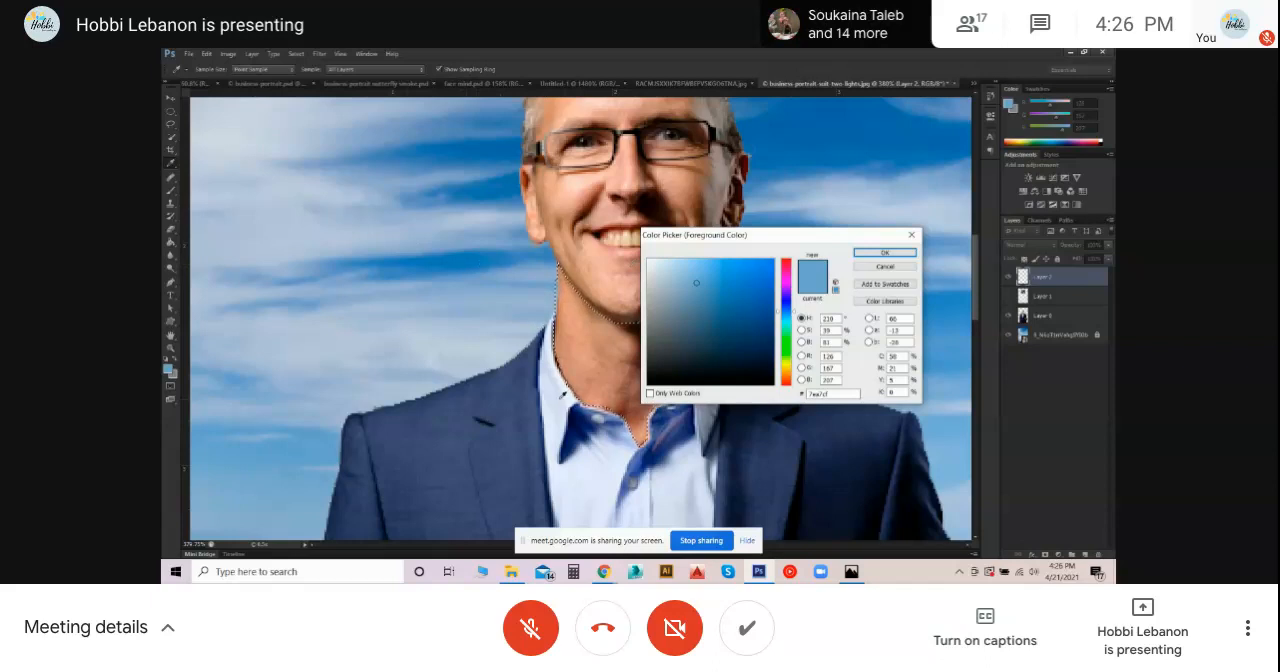
pyautogui.click(661, 265)
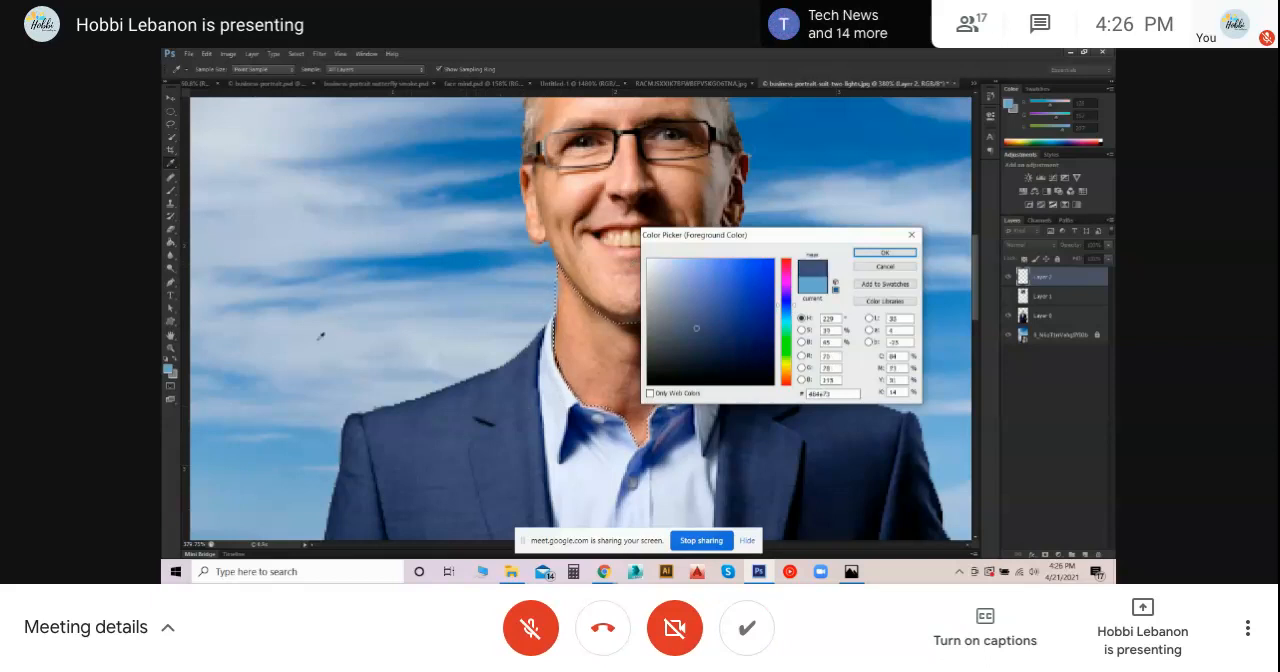
pyautogui.click(443, 294)
pyautogui.click(389, 364)
pyautogui.click(321, 440)
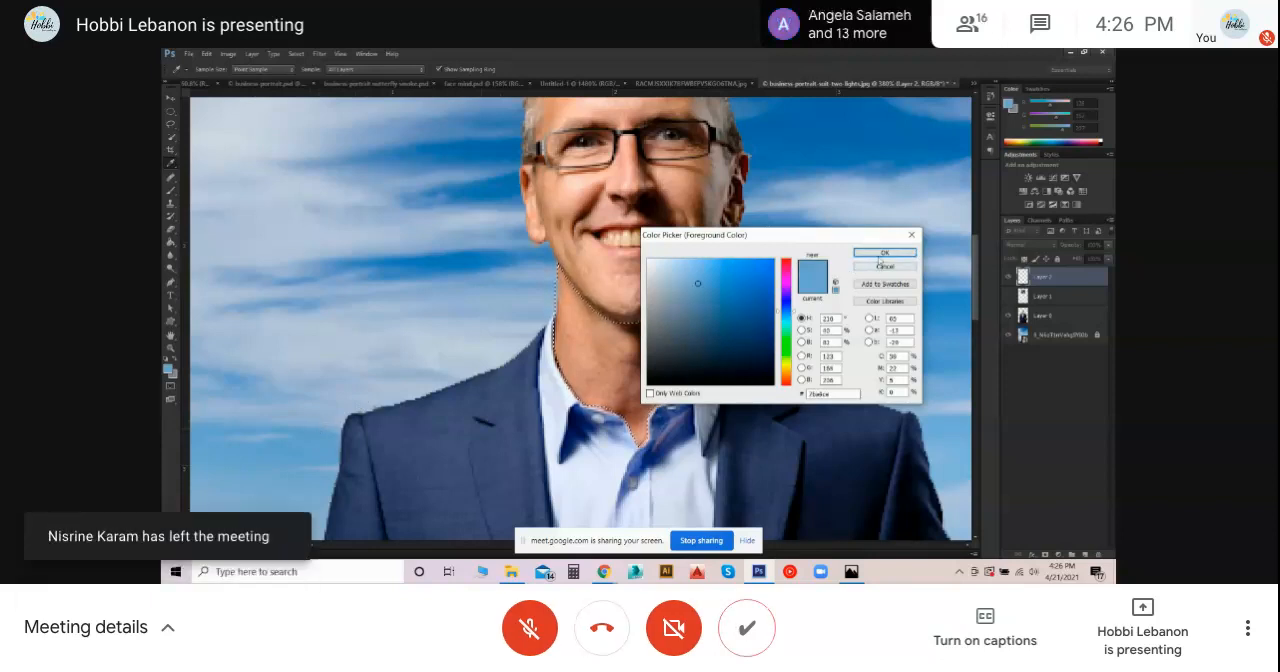
pyautogui.click(884, 252)
# - Fill the neck selection on Layer 2 with the sampled sky blue, then lower the layer's opacity so the fill is semi-transparent
pyautogui.click(171, 244)
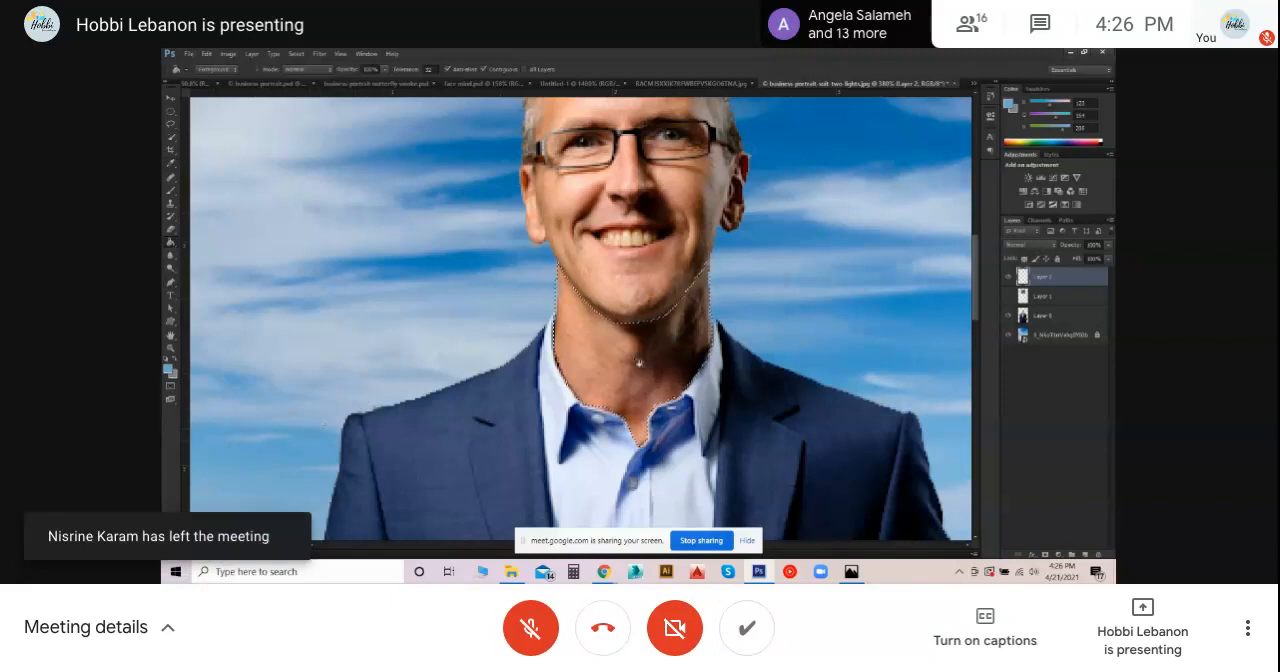
pyautogui.click(631, 348)
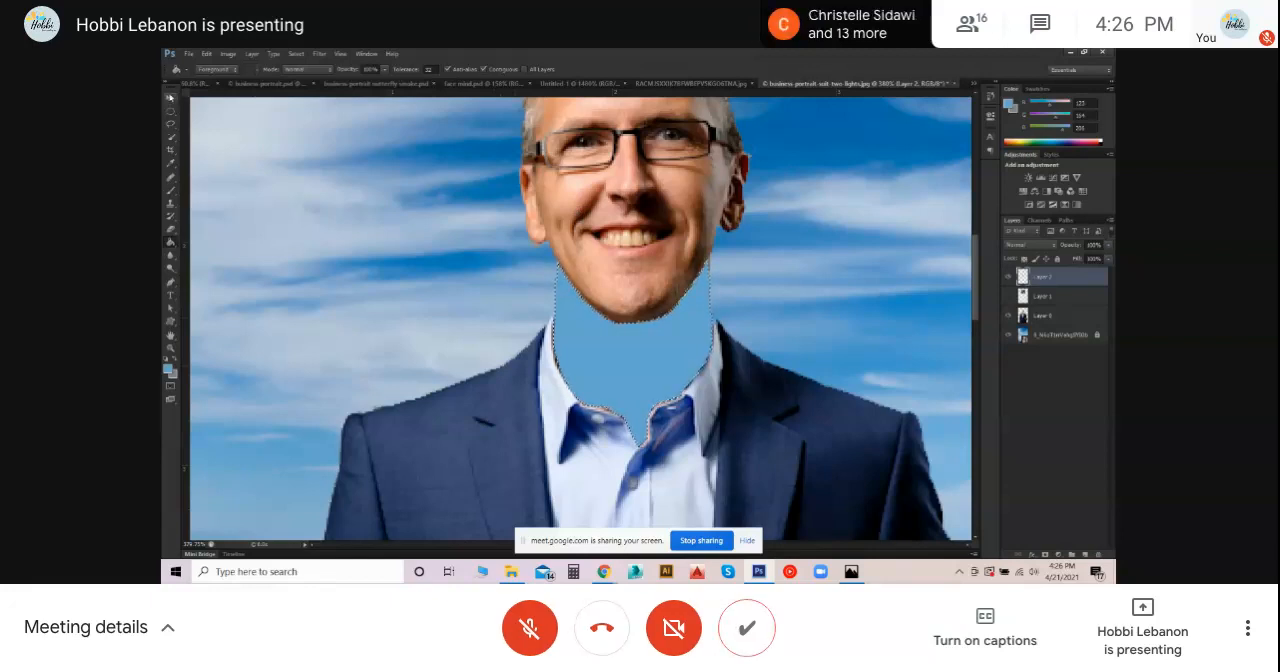
pyautogui.click(1108, 245)
pyautogui.moveTo(1107, 260); pyautogui.dragTo(1090, 263)
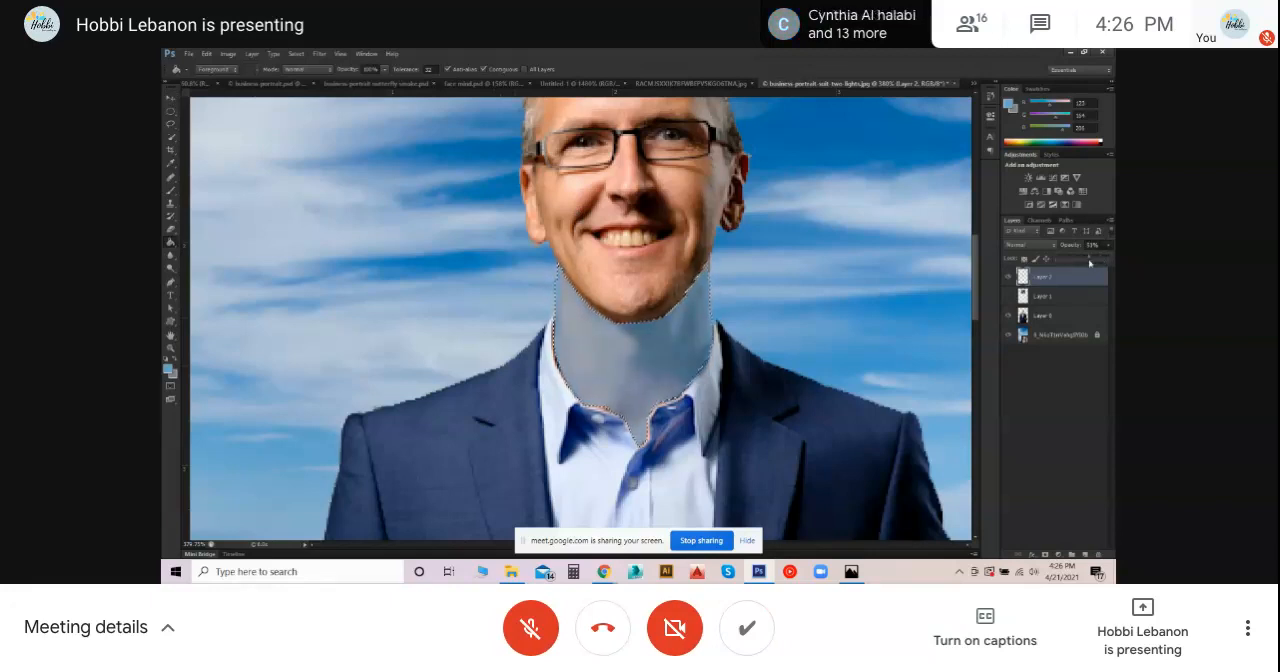
pyautogui.moveTo(1090, 263); pyautogui.dragTo(1092, 263)
pyautogui.click(170, 98)
pyautogui.click(296, 184)
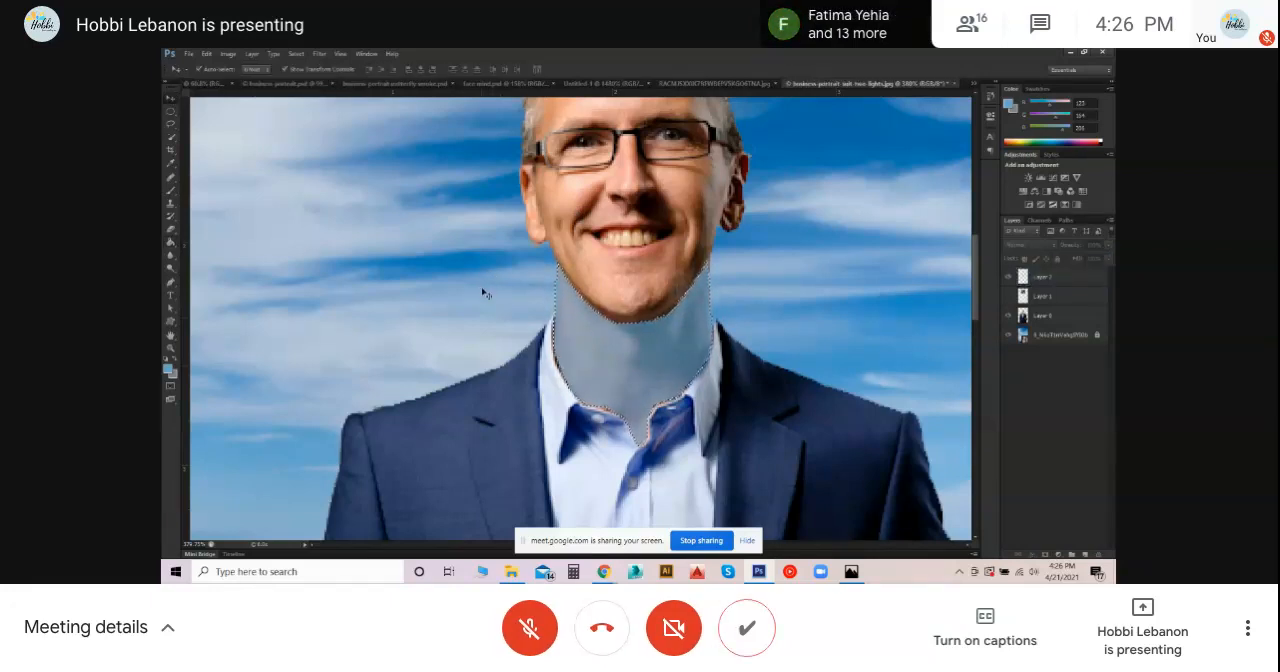
# - Deselect the neck area and nudge the sky-blue patch on Layer 2 to line up with the chin and shirt collar
pyautogui.hotkey('ctrl', 'shift', 's')
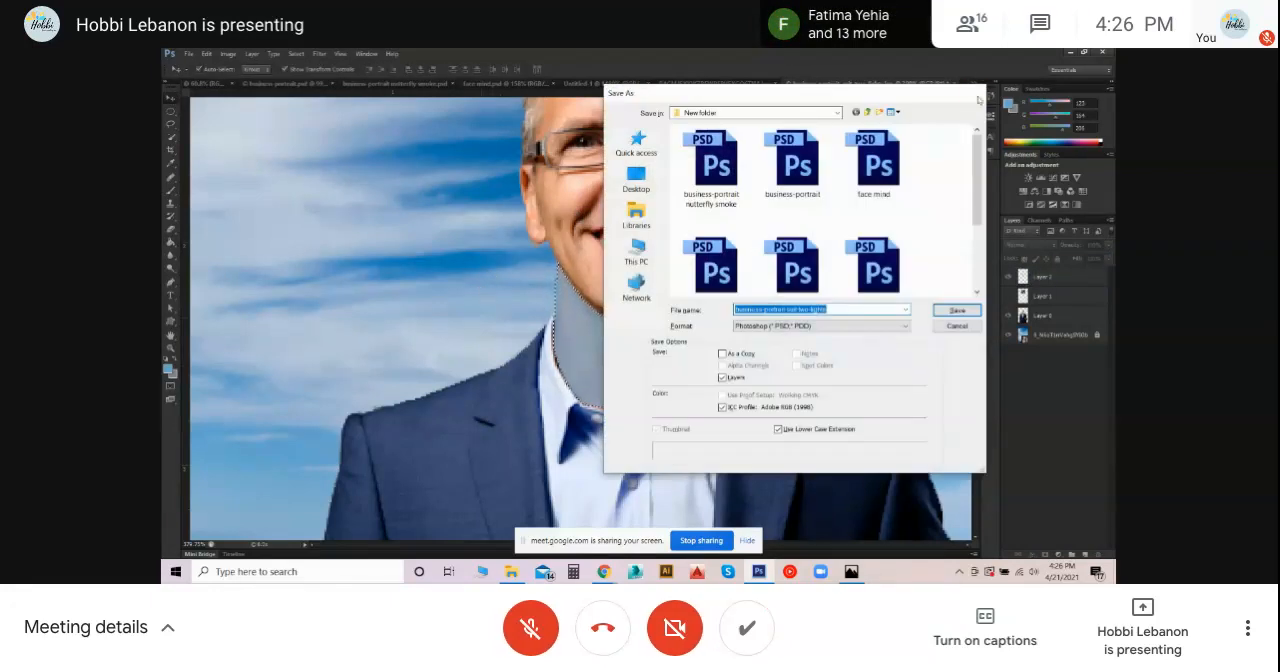
pyautogui.click(978, 99)
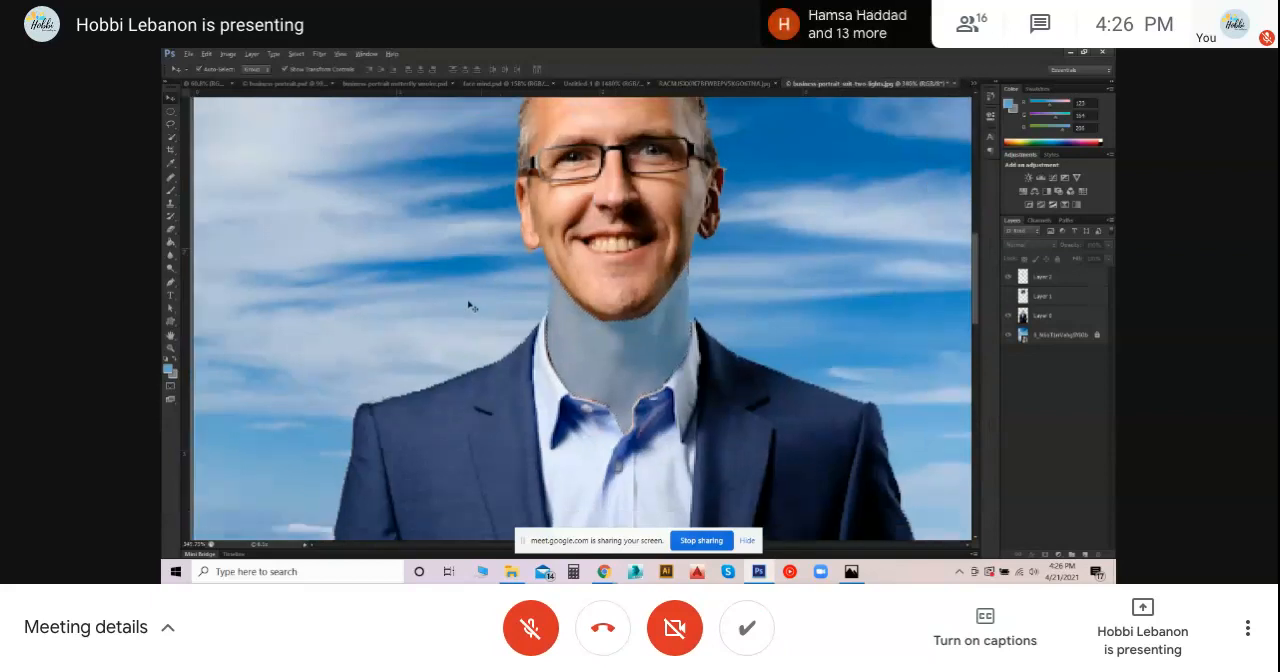
pyautogui.scroll(-2, 470, 305)
pyautogui.click(588, 347)
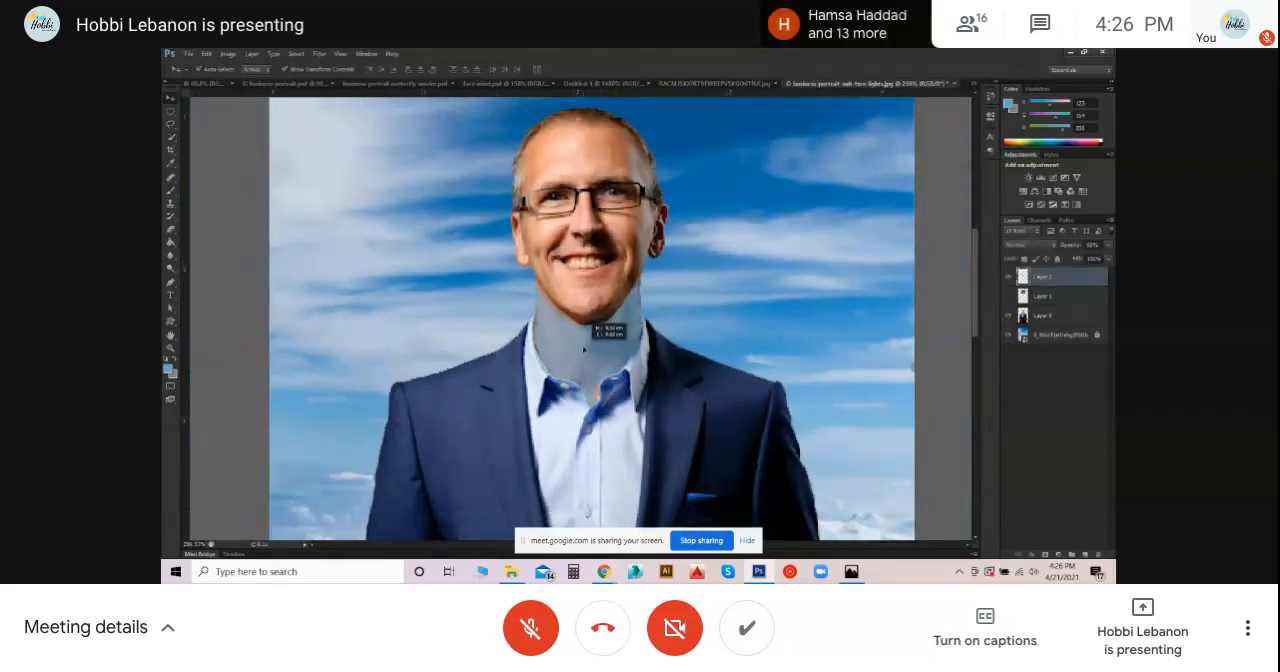
pyautogui.moveTo(588, 347); pyautogui.dragTo(587, 347)
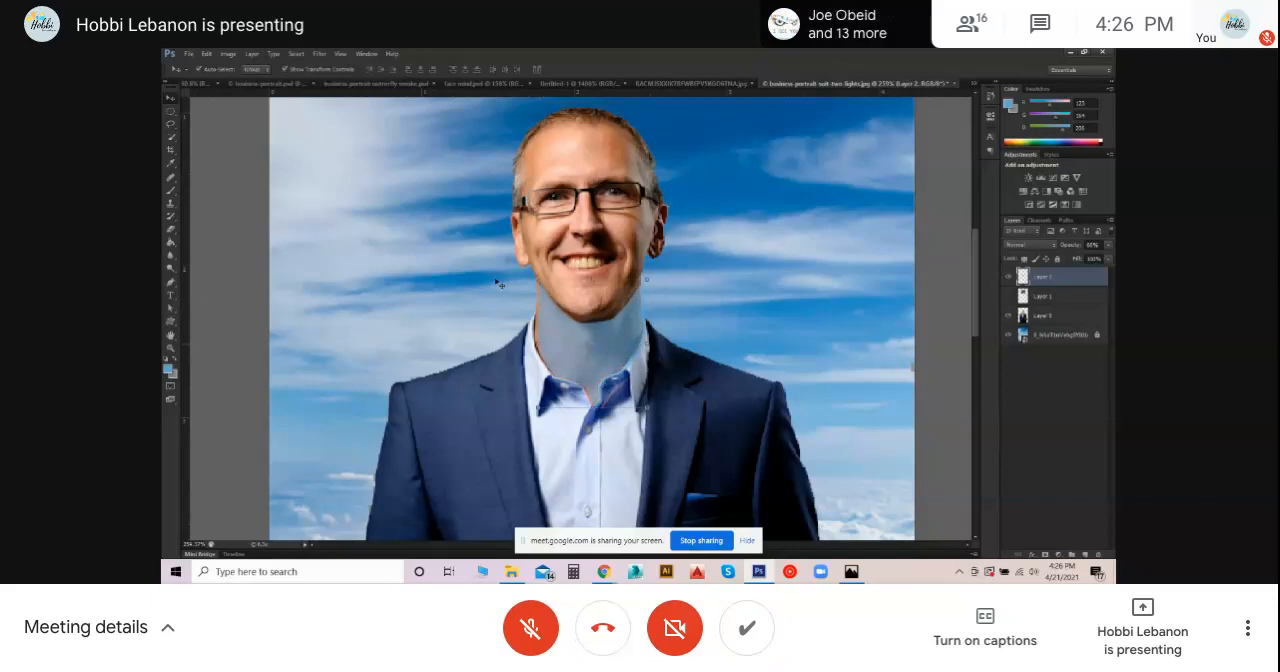
pyautogui.moveTo(557, 328); pyautogui.dragTo(552, 326)
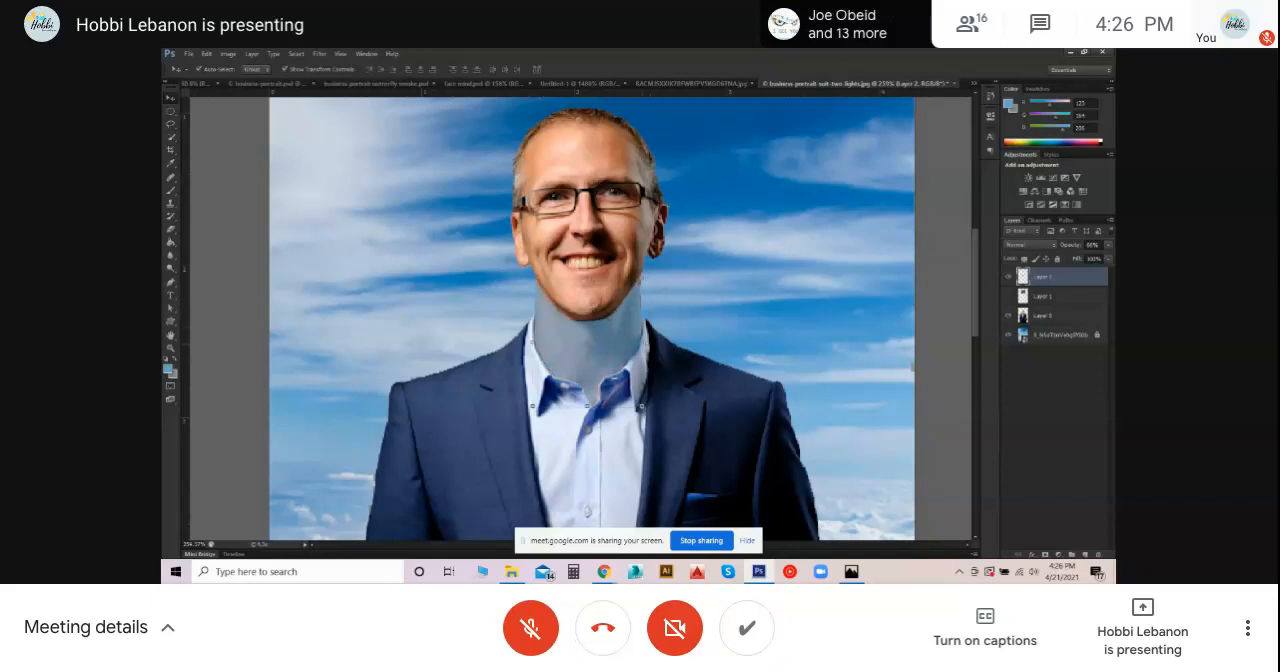
pyautogui.moveTo(642, 406); pyautogui.dragTo(644, 410)
pyautogui.press('Return')
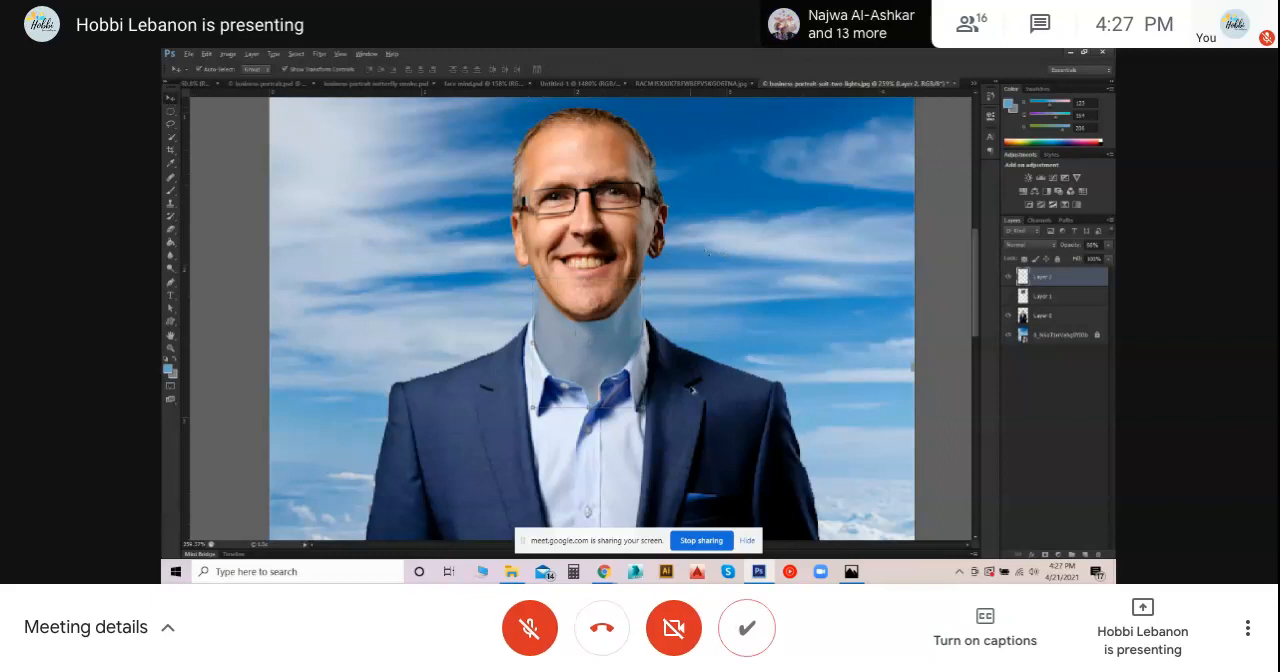
# - Move the sky-blue patch onto the jacket and back over the neck, widen it slightly and apply the transform
pyautogui.scroll(-3, 693, 390)
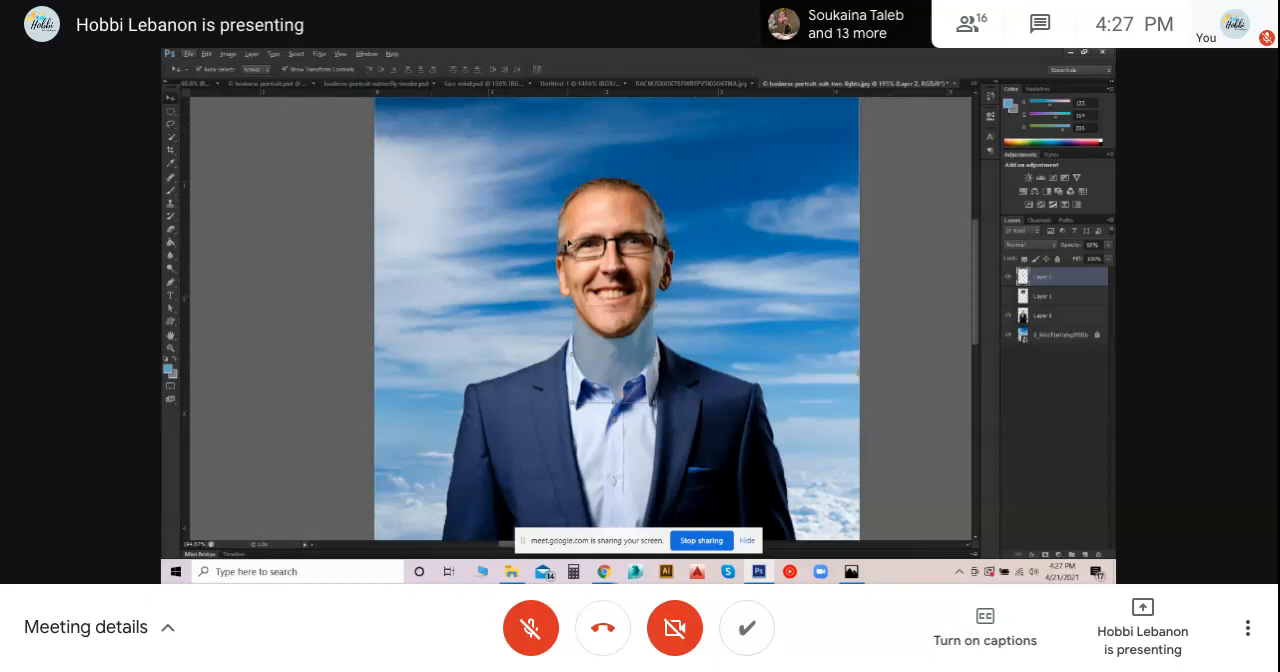
pyautogui.scroll(-3, 570, 245)
pyautogui.scroll(2, 617, 287)
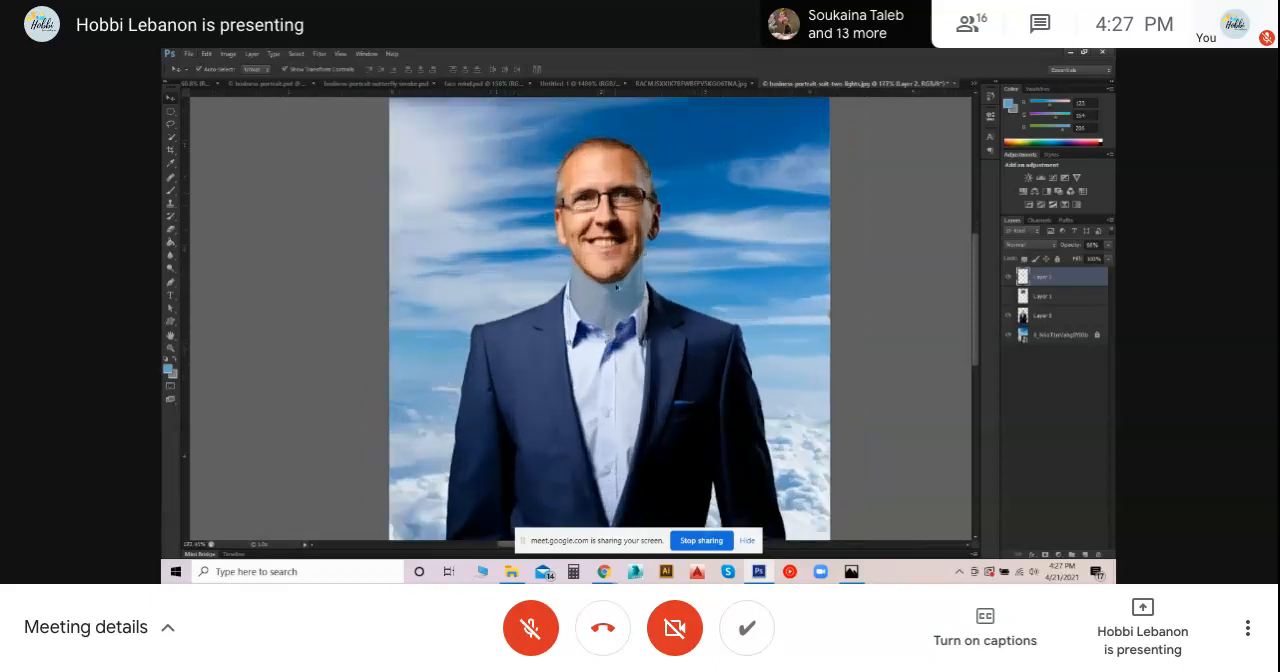
pyautogui.scroll(2, 617, 287)
pyautogui.moveTo(629, 304); pyautogui.dragTo(678, 385)
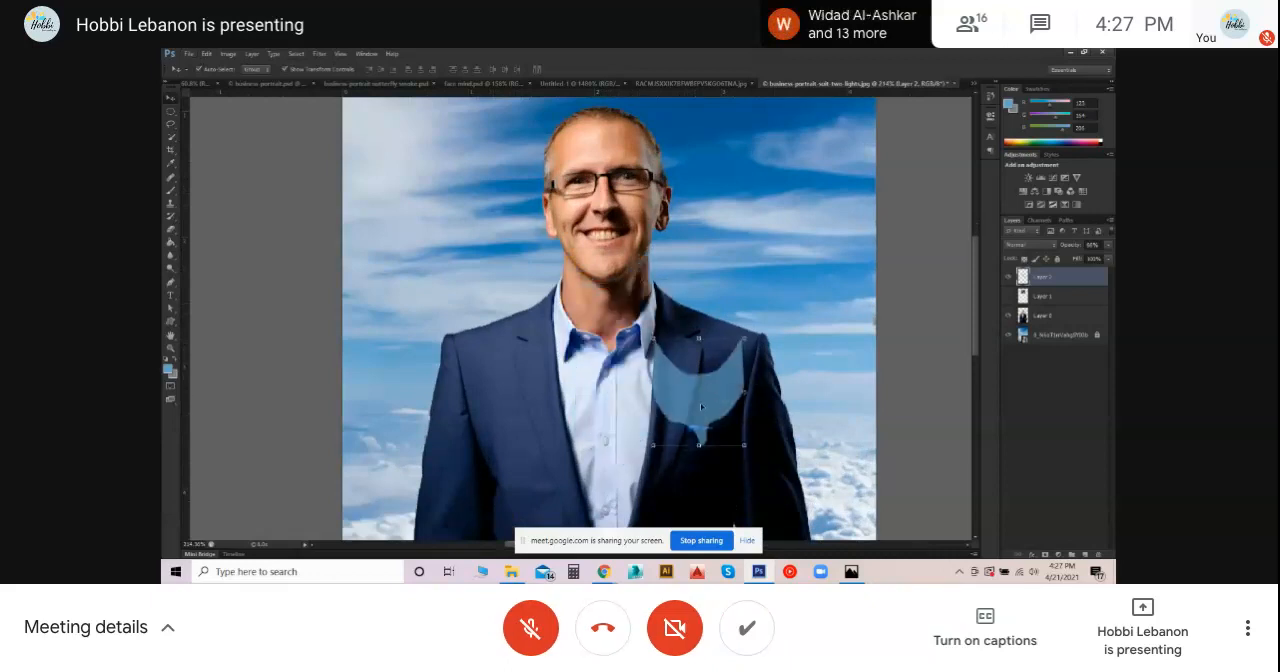
pyautogui.moveTo(727, 395); pyautogui.dragTo(697, 318)
pyautogui.scroll(5, 590, 278)
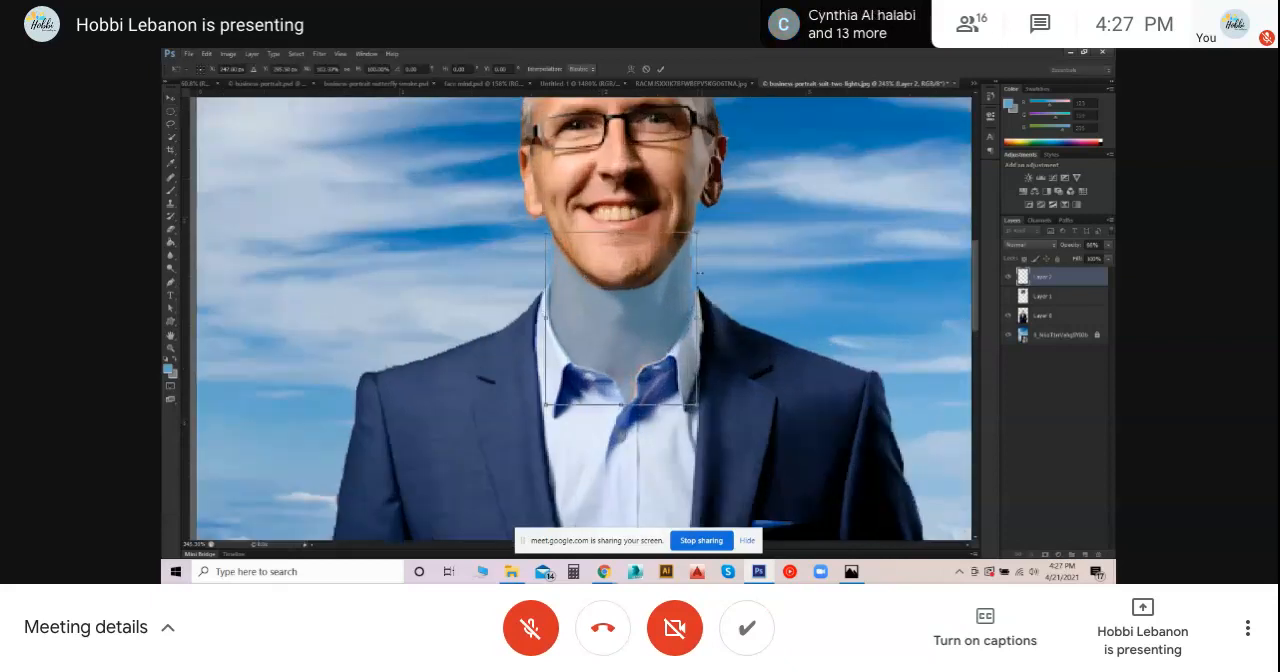
pyautogui.scroll(-4, 700, 272)
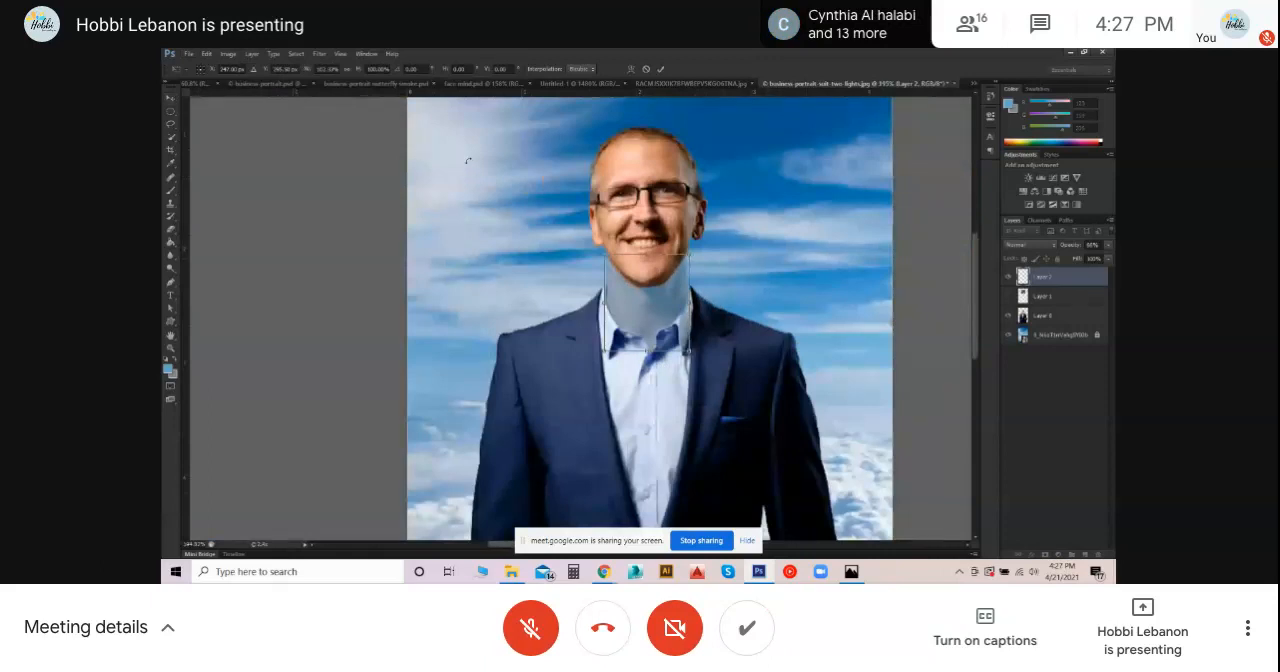
pyautogui.click(660, 69)
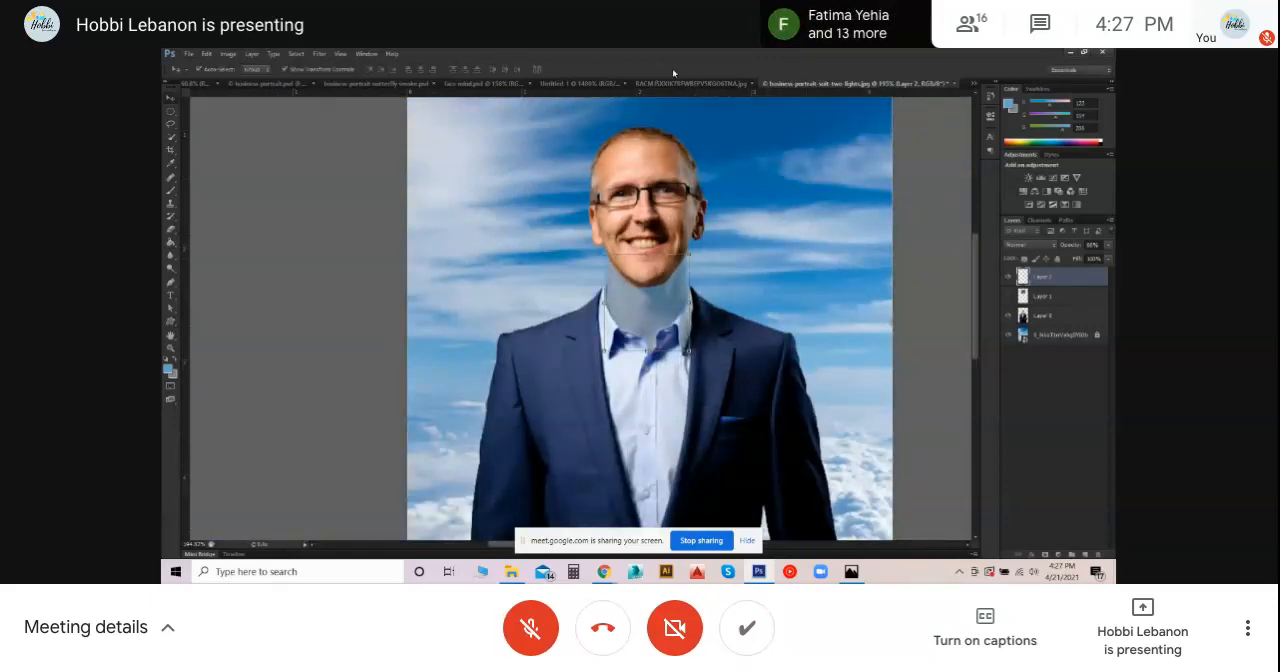
# - Make the hidden Earth globe layer visible and nudge the globe slightly over the man's head
pyautogui.scroll(-2, 572, 307)
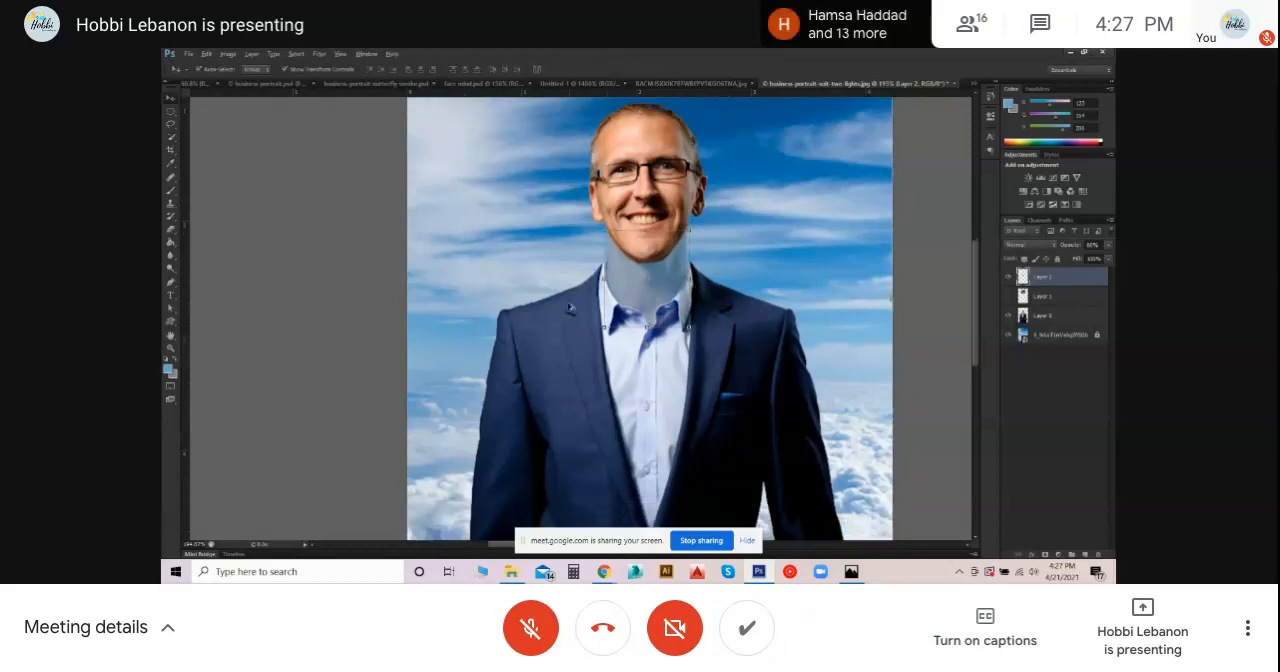
pyautogui.scroll(-4, 571, 306)
pyautogui.scroll(-1, 530, 214)
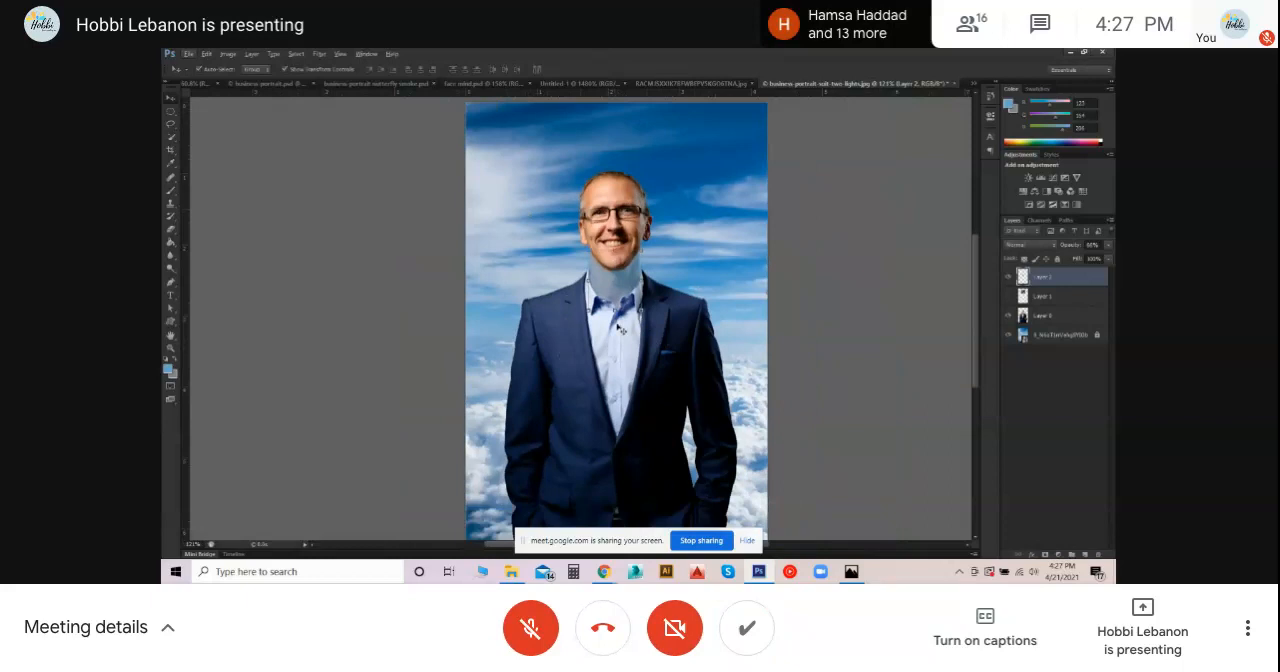
pyautogui.click(685, 281)
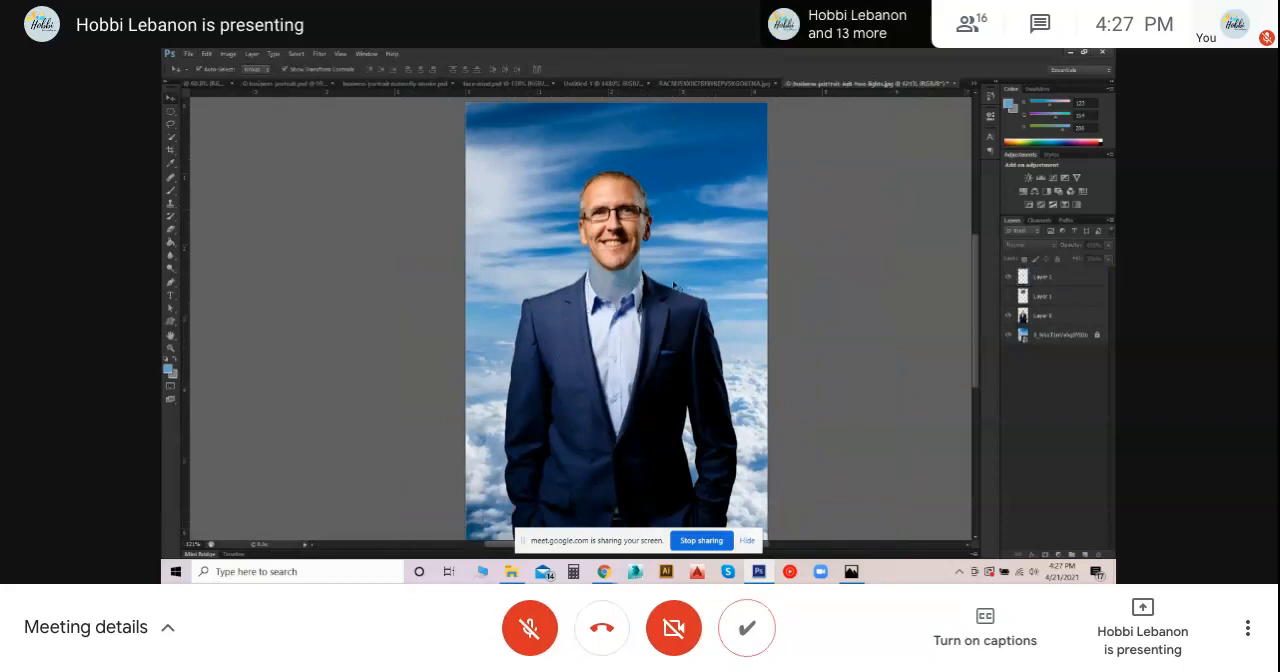
pyautogui.click(1008, 295)
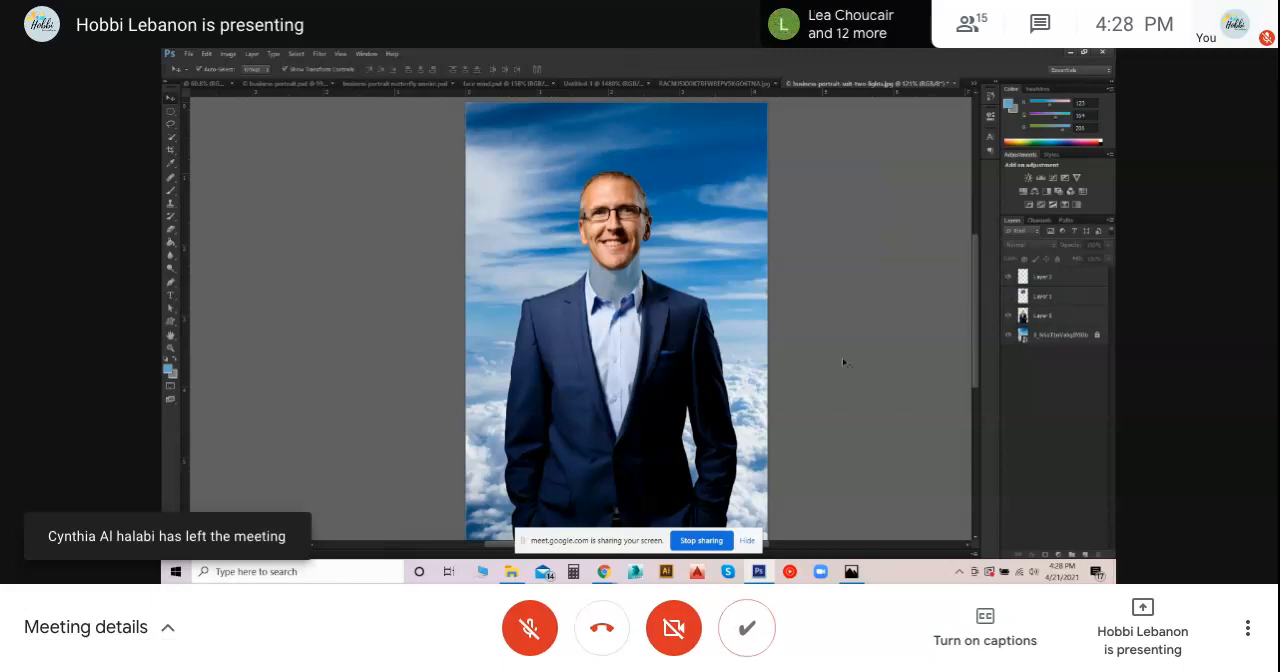
pyautogui.click(1008, 296)
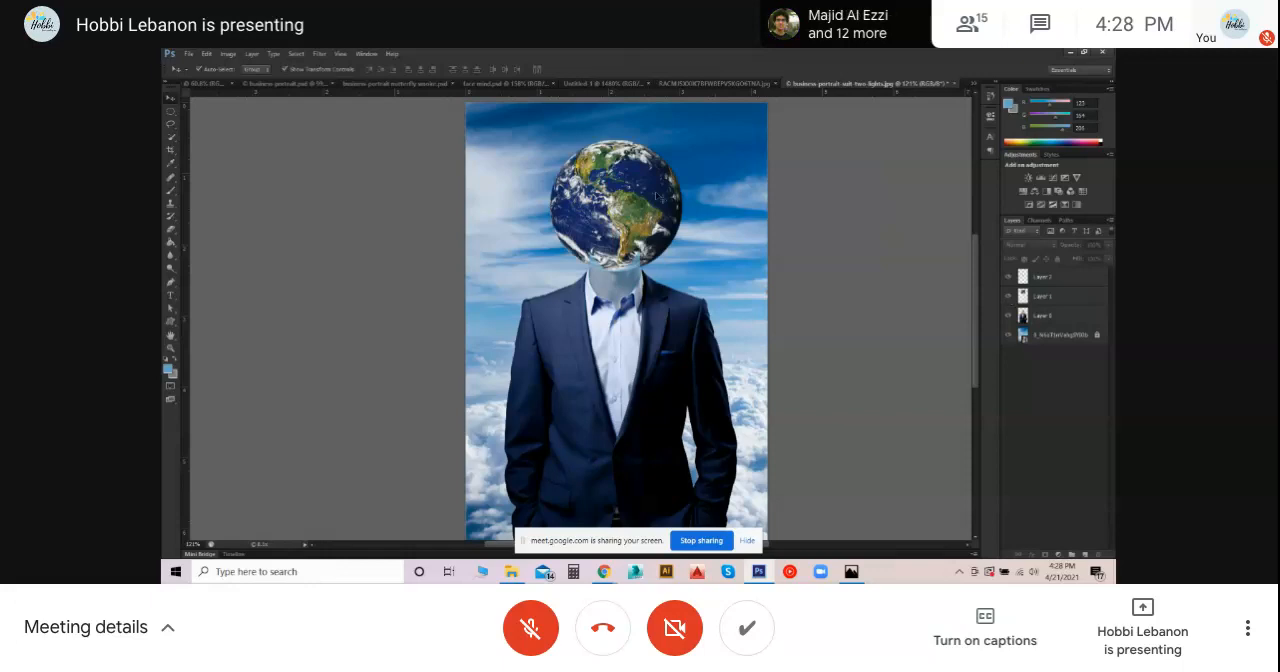
pyautogui.moveTo(643, 184); pyautogui.dragTo(636, 182)
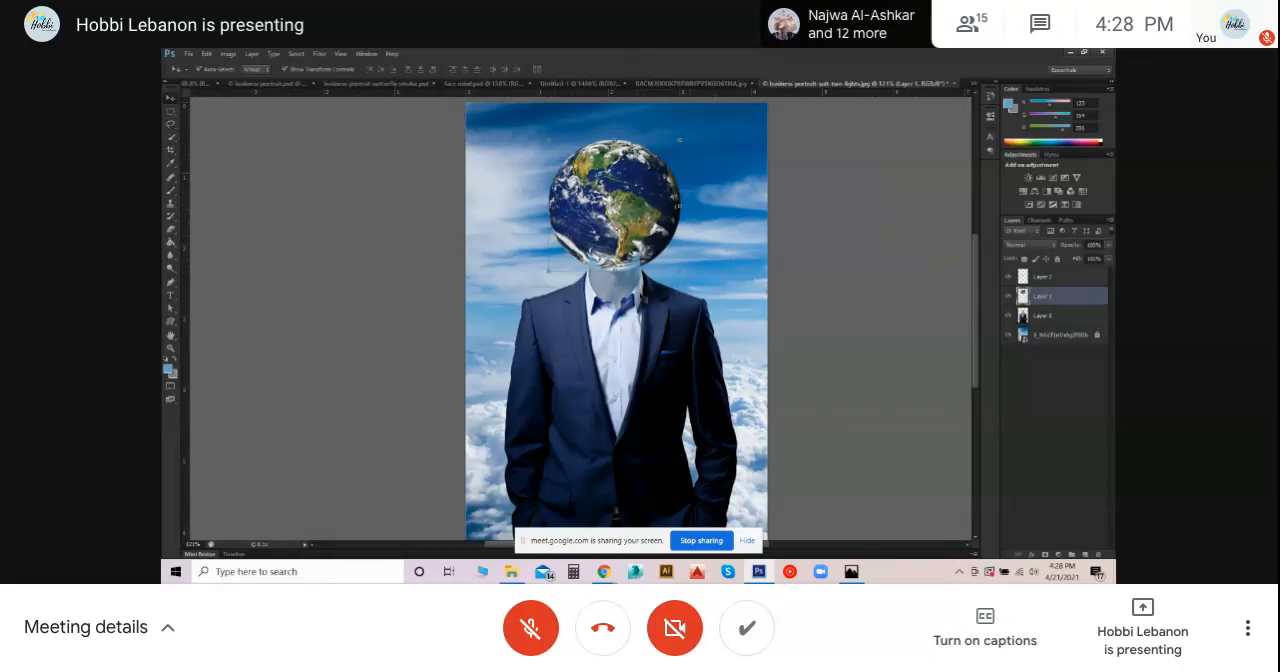
pyautogui.click(729, 157)
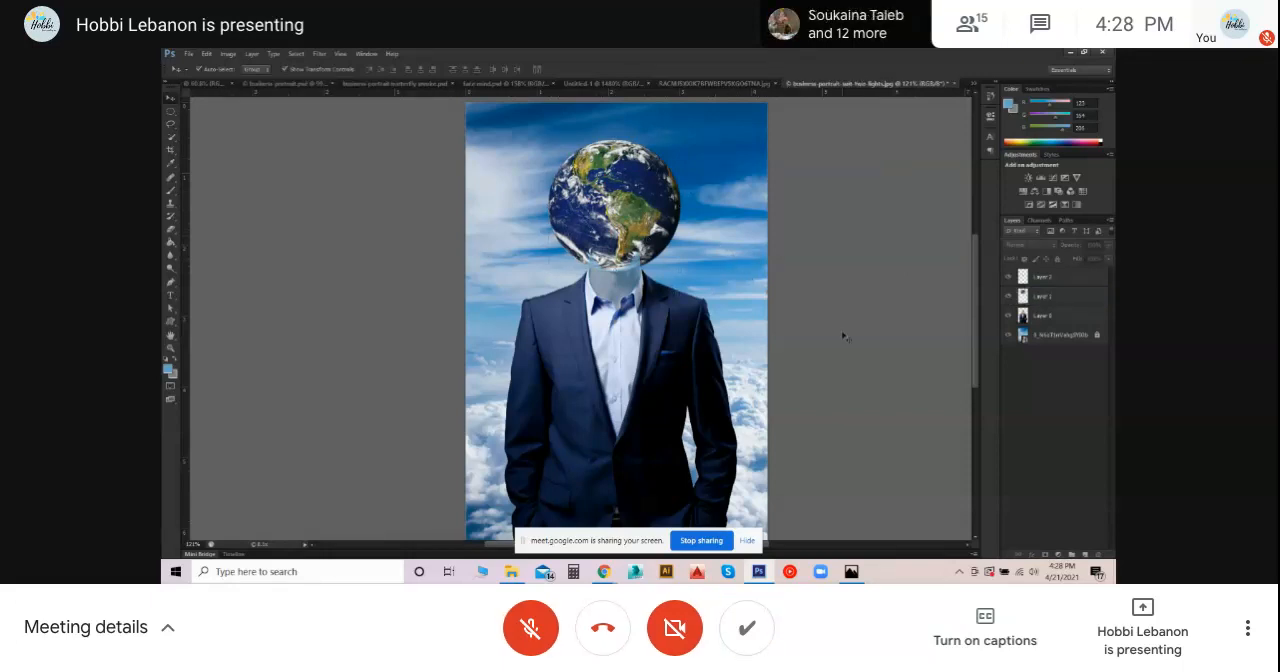
# - Duplicate the Earth globe layer, keeping the copy directly above the original
pyautogui.hotkey('ctrl', '-')
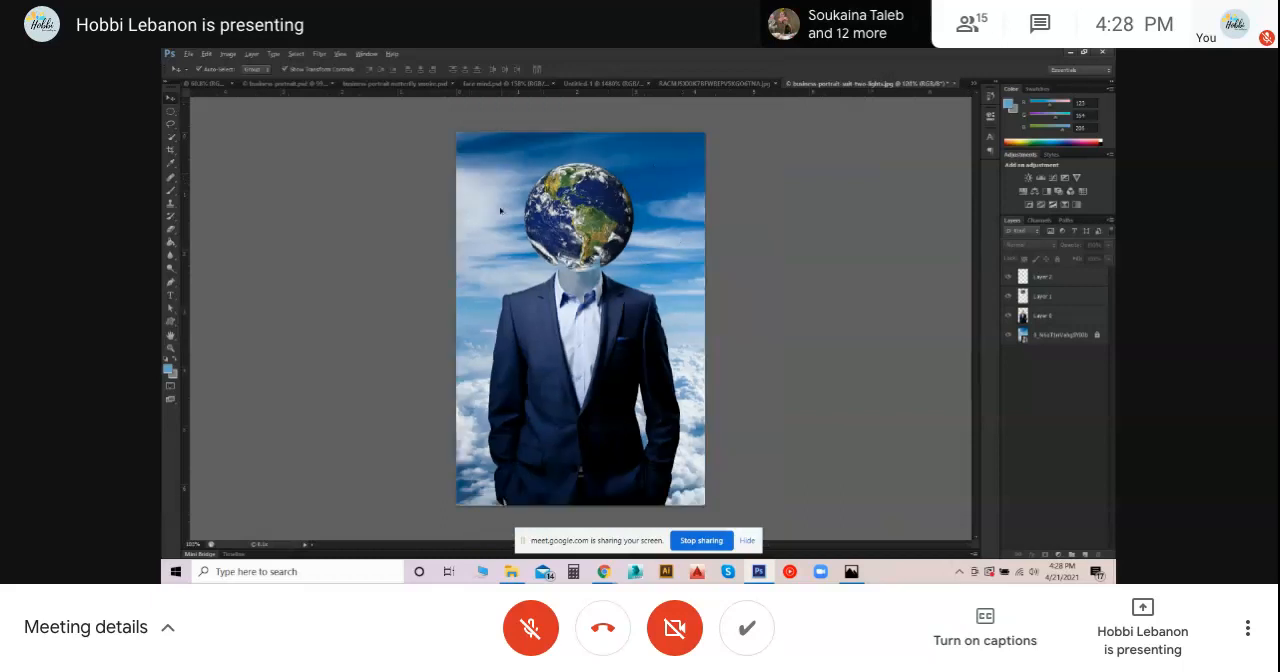
pyautogui.scroll(4, 501, 211)
pyautogui.scroll(-4, 501, 213)
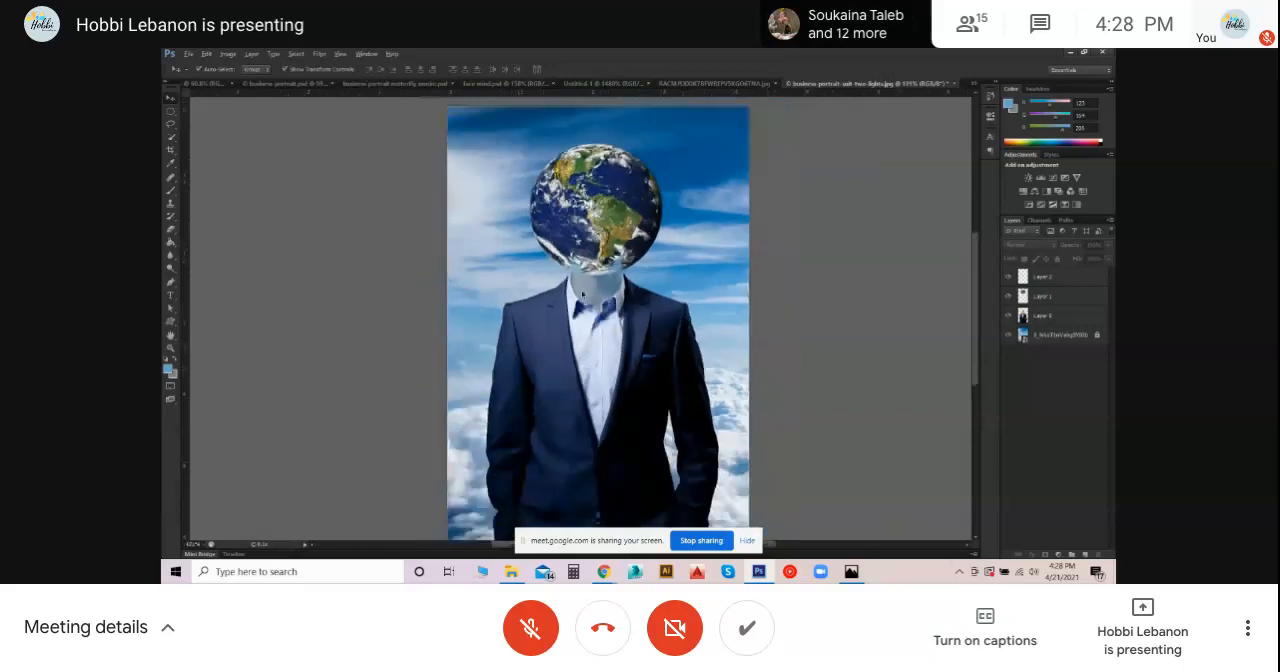
pyautogui.scroll(-1, 649, 372)
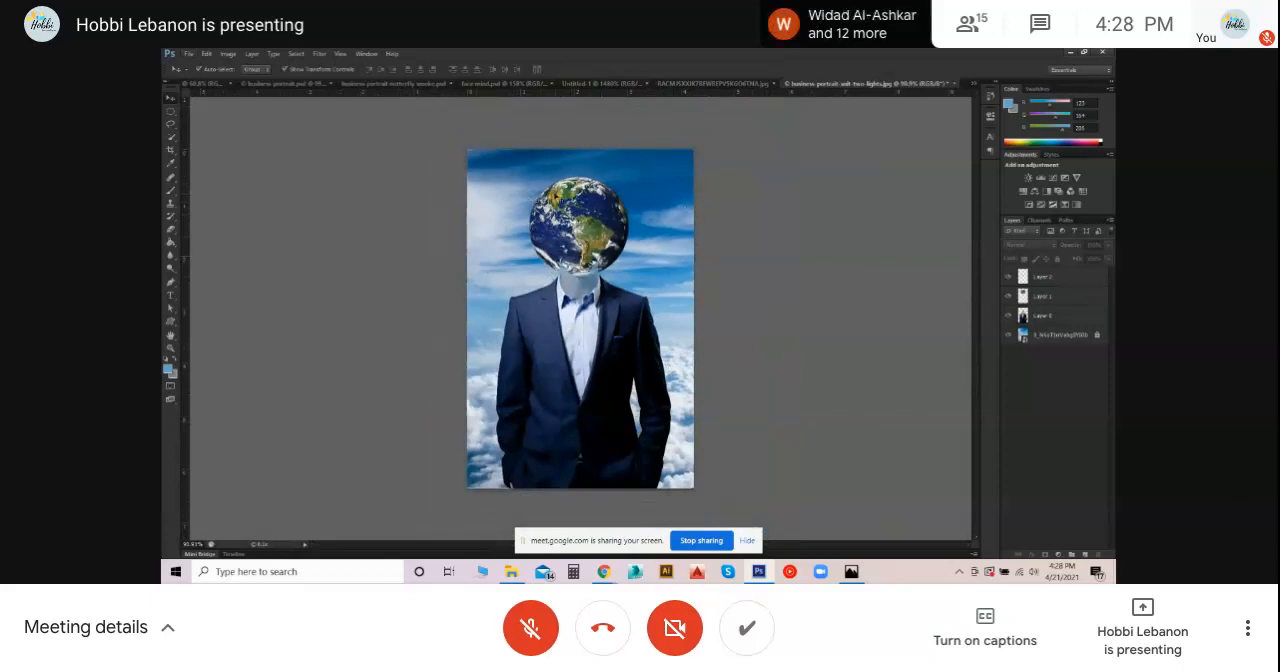
pyautogui.scroll(1, 527, 169)
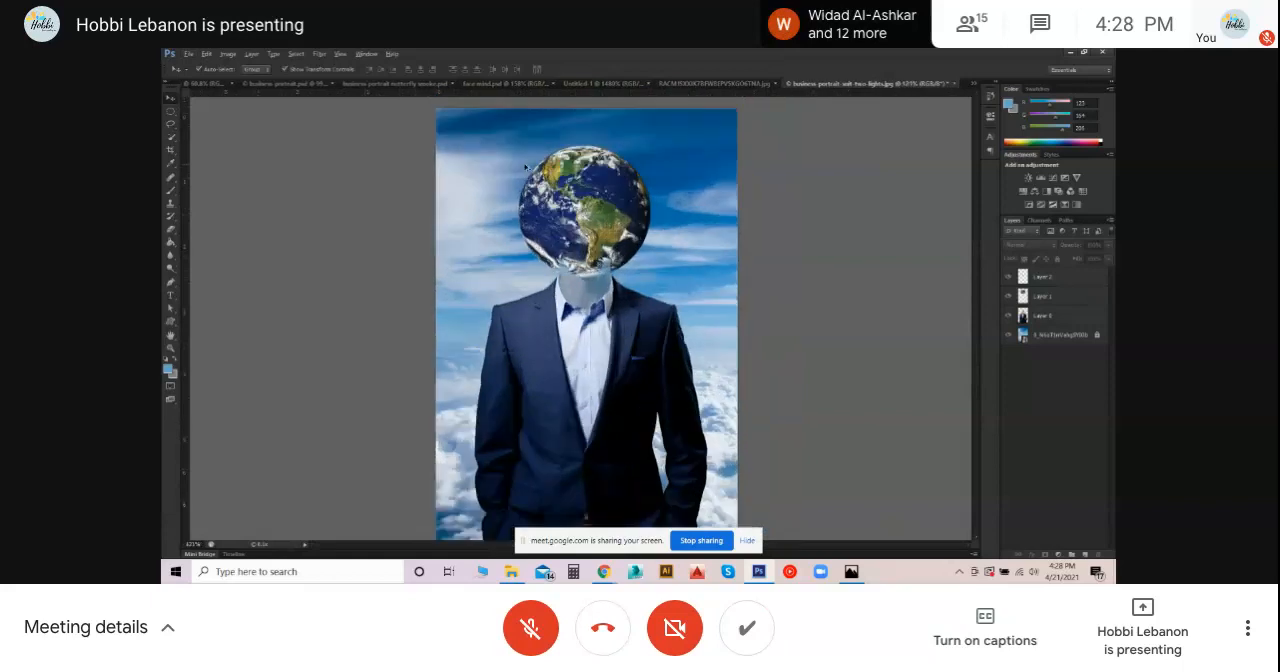
pyautogui.scroll(1, 527, 169)
pyautogui.click(1040, 296)
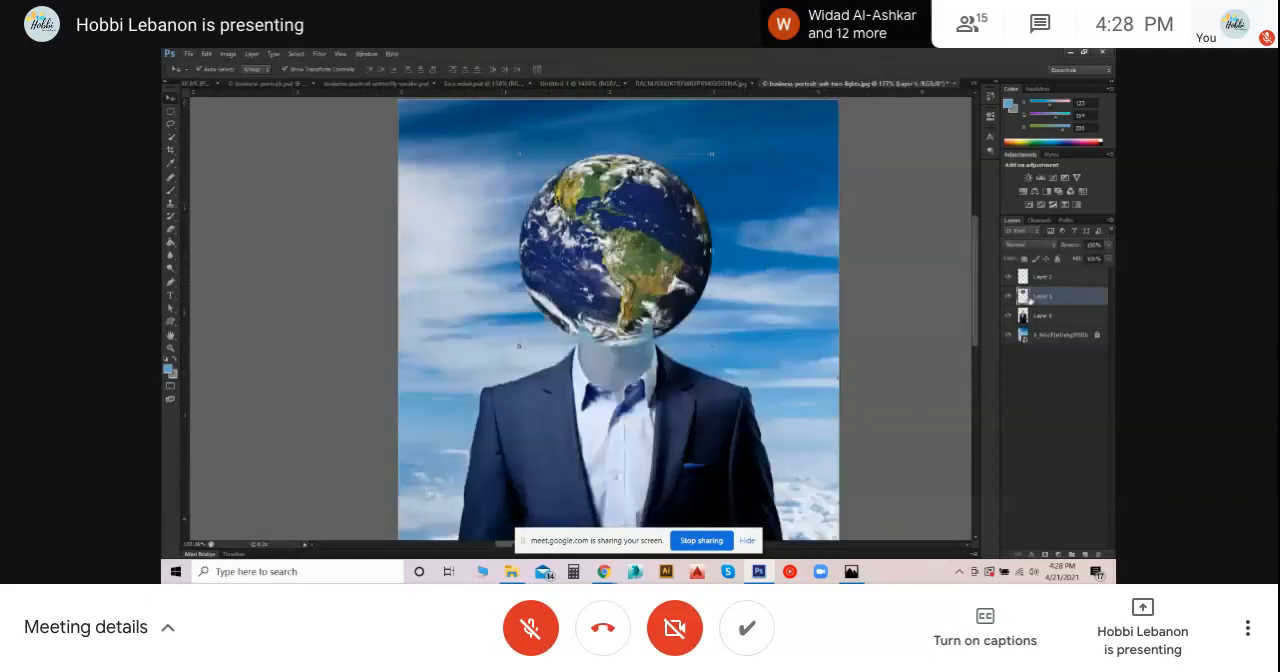
pyautogui.rightClick(1058, 279)
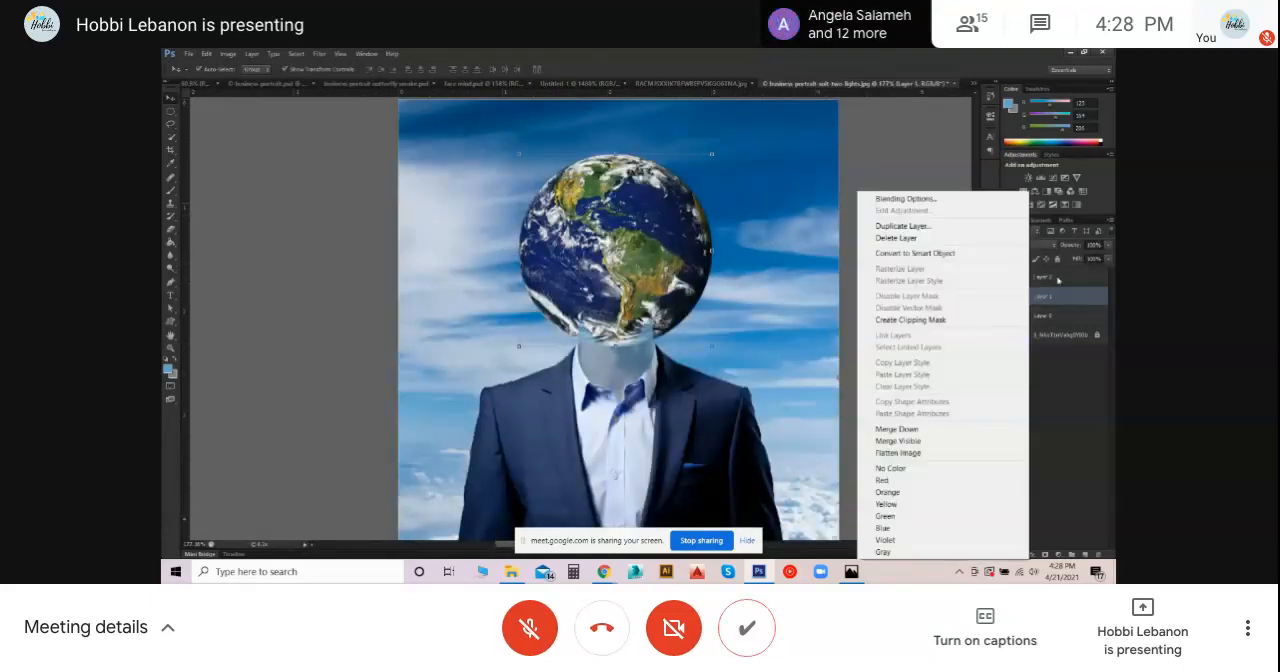
pyautogui.click(903, 225)
pyautogui.click(725, 213)
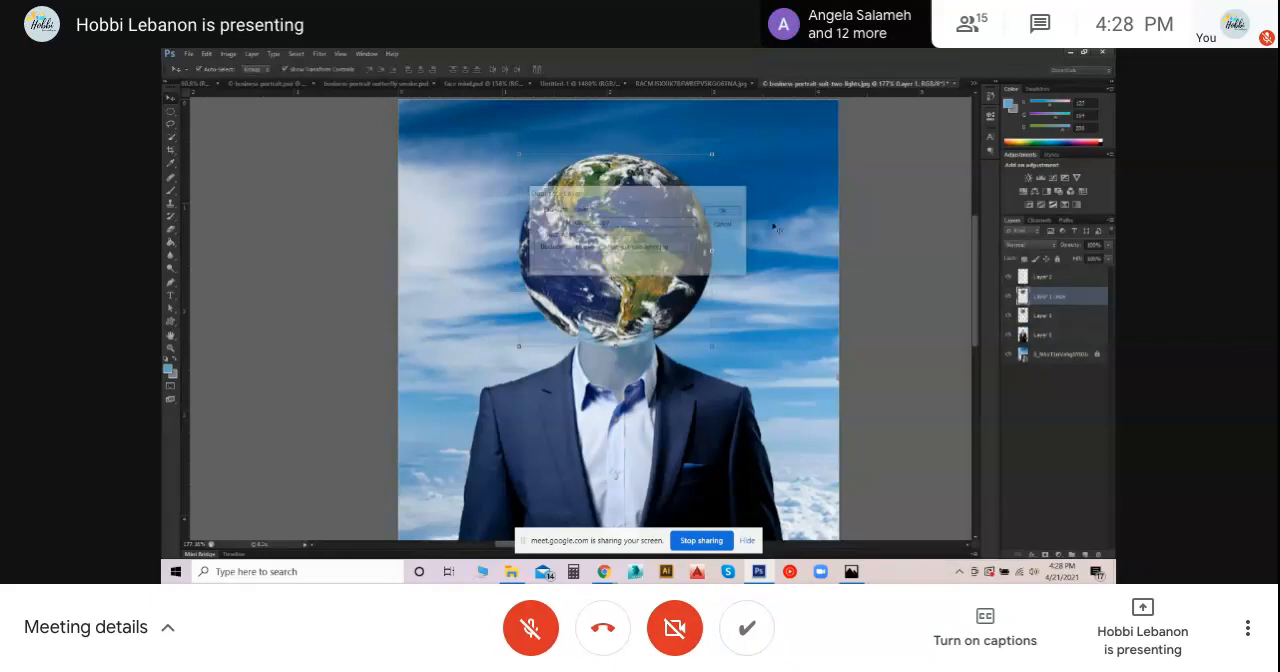
pyautogui.rightClick(1037, 296)
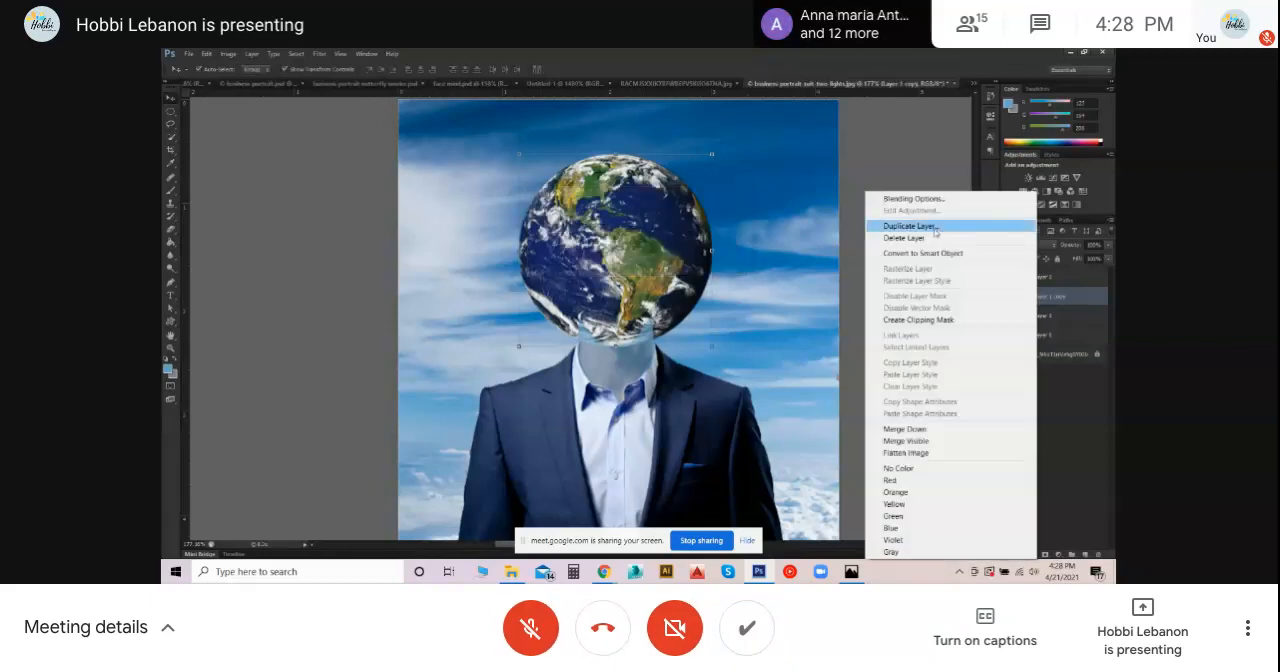
pyautogui.click(1089, 288)
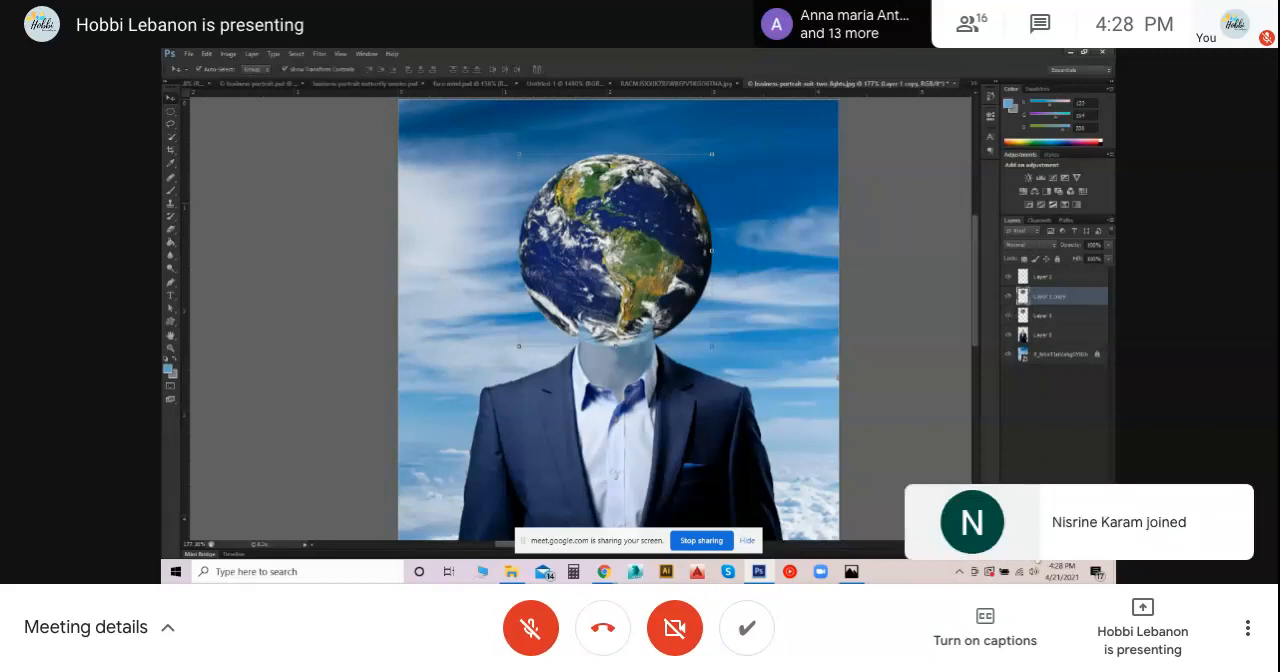
pyautogui.click(1031, 555)
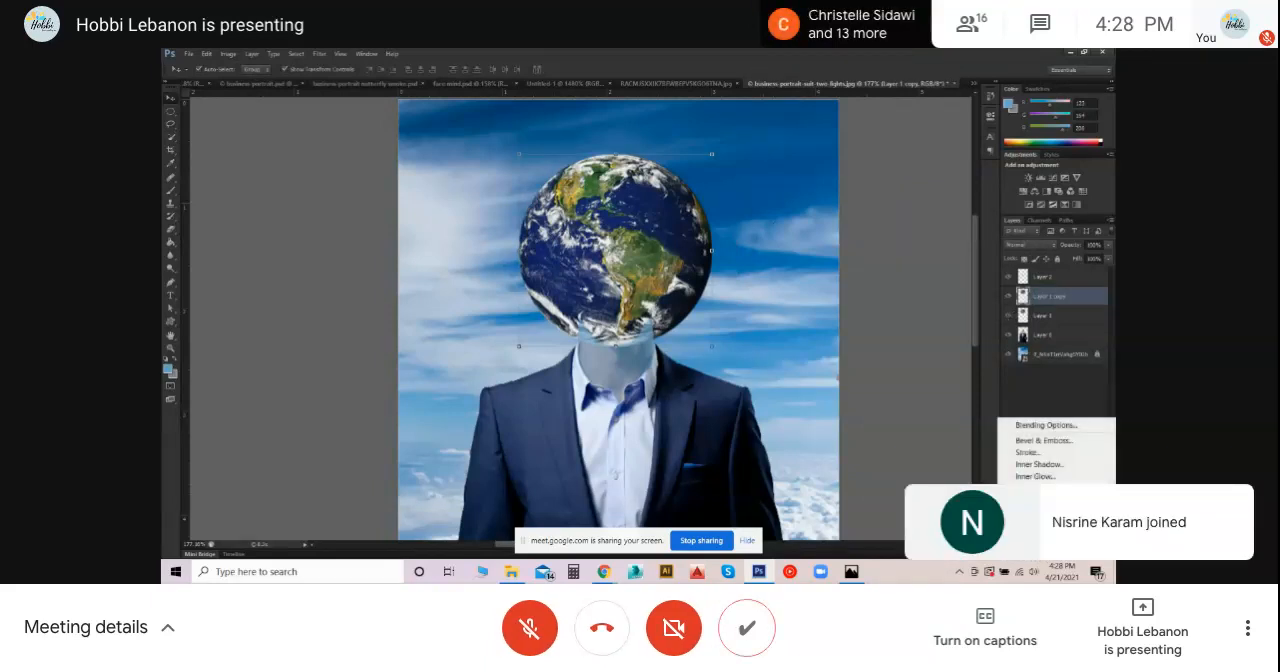
pyautogui.click(1034, 536)
pyautogui.moveTo(790, 140)
pyautogui.mouseDown()
pyautogui.moveTo(878, 132)
pyautogui.moveTo(784, 131)
pyautogui.mouseUp()
pyautogui.click(999, 133)
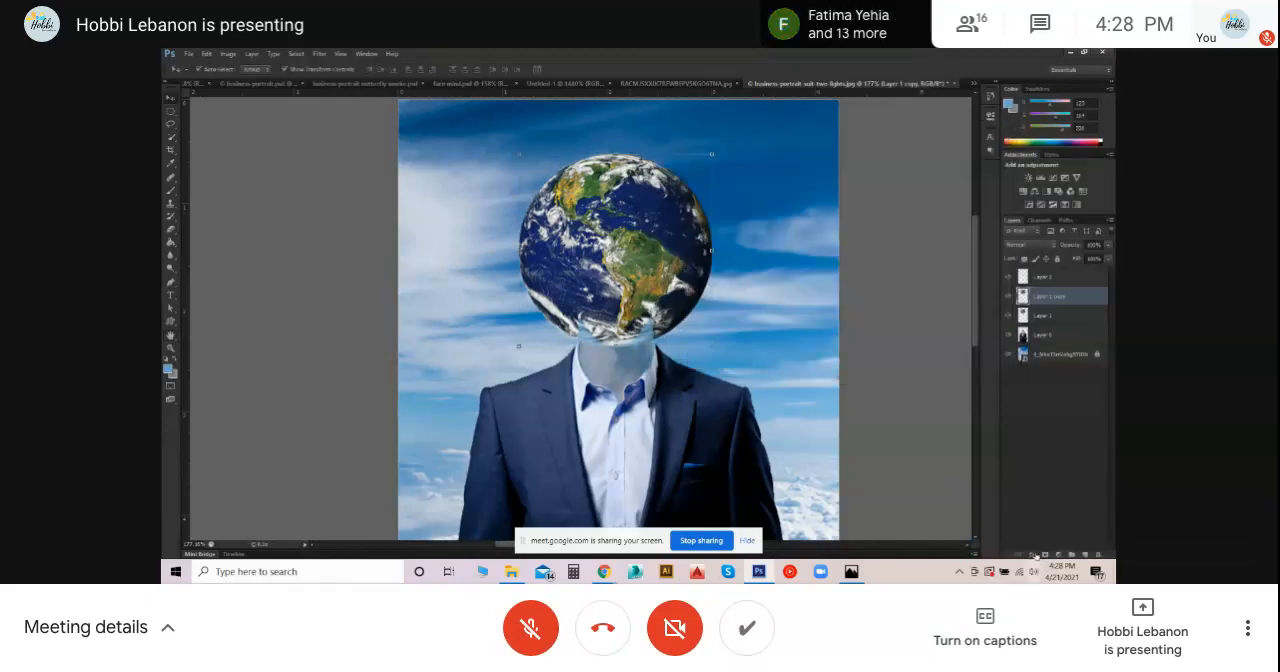
# - Add an Outer Glow layer style to the Earth globe copy in Screen blend mode and lower its opacity
pyautogui.click(1032, 556)
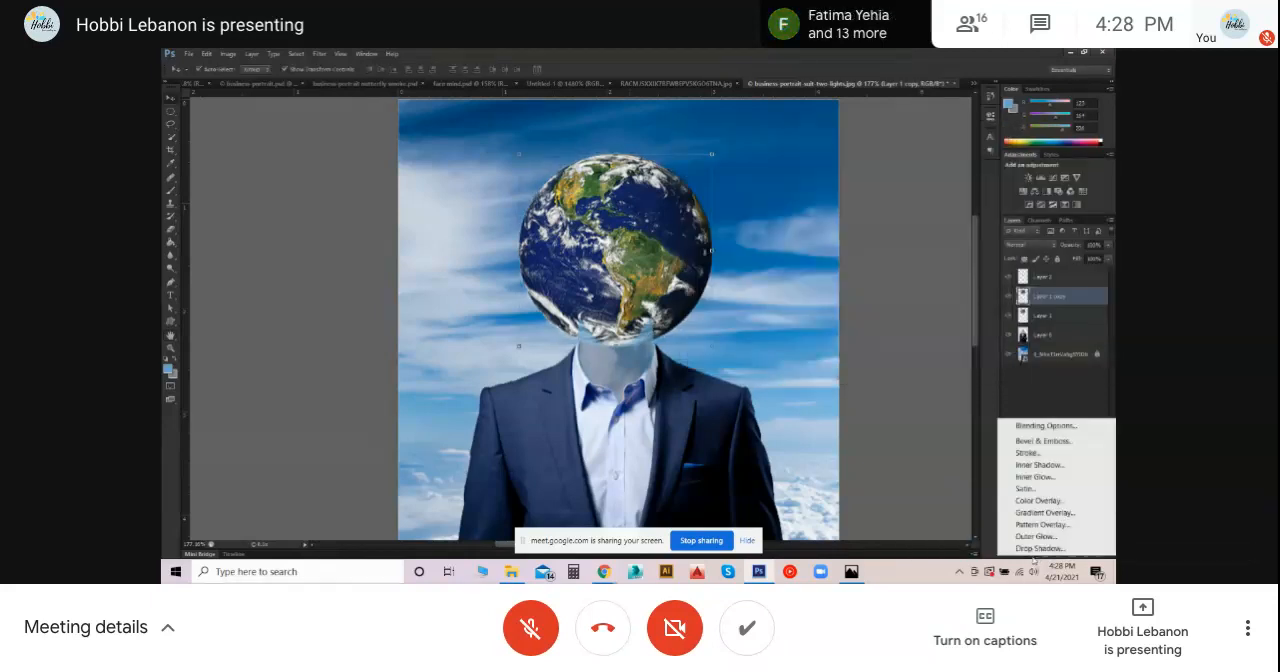
pyautogui.click(1032, 558)
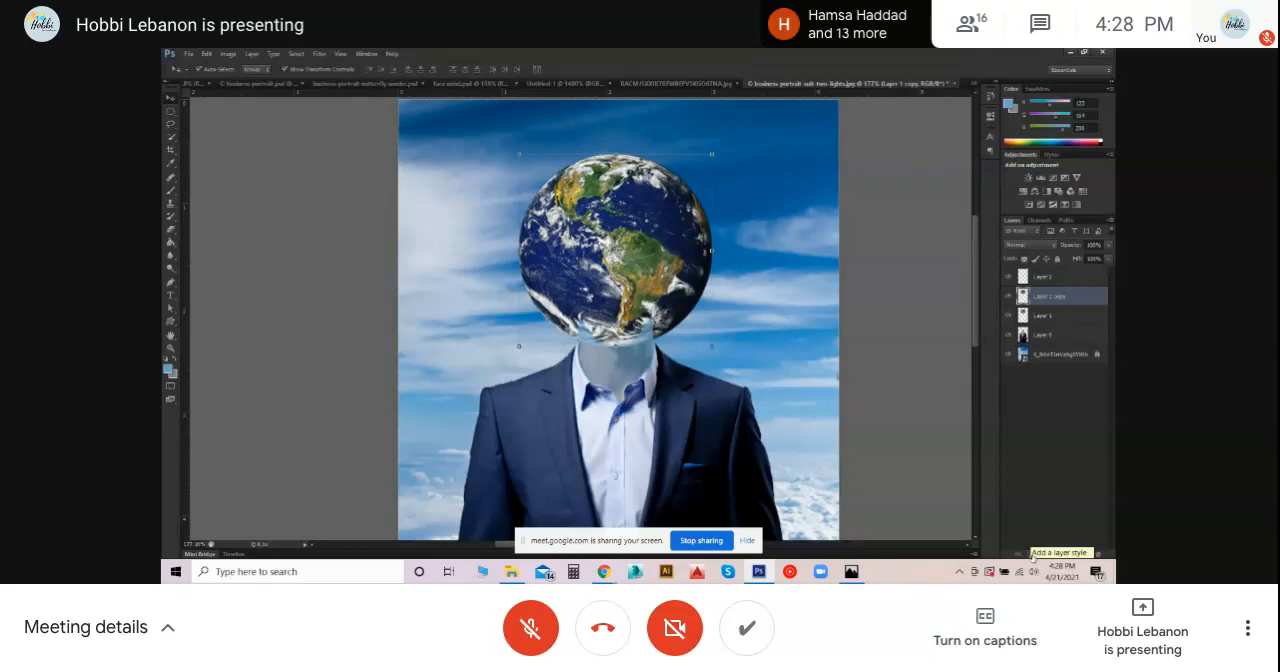
pyautogui.click(1033, 557)
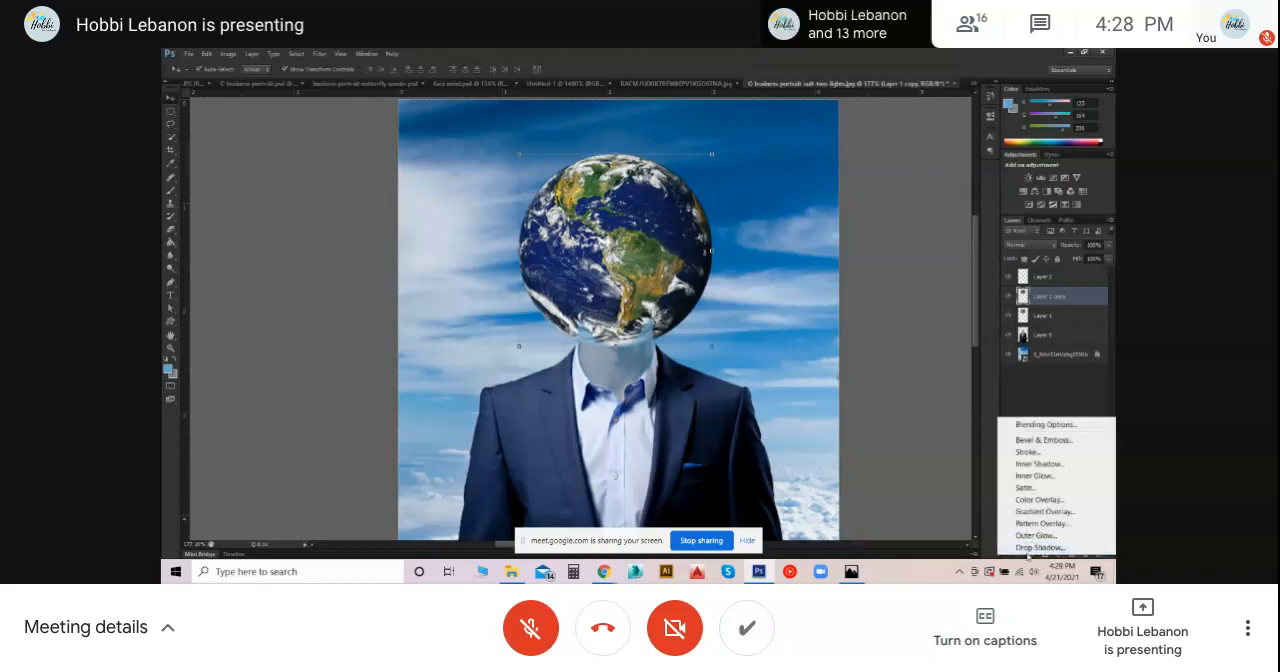
pyautogui.click(1031, 559)
pyautogui.click(1032, 557)
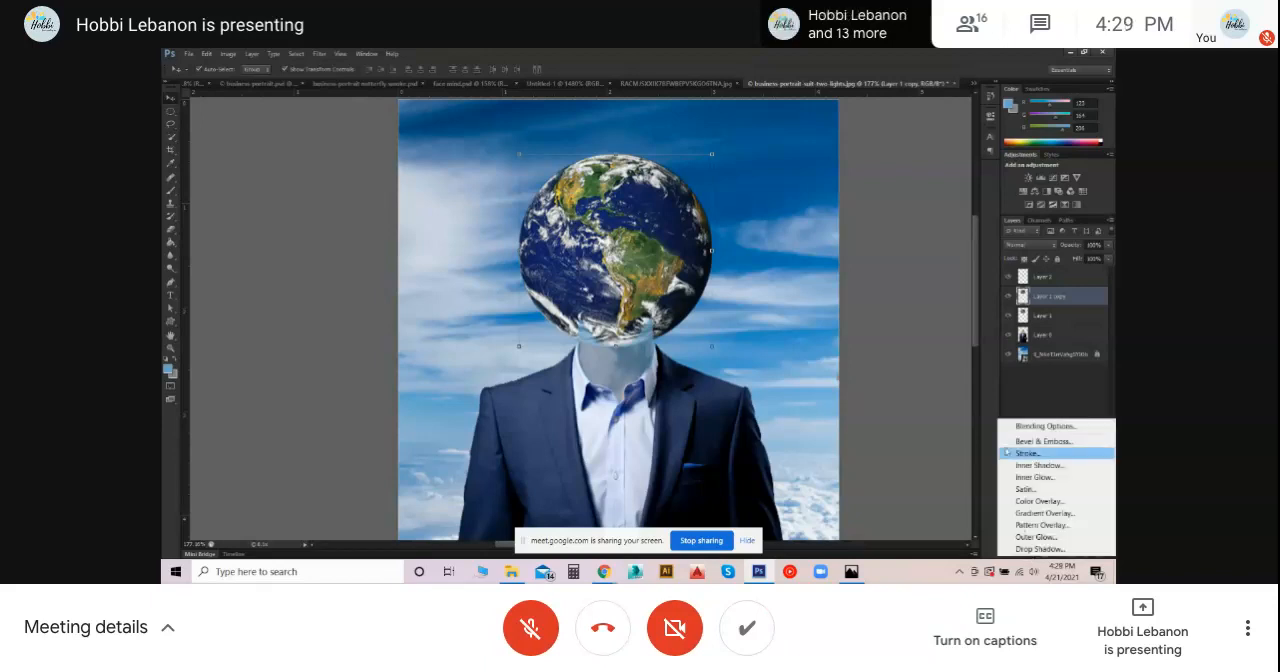
pyautogui.click(1032, 541)
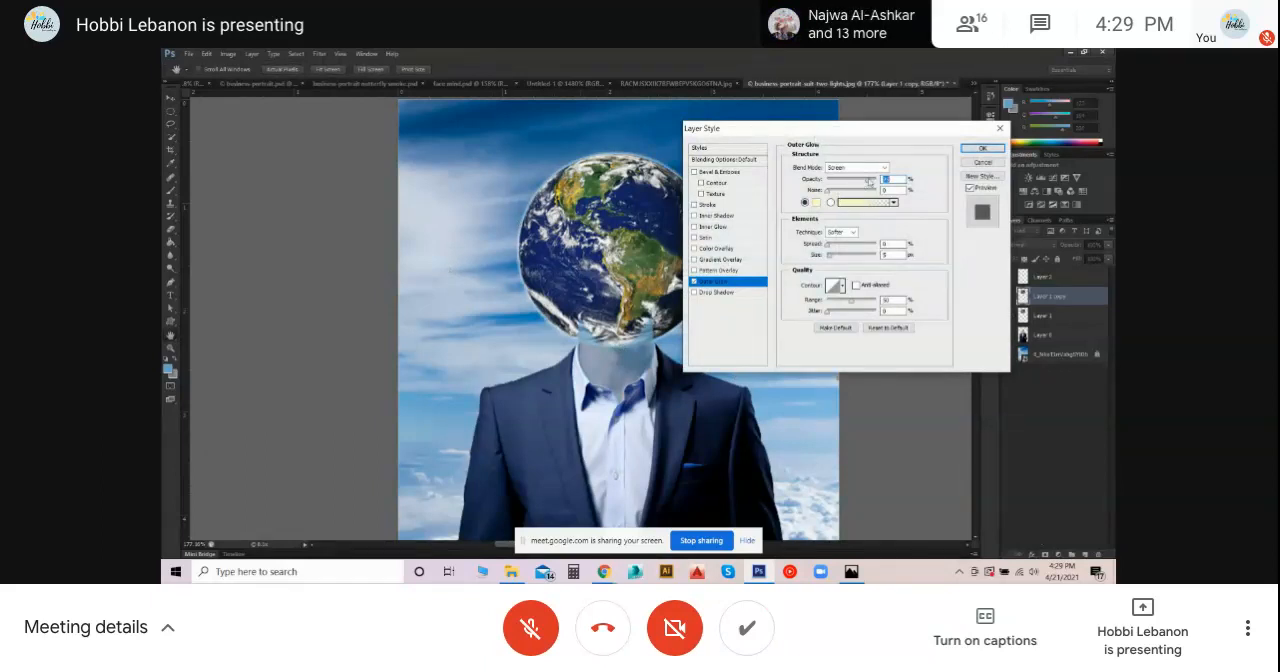
pyautogui.moveTo(861, 183)
pyautogui.mouseDown()
pyautogui.moveTo(885, 183)
pyautogui.moveTo(856, 183)
pyautogui.mouseUp()
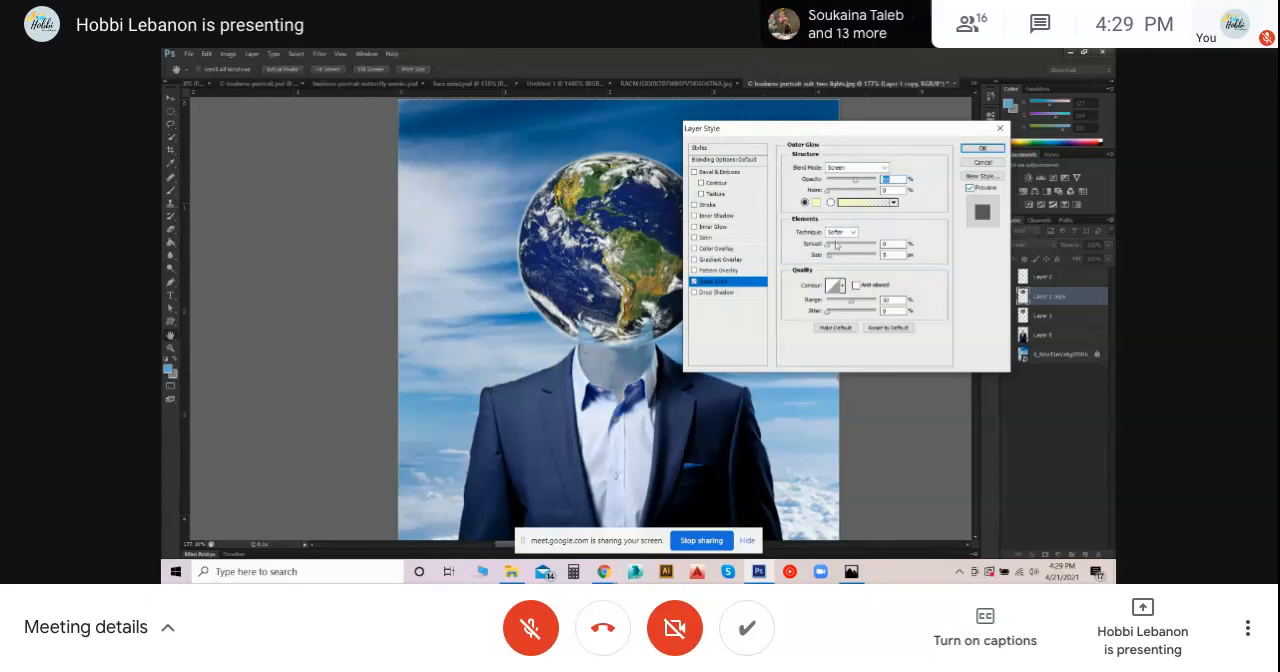
# - Try a full spread on the outer glow, reset the spread to 0% and increase the glow size to 29 px
pyautogui.moveTo(827, 246); pyautogui.dragTo(876, 245)
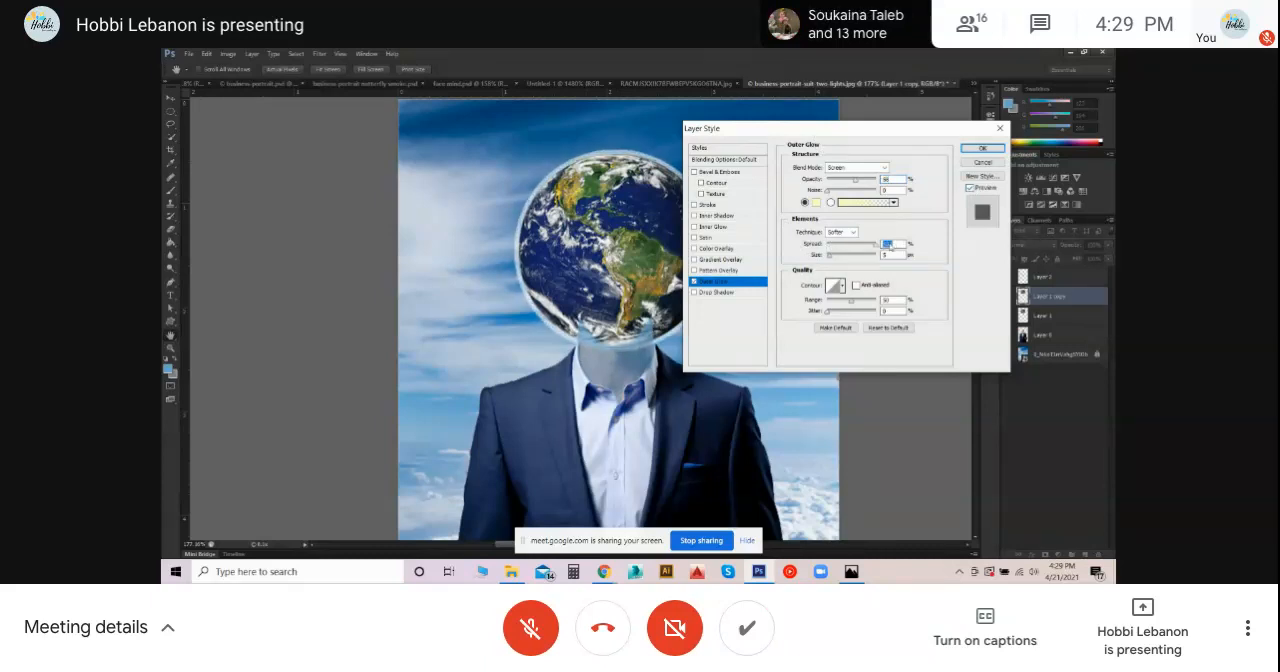
pyautogui.write('0')
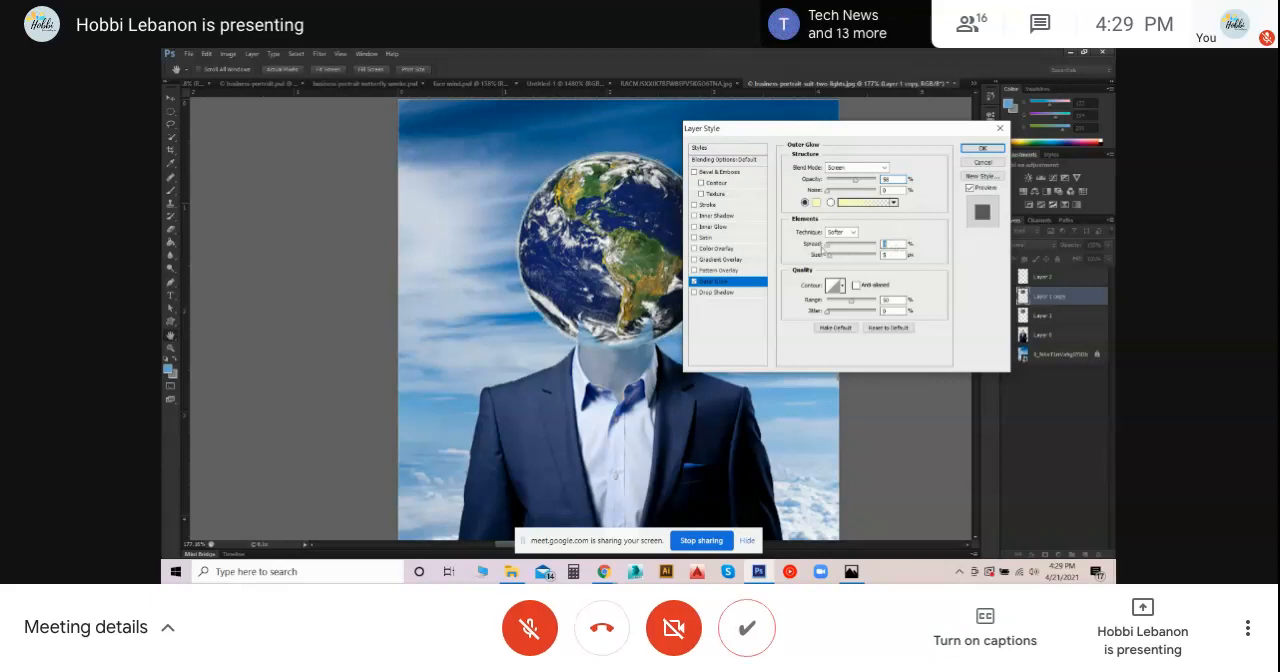
pyautogui.press('Tab')
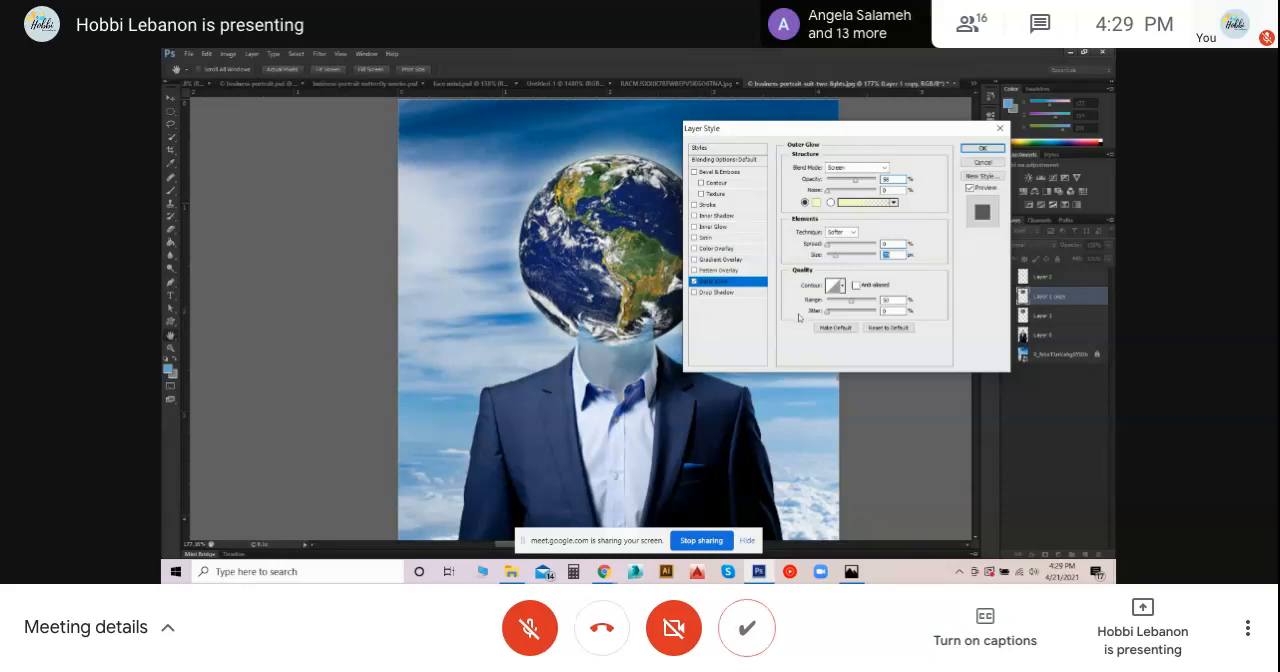
# - Fine-tune the outer glow's opacity while checking the whole globe, and apply the layer style
pyautogui.click(853, 181)
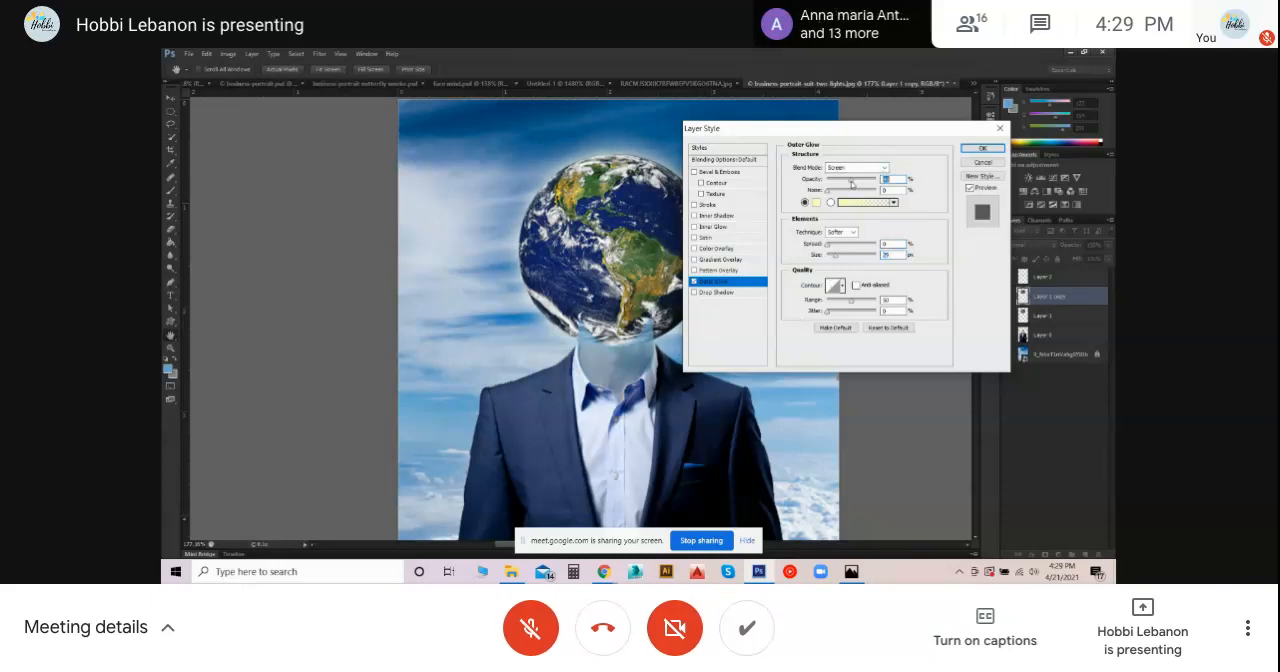
pyautogui.moveTo(856, 184); pyautogui.dragTo(859, 186)
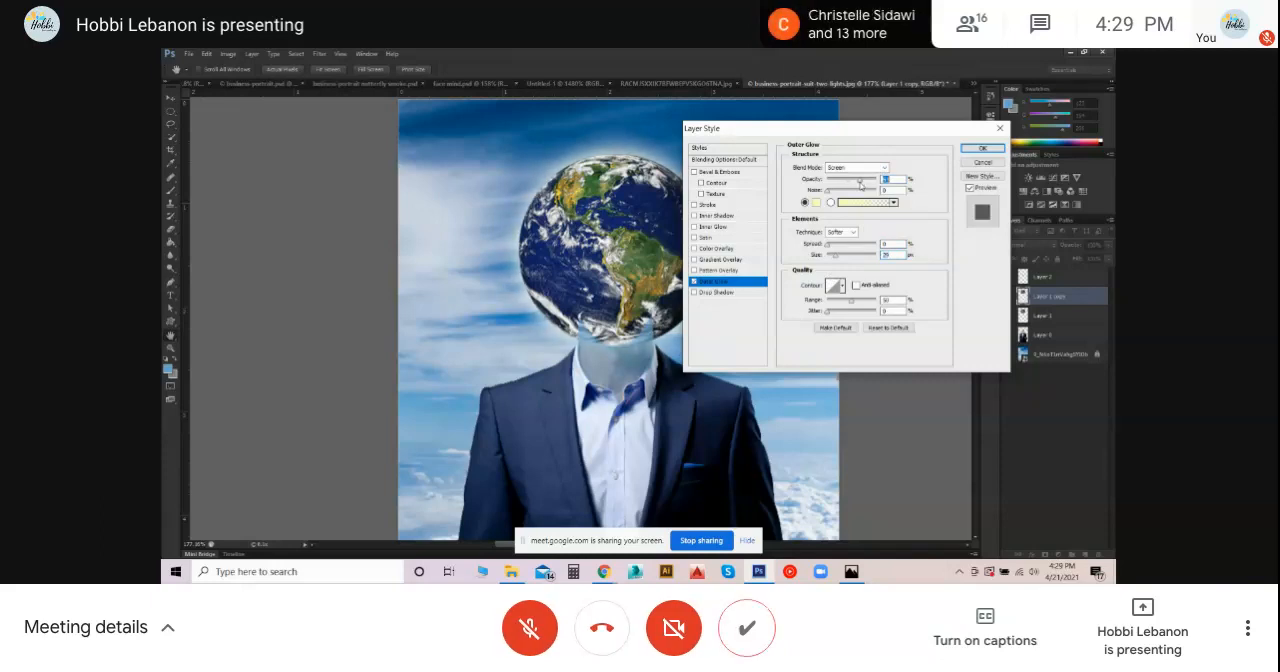
pyautogui.moveTo(898, 128); pyautogui.dragTo(960, 239)
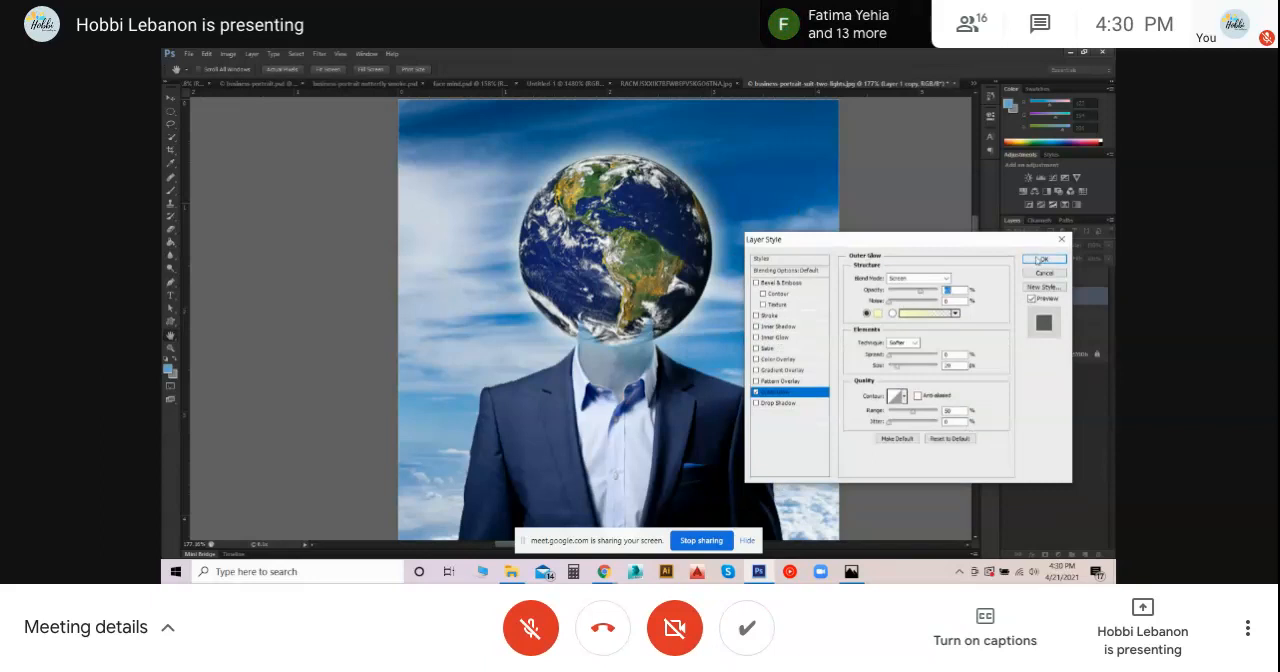
pyautogui.click(1041, 260)
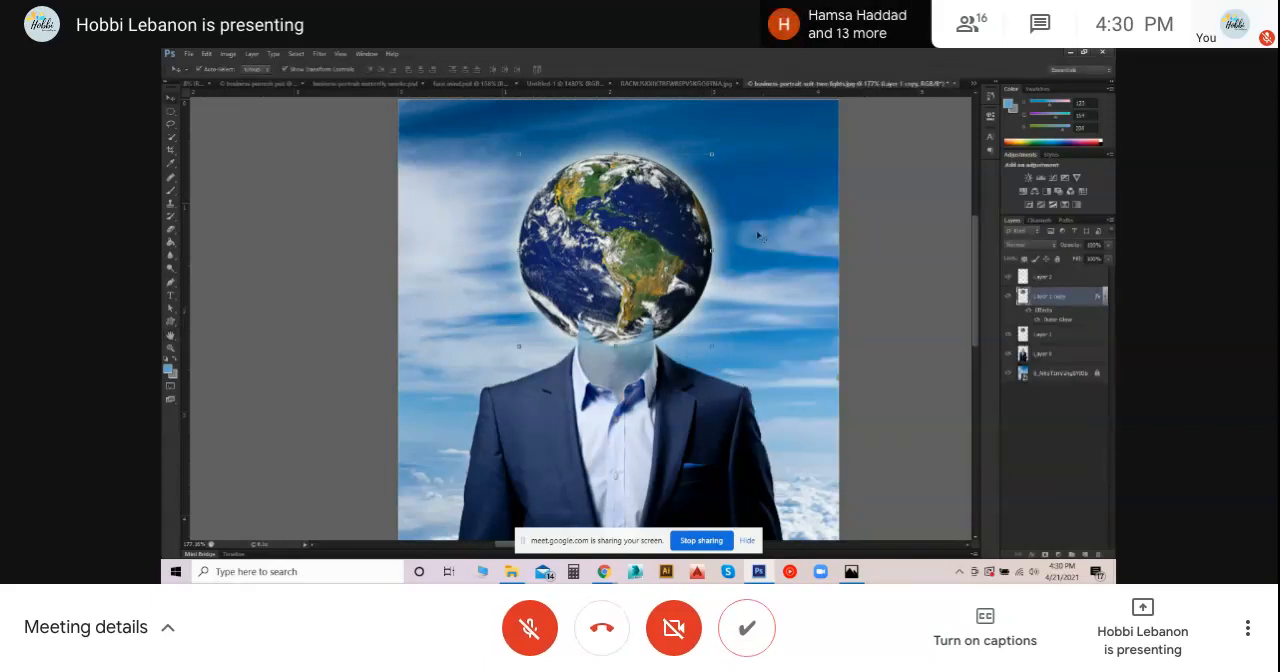
# - Open the Spherize distortion for the globe copy, set its mode to Normal and fit the globe in the preview
pyautogui.click(319, 54)
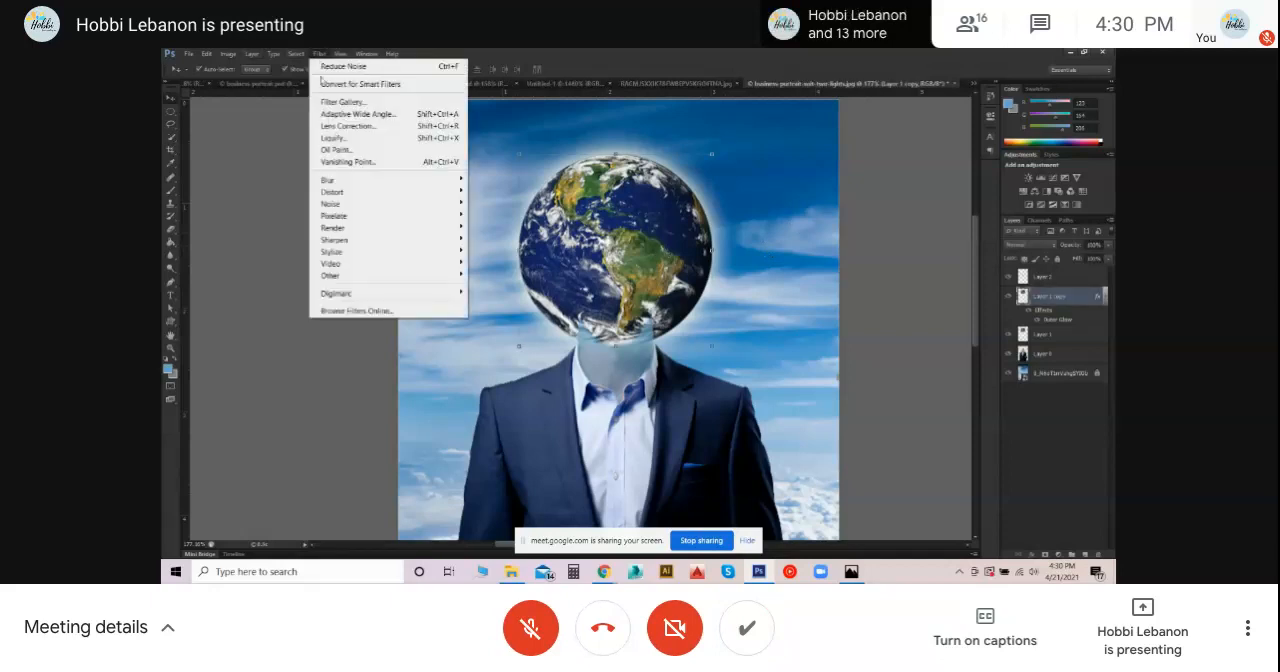
pyautogui.moveTo(352, 197)
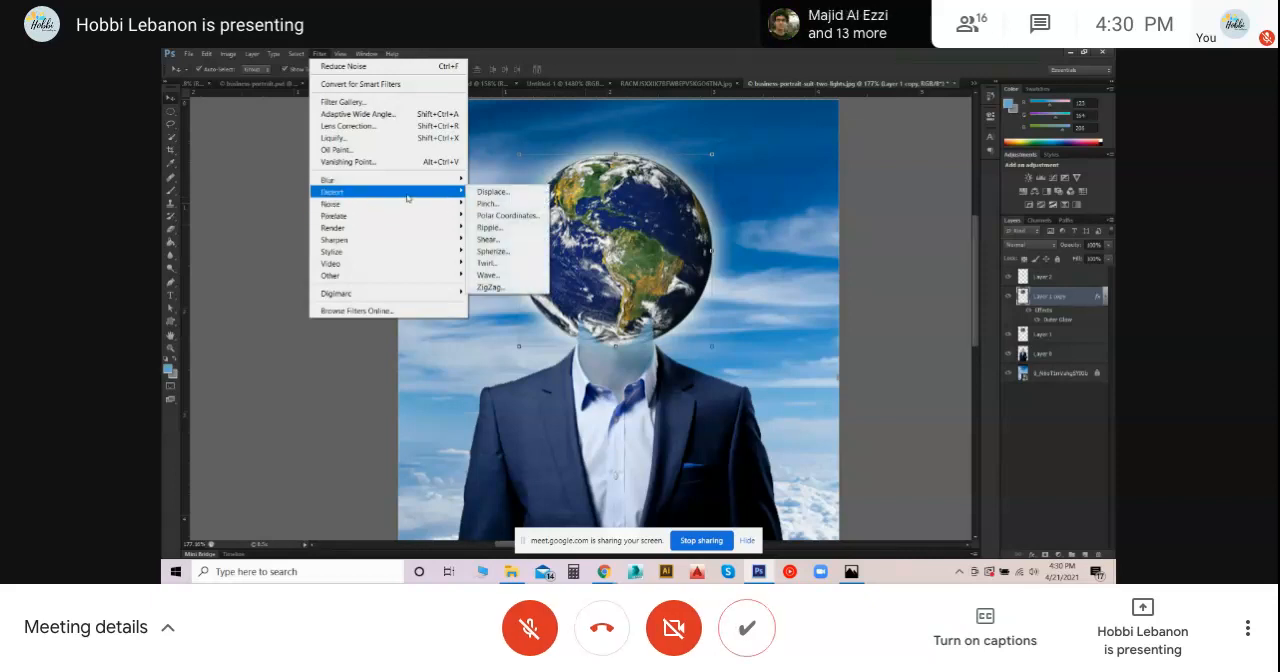
pyautogui.click(493, 256)
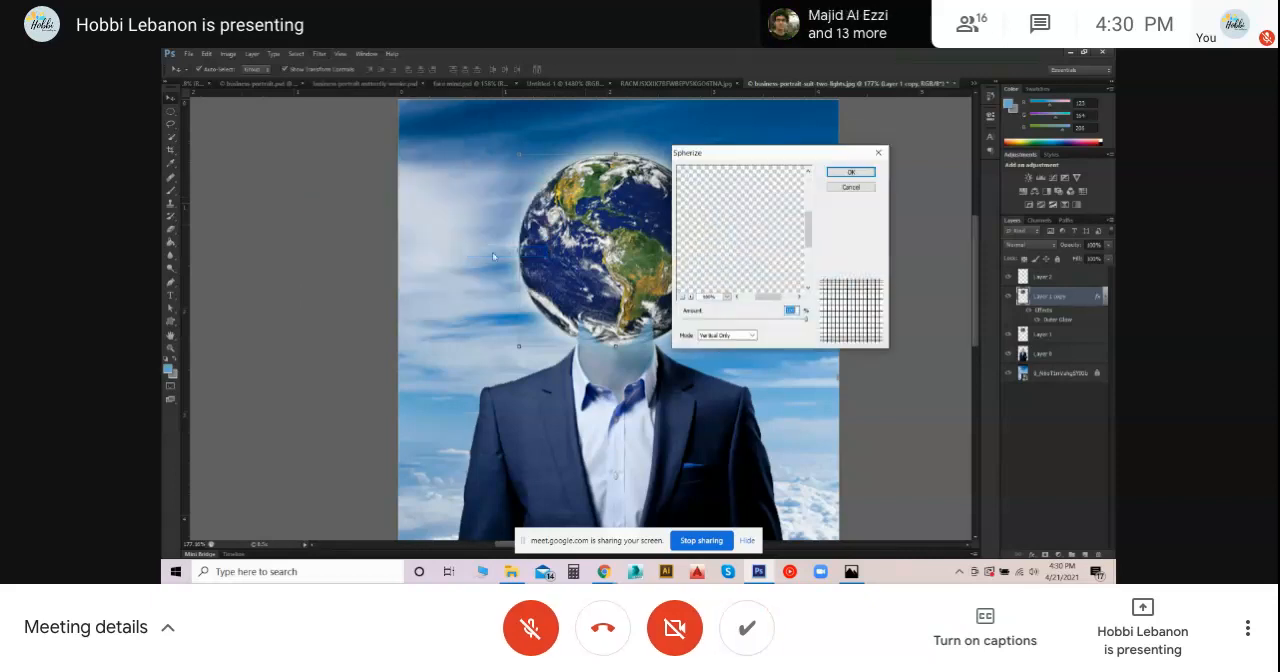
pyautogui.click(750, 335)
pyautogui.click(740, 345)
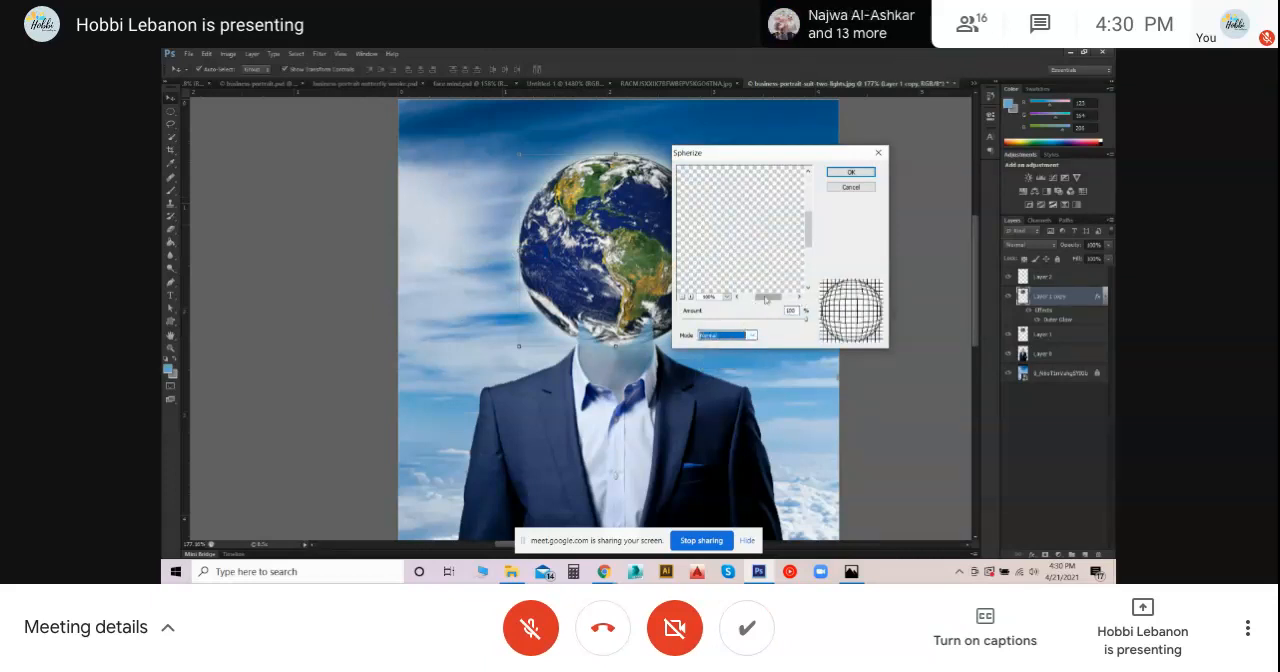
pyautogui.moveTo(808, 233); pyautogui.dragTo(808, 199)
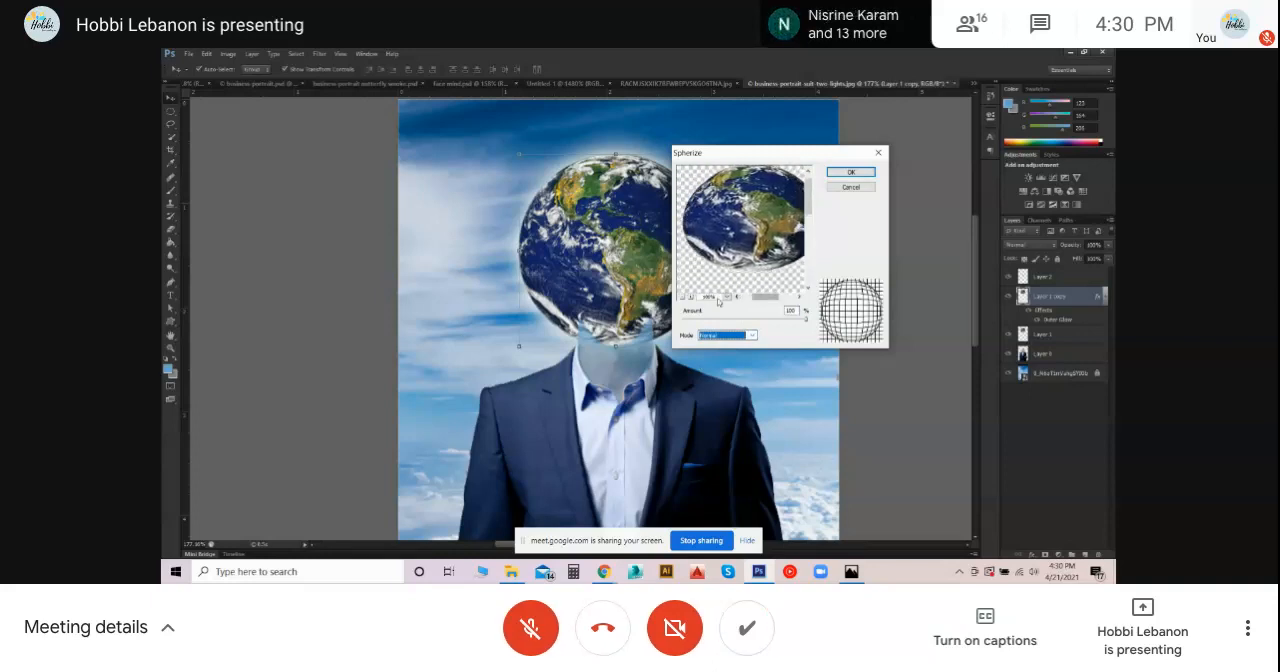
pyautogui.click(681, 296)
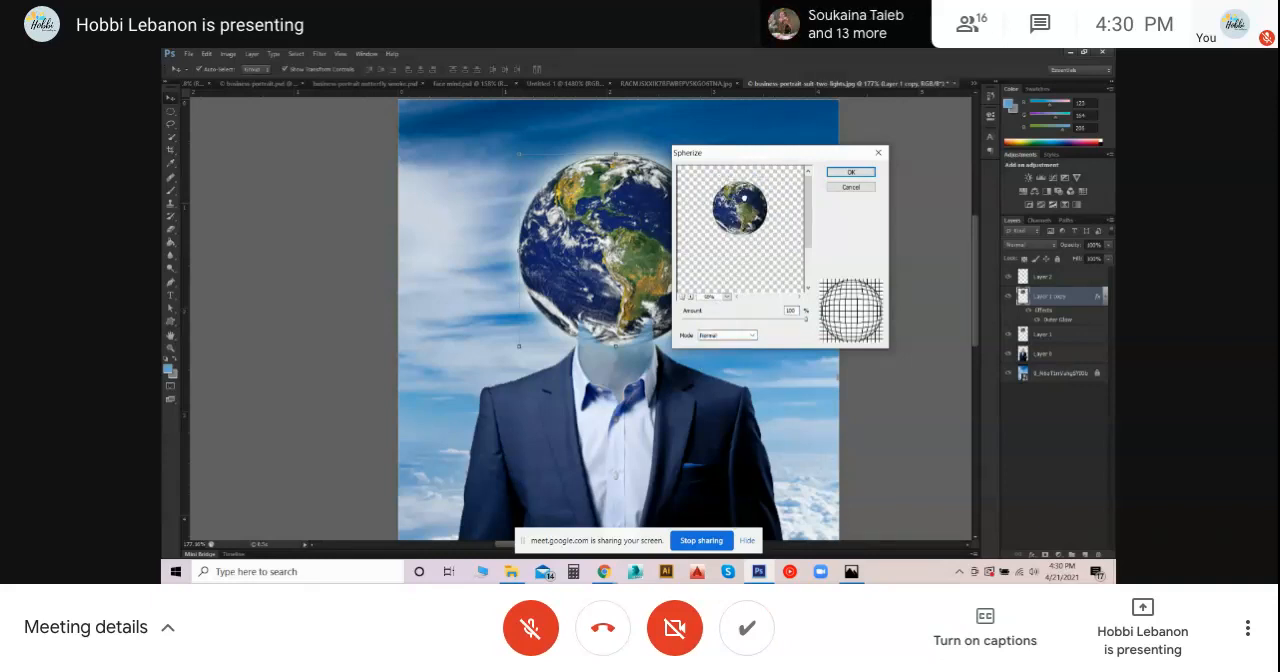
# - Compare the Spherize modes, apply Vertical Only at 100% and move the distorted globe back down onto the neck
pyautogui.click(728, 336)
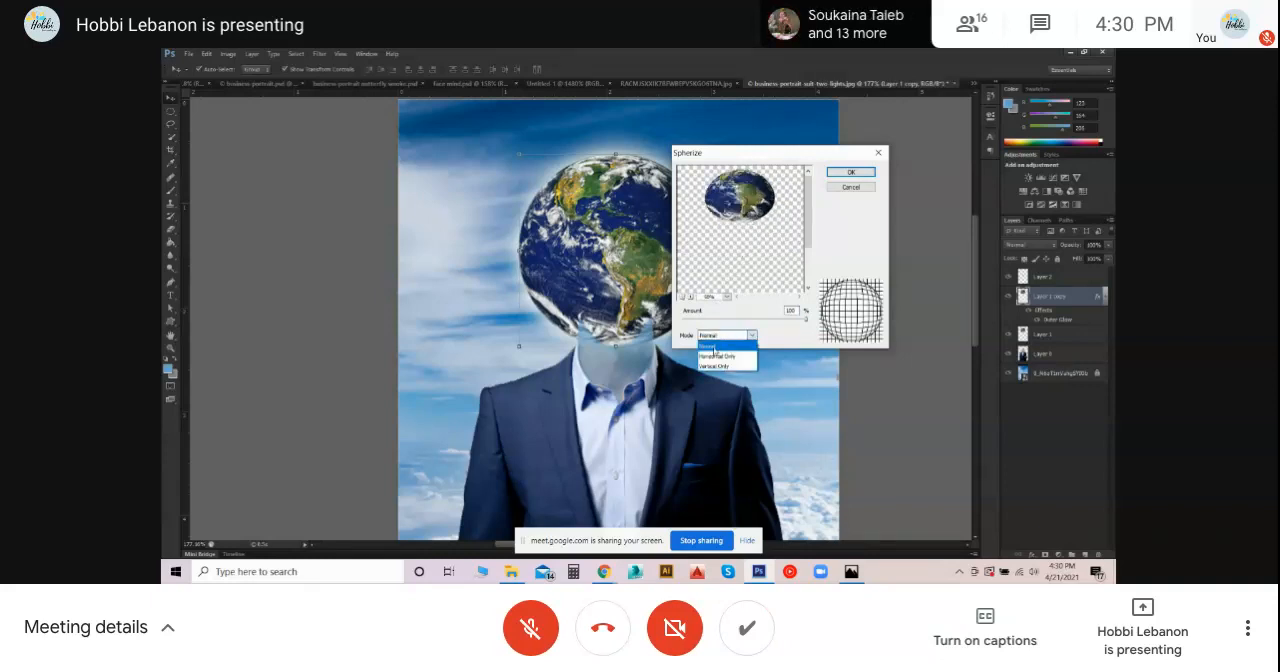
pyautogui.click(714, 366)
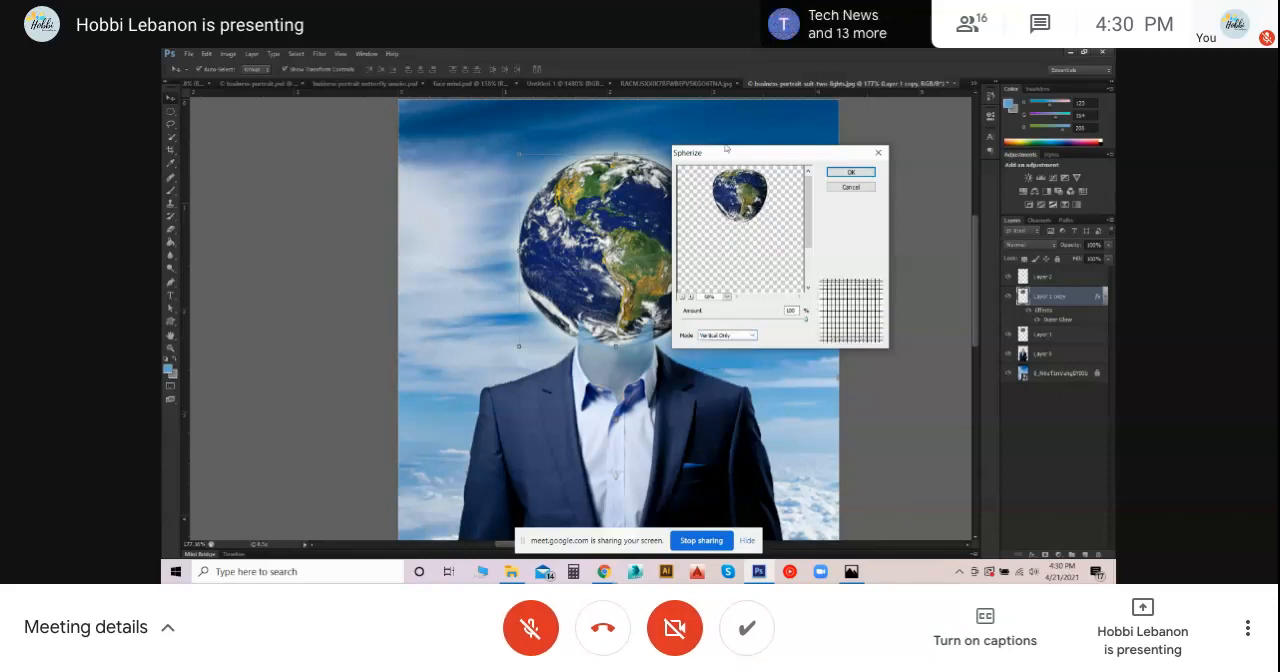
pyautogui.click(745, 336)
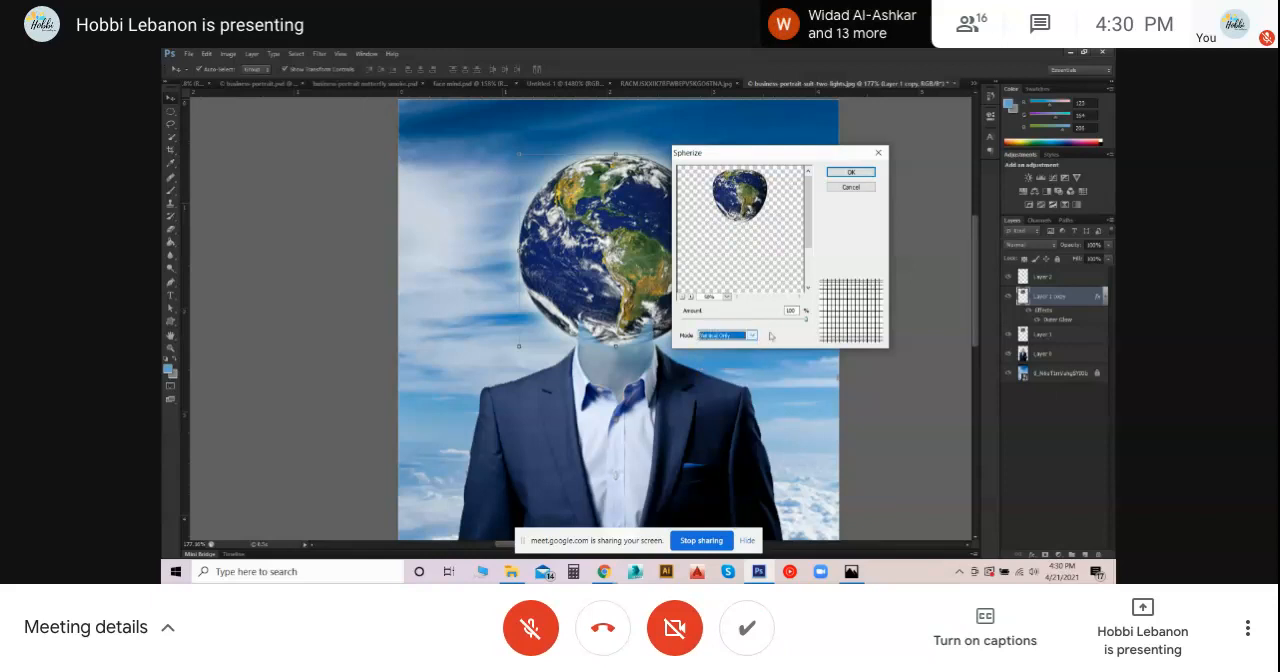
pyautogui.click(742, 356)
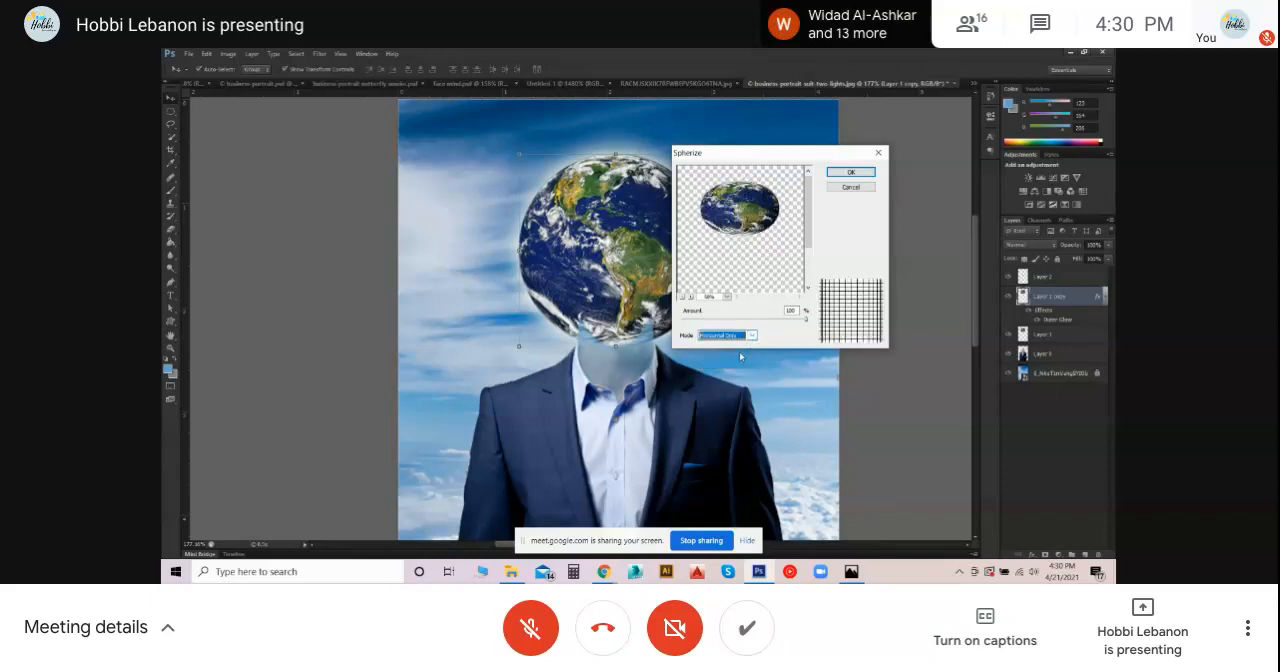
pyautogui.click(745, 335)
pyautogui.click(742, 368)
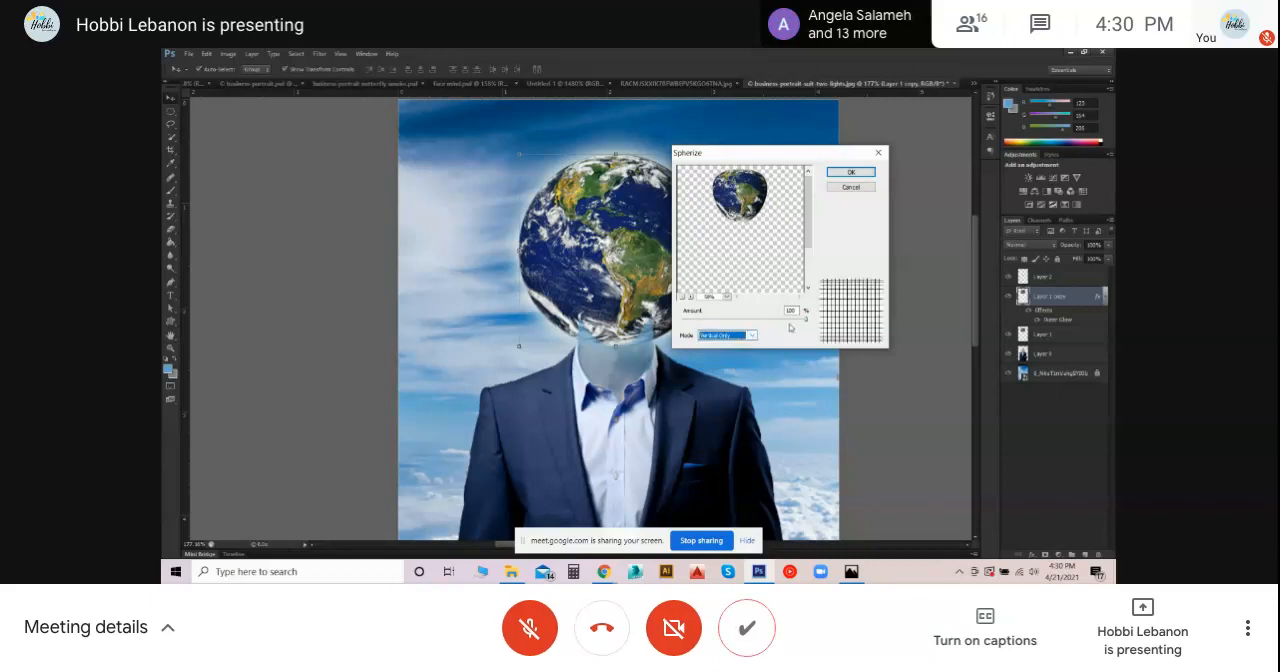
pyautogui.moveTo(755, 321); pyautogui.dragTo(823, 319)
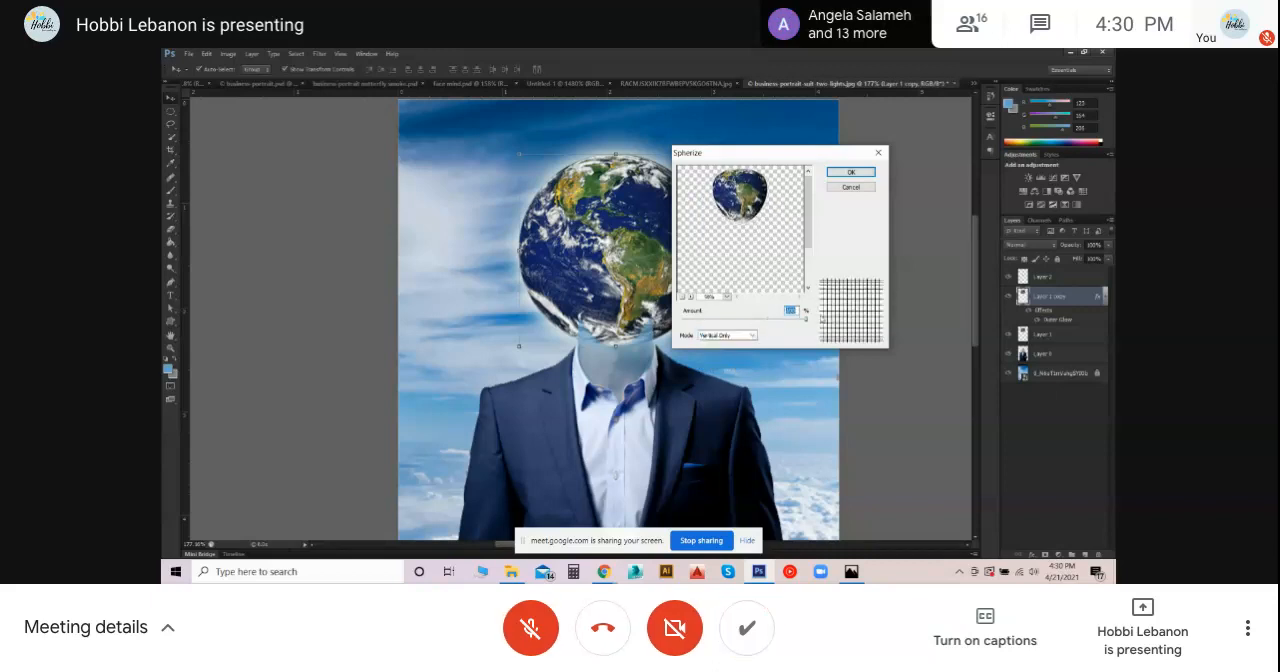
pyautogui.click(848, 174)
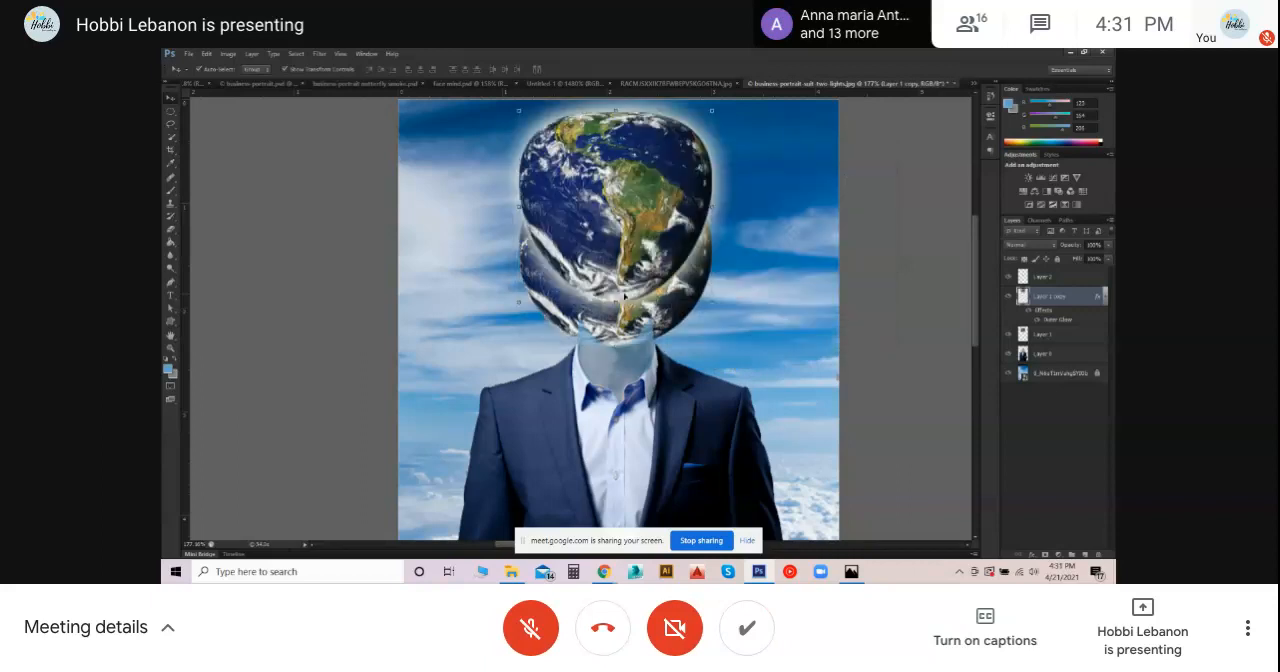
pyautogui.moveTo(608, 164); pyautogui.dragTo(614, 214)
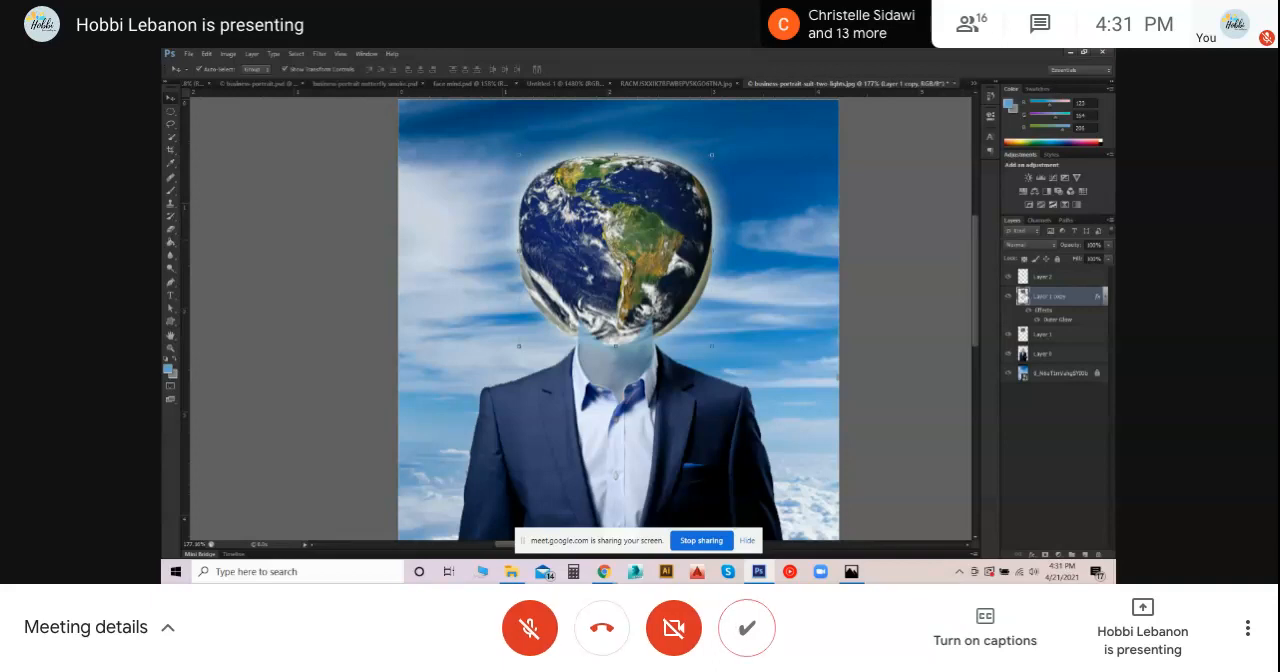
# - Move the sky-blue neck layer, Layer 2, below Layer 1 and hide the original globe on Layer 1
pyautogui.moveTo(1039, 279); pyautogui.dragTo(1045, 350)
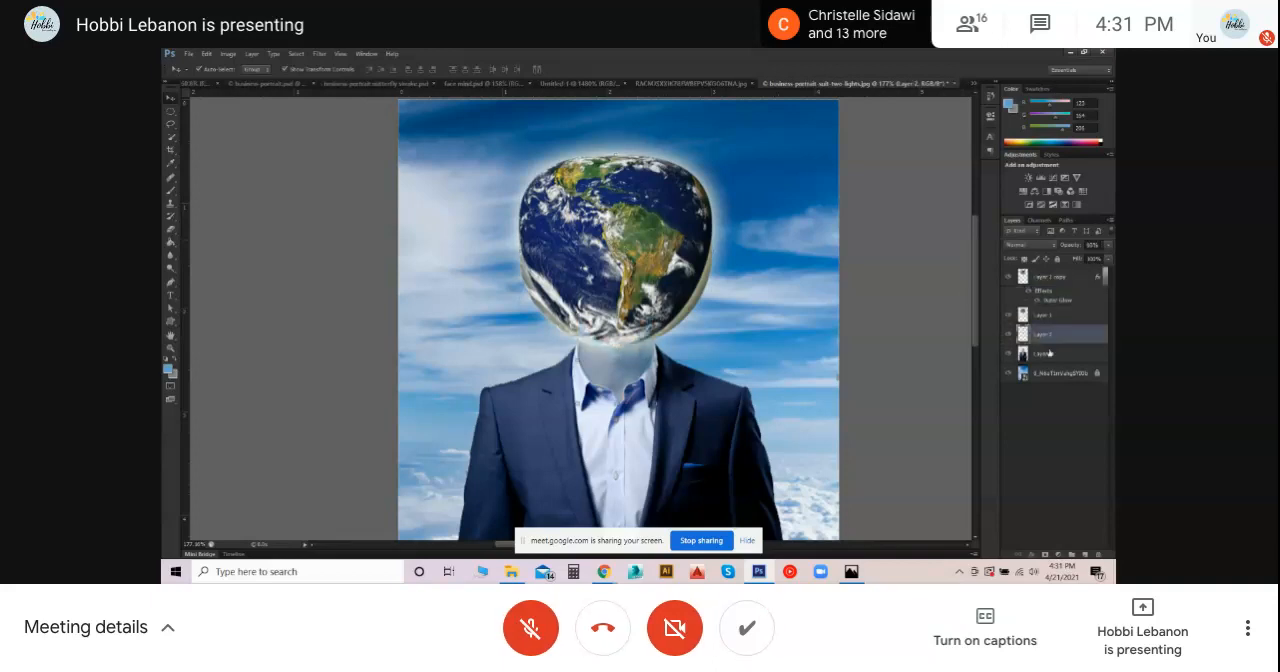
pyautogui.click(862, 197)
pyautogui.click(1009, 317)
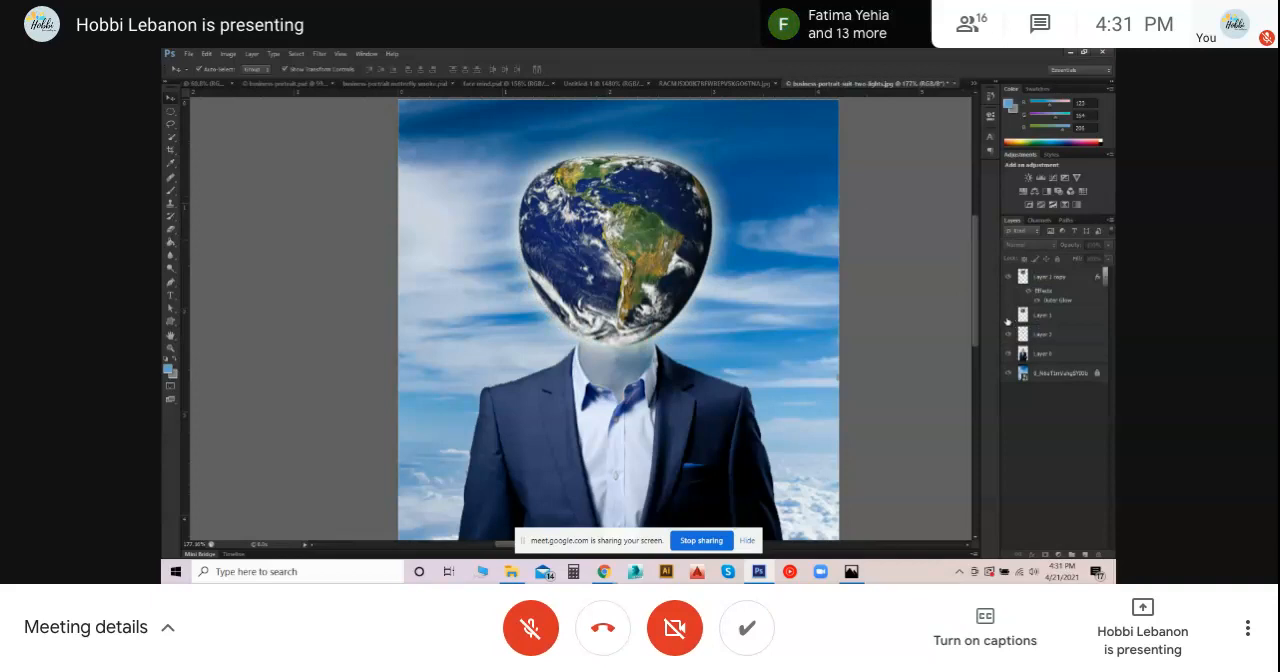
# - Nudge the distorted globe over the neck, scale it down slightly in height and width, and apply the transform
pyautogui.moveTo(614, 204)
pyautogui.mouseDown()
pyautogui.moveTo(616, 191)
pyautogui.moveTo(609, 206)
pyautogui.mouseUp()
pyautogui.moveTo(615, 156)
pyautogui.mouseDown()
pyautogui.moveTo(613, 128)
pyautogui.moveTo(613, 160)
pyautogui.mouseUp()
pyautogui.moveTo(708, 254); pyautogui.dragTo(705, 254)
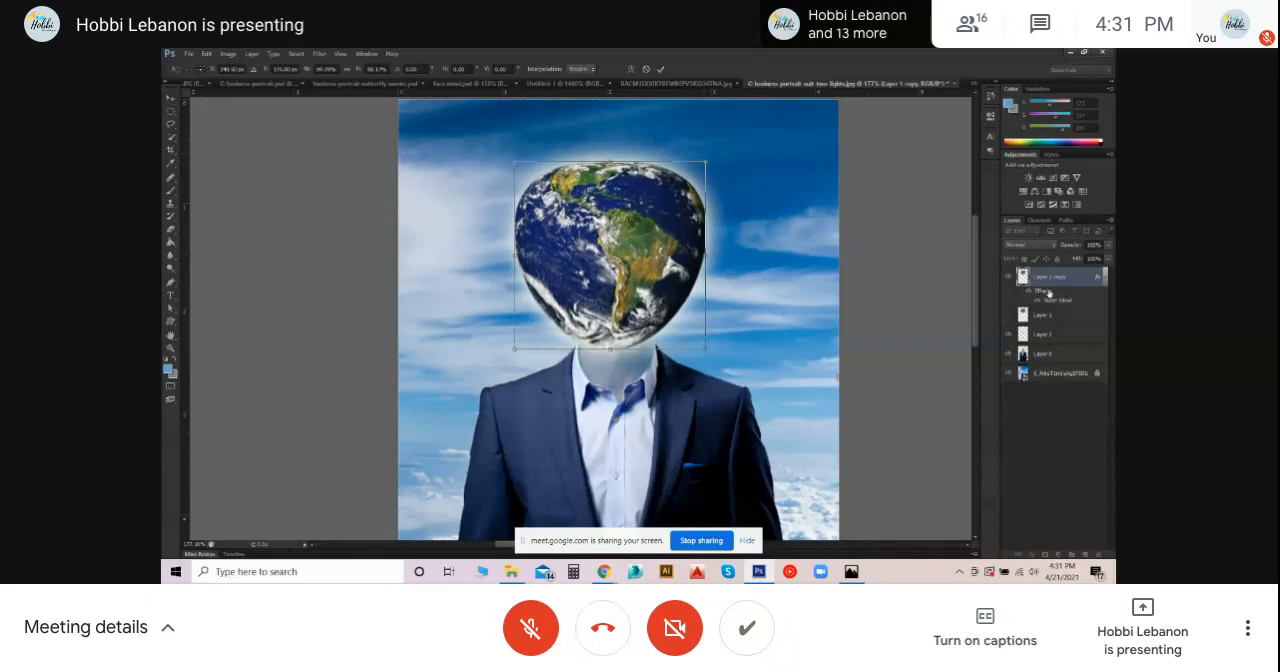
pyautogui.press('Return')
pyautogui.moveTo(615, 208); pyautogui.dragTo(615, 208)
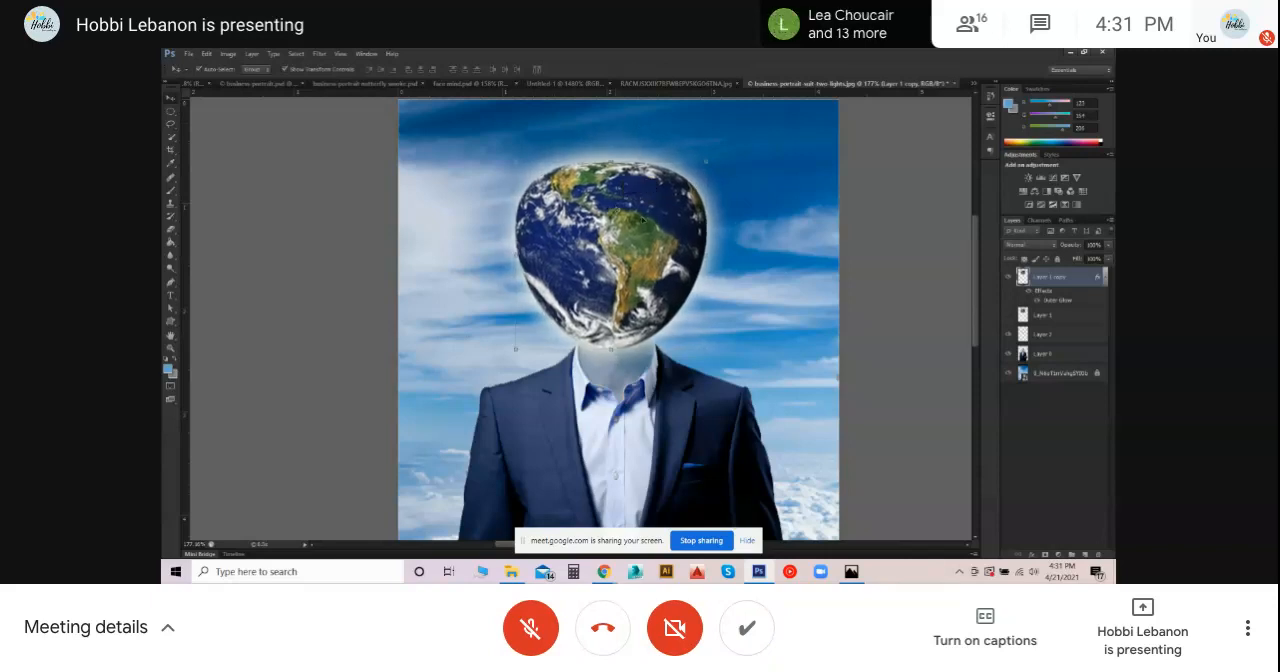
# - Reopen the distorted globe's Outer Glow settings, adjust the opacity slightly and apply the layer style
pyautogui.doubleClick(1035, 290)
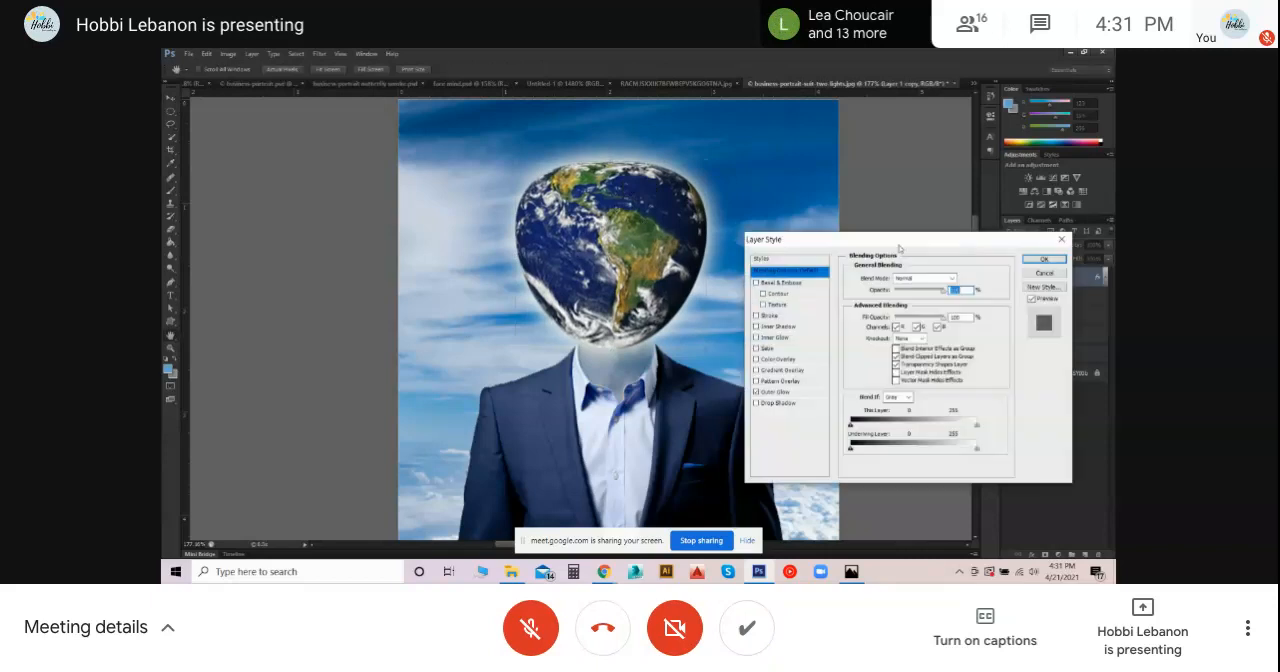
pyautogui.moveTo(898, 248); pyautogui.dragTo(898, 172)
pyautogui.moveTo(944, 214)
pyautogui.mouseDown()
pyautogui.moveTo(931, 221)
pyautogui.moveTo(953, 222)
pyautogui.mouseUp()
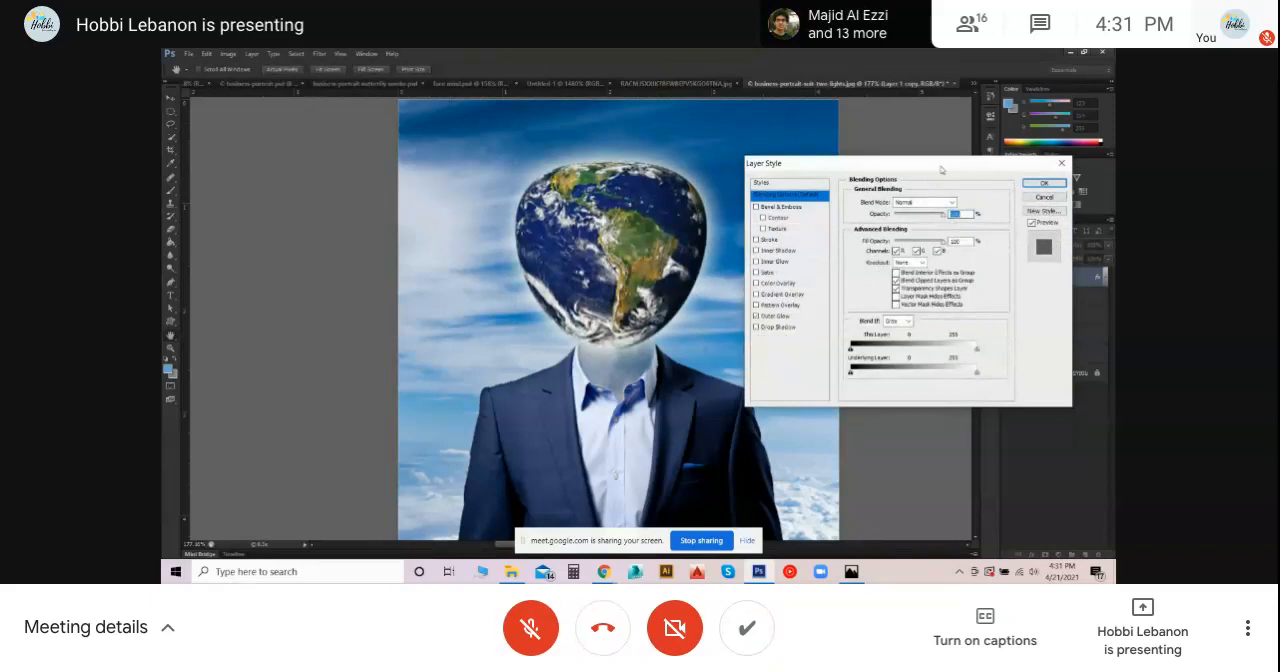
pyautogui.click(774, 316)
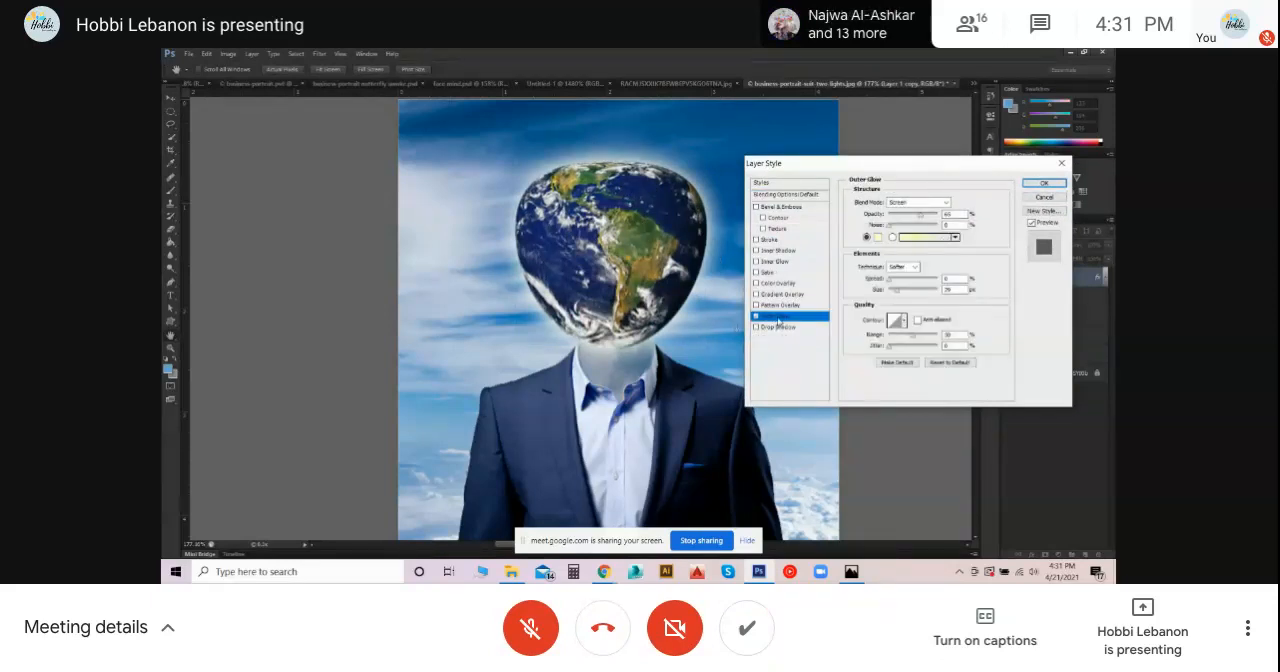
pyautogui.click(922, 216)
pyautogui.click(1038, 184)
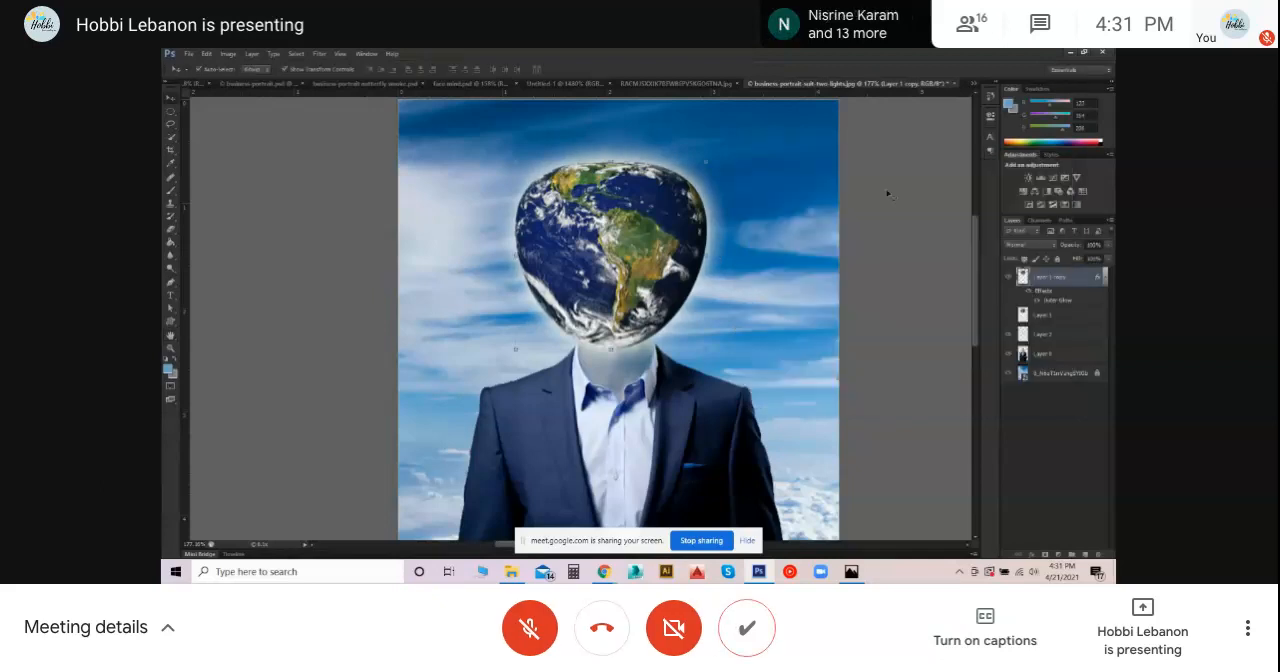
# - Nudge the globe slightly right over the neck, then reopen Spherize in Vertical Only mode and try negative and positive amounts in the preview
pyautogui.moveTo(604, 220); pyautogui.dragTo(610, 219)
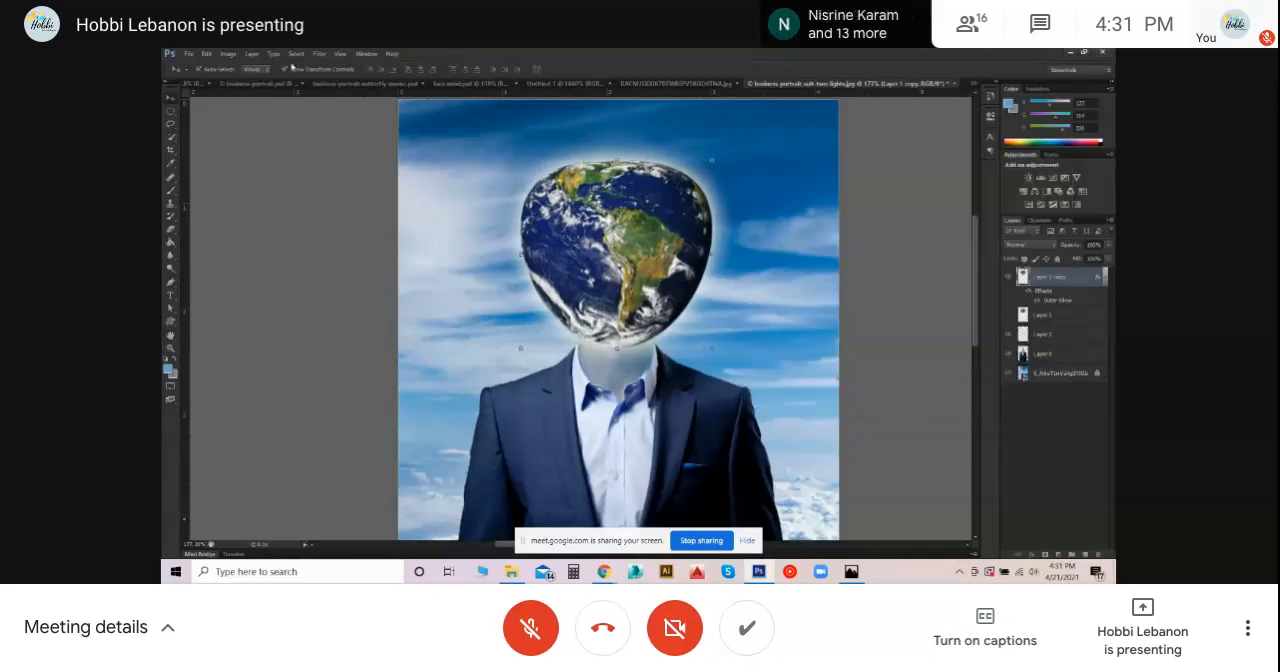
pyautogui.click(319, 53)
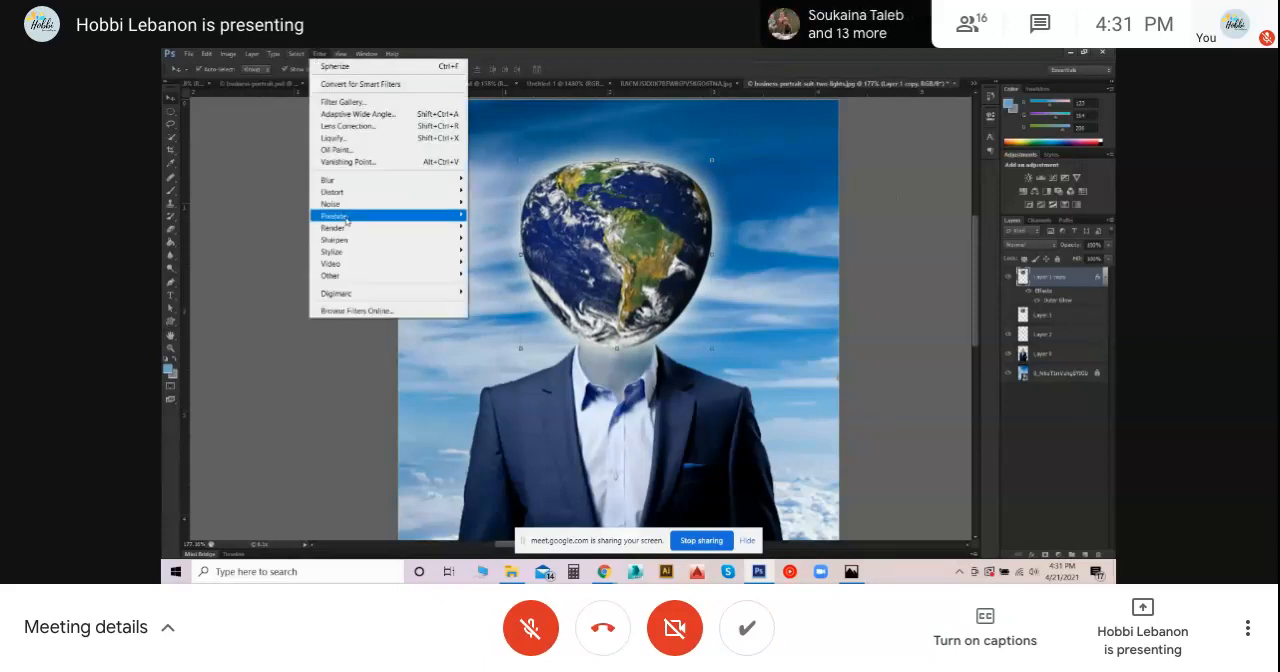
pyautogui.moveTo(340, 192)
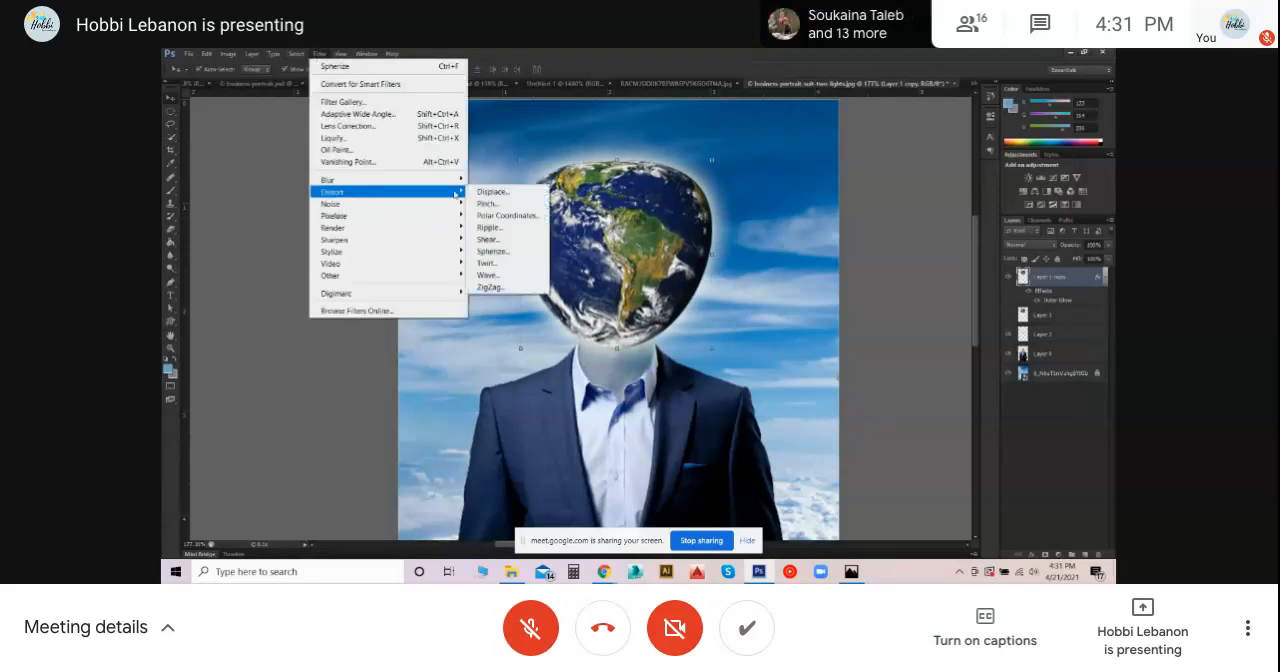
pyautogui.click(497, 251)
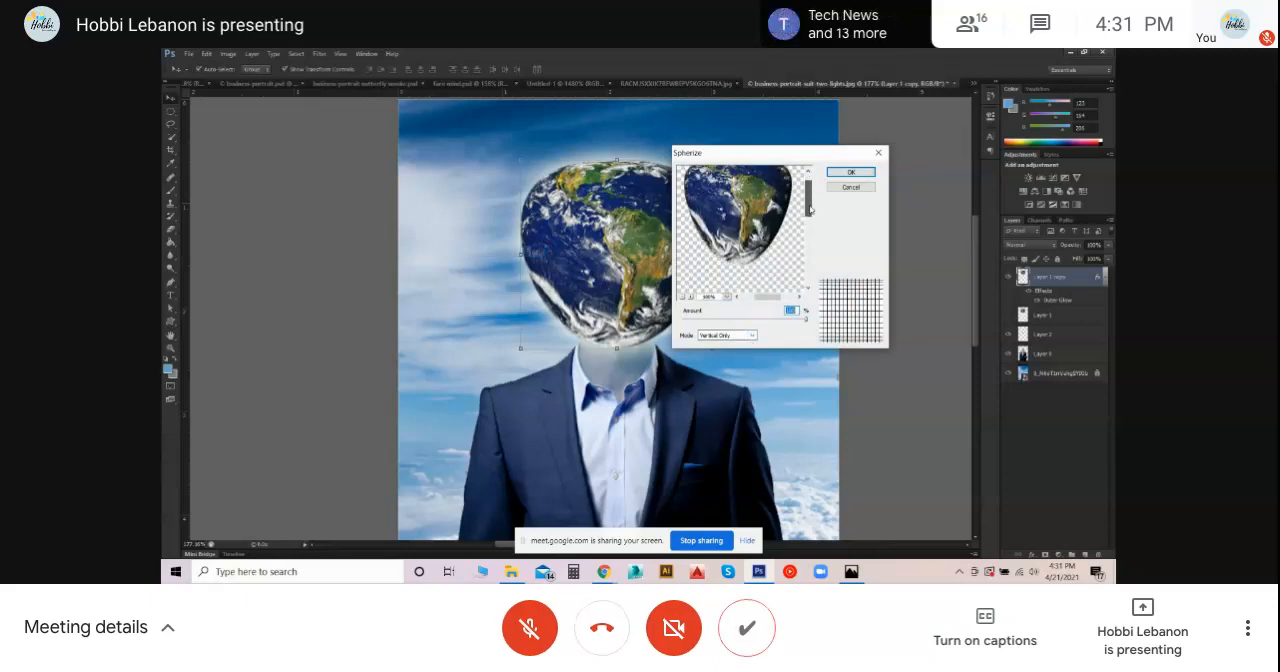
pyautogui.moveTo(774, 322); pyautogui.dragTo(724, 323)
pyautogui.moveTo(761, 243); pyautogui.dragTo(758, 223)
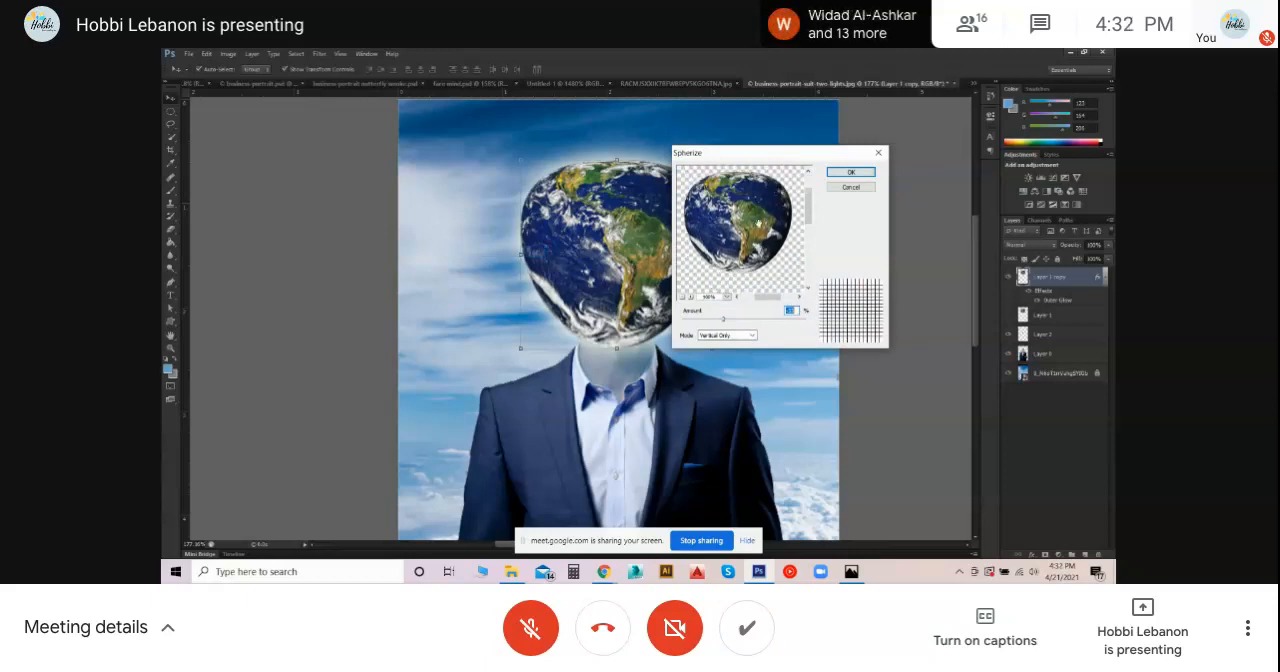
pyautogui.moveTo(725, 322); pyautogui.dragTo(732, 321)
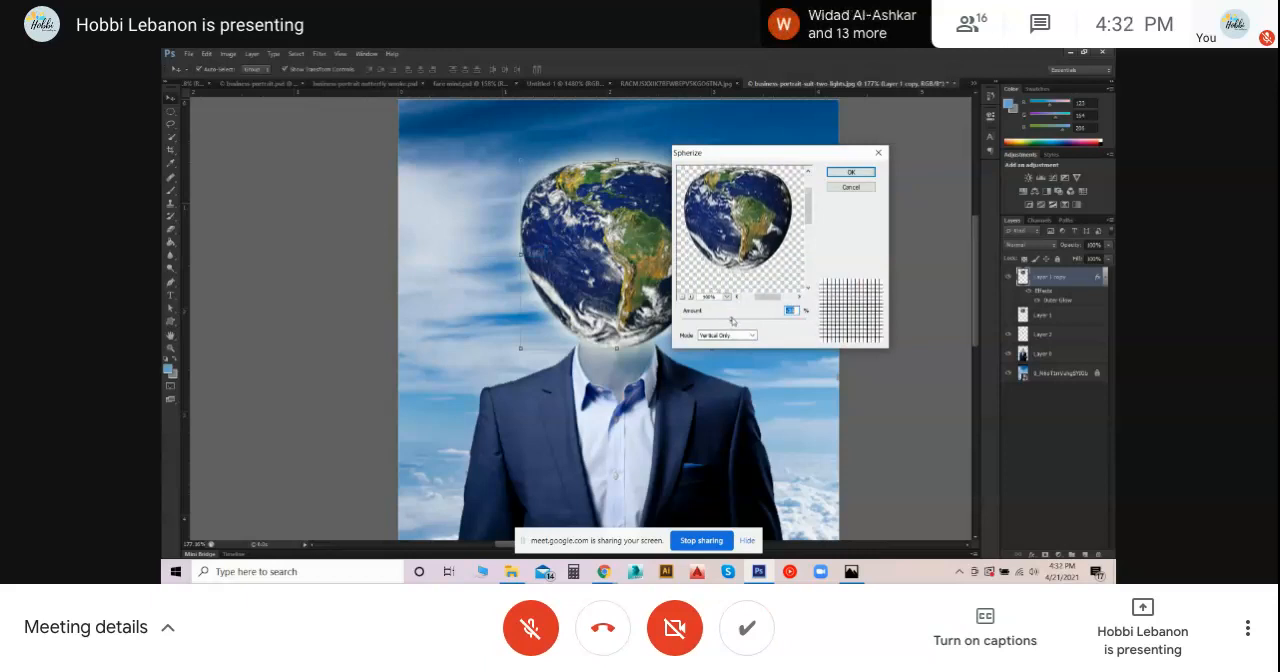
pyautogui.click(740, 336)
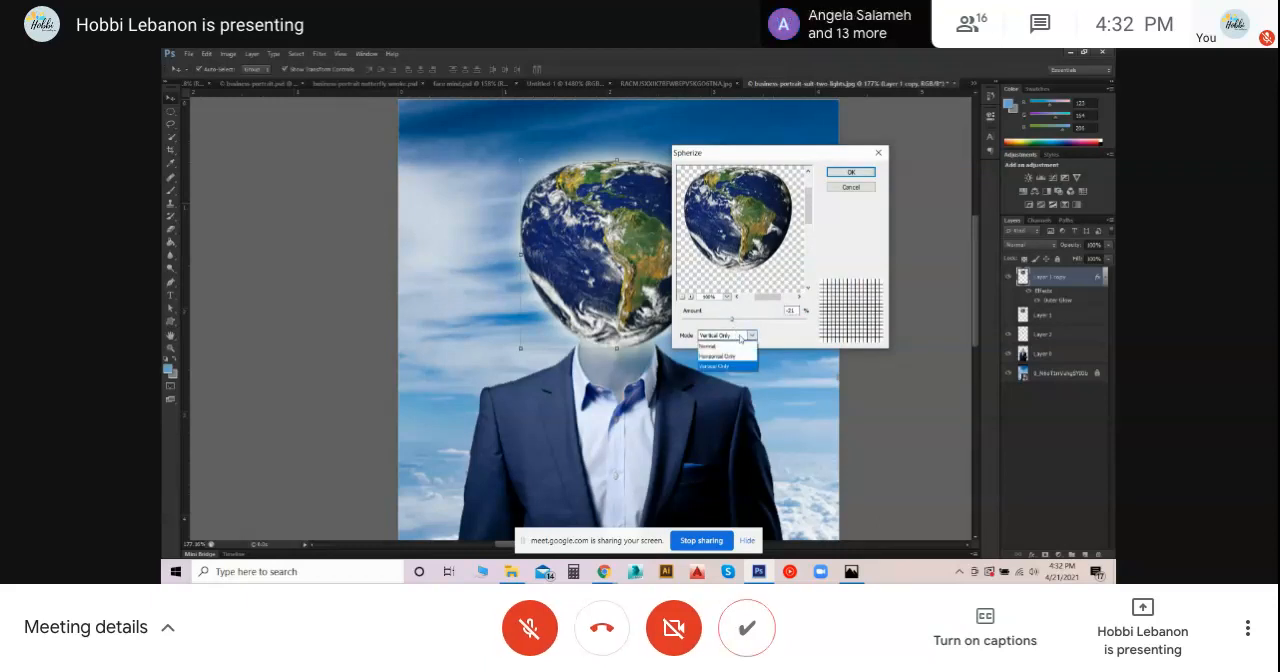
pyautogui.click(742, 338)
pyautogui.moveTo(732, 320); pyautogui.dragTo(840, 322)
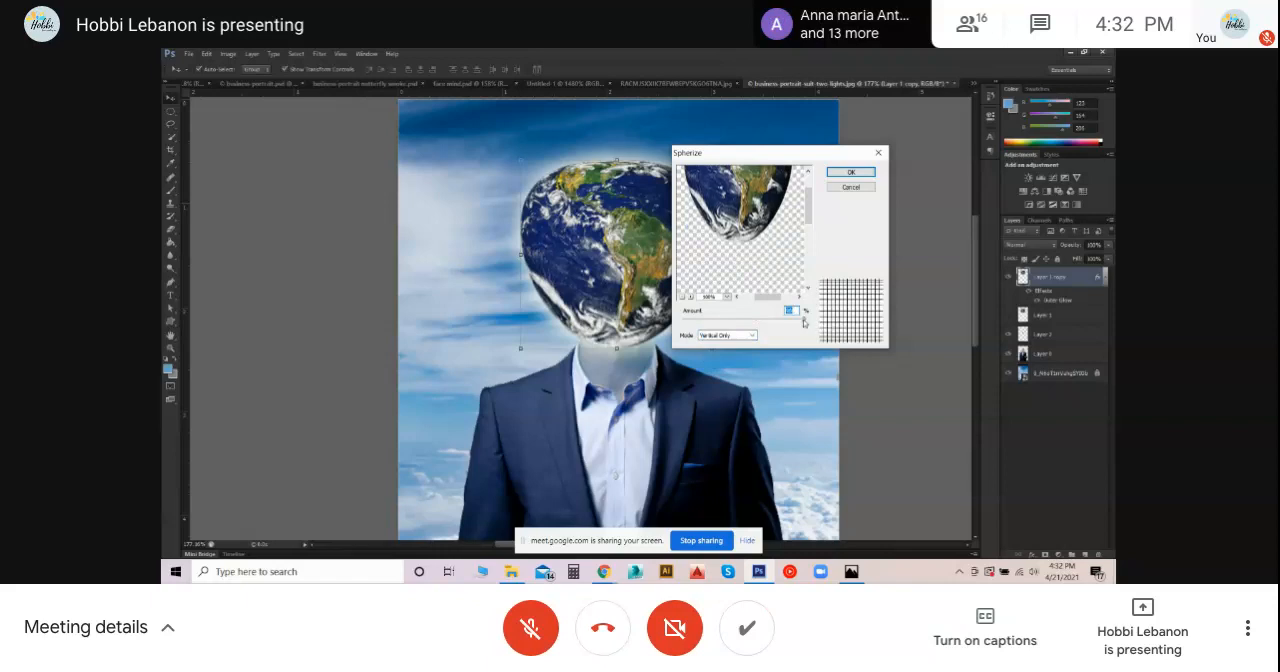
# - Open the meeting's participant list, reduce the Spherize preview zoom to 50% and bring the Vertical Only amount back close to zero
pyautogui.click(964, 24)
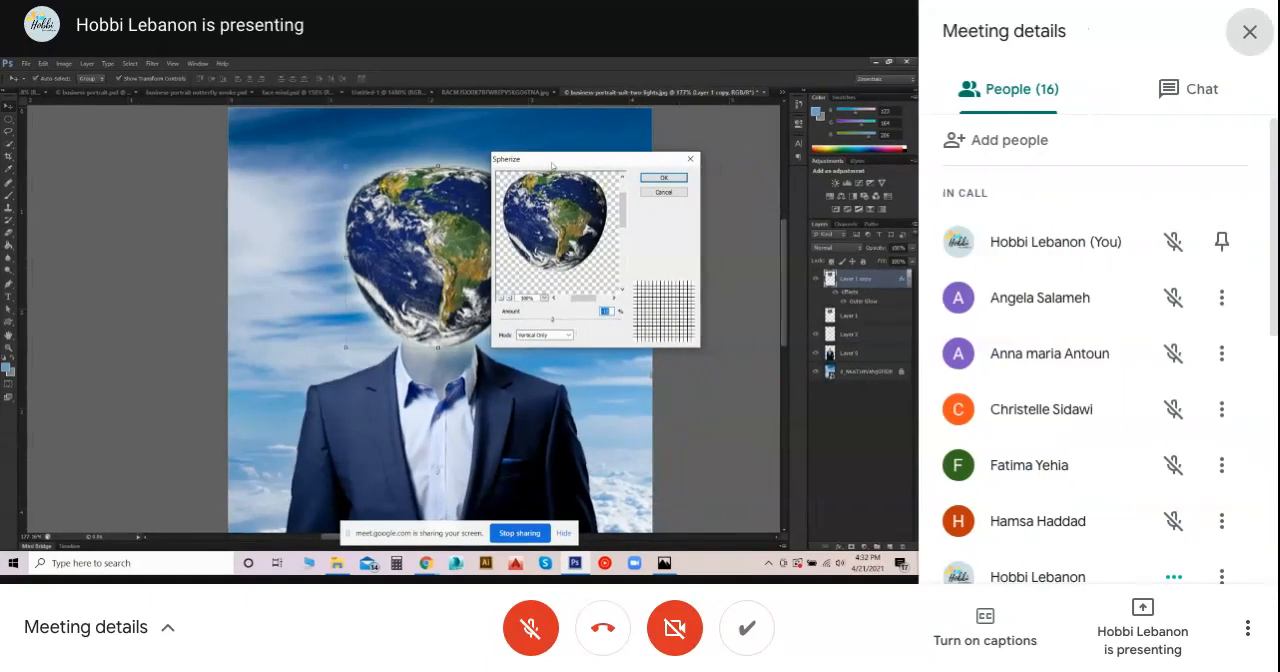
pyautogui.moveTo(587, 208); pyautogui.dragTo(587, 232)
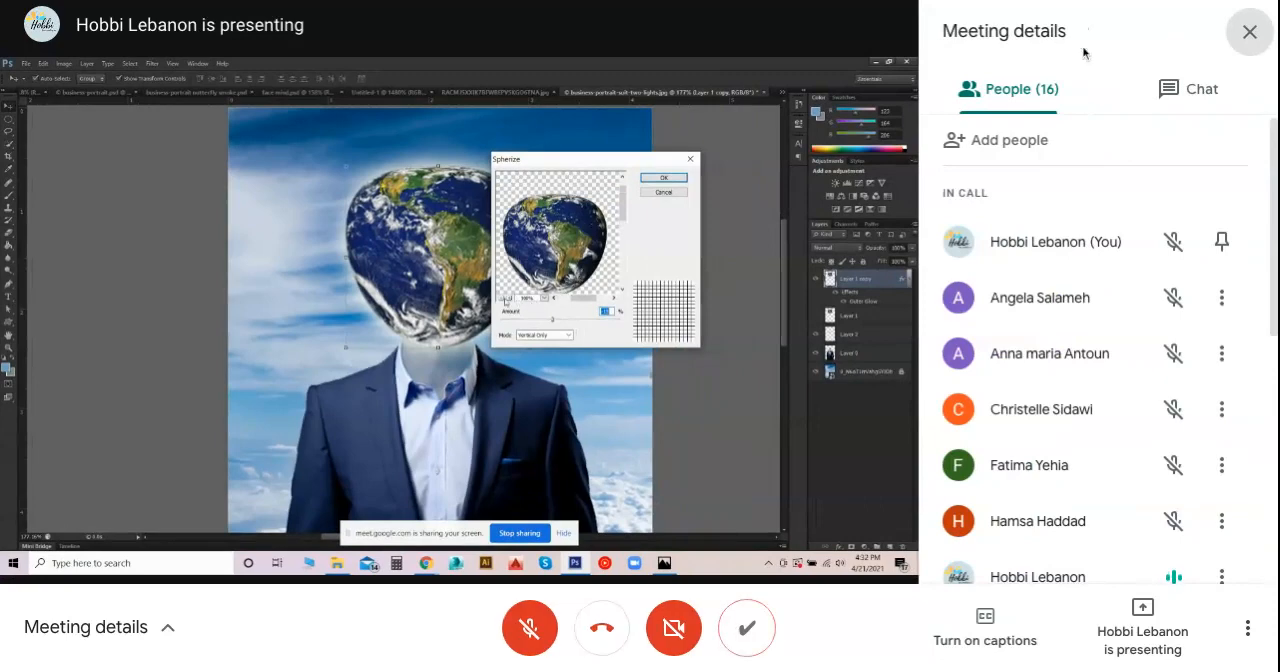
pyautogui.scroll(-1, 1096, 350)
pyautogui.moveTo(595, 322); pyautogui.dragTo(563, 323)
pyautogui.scroll(-1, 1096, 350)
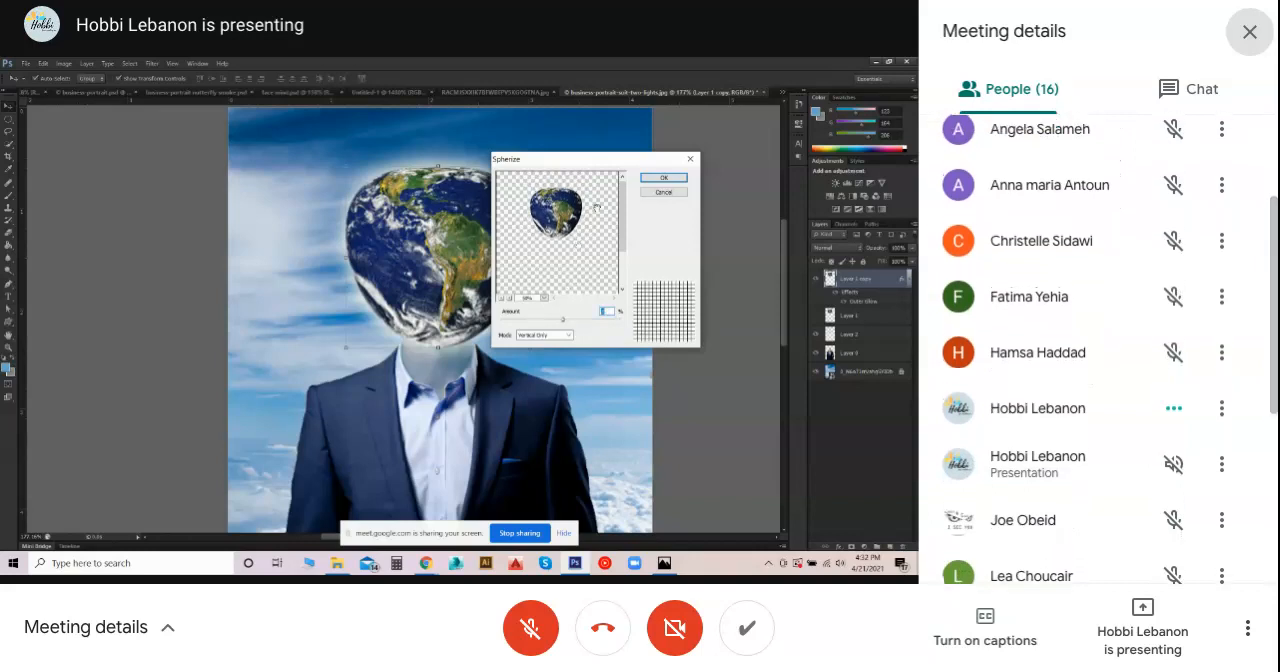
pyautogui.click(640, 177)
# - Look through the rest of the meeting's participant list and close it
pyautogui.scroll(-5, 1100, 350)
pyautogui.scroll(-1, 1100, 350)
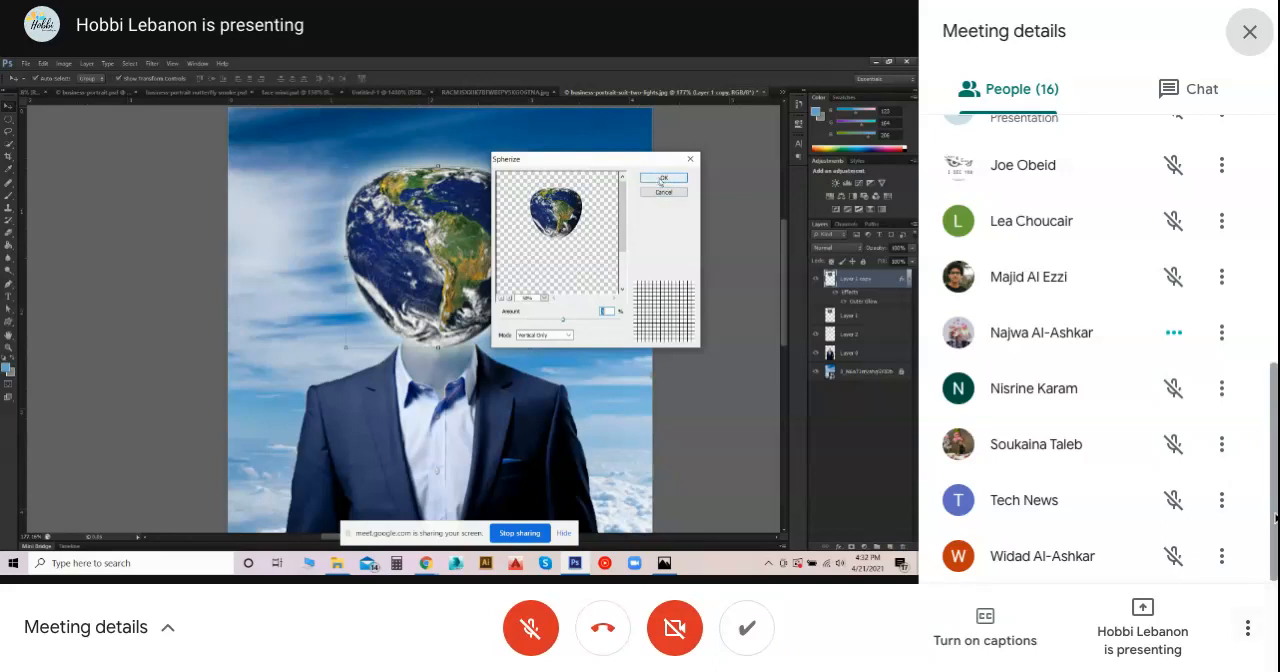
pyautogui.click(1250, 31)
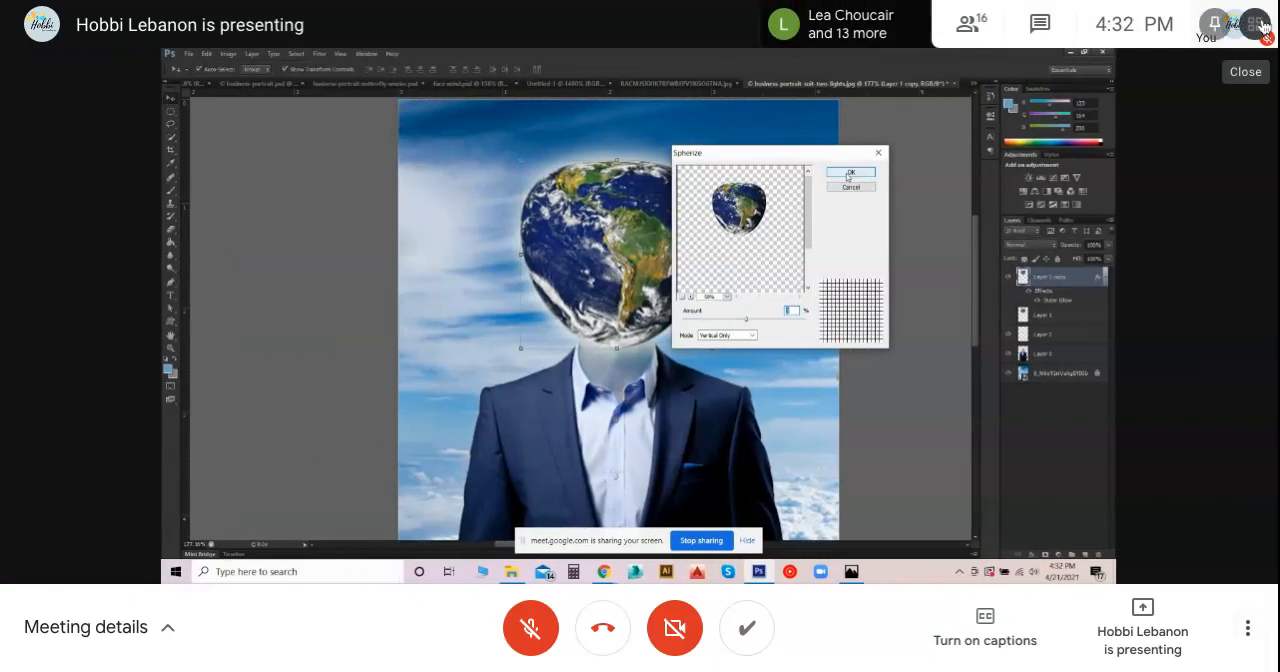
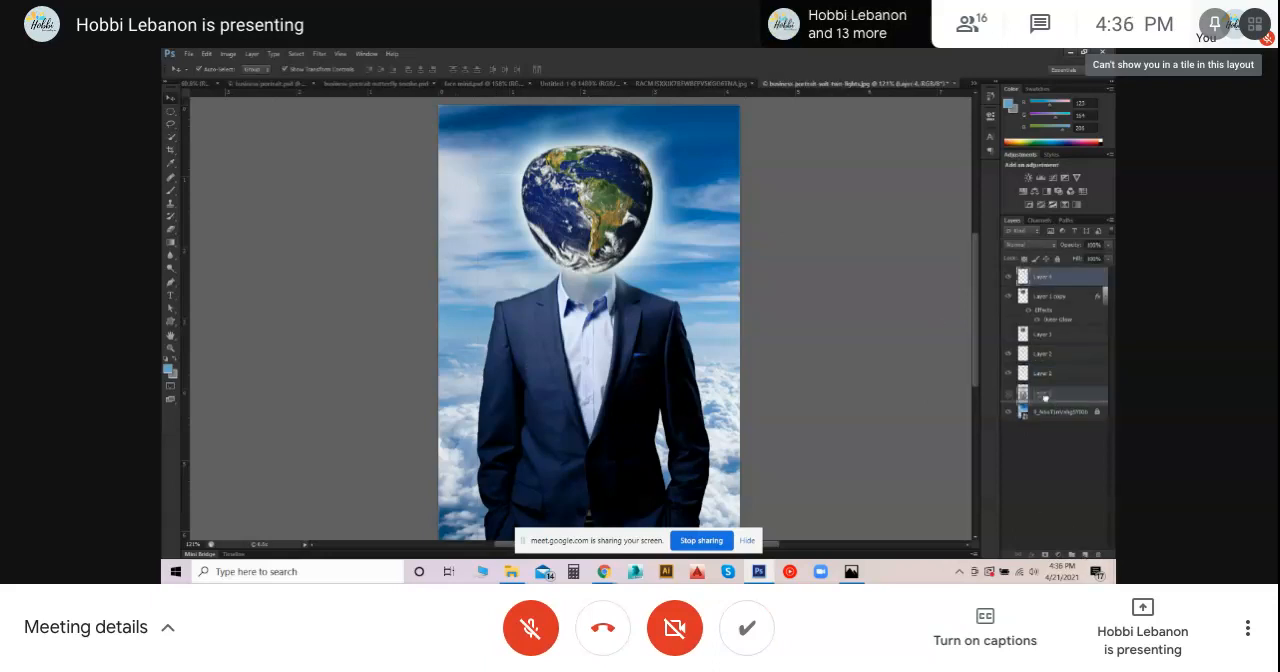
# - Select the suit on the businessman's layer with the Quick Selection tool, copy it to a new layer and check the original layer's visibility
pyautogui.moveTo(1053, 391); pyautogui.dragTo(1056, 268)
pyautogui.click(1058, 392)
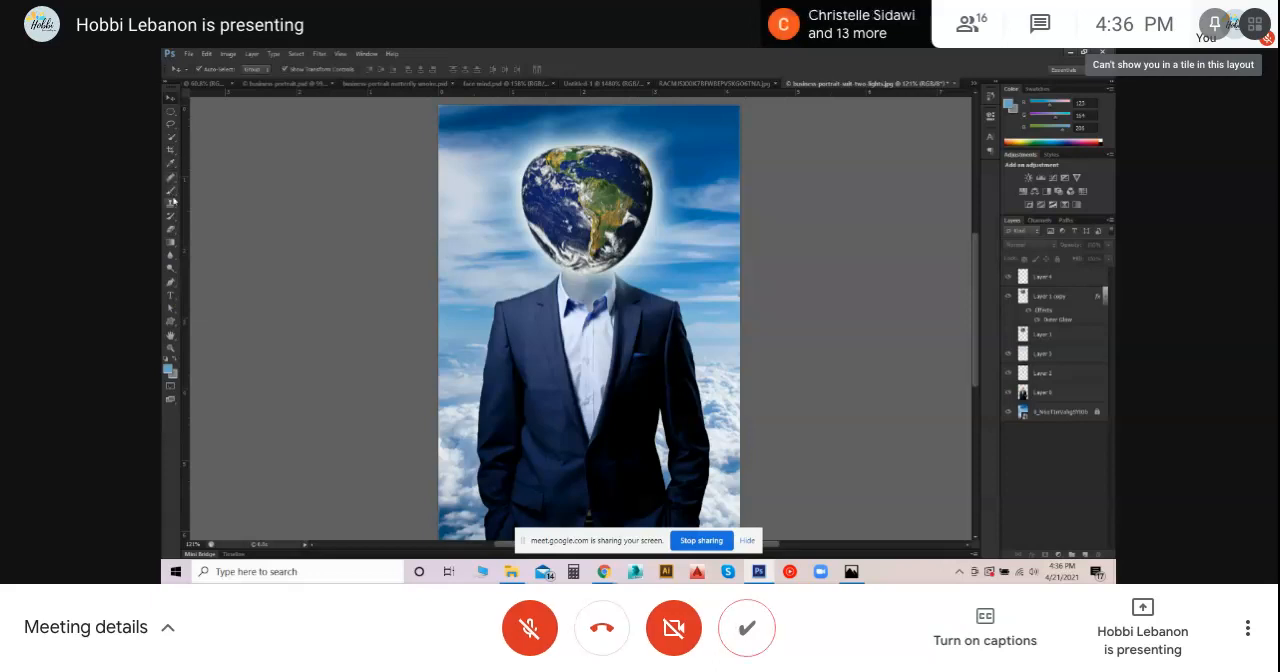
pyautogui.click(170, 137)
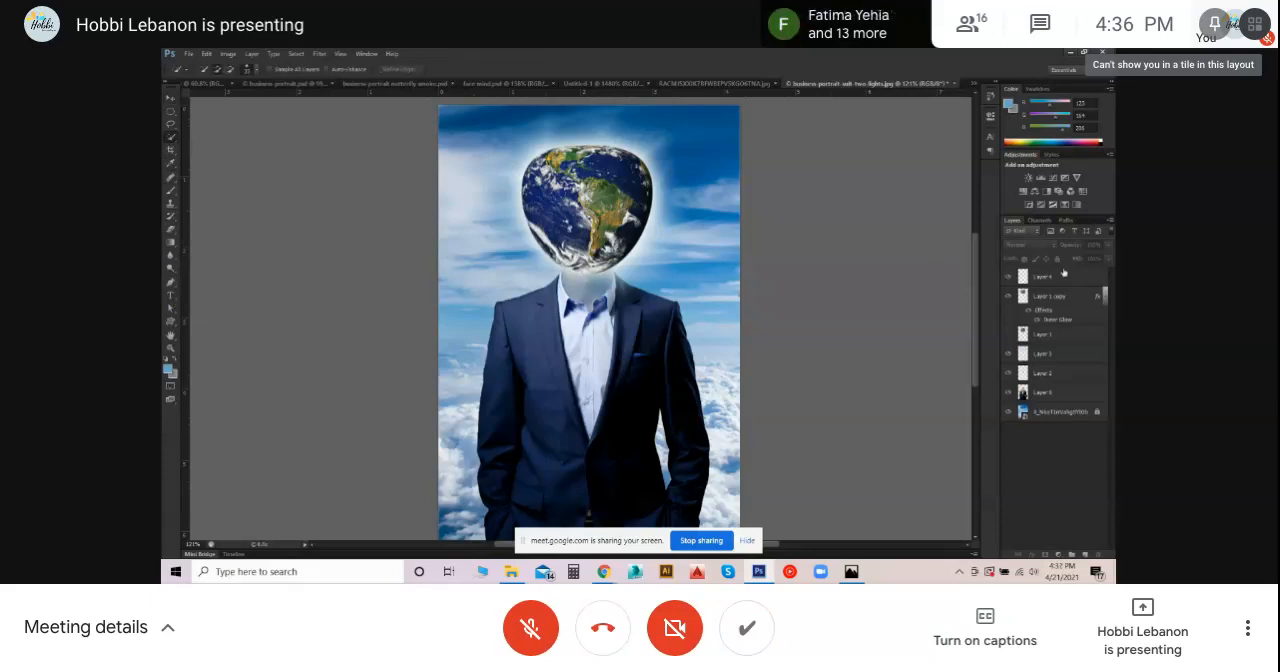
pyautogui.click(1025, 396)
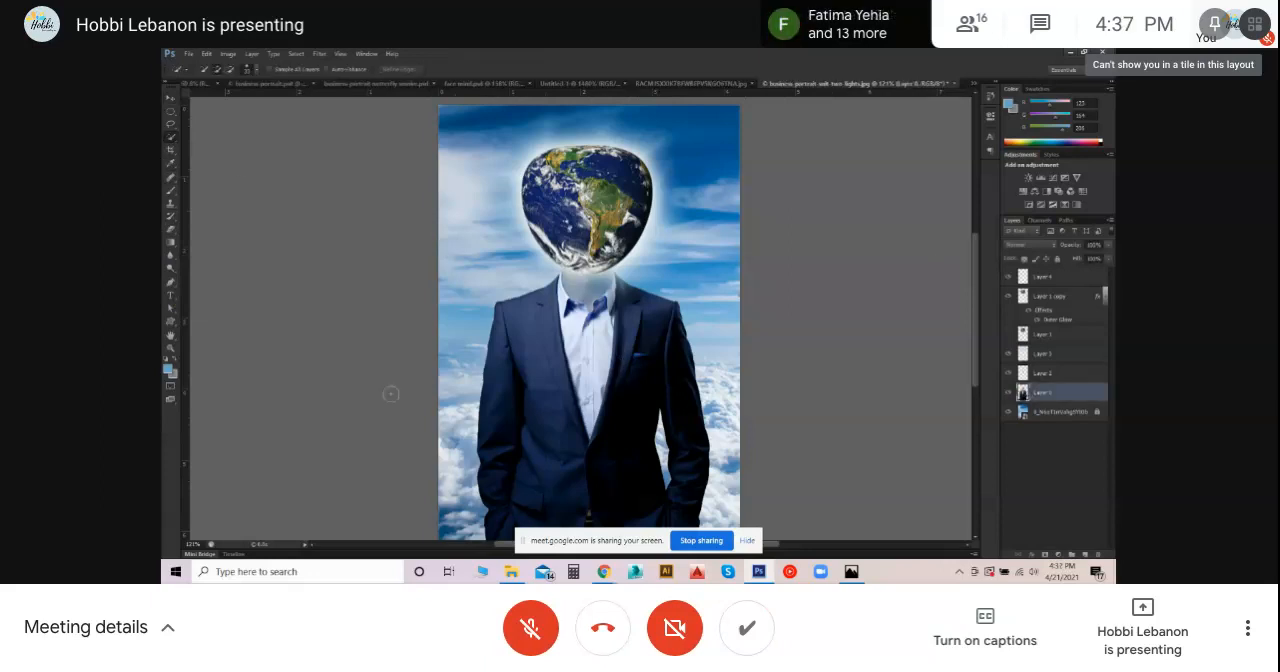
pyautogui.moveTo(553, 301)
pyautogui.mouseDown()
pyautogui.moveTo(538, 324)
pyautogui.moveTo(538, 406)
pyautogui.moveTo(562, 496)
pyautogui.moveTo(654, 494)
pyautogui.mouseUp()
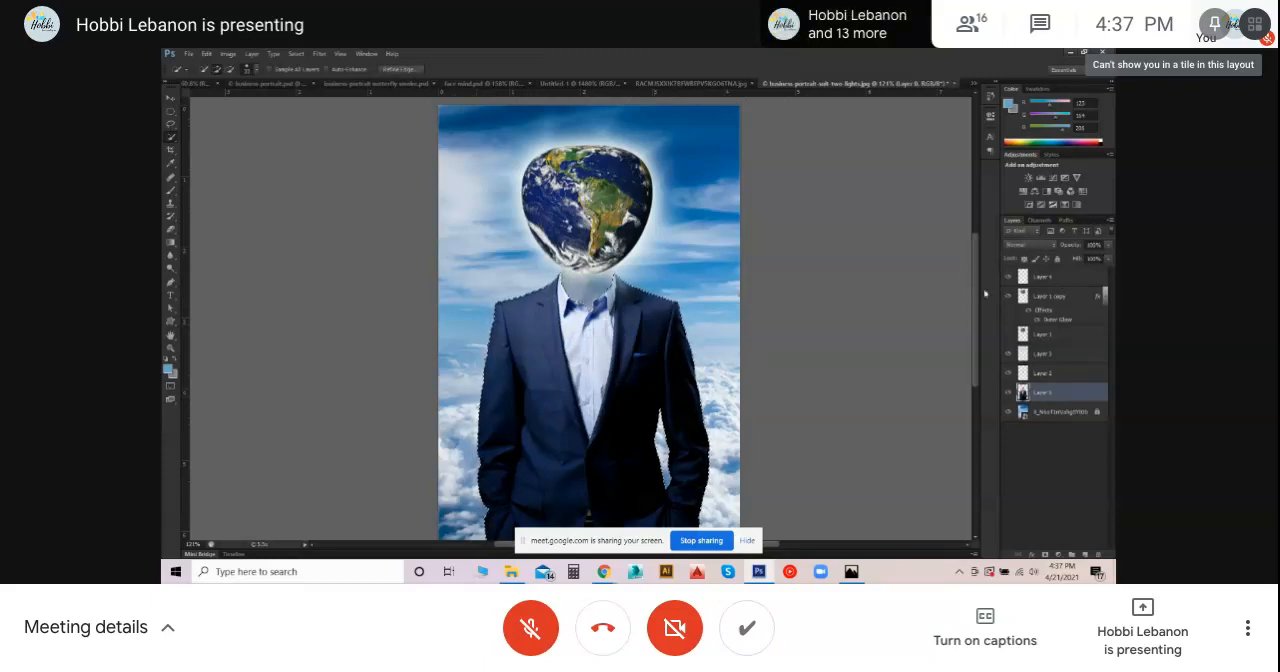
pyautogui.hotkey('ctrl', 'j')
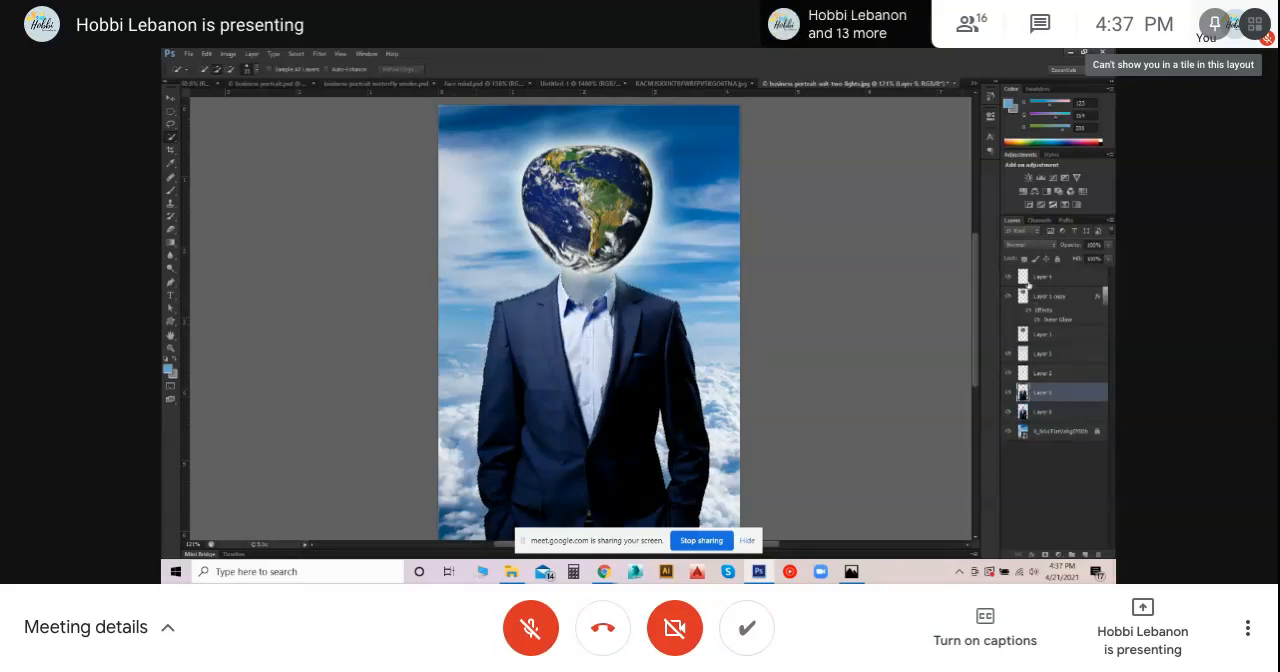
pyautogui.click(1008, 413)
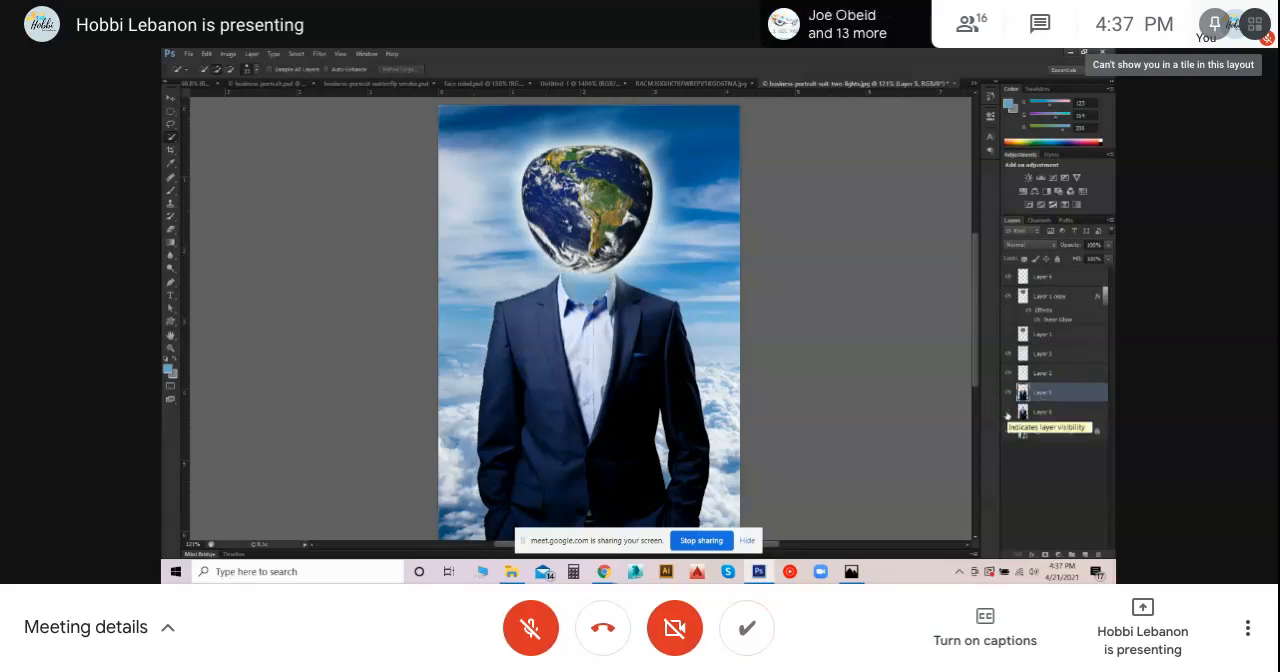
pyautogui.click(1008, 415)
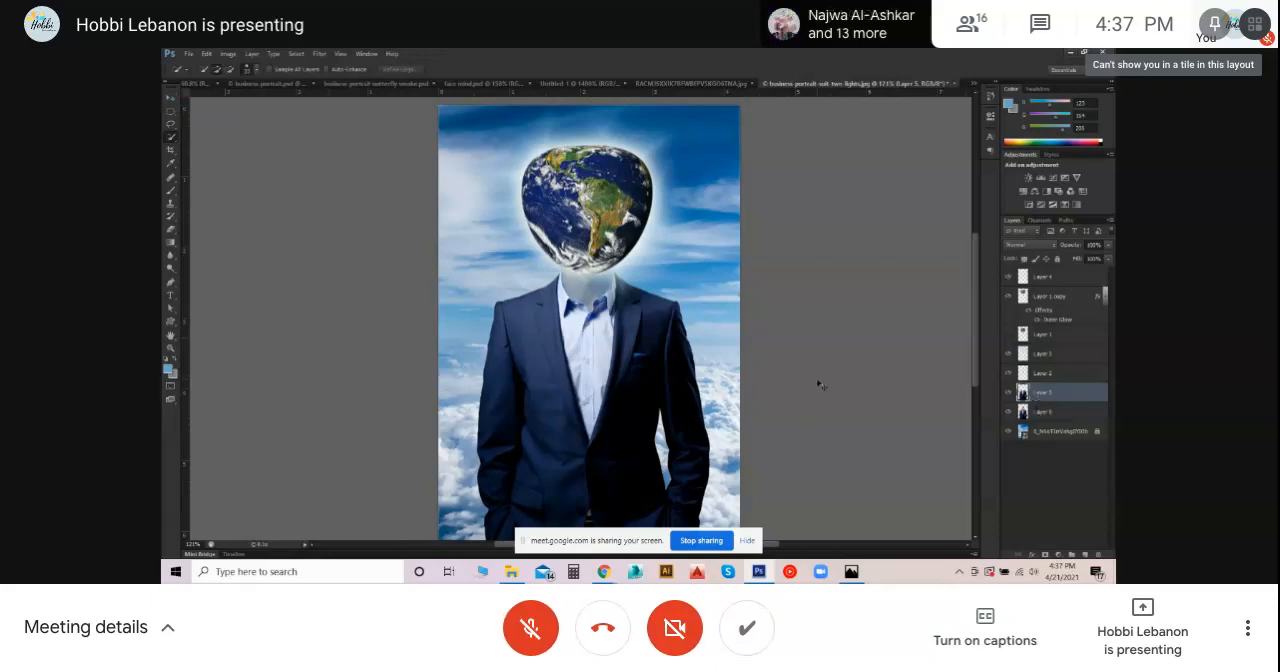
# - Duplicate the copied suit layer, keeping the default name
pyautogui.rightClick(1022, 391)
pyautogui.click(978, 168)
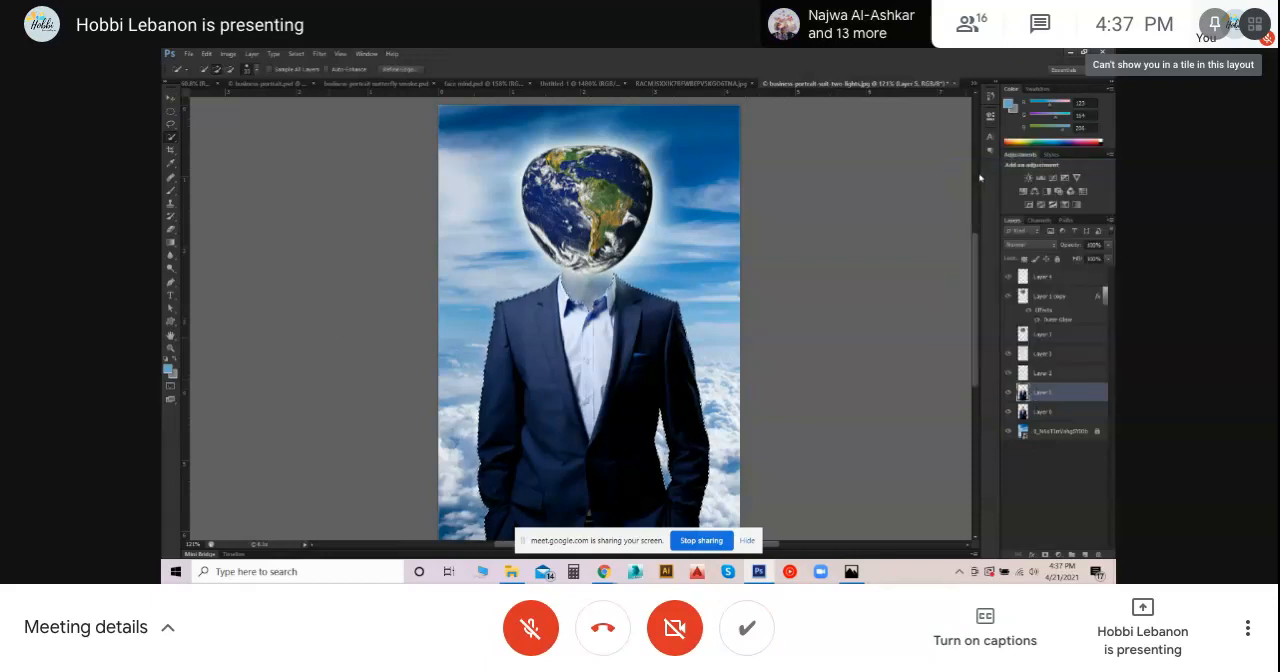
pyautogui.rightClick(1032, 393)
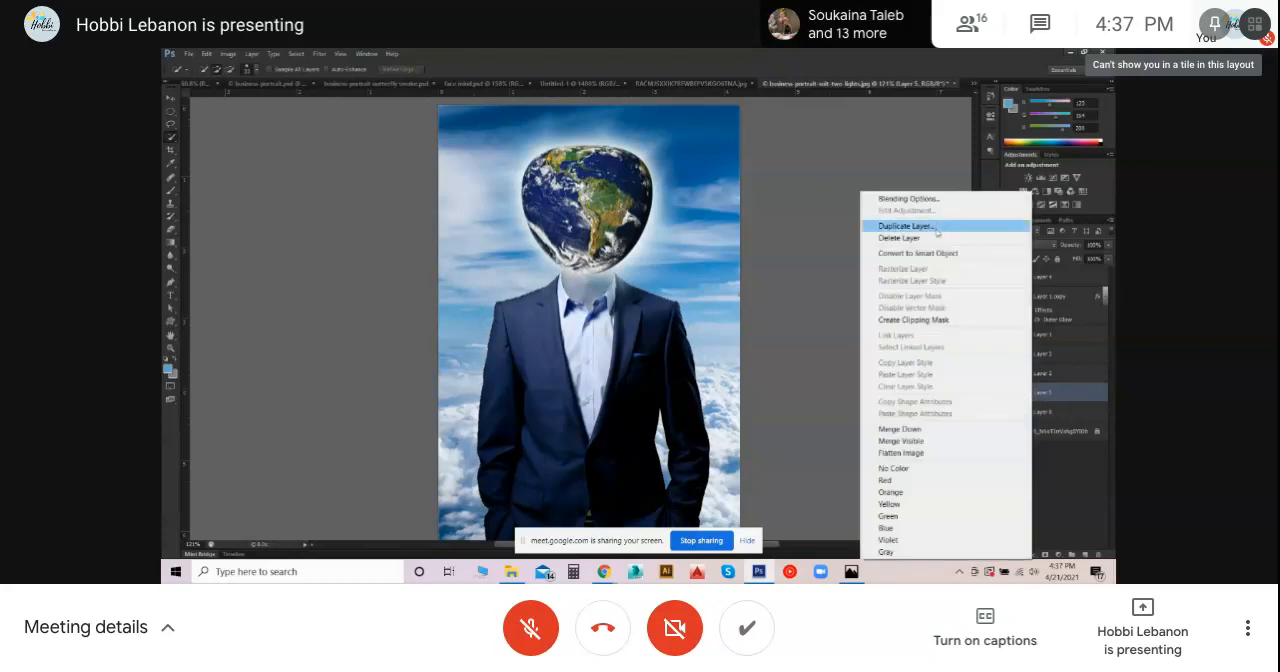
pyautogui.click(937, 232)
pyautogui.press('Return')
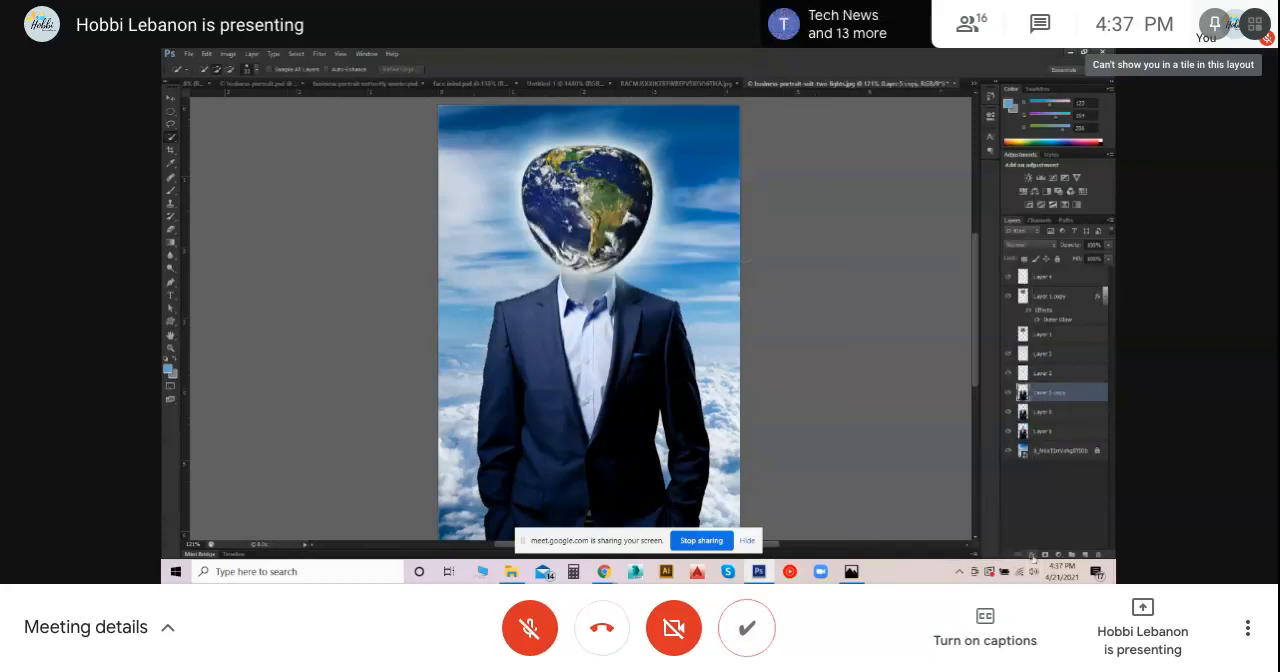
# - Add an Outer Glow to the duplicated suit layer and enlarge the glow's size
pyautogui.click(1032, 557)
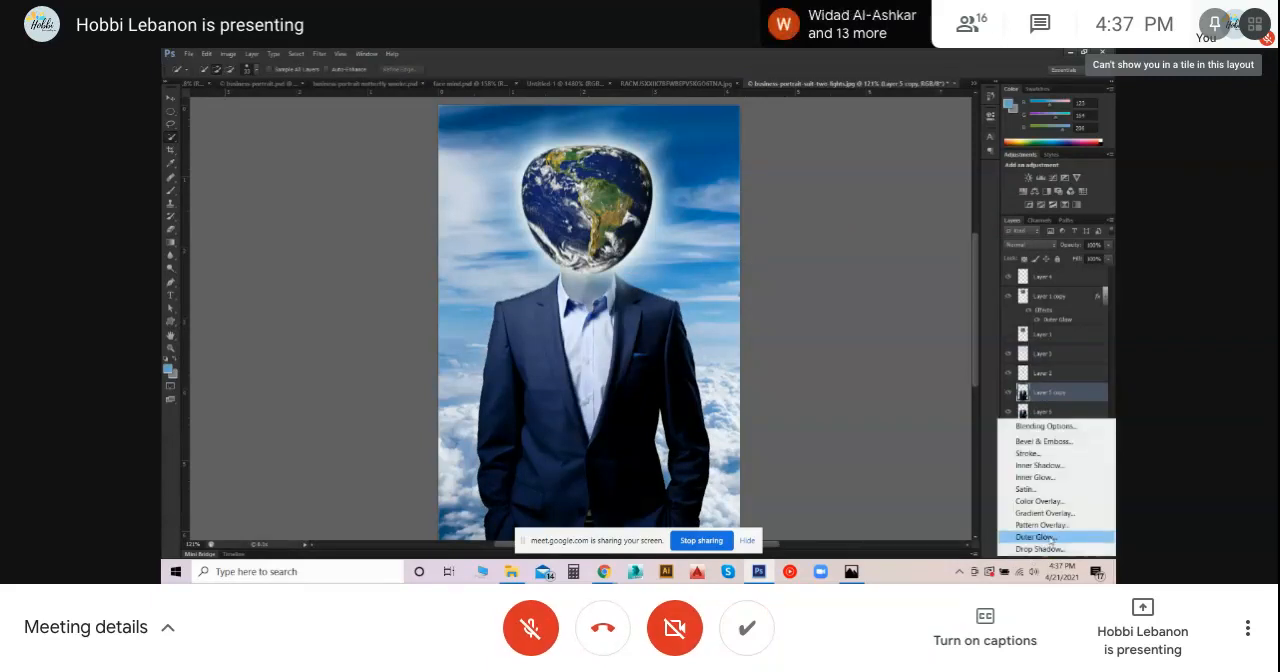
pyautogui.click(1050, 539)
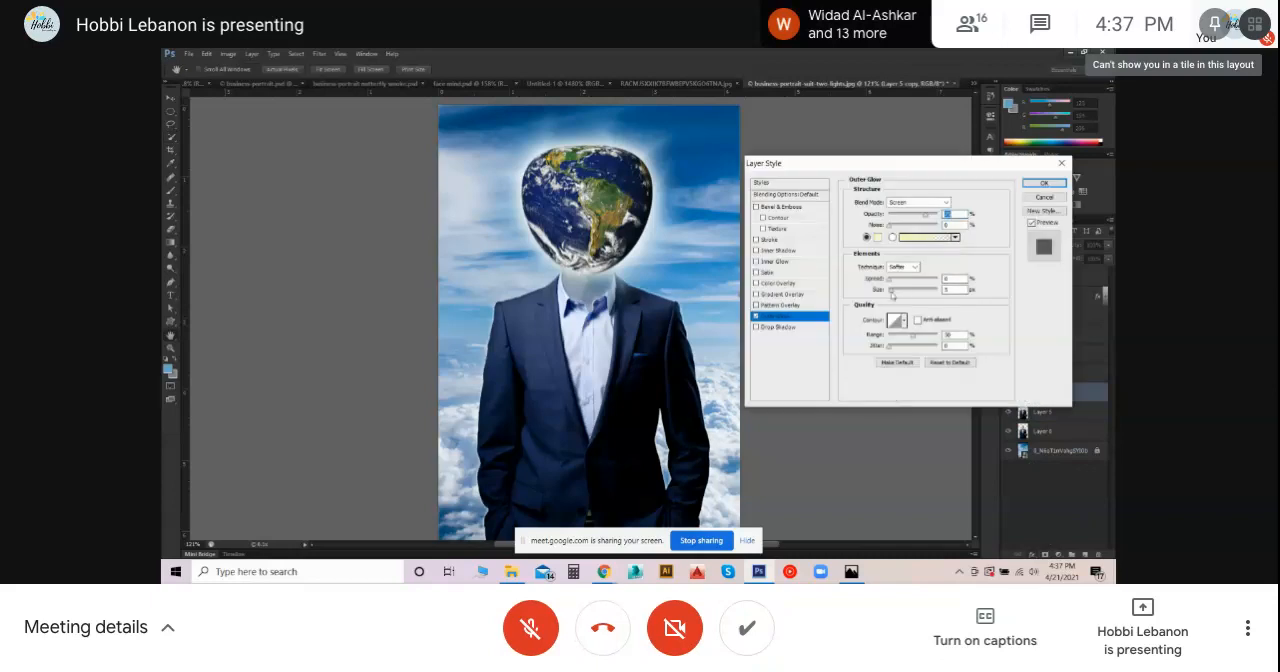
pyautogui.moveTo(891, 295); pyautogui.dragTo(902, 293)
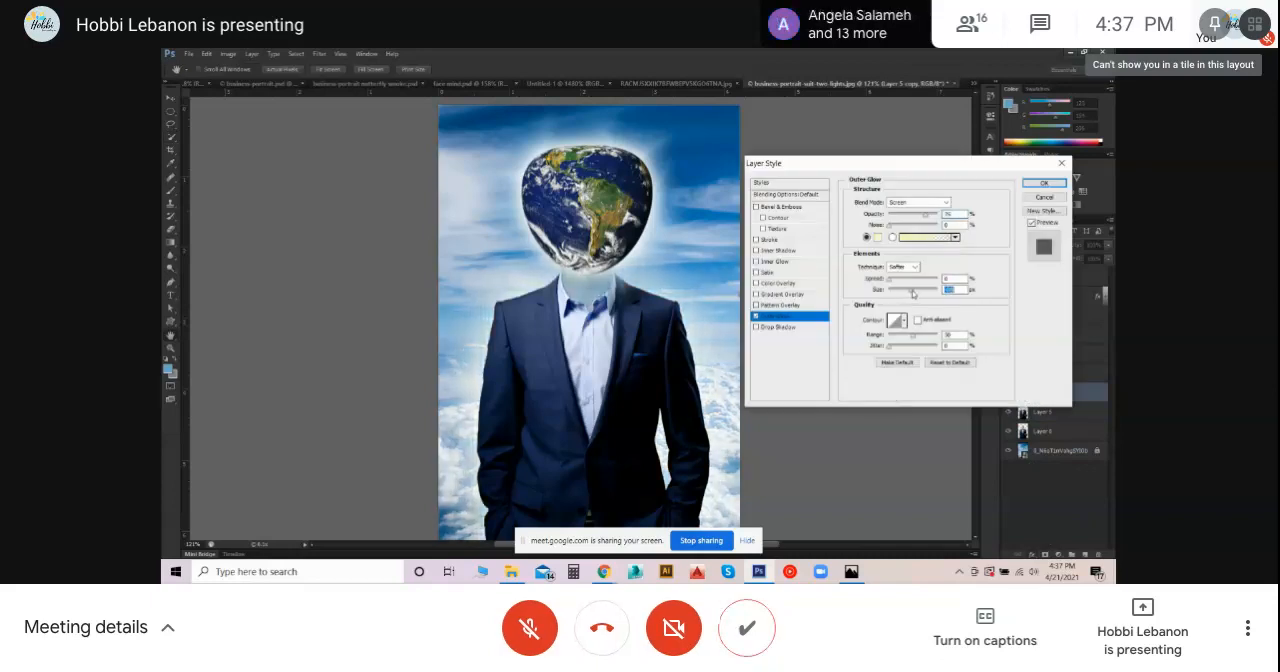
pyautogui.moveTo(902, 293); pyautogui.dragTo(912, 296)
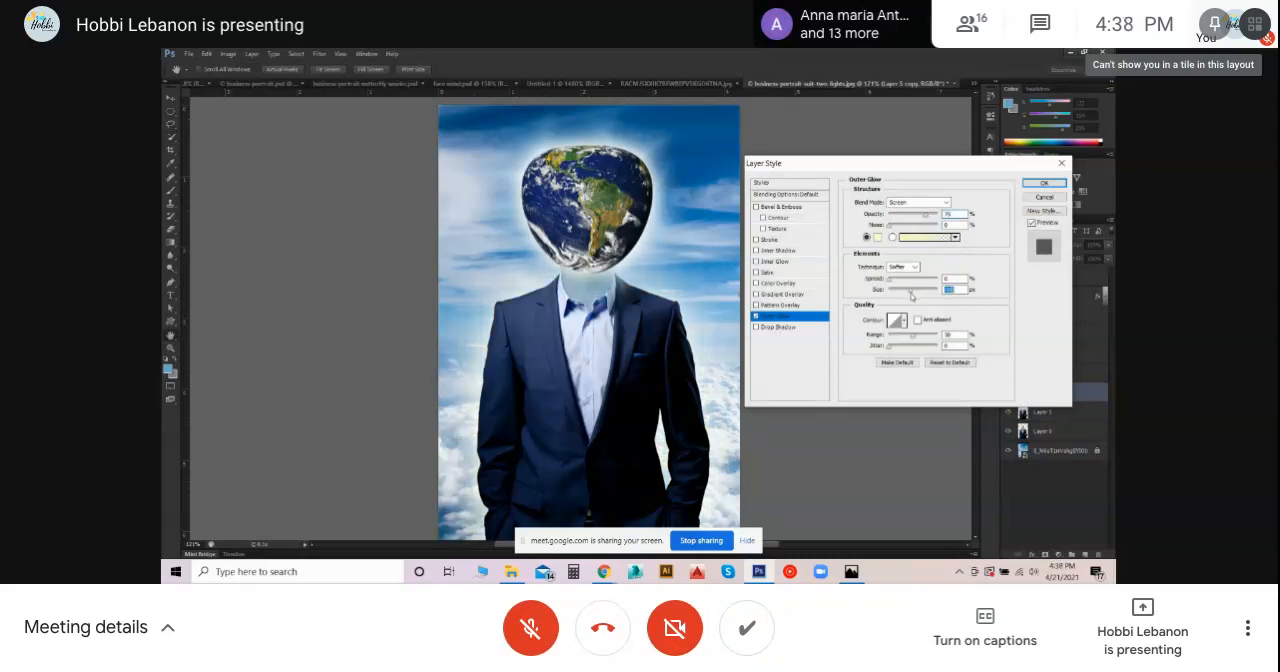
# - Try pink and dark blue as the suit's Outer Glow color
pyautogui.click(877, 238)
pyautogui.click(787, 270)
pyautogui.moveTo(788, 272); pyautogui.dragTo(787, 267)
pyautogui.moveTo(735, 343); pyautogui.dragTo(715, 326)
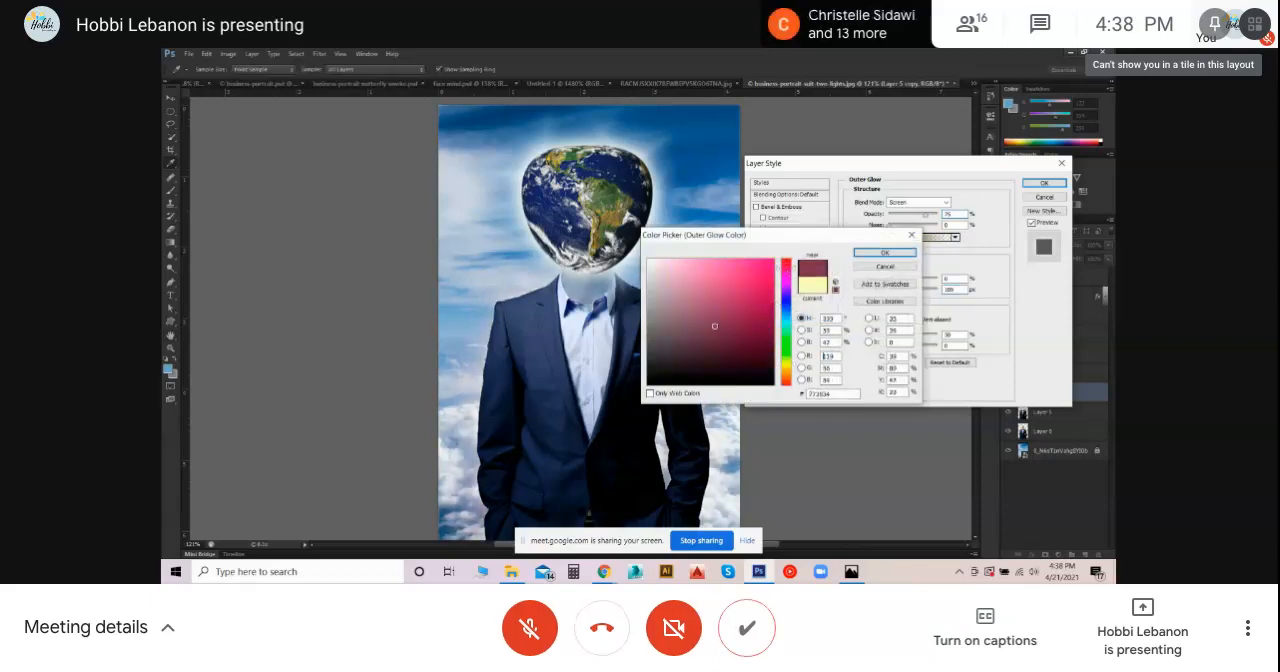
pyautogui.click(726, 280)
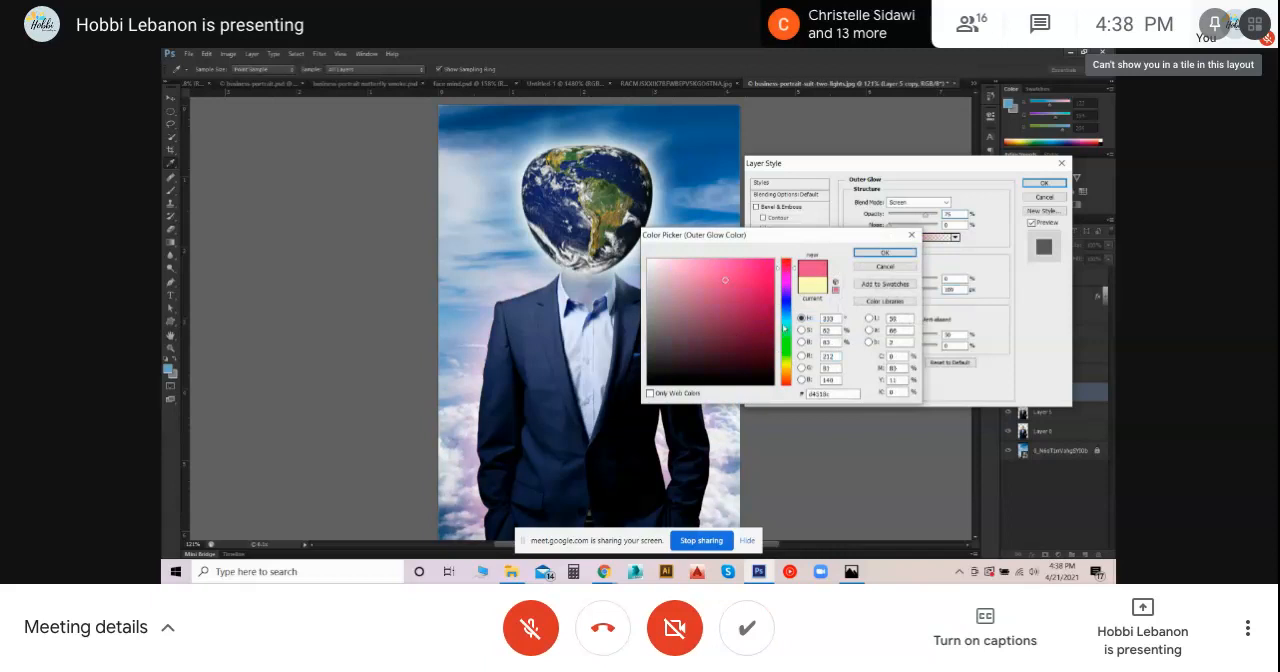
pyautogui.click(787, 307)
pyautogui.click(751, 341)
pyautogui.click(750, 350)
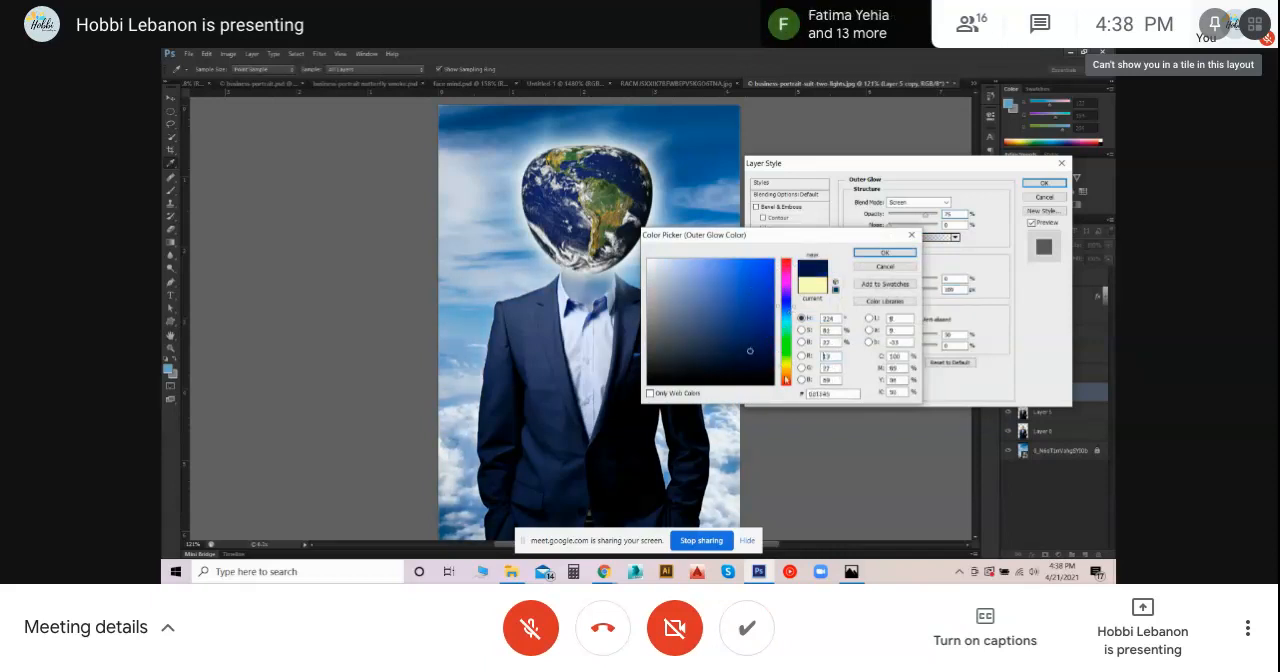
# - Try orange and several green shades for the suit's Outer Glow and accept a dark teal
pyautogui.click(786, 380)
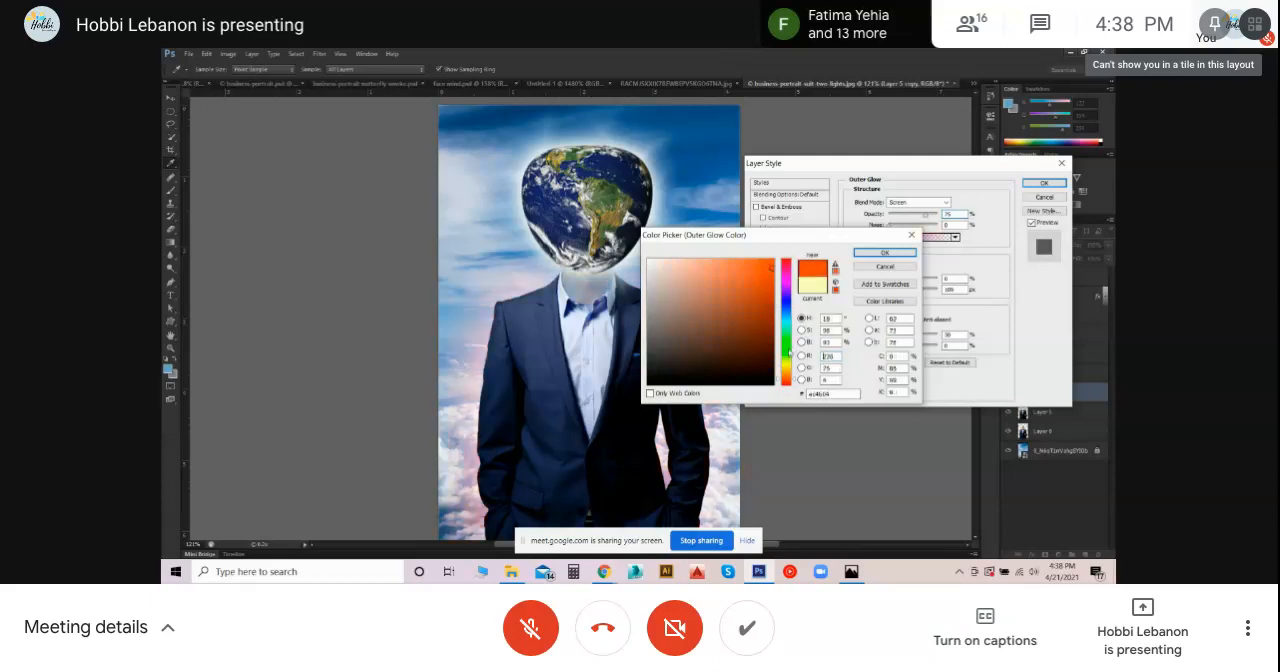
pyautogui.click(786, 348)
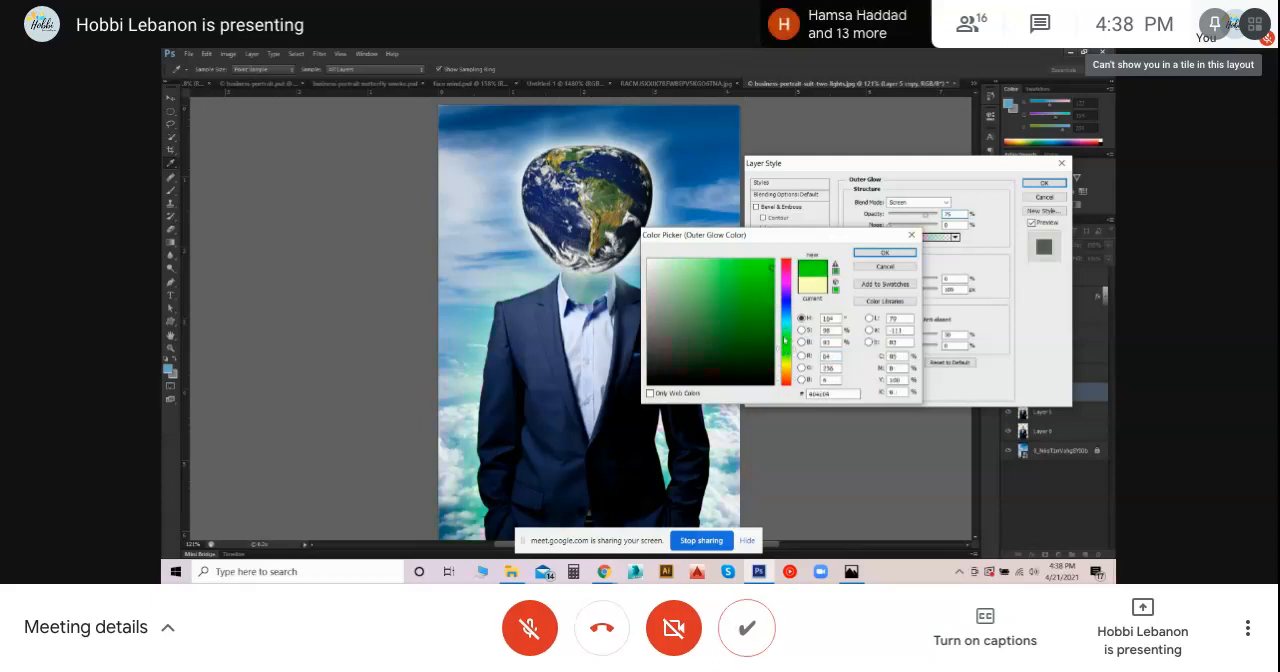
pyautogui.click(787, 336)
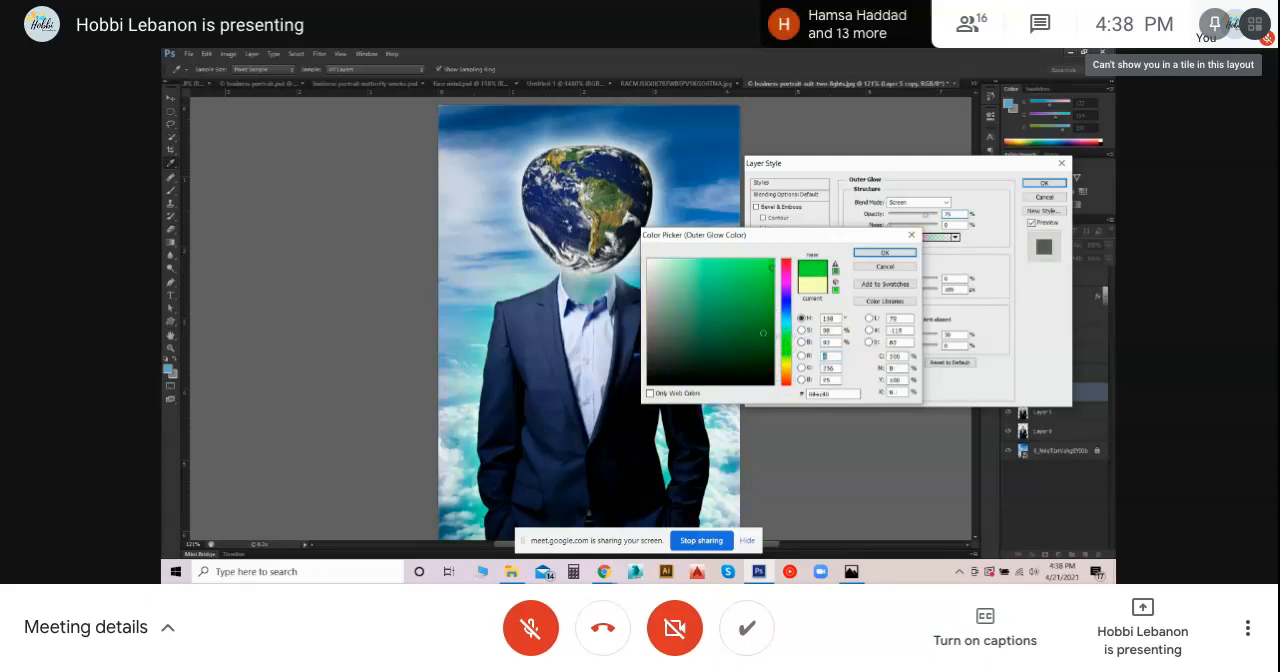
pyautogui.moveTo(771, 268)
pyautogui.mouseDown()
pyautogui.moveTo(757, 269)
pyautogui.moveTo(768, 264)
pyautogui.moveTo(773, 299)
pyautogui.moveTo(766, 265)
pyautogui.moveTo(750, 263)
pyautogui.mouseUp()
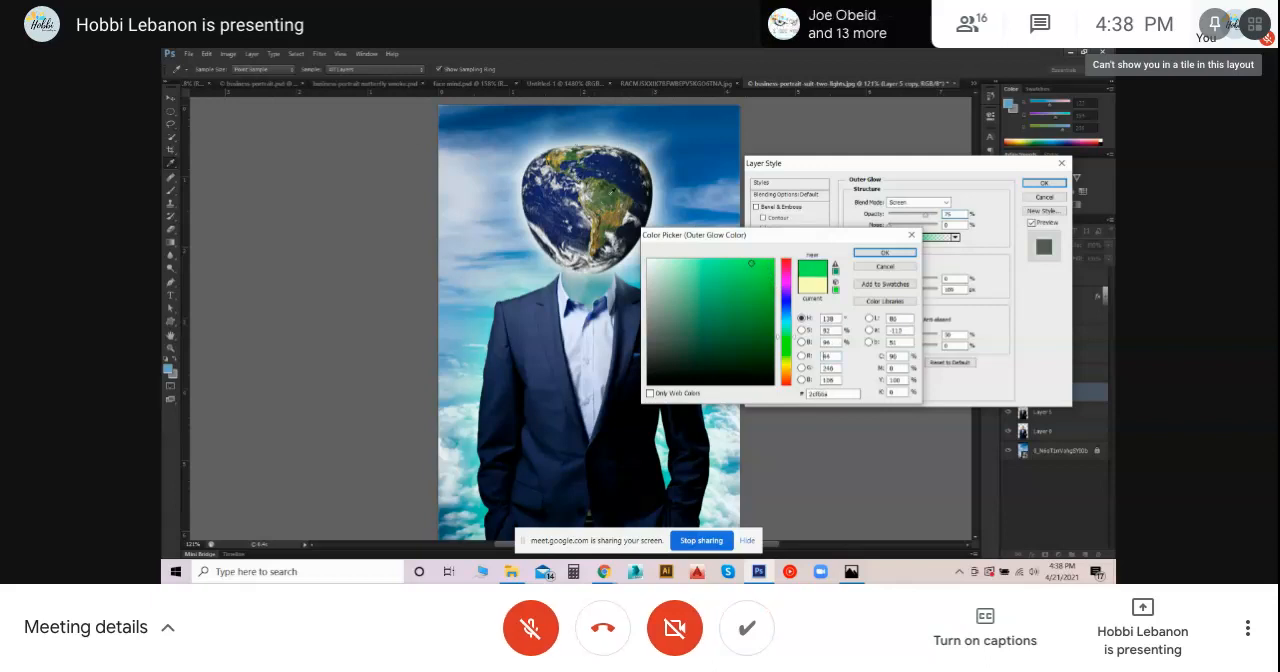
pyautogui.moveTo(714, 266)
pyautogui.mouseDown()
pyautogui.moveTo(696, 260)
pyautogui.moveTo(692, 279)
pyautogui.moveTo(738, 277)
pyautogui.moveTo(688, 293)
pyautogui.moveTo(699, 290)
pyautogui.moveTo(695, 309)
pyautogui.moveTo(735, 275)
pyautogui.moveTo(732, 293)
pyautogui.moveTo(749, 301)
pyautogui.mouseUp()
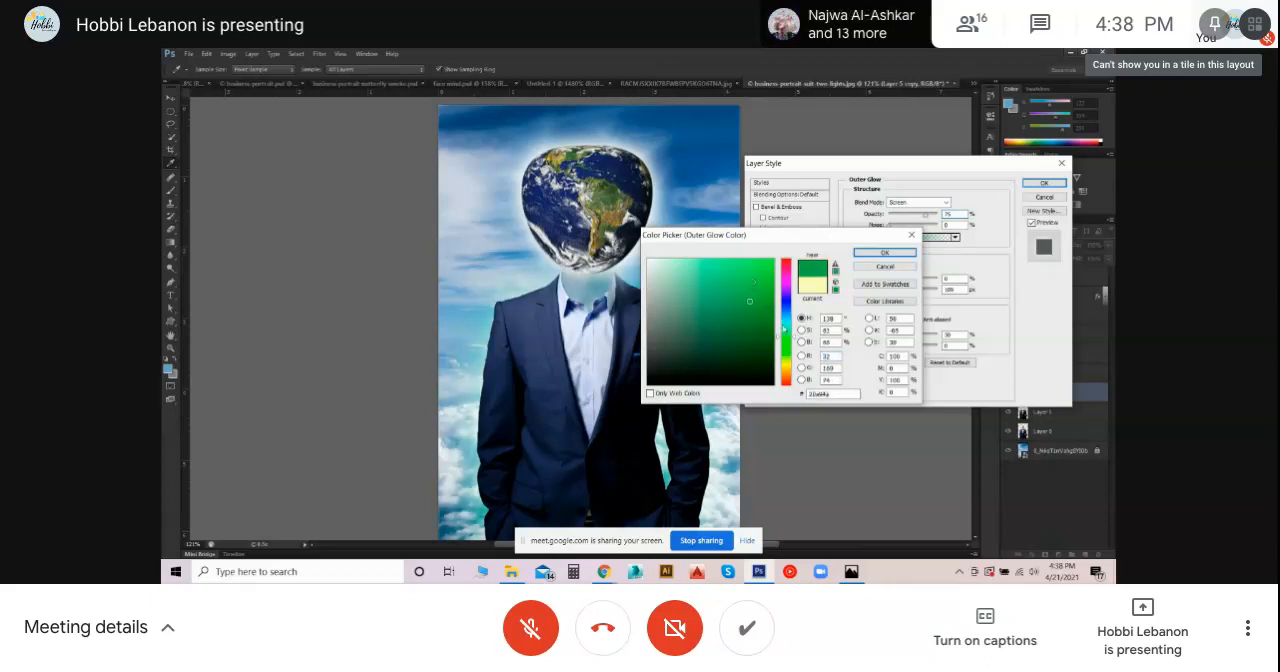
pyautogui.click(787, 330)
pyautogui.click(726, 325)
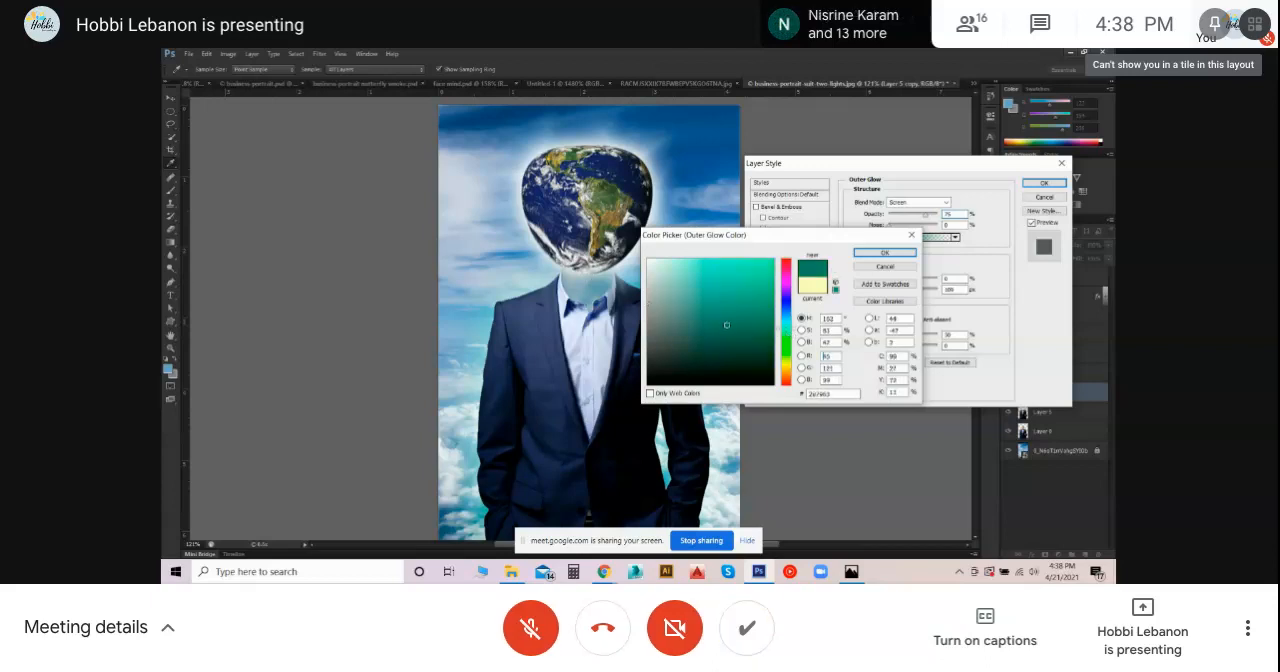
pyautogui.moveTo(727, 311)
pyautogui.mouseDown()
pyautogui.moveTo(740, 282)
pyautogui.moveTo(754, 333)
pyautogui.mouseUp()
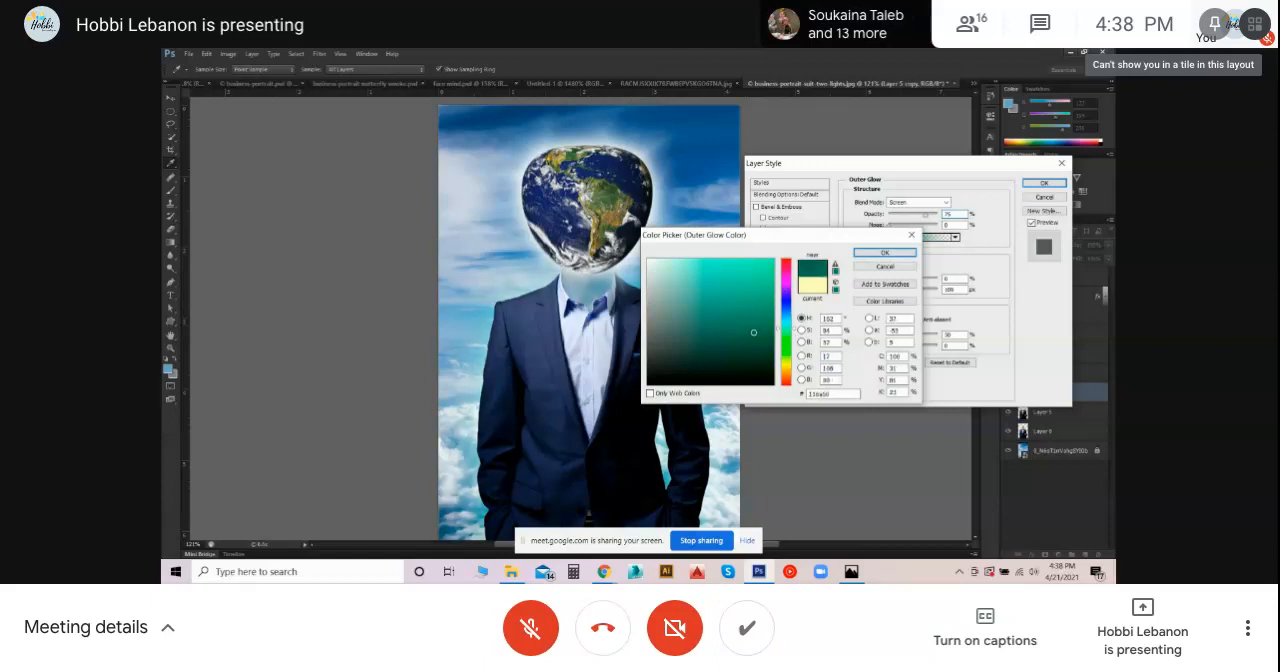
pyautogui.click(886, 253)
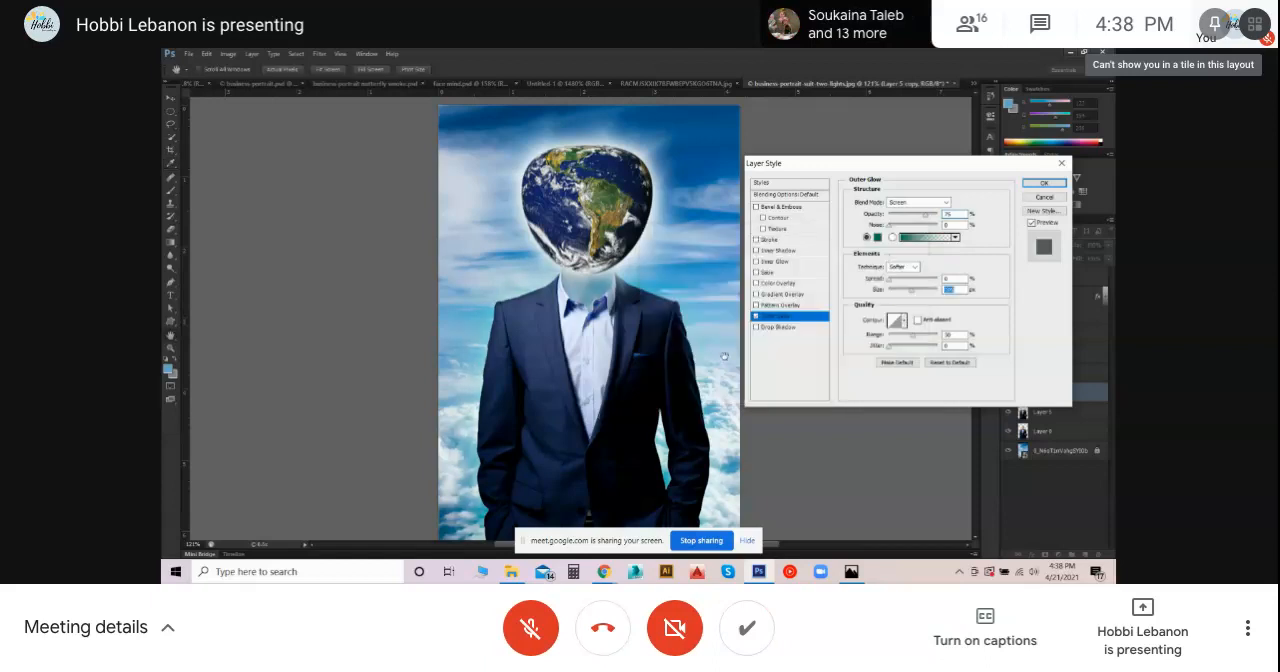
# - Shrink the suit's glow to a few pixels and recolor it with a solid bright green
pyautogui.click(867, 238)
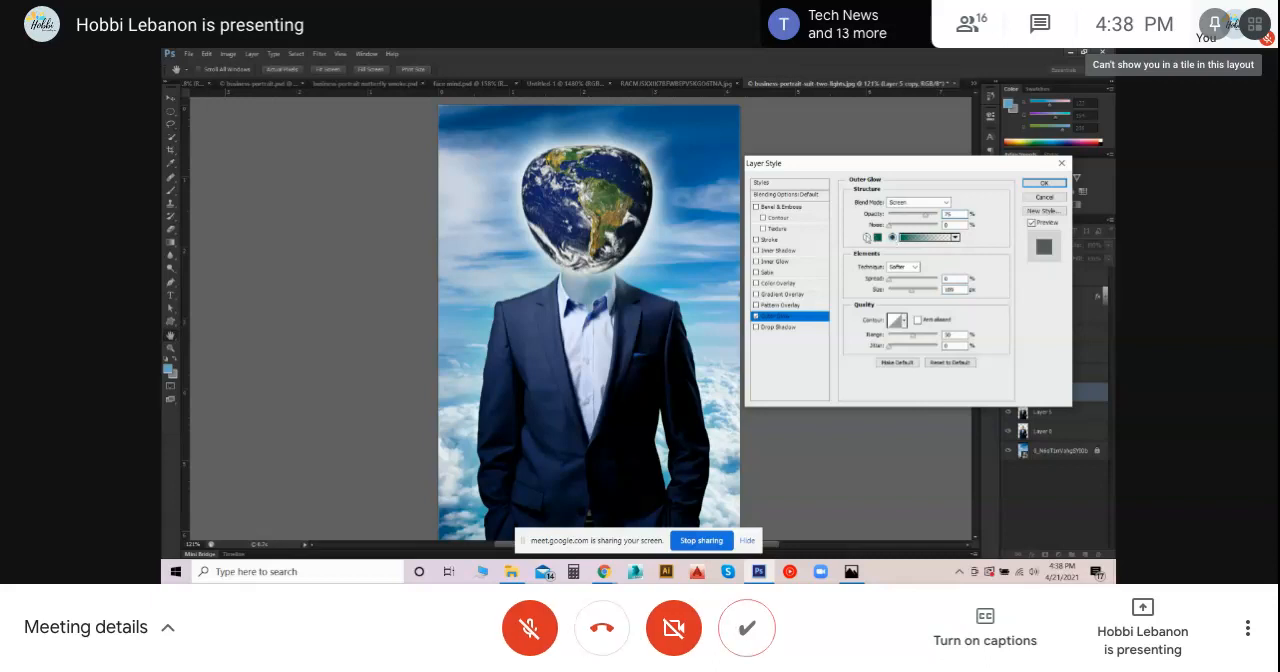
pyautogui.moveTo(914, 290)
pyautogui.mouseDown()
pyautogui.moveTo(938, 289)
pyautogui.moveTo(892, 296)
pyautogui.mouseUp()
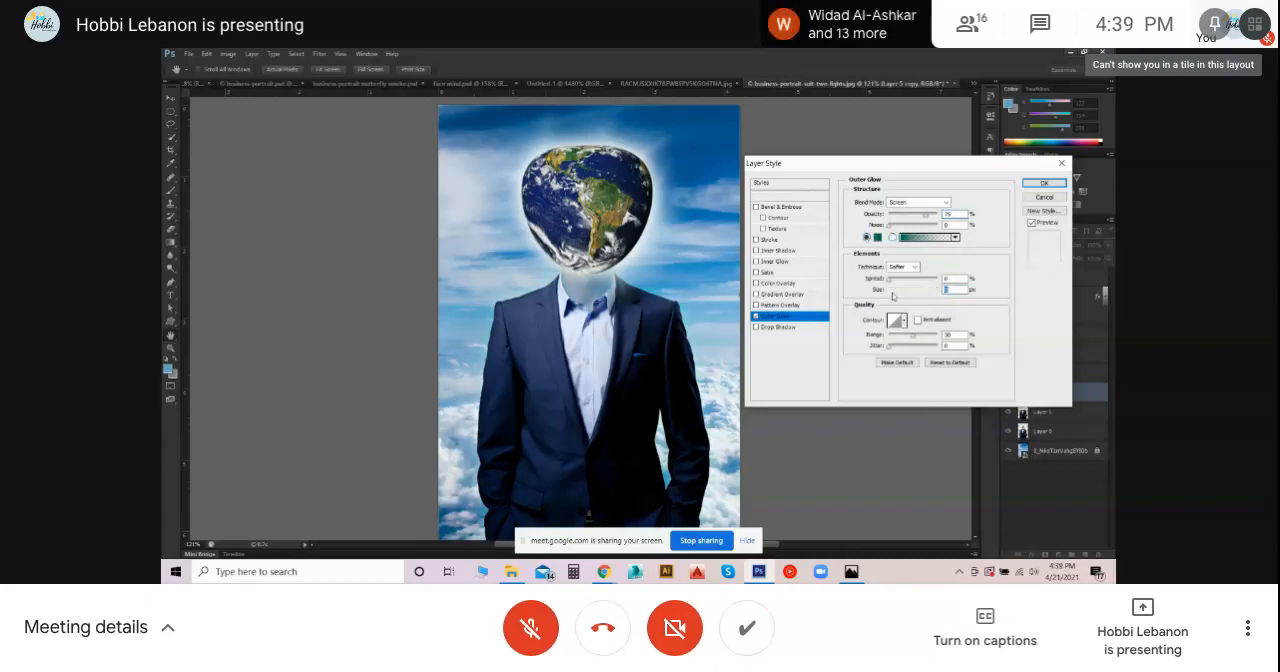
pyautogui.click(877, 237)
pyautogui.moveTo(729, 284); pyautogui.dragTo(698, 283)
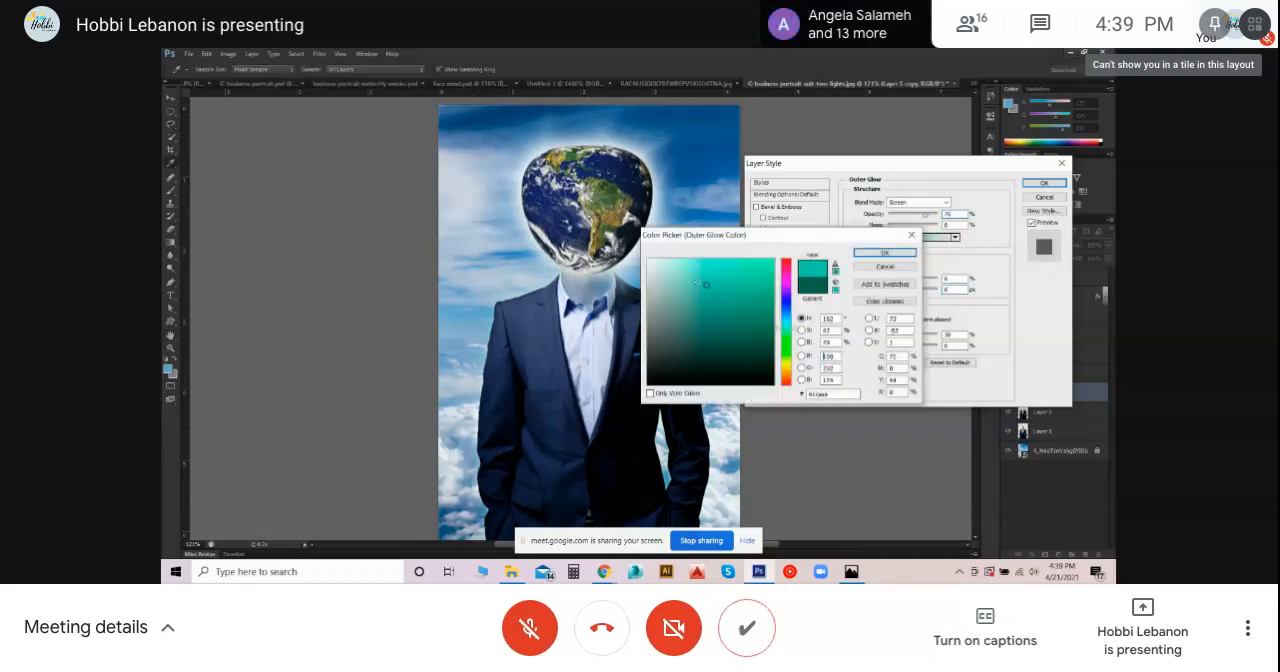
pyautogui.click(705, 274)
pyautogui.click(787, 345)
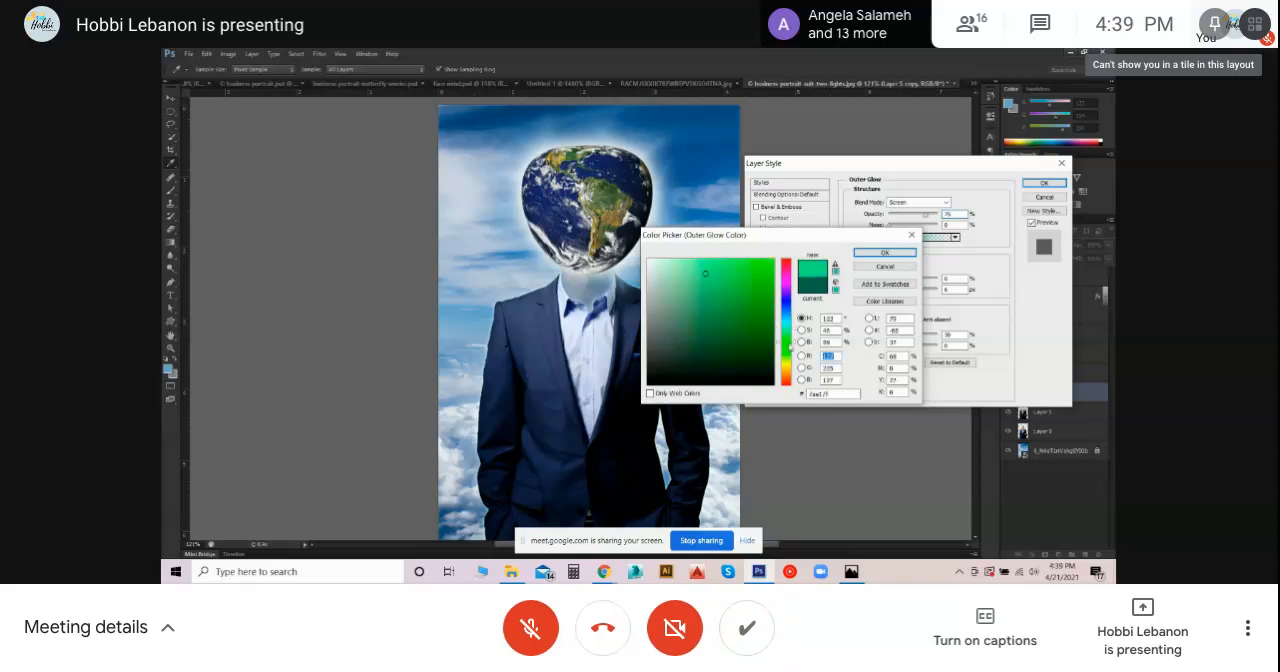
pyautogui.click(757, 271)
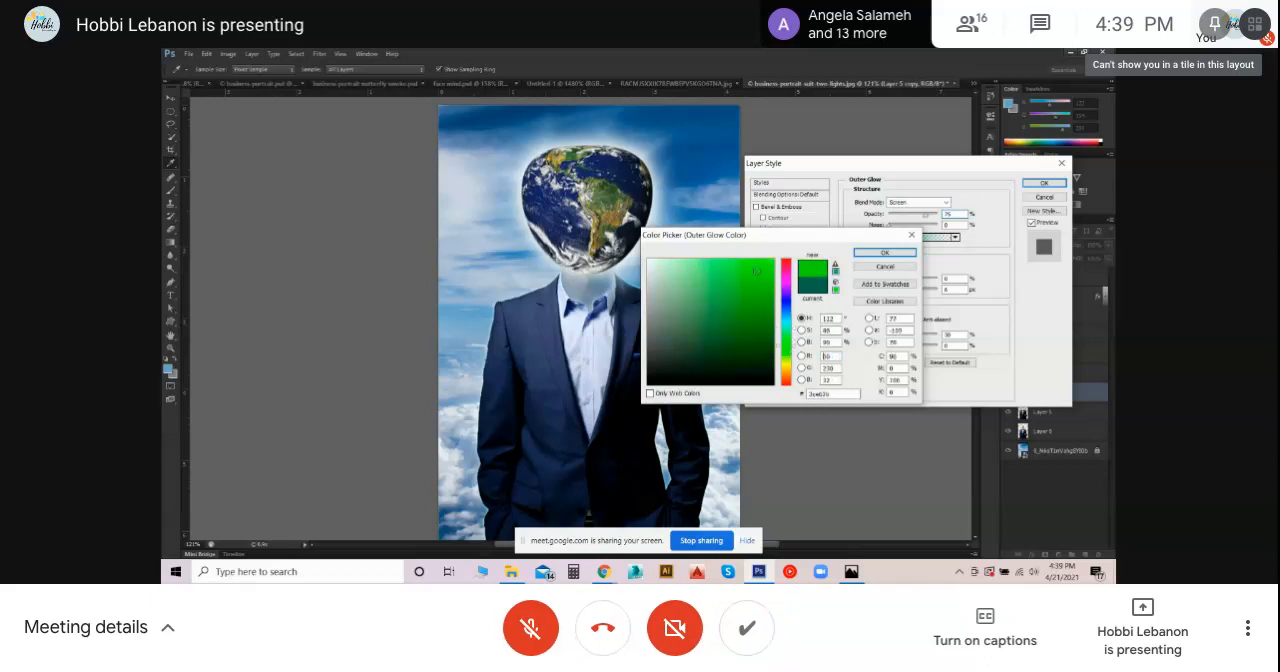
pyautogui.click(884, 253)
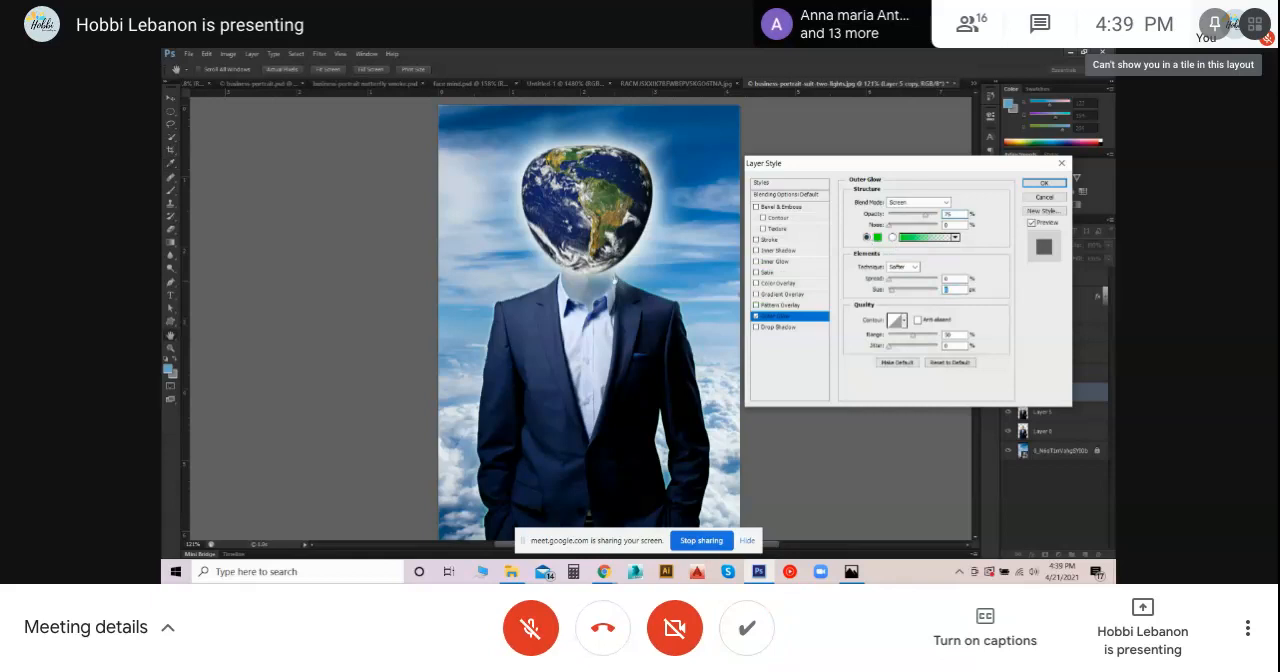
# - Enlarge the green Outer Glow around the suit and adjust its opacity
pyautogui.moveTo(890, 290); pyautogui.dragTo(918, 290)
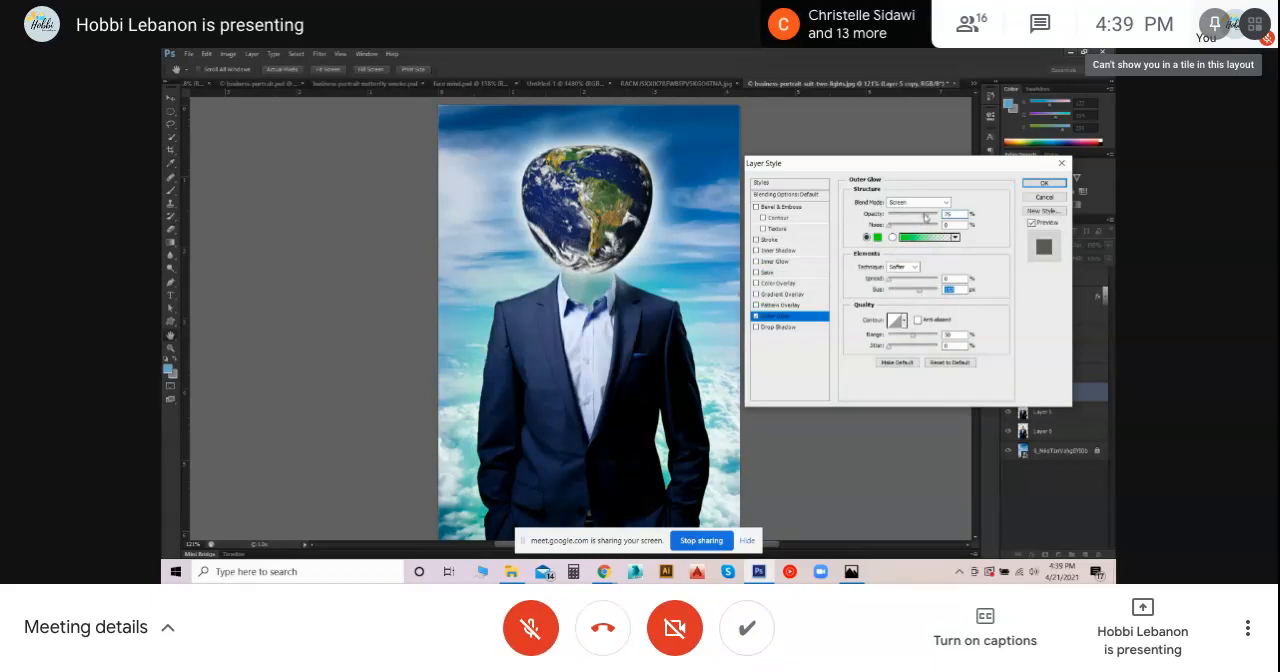
pyautogui.moveTo(871, 216); pyautogui.dragTo(937, 218)
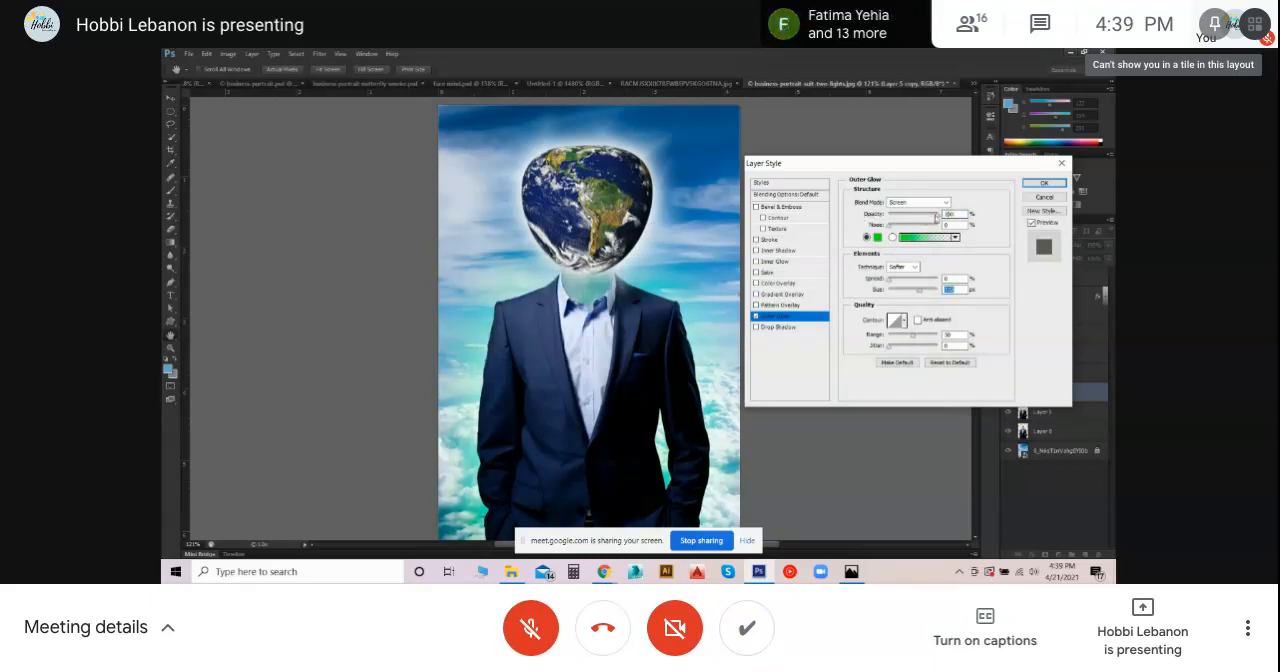
pyautogui.doubleClick(948, 214)
pyautogui.moveTo(948, 219); pyautogui.dragTo(926, 221)
# - Switch the suit's Outer Glow to a green gradient and try different opacities for its transparent end stop
pyautogui.click(948, 238)
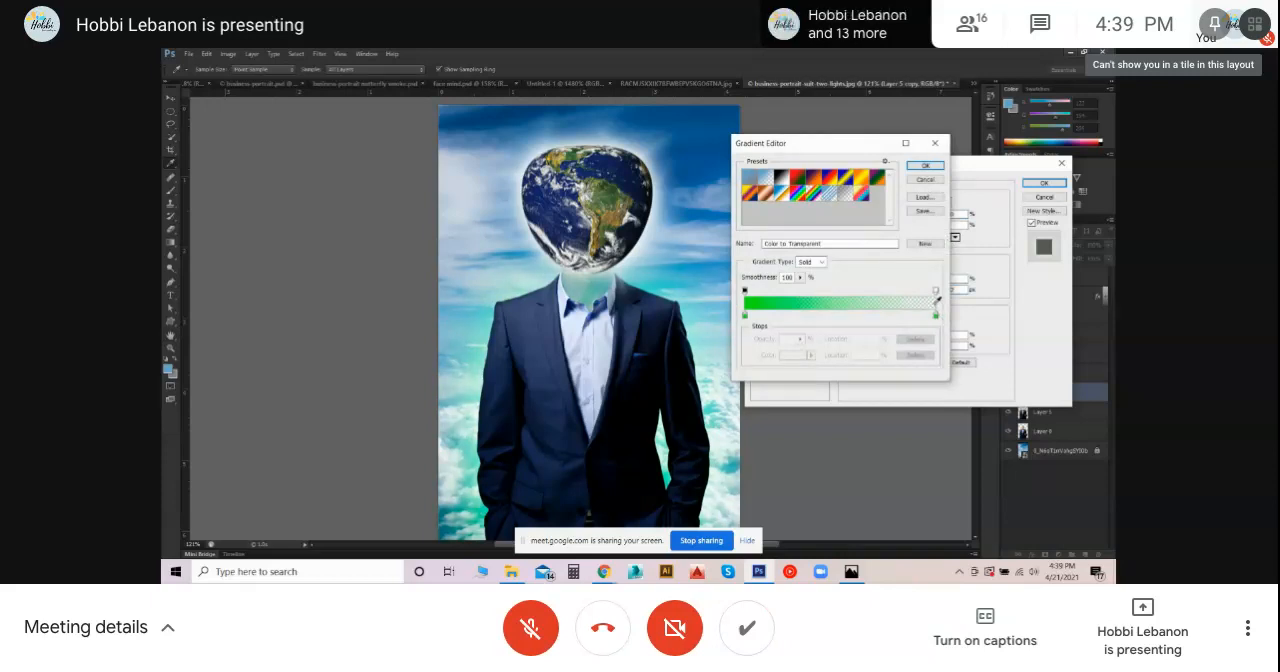
pyautogui.click(936, 290)
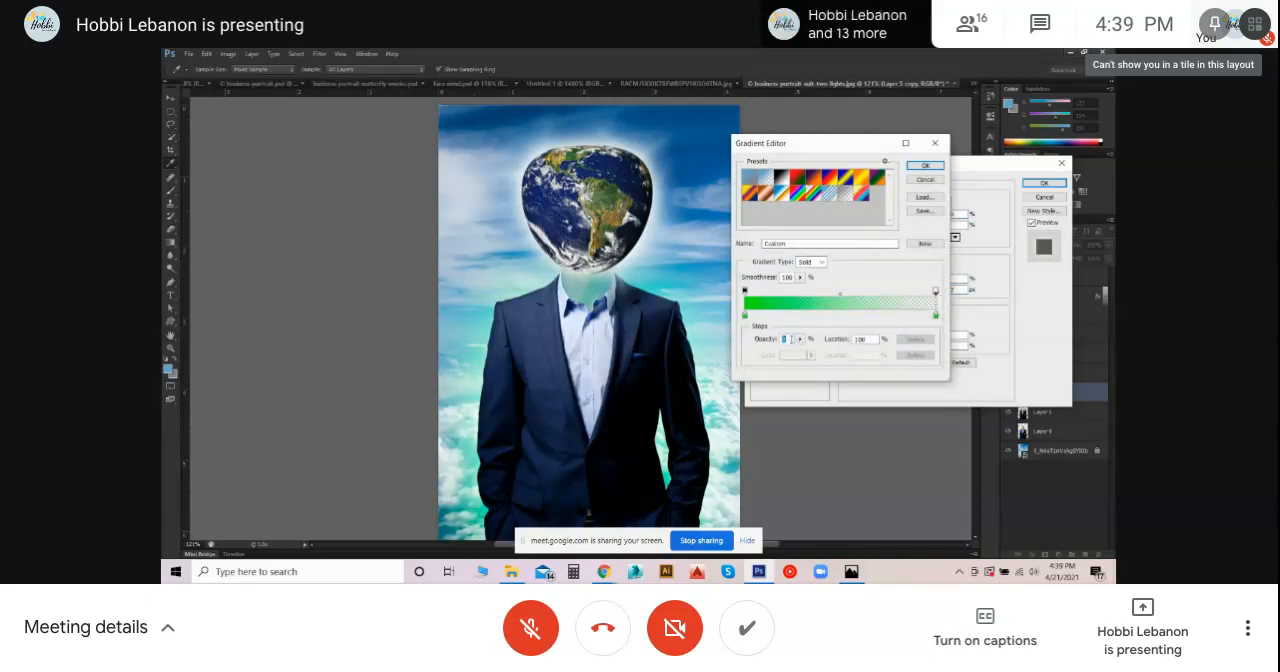
pyautogui.write('100')
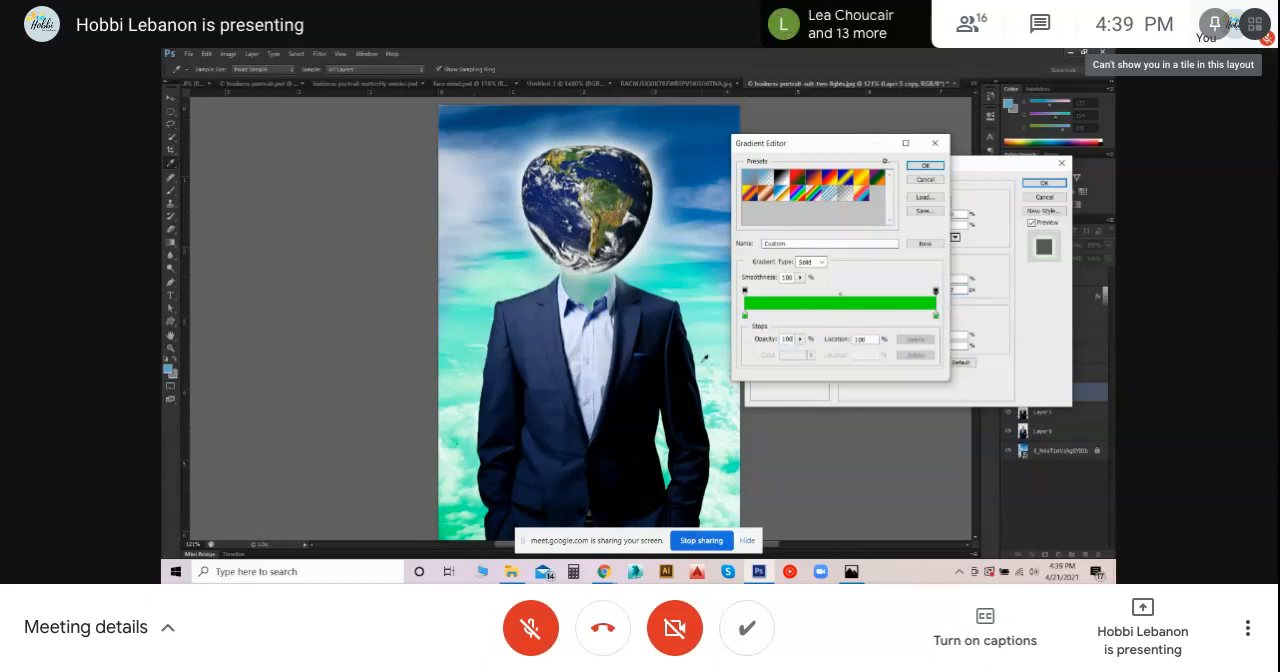
pyautogui.press('BackSpace')
pyautogui.press('BackSpace')
pyautogui.write('50')
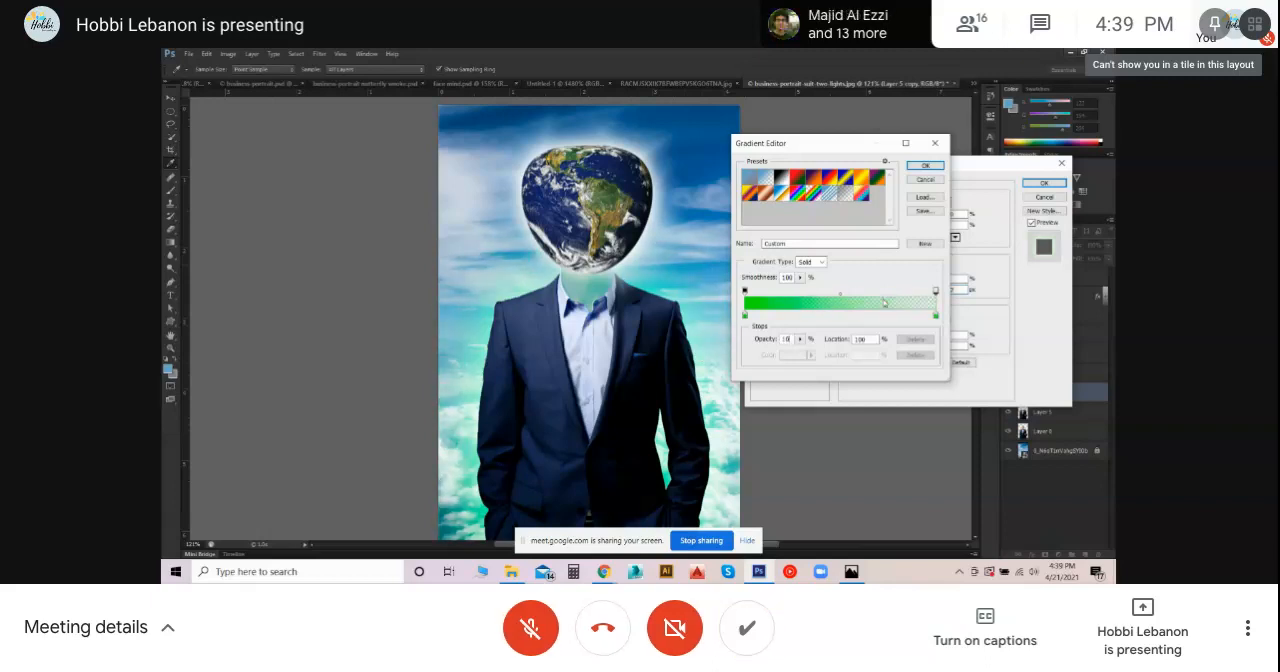
pyautogui.click(885, 275)
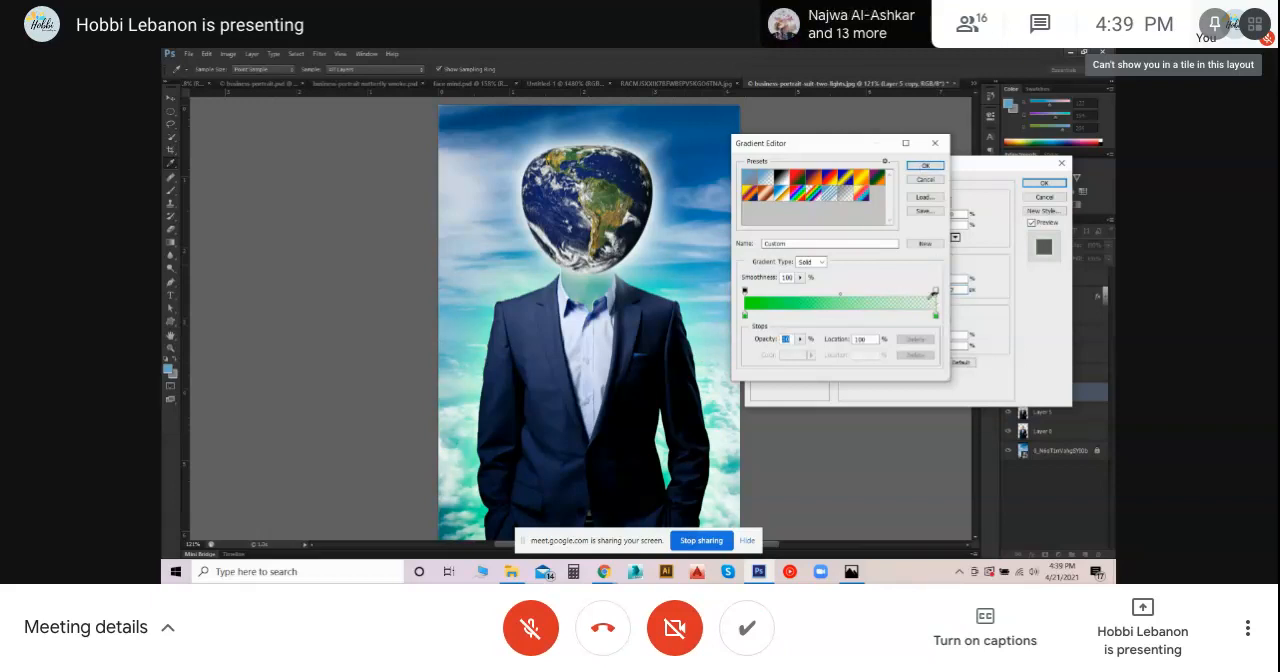
pyautogui.click(744, 290)
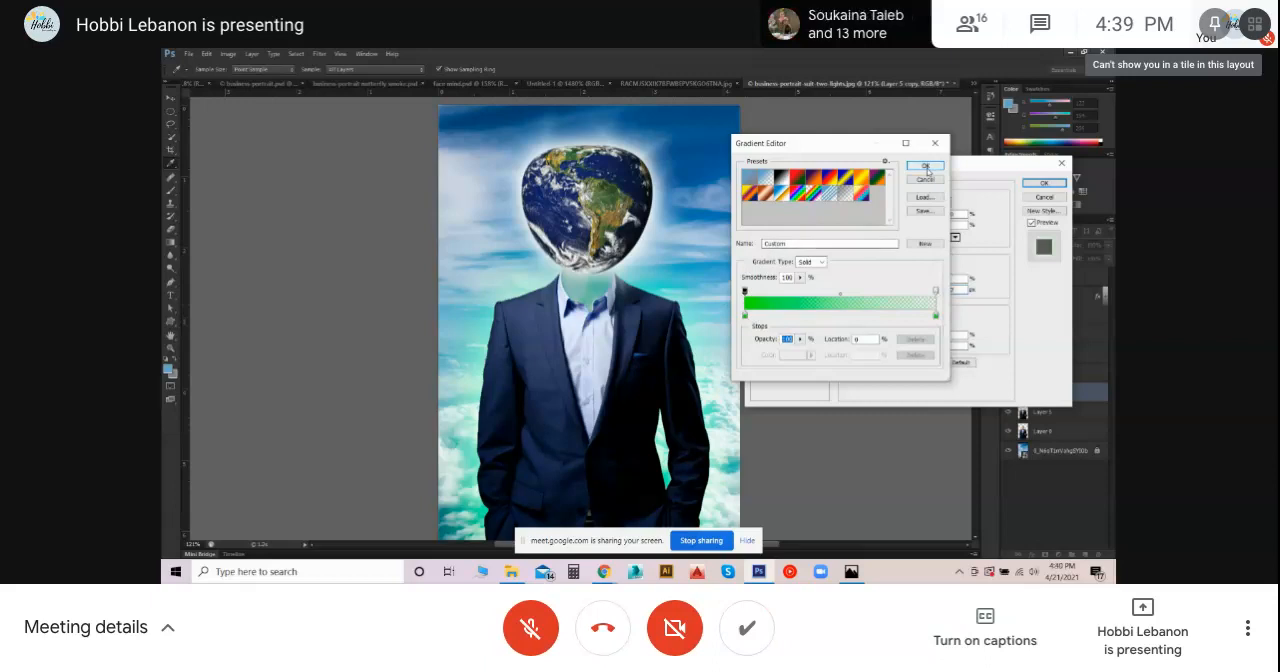
pyautogui.click(927, 168)
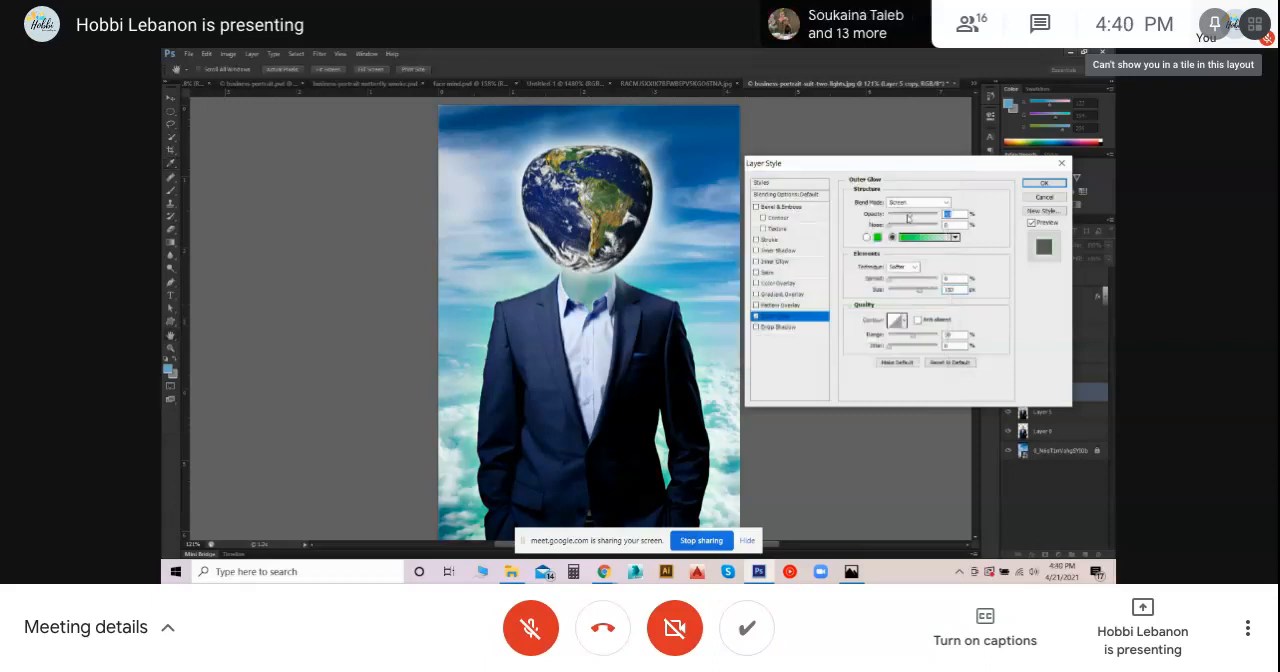
# - Raise the suit's Outer Glow opacity to 100% and reduce the glow size to about 95 px
pyautogui.moveTo(892, 219); pyautogui.dragTo(943, 224)
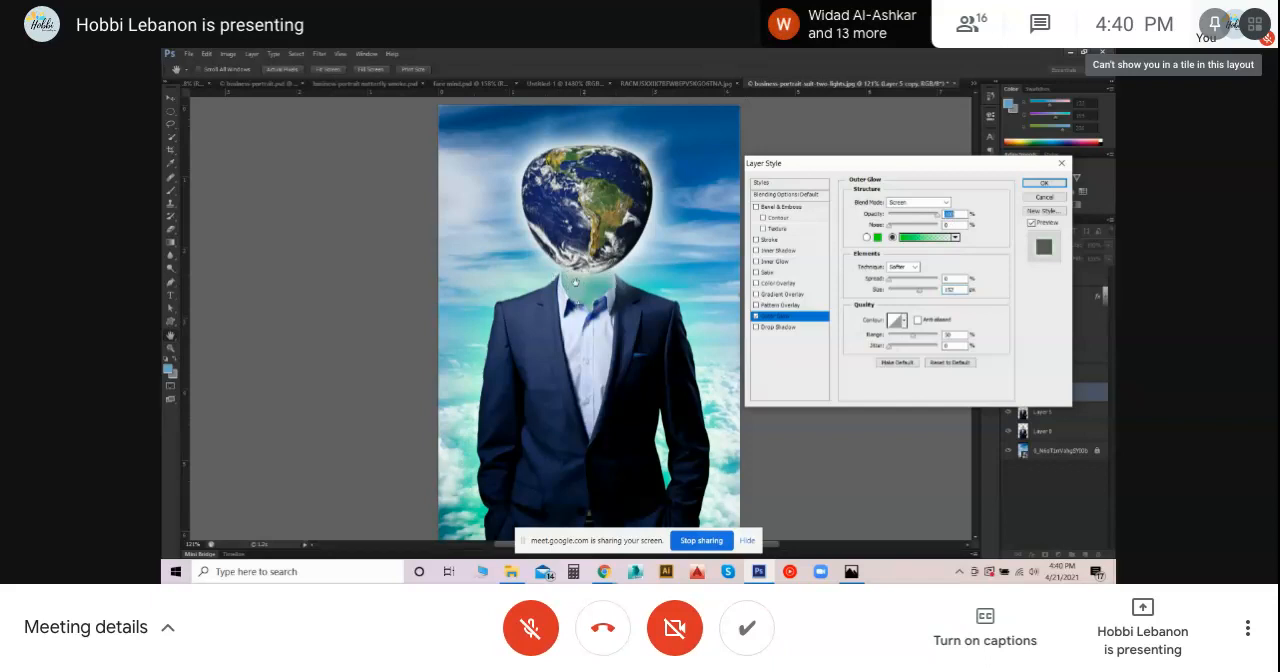
pyautogui.moveTo(925, 168); pyautogui.dragTo(869, 174)
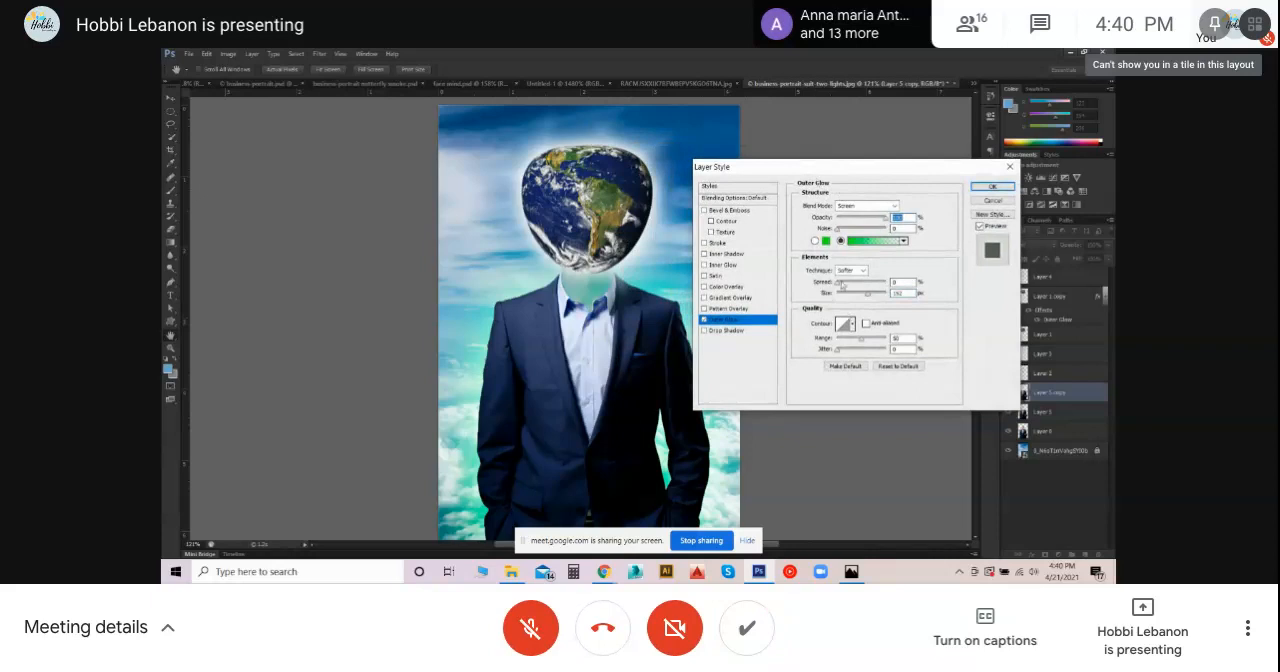
pyautogui.moveTo(869, 297); pyautogui.dragTo(855, 298)
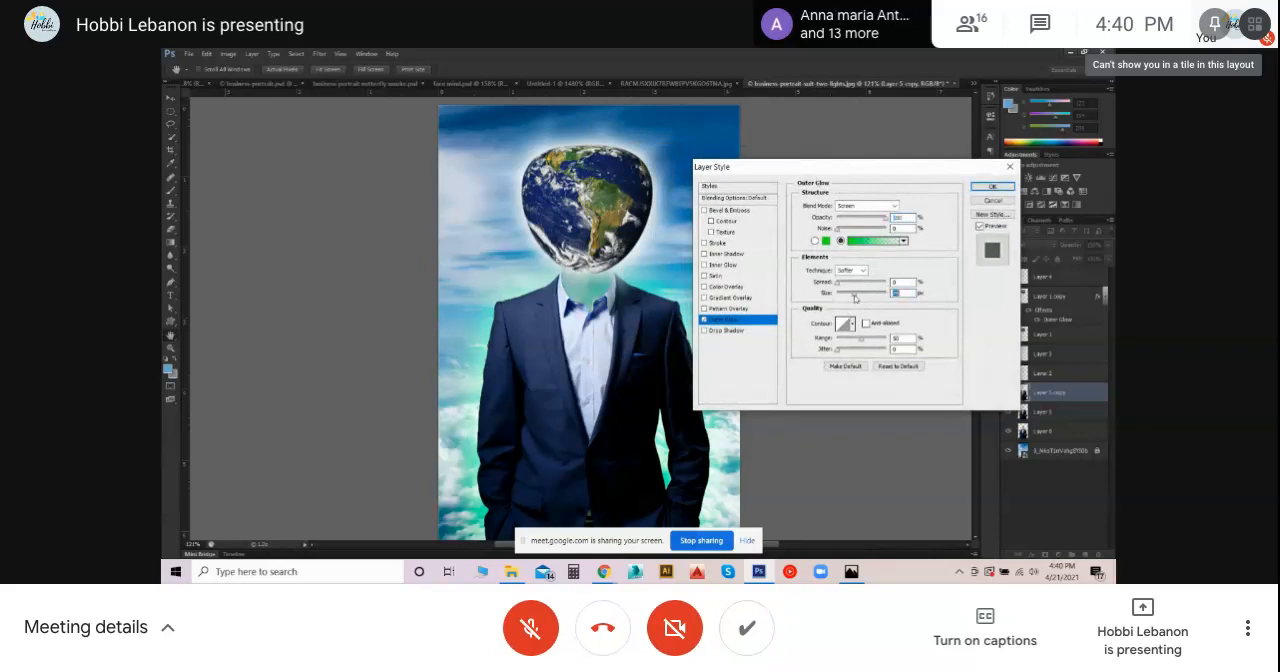
# - Try a full spread on the suit's Outer Glow, settle on a low spread, and apply the layer style
pyautogui.click(841, 284)
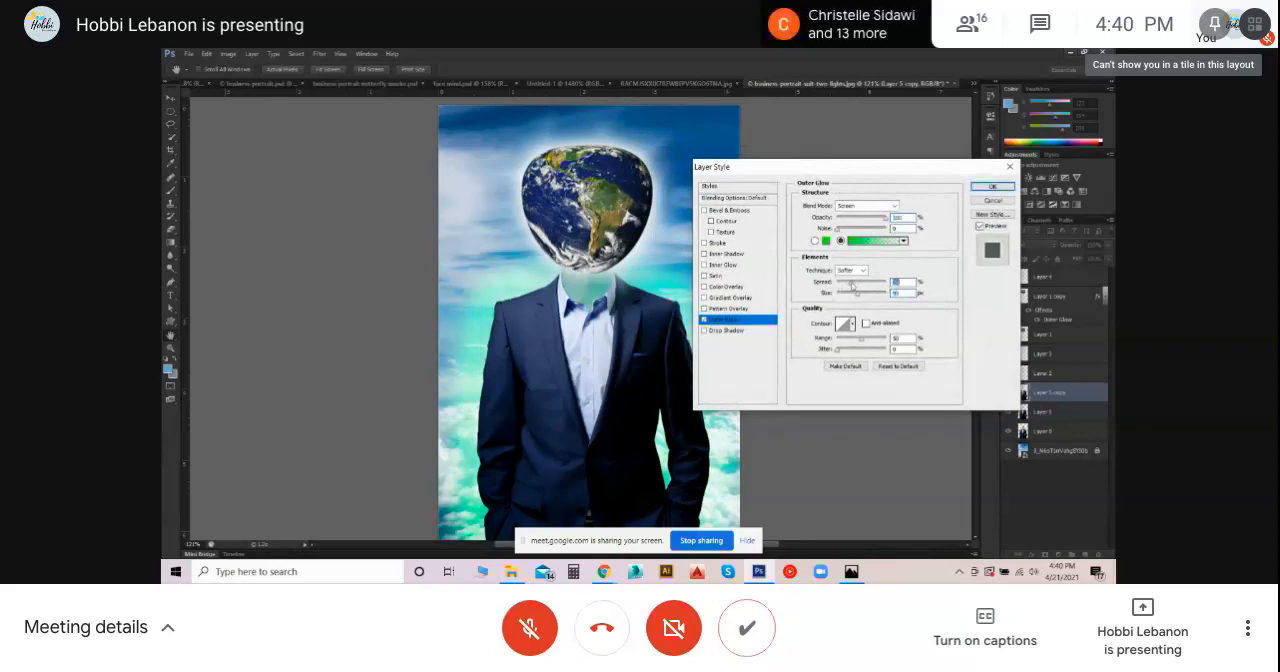
pyautogui.moveTo(841, 284); pyautogui.dragTo(928, 282)
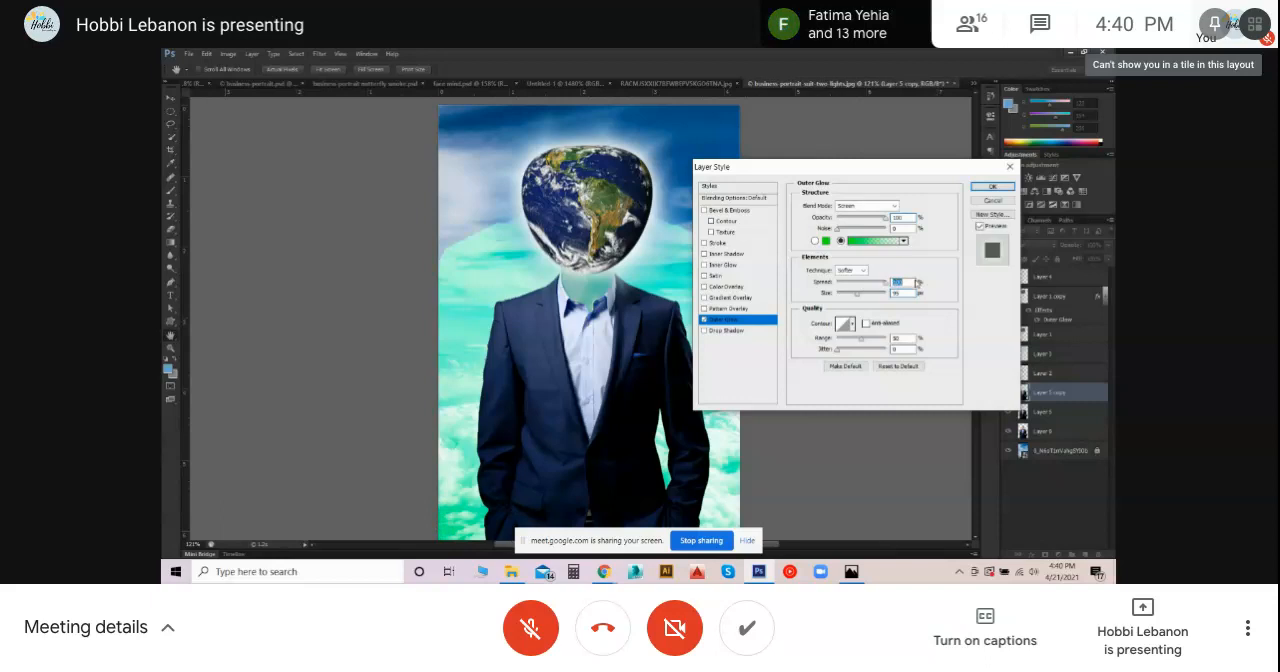
pyautogui.moveTo(886, 288); pyautogui.dragTo(843, 290)
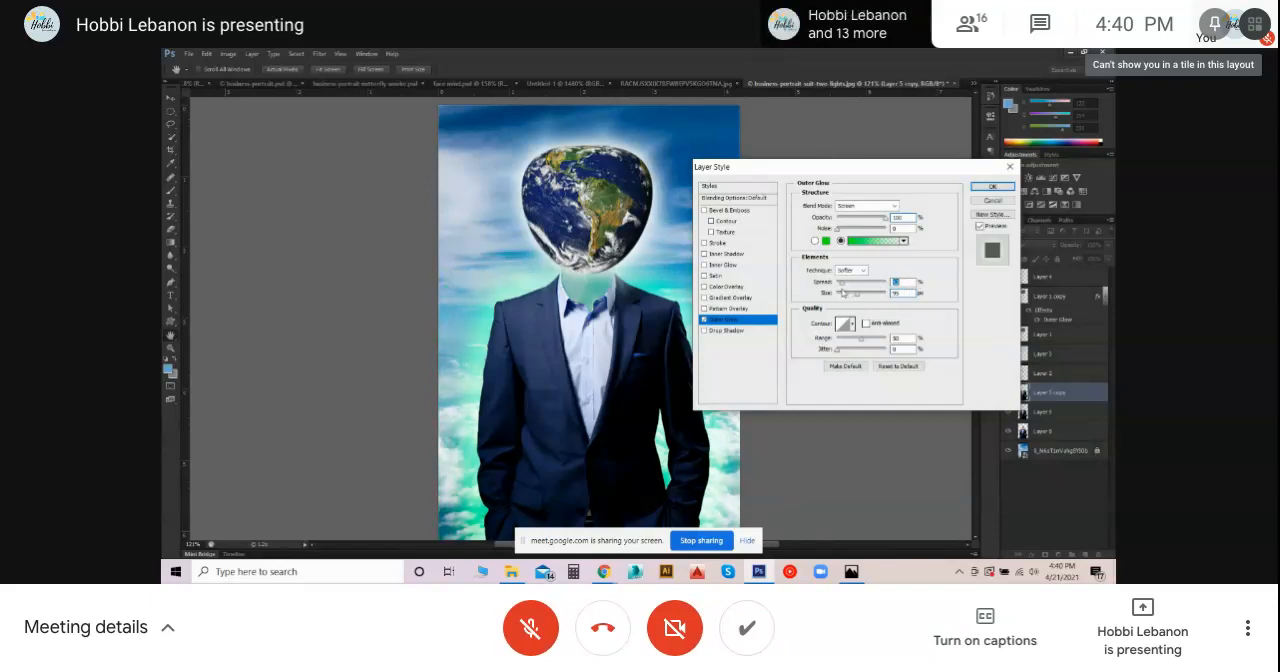
pyautogui.moveTo(798, 171); pyautogui.dragTo(824, 113)
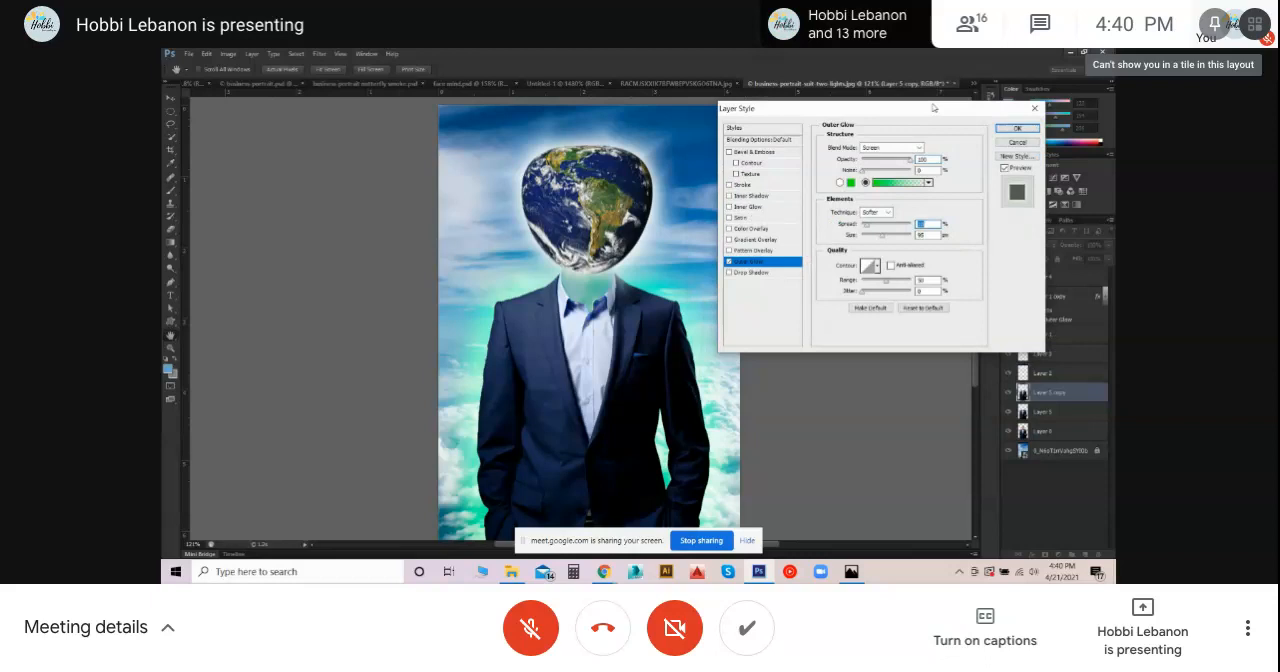
pyautogui.click(1017, 129)
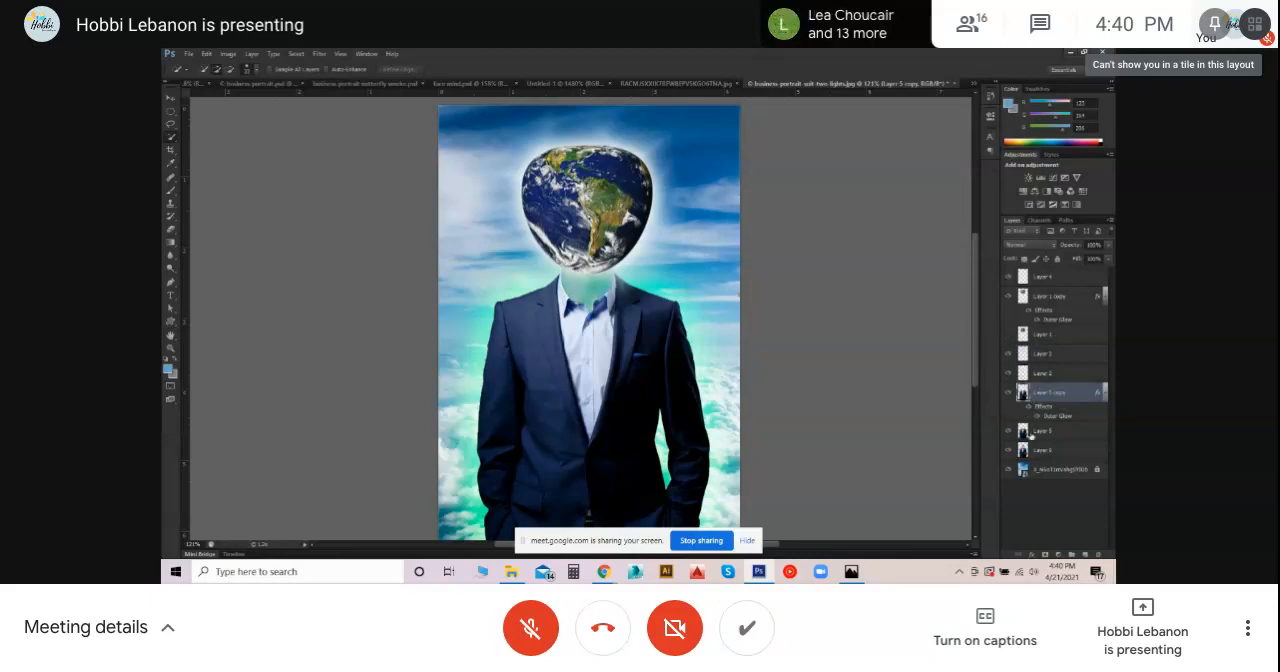
# - Open the color of the globe's Outer Glow and sample teal tones from the neck and the sky
pyautogui.click(1046, 432)
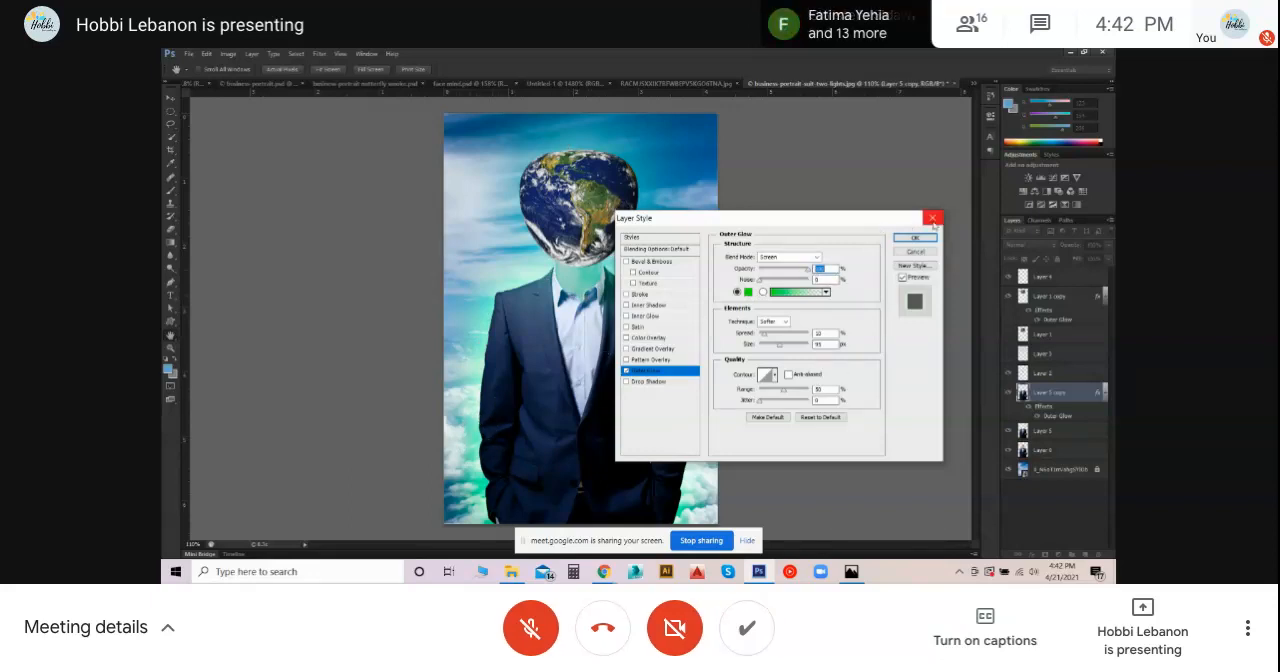
pyautogui.click(932, 218)
pyautogui.doubleClick(1055, 319)
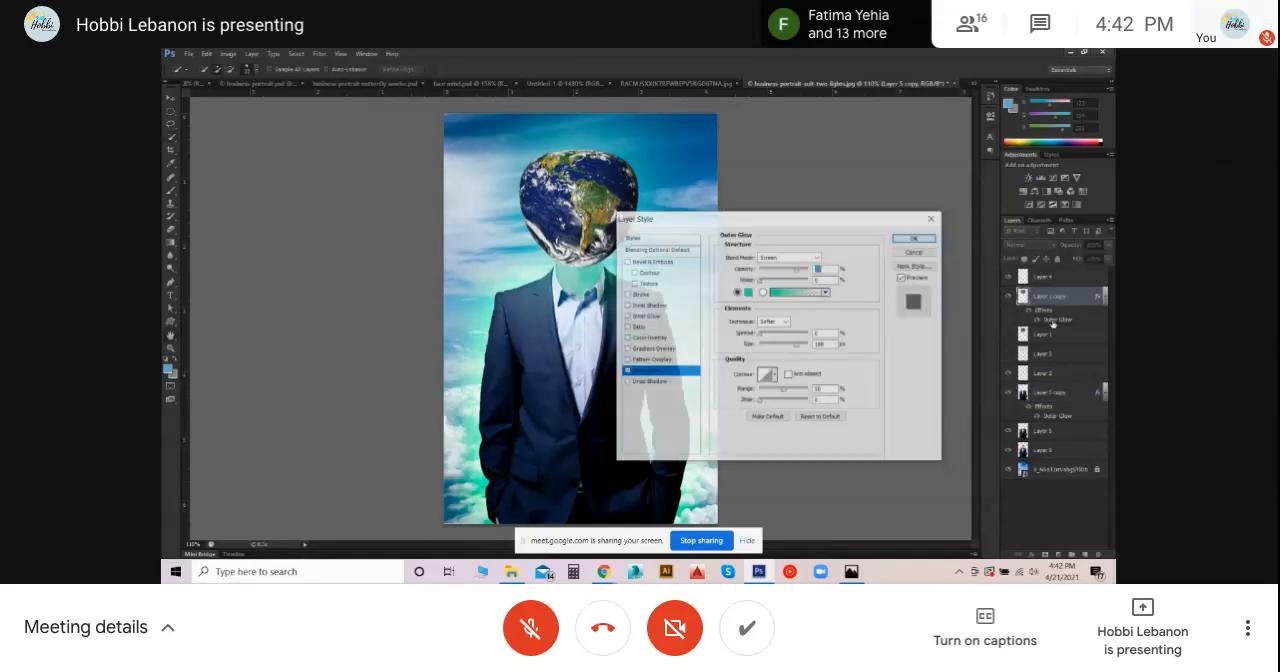
pyautogui.click(749, 292)
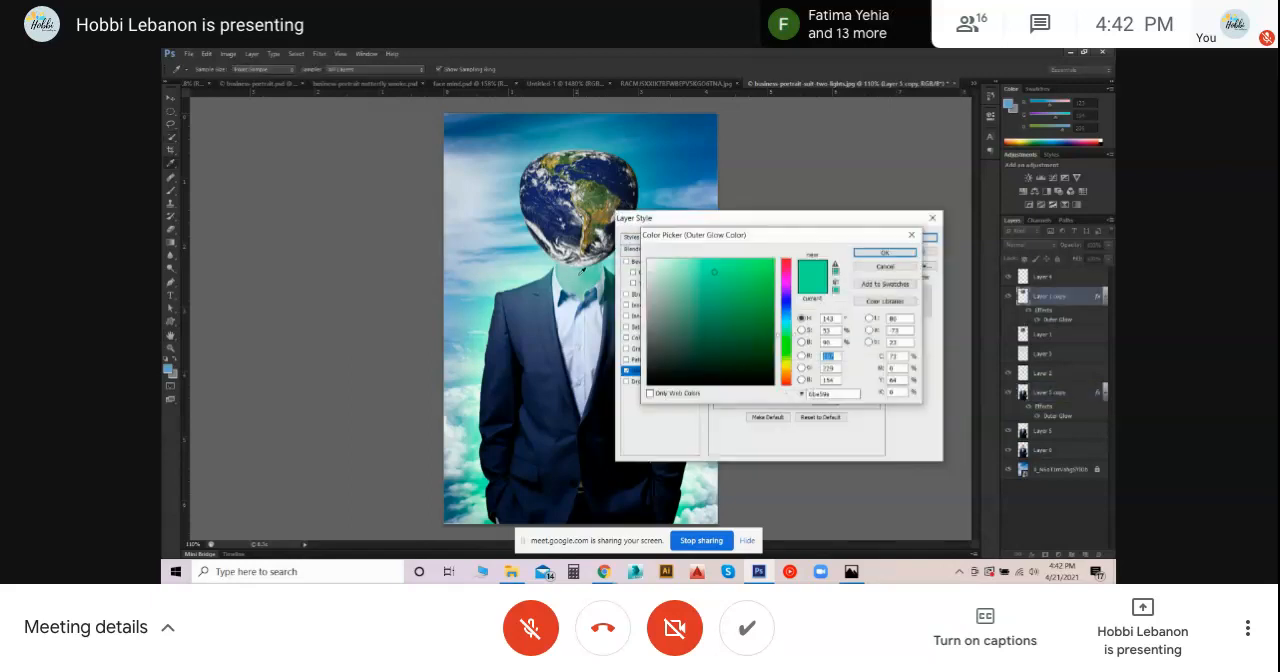
pyautogui.click(584, 278)
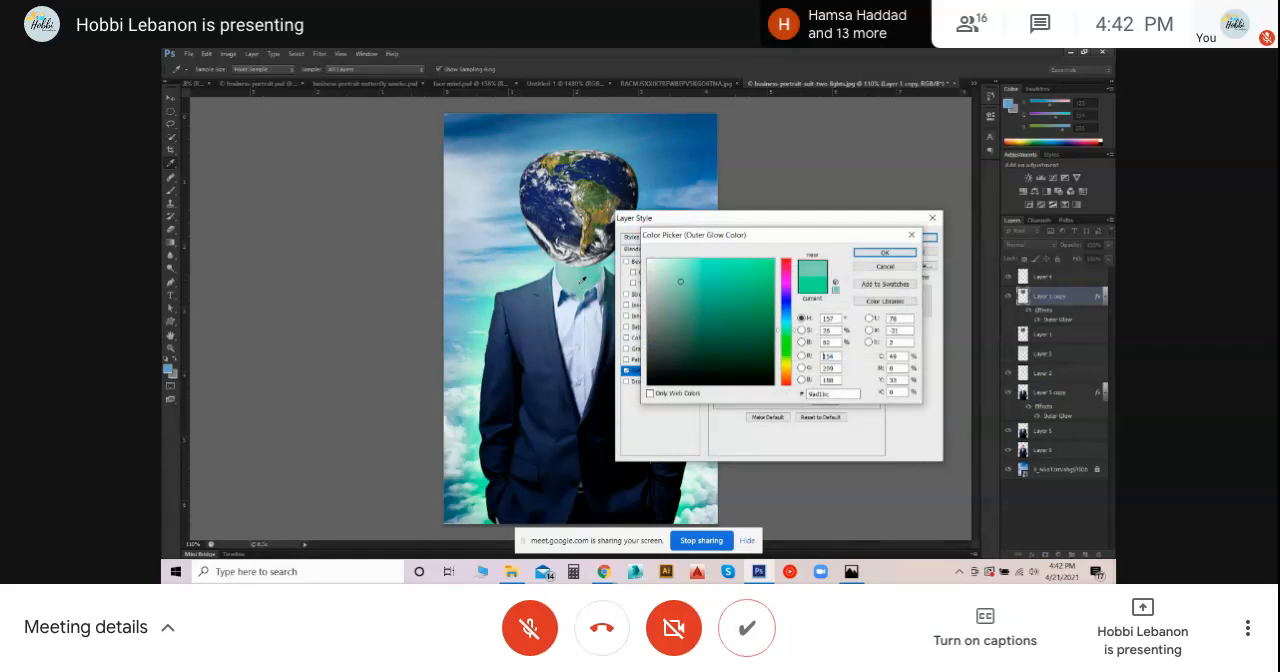
pyautogui.click(513, 282)
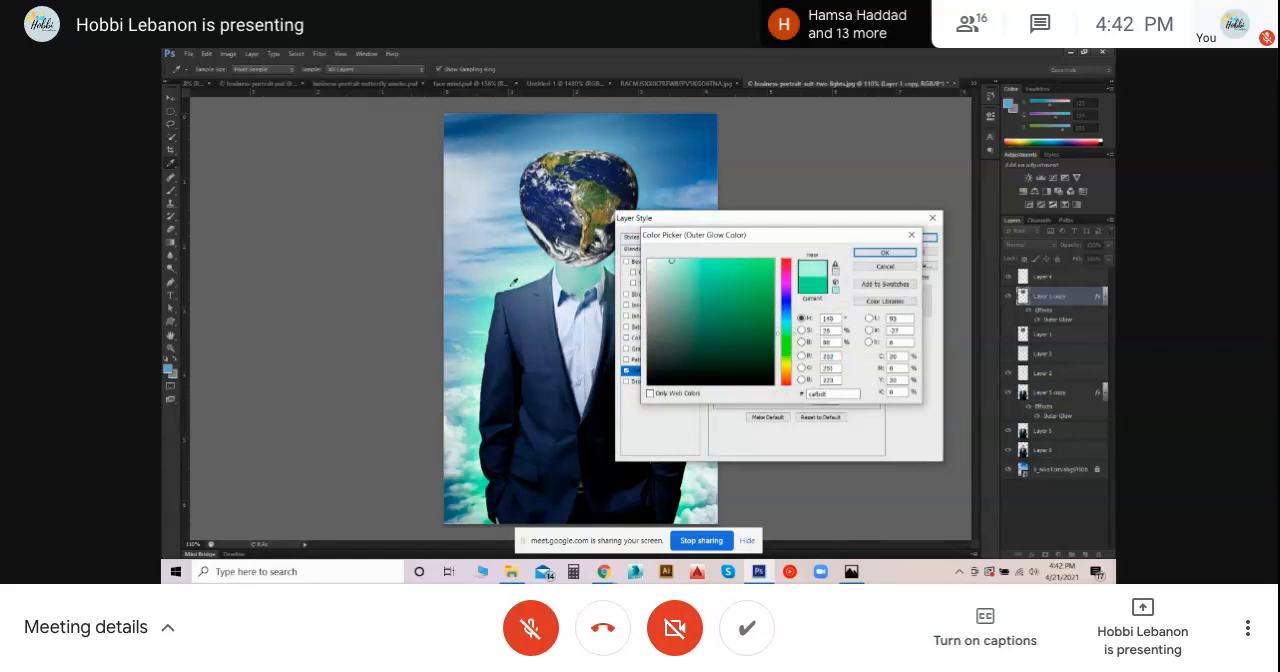
# - Set the globe's Outer Glow to a bright saturated green and apply the layer style
pyautogui.click(760, 270)
pyautogui.click(762, 283)
pyautogui.click(756, 276)
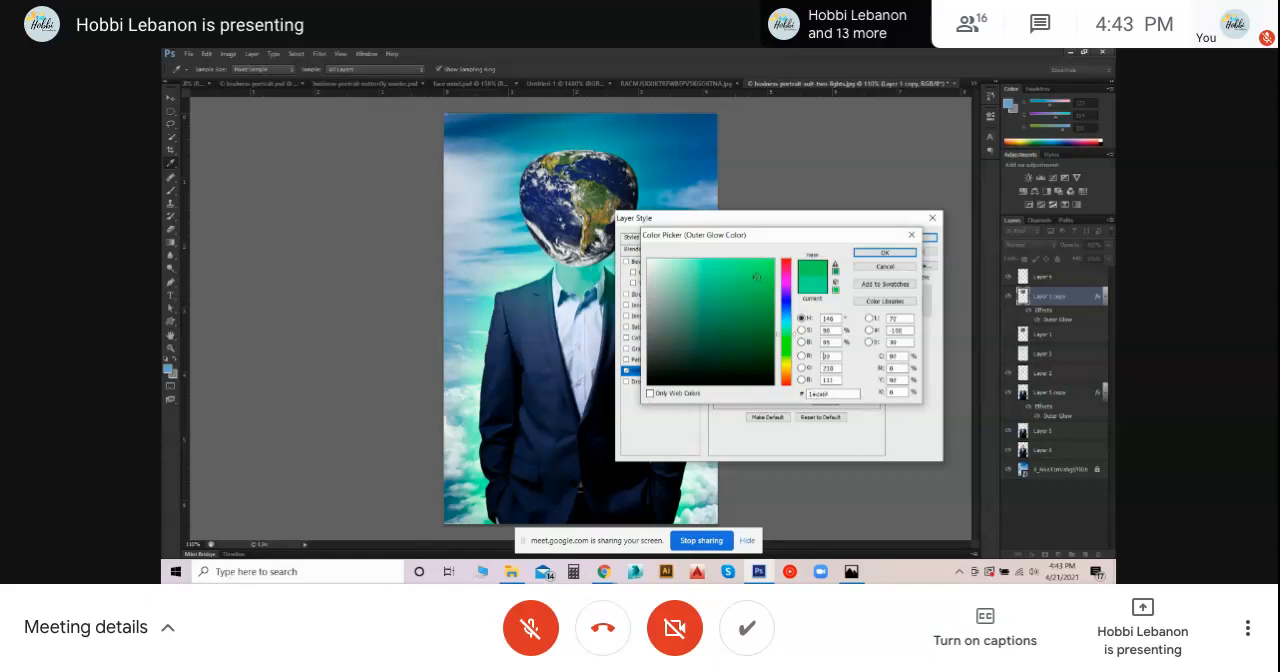
pyautogui.click(758, 268)
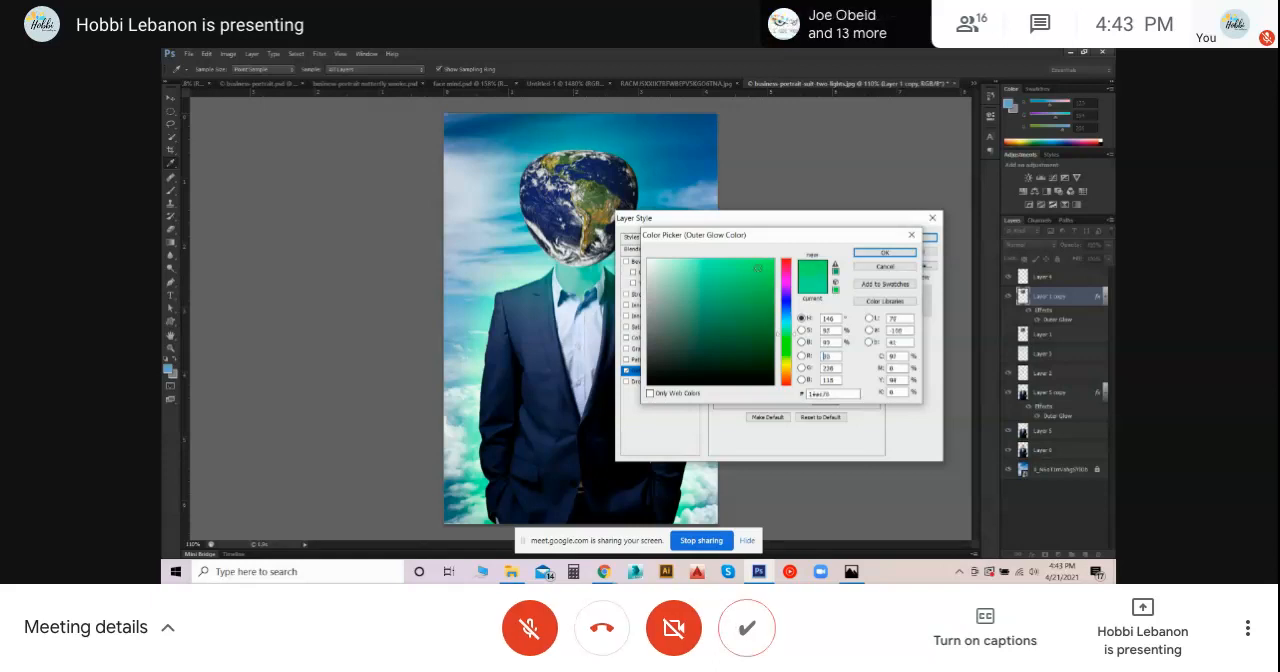
pyautogui.click(891, 254)
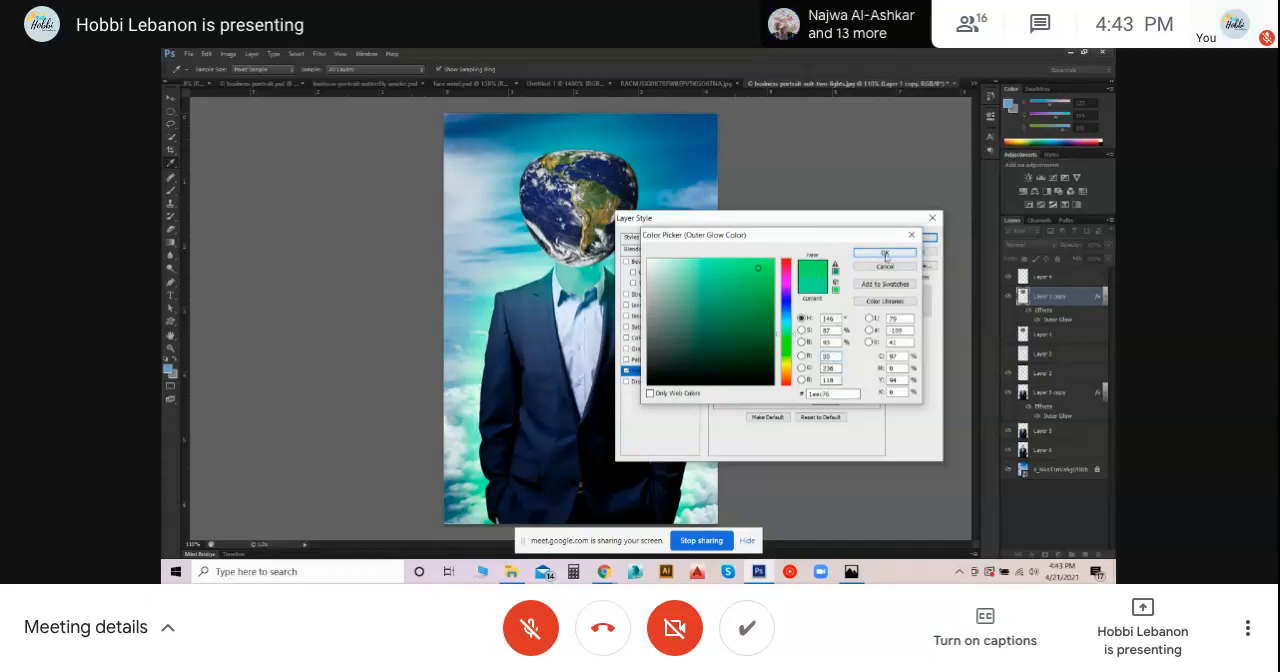
pyautogui.moveTo(757, 268); pyautogui.dragTo(763, 266)
pyautogui.click(884, 252)
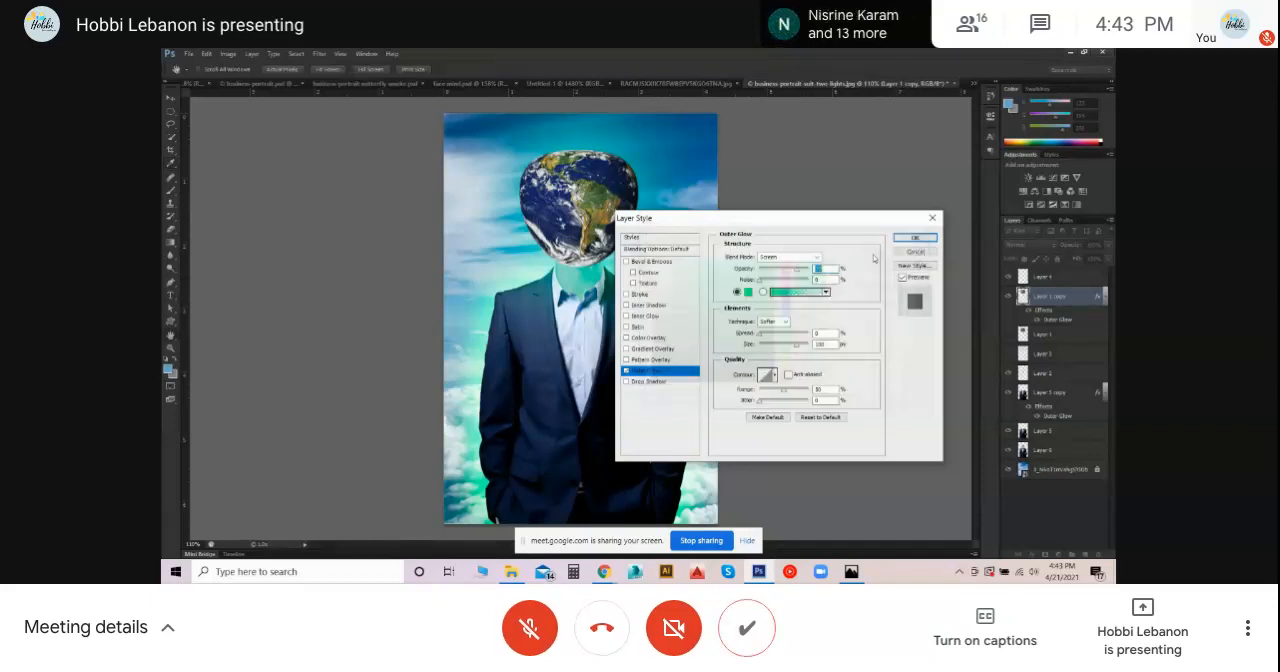
pyautogui.click(932, 241)
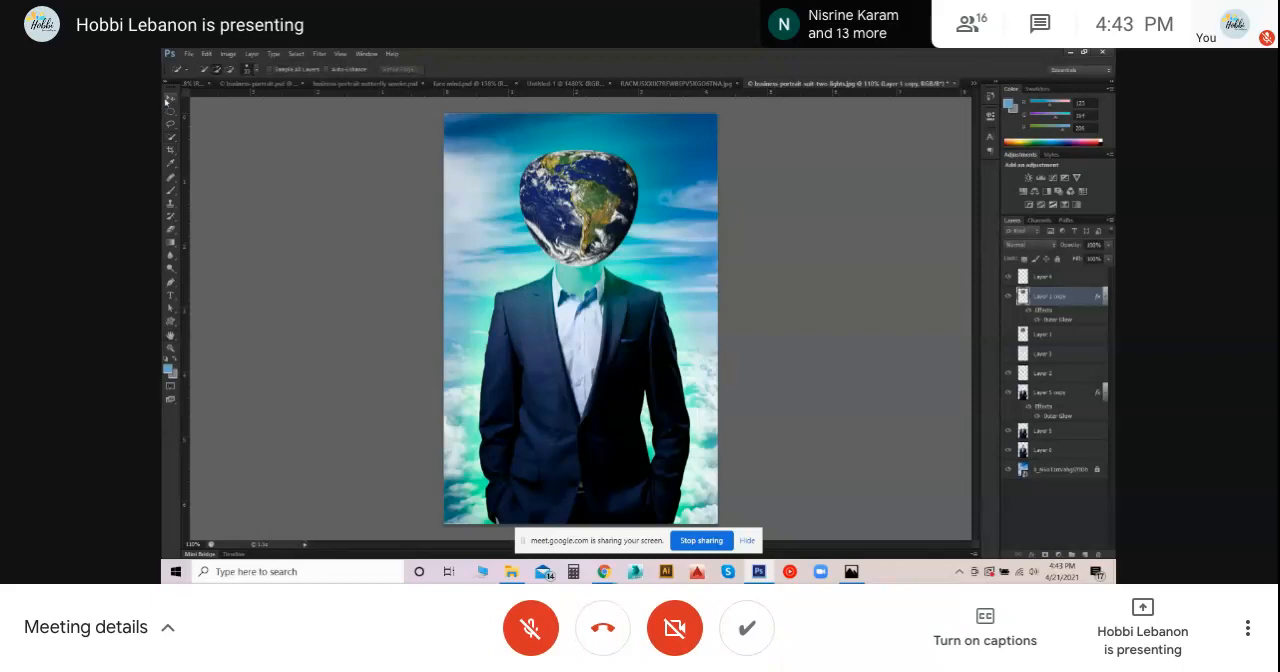
pyautogui.click(169, 99)
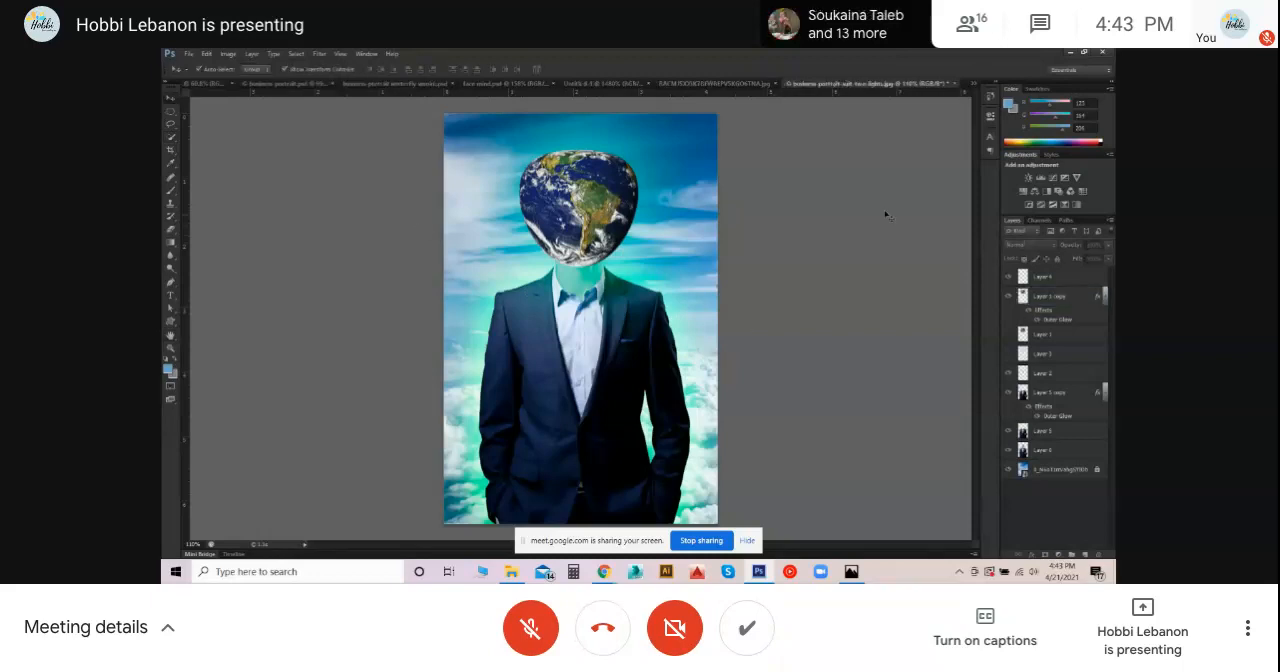
pyautogui.click(1045, 434)
pyautogui.click(1045, 455)
pyautogui.click(1059, 394)
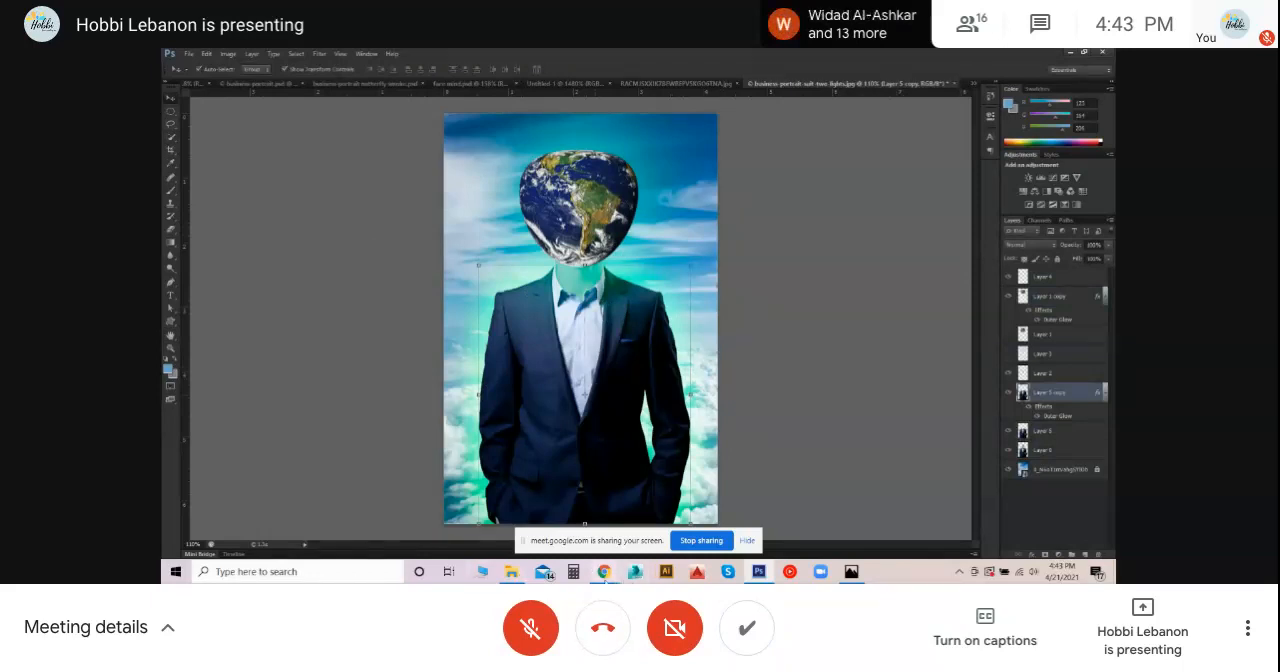
pyautogui.click(817, 371)
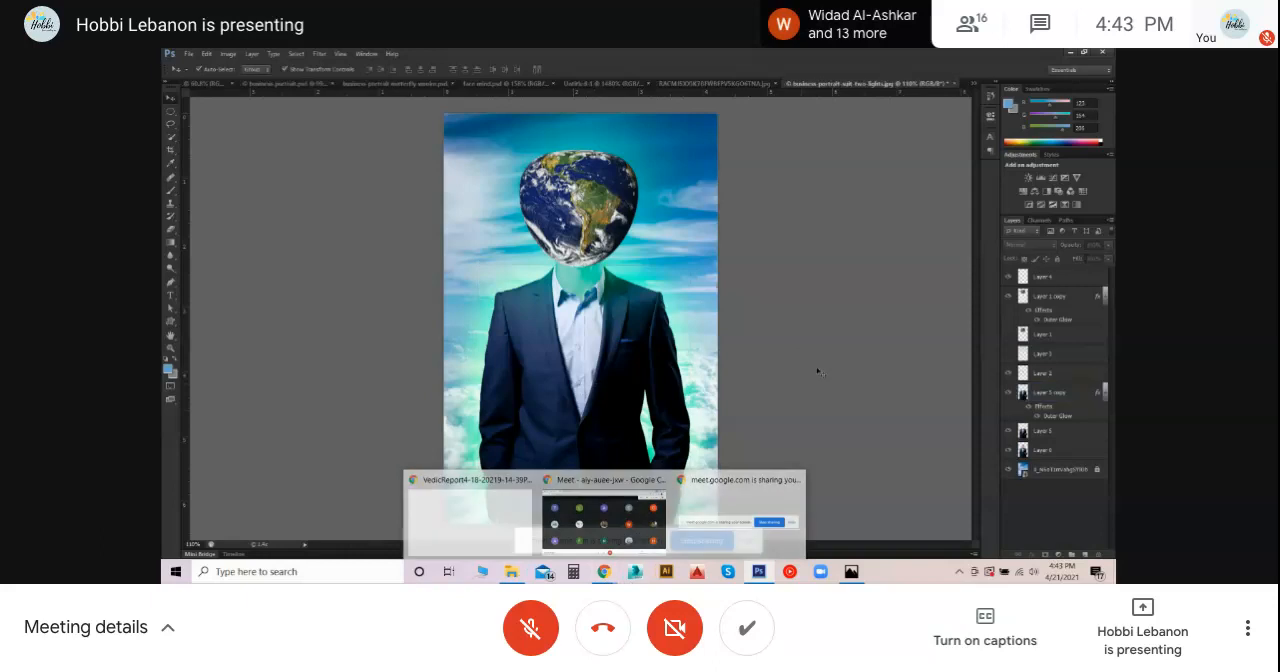
pyautogui.click(1058, 431)
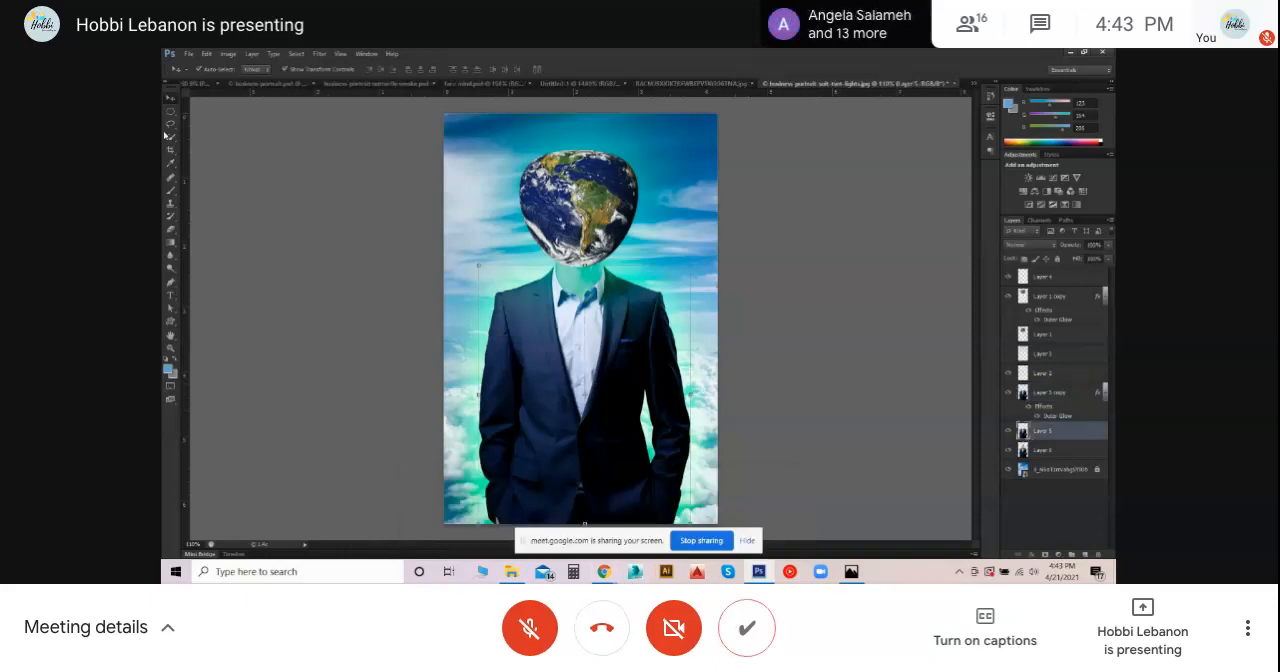
pyautogui.click(311, 389)
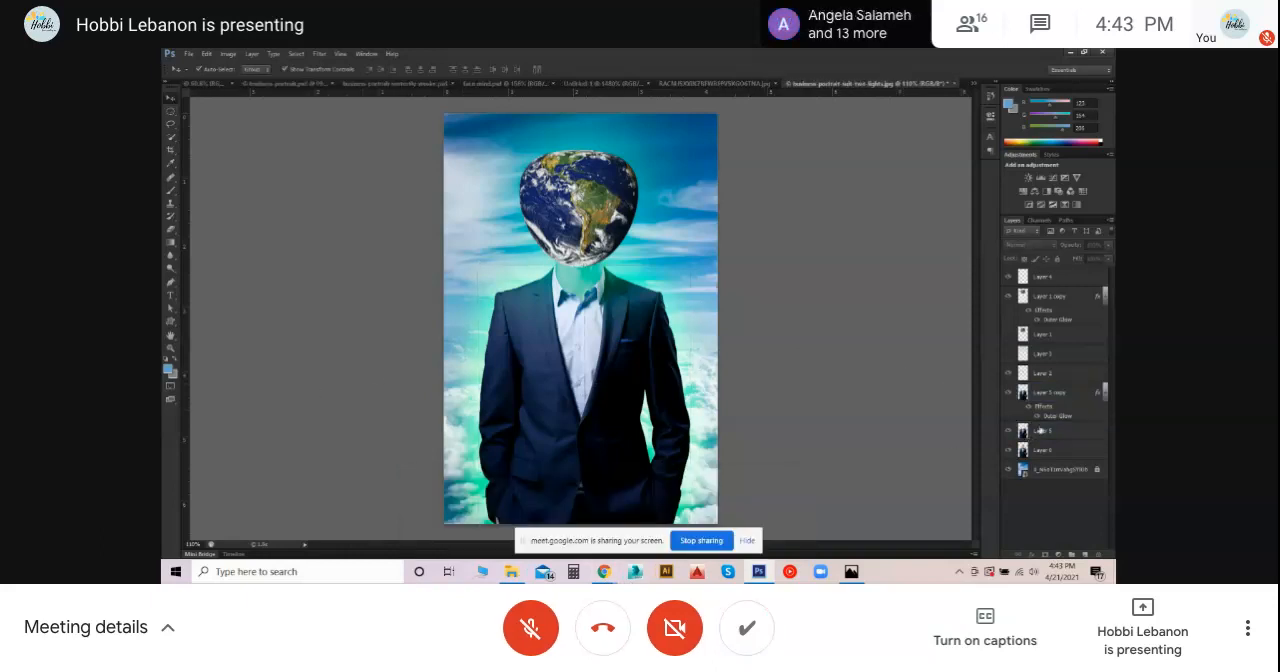
# - Select the dark suit on Layer 5 with the Quick Selection tool, undoing the extra adjustment near the collar
pyautogui.click(1043, 431)
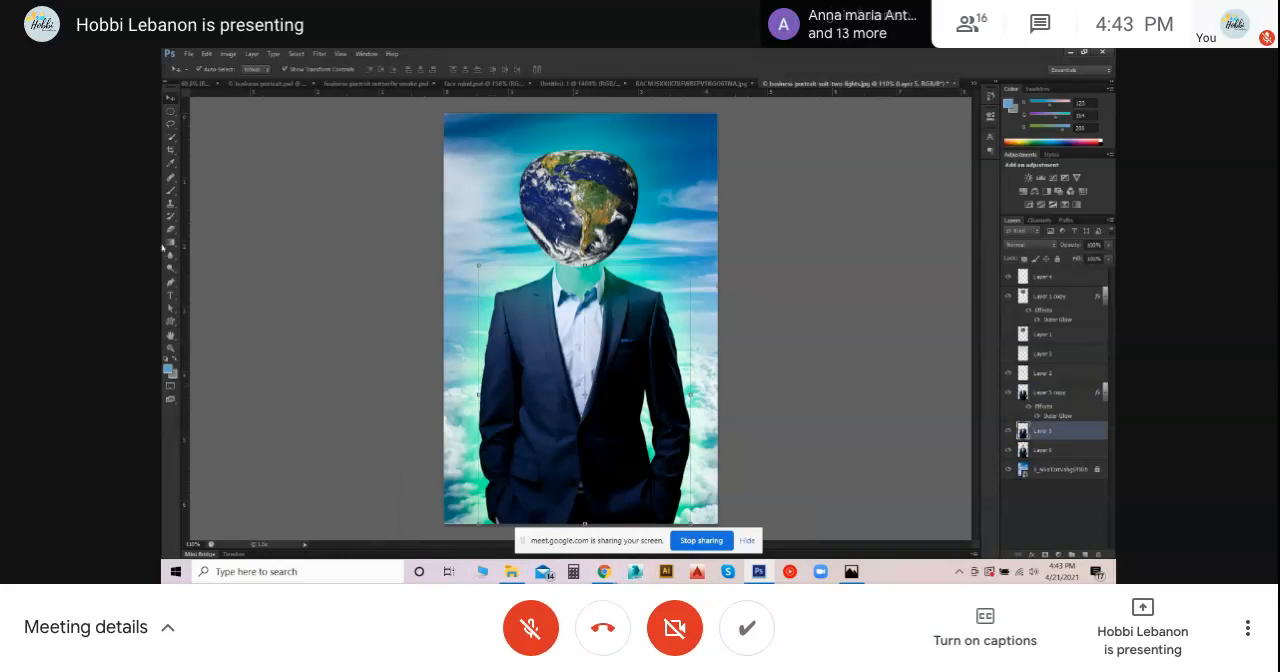
pyautogui.click(170, 137)
pyautogui.moveTo(513, 306)
pyautogui.mouseDown()
pyautogui.moveTo(505, 339)
pyautogui.moveTo(554, 498)
pyautogui.moveTo(628, 493)
pyautogui.moveTo(624, 352)
pyautogui.mouseUp()
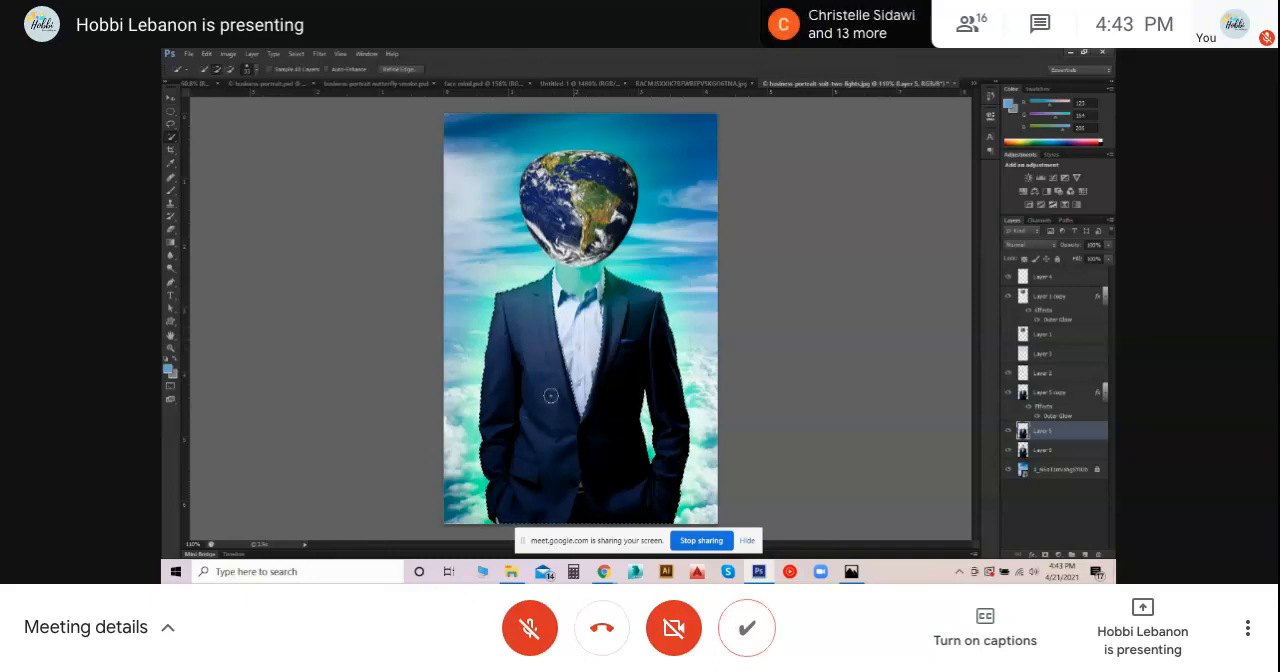
pyautogui.scroll(2, 578, 390)
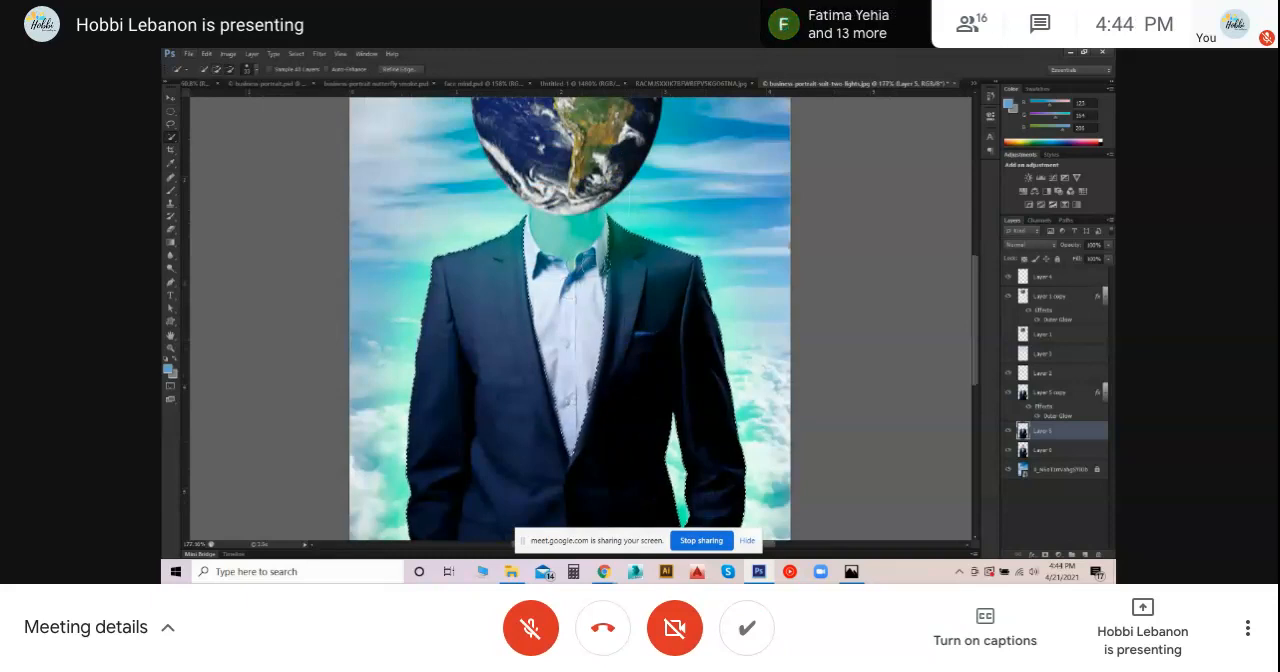
pyautogui.keyDown('alt'); pyautogui.click(620, 267); pyautogui.keyUp('alt')
pyautogui.hotkey('ctrl', 'z')
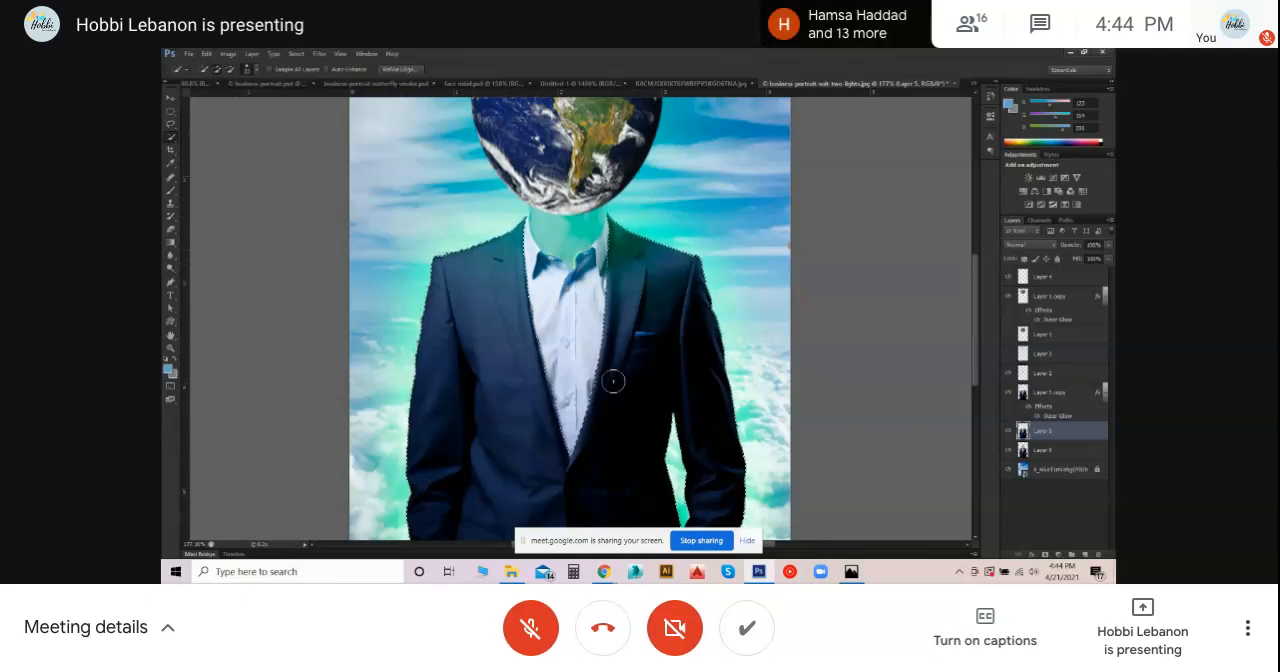
pyautogui.hotkey('ctrl', '-')
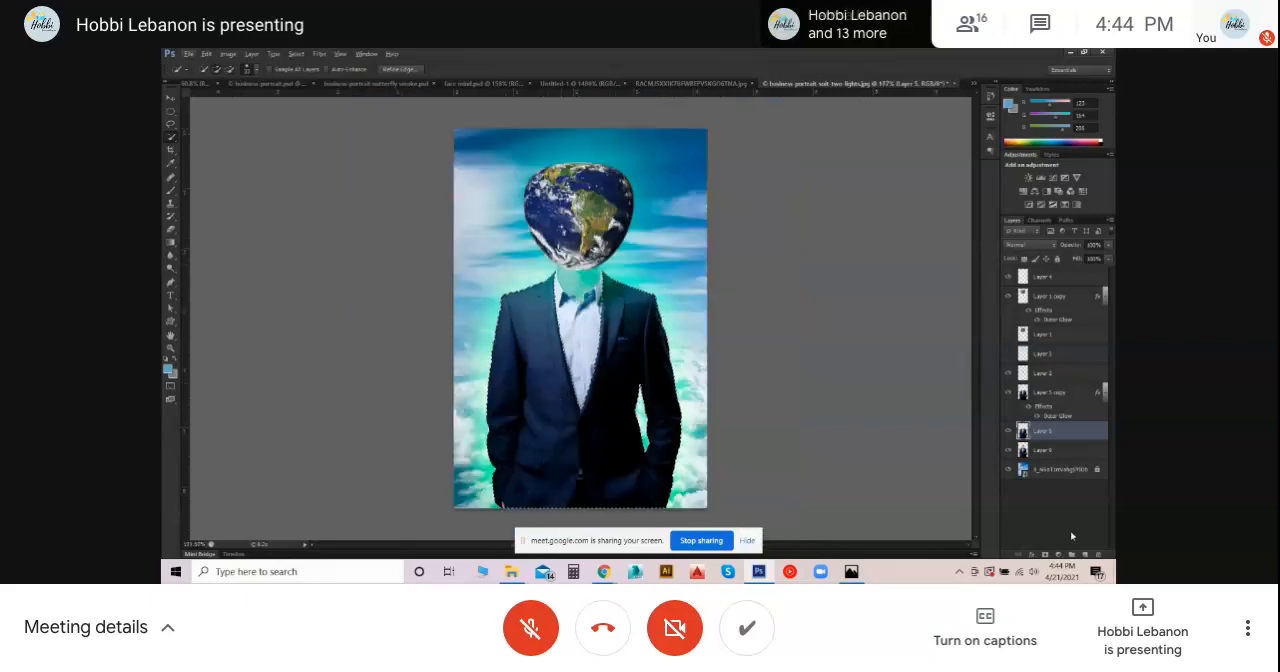
# - Add a new empty layer directly above Layer 5, keeping the suit selection
pyautogui.click(1085, 553)
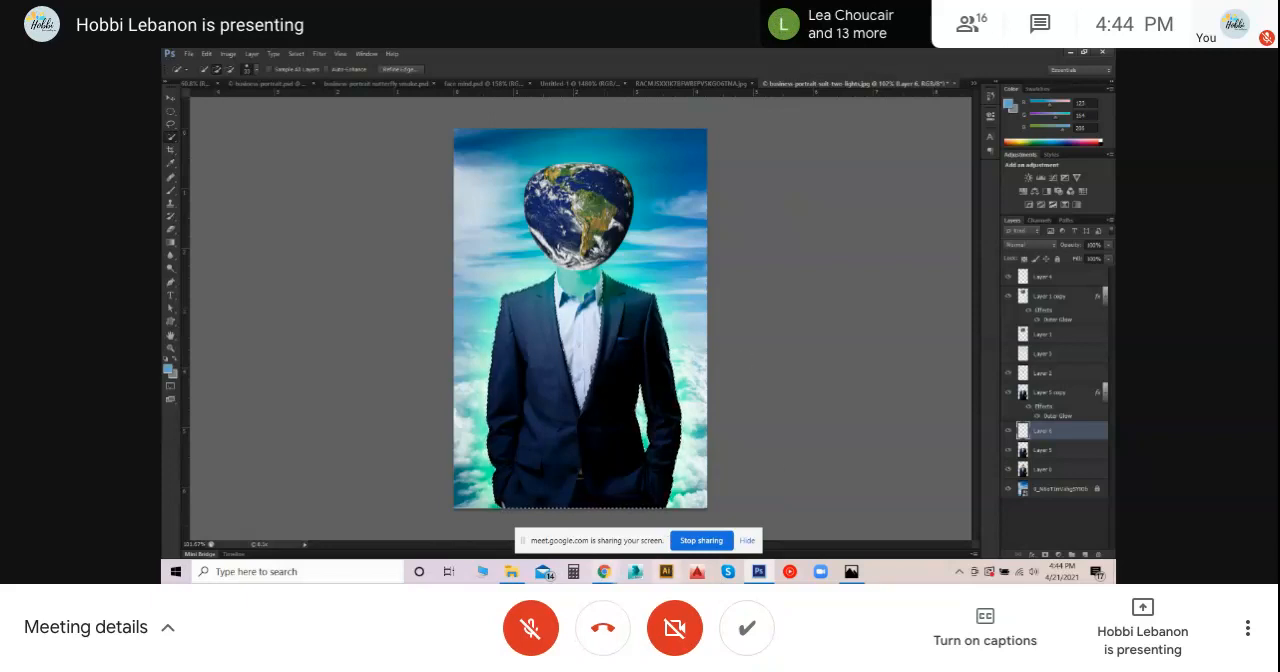
# - Switch to Chrome and search Google Images for "galaxy" in a new tab, filtered by universe
pyautogui.moveTo(604, 571)
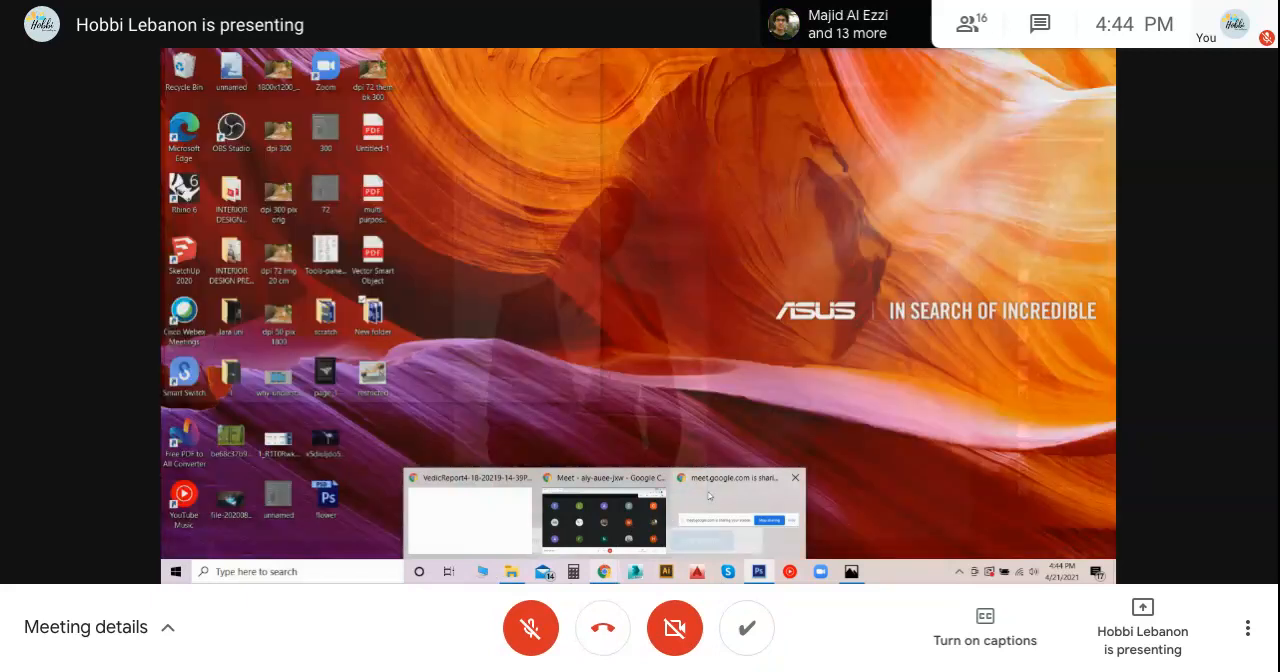
pyautogui.click(614, 510)
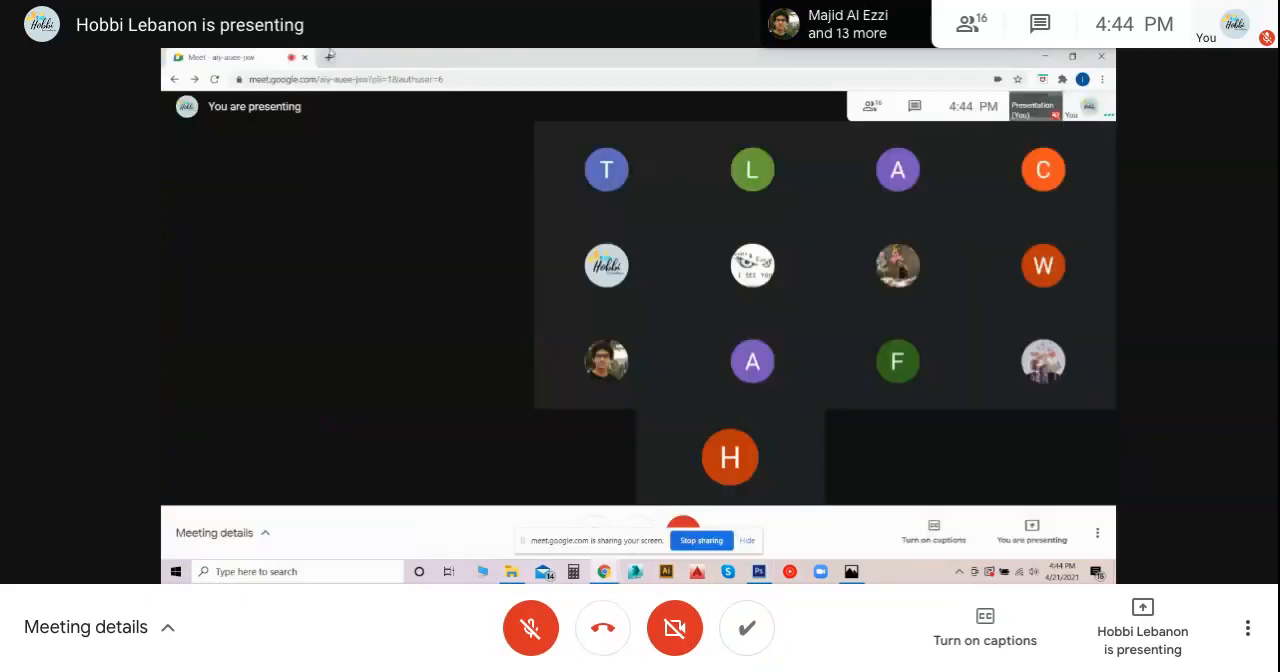
pyautogui.click(330, 57)
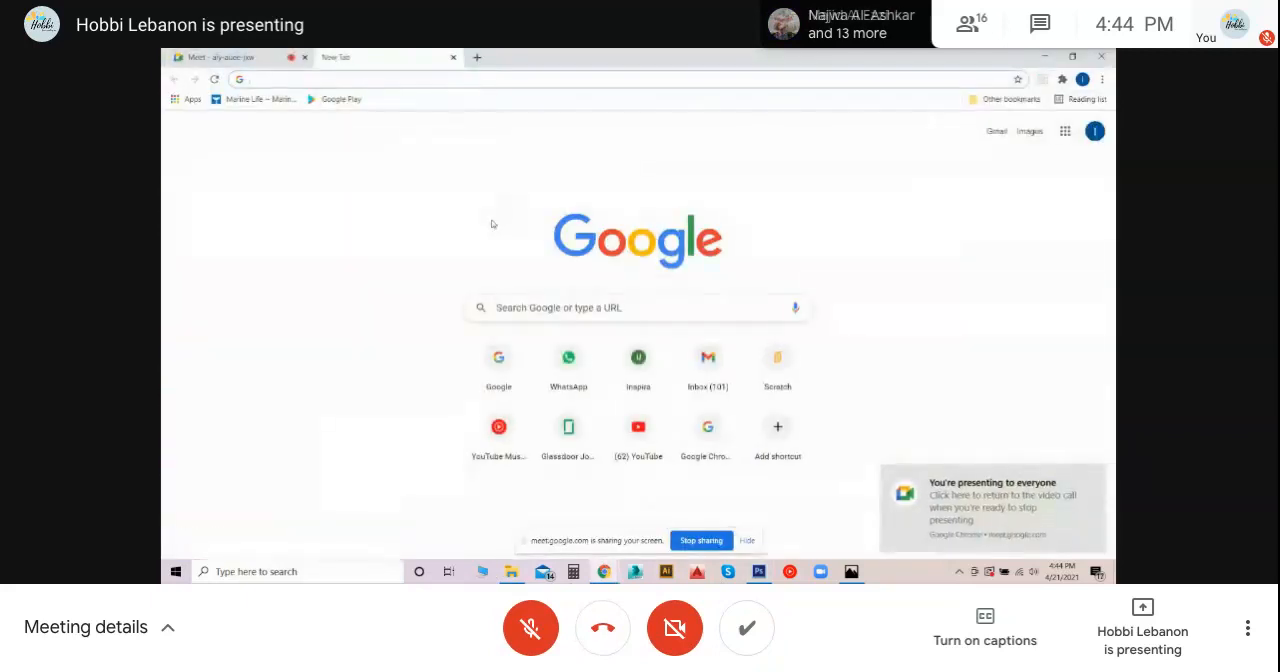
pyautogui.click(512, 355)
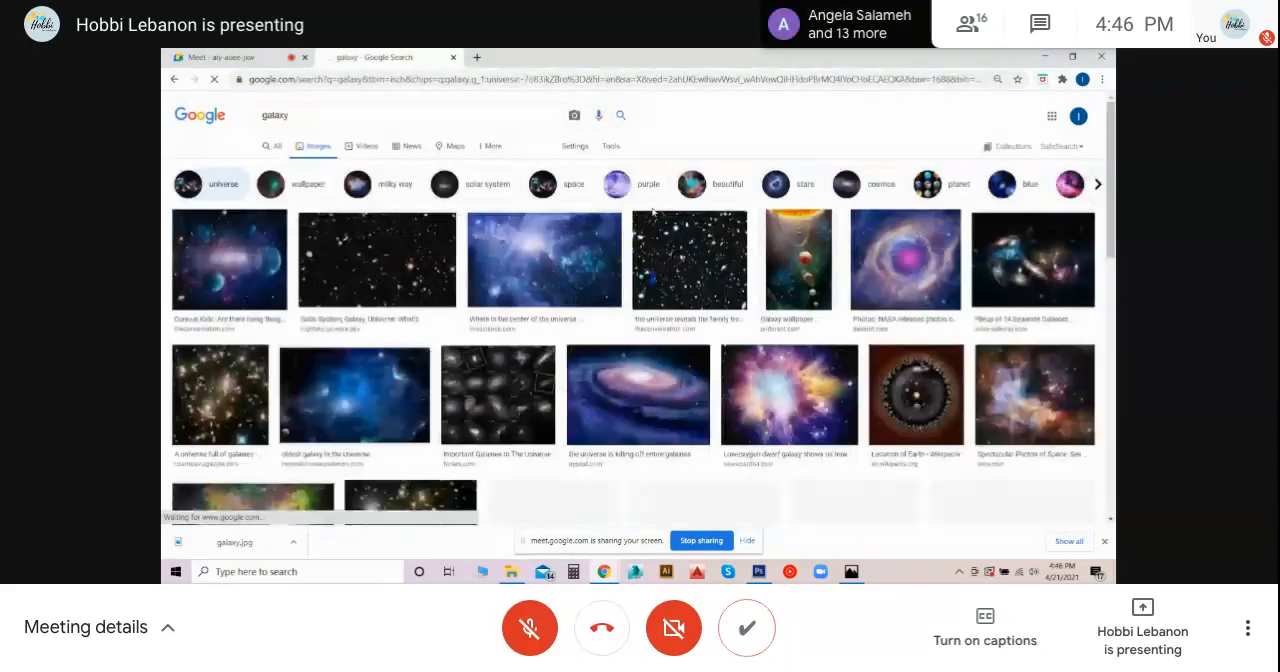
# - Find the "Planets Galaxy Digital 100% Cotton (Universe)" image in the results and save it to New folder as a WEBP file
pyautogui.scroll(-2, 652, 212)
pyautogui.scroll(-4, 652, 212)
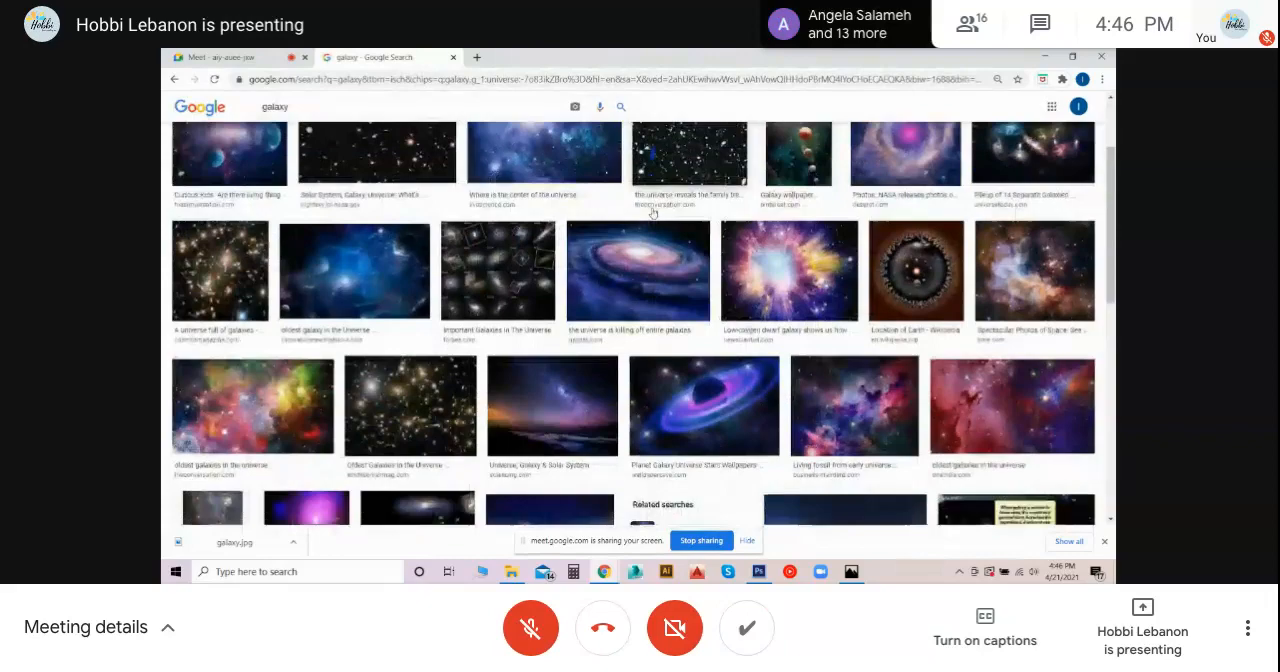
pyautogui.scroll(-4, 569, 192)
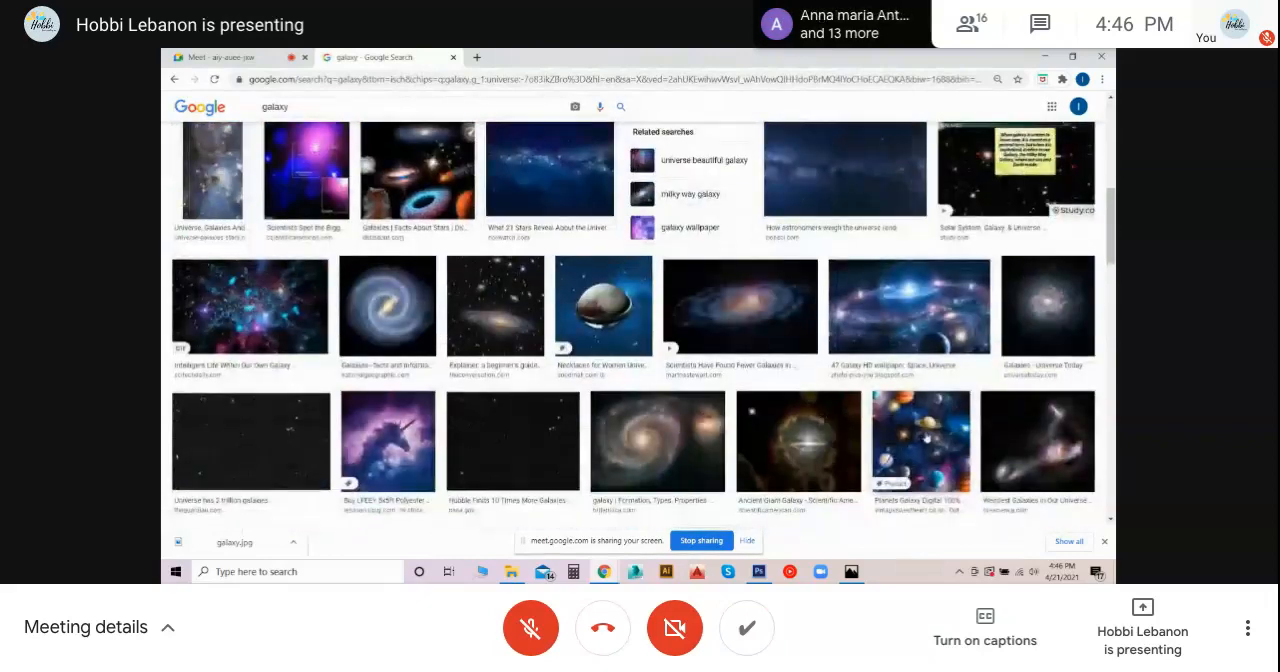
pyautogui.click(926, 437)
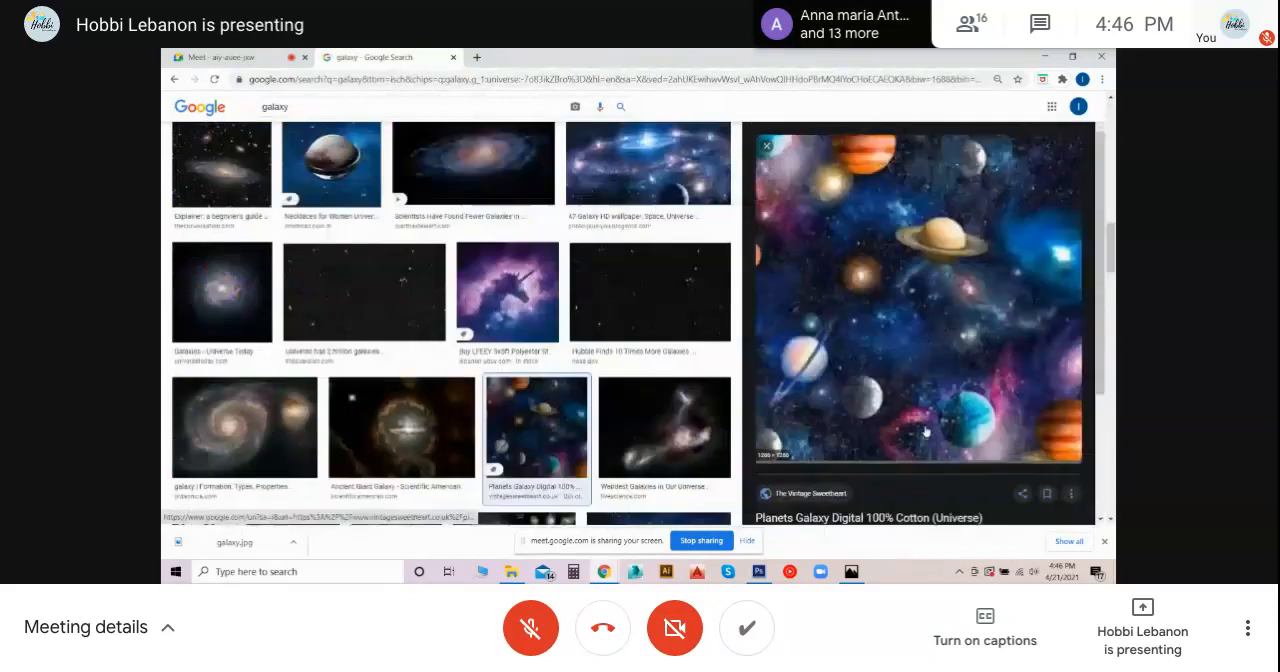
pyautogui.scroll(-3, 866, 262)
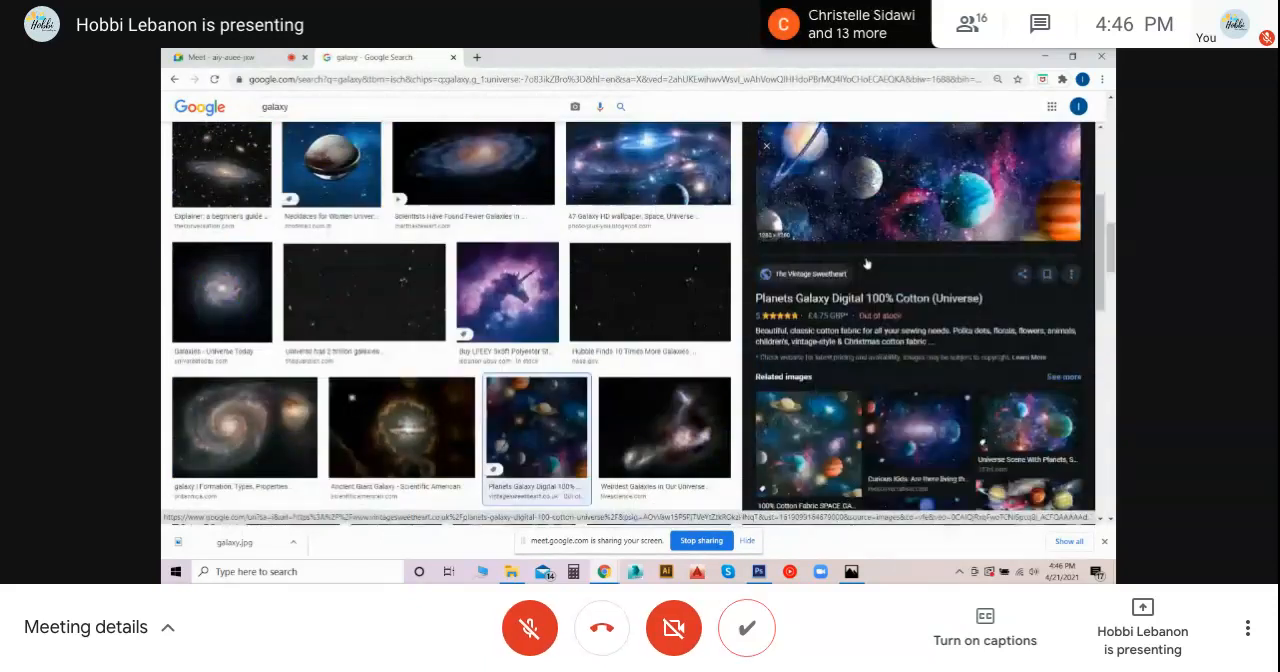
pyautogui.scroll(3, 876, 293)
pyautogui.rightClick(876, 293)
pyautogui.click(914, 436)
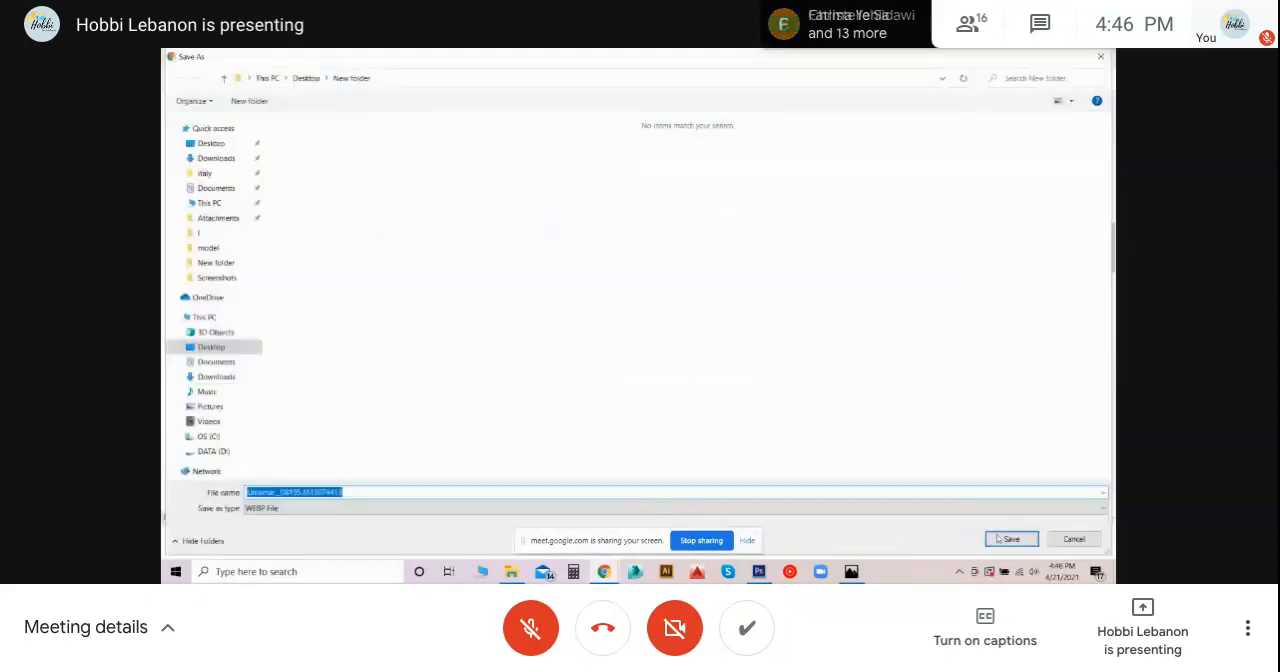
pyautogui.click(1011, 539)
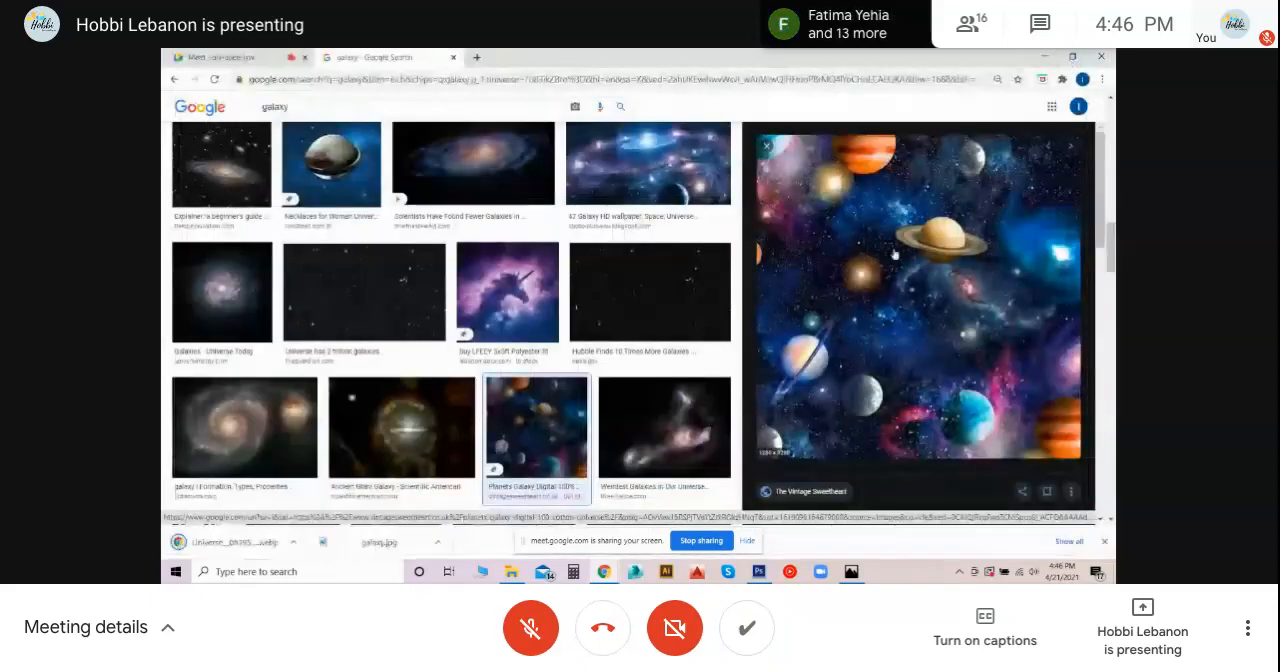
# - Save a second copy of the planets galaxy image to New folder as a WEBP file
pyautogui.scroll(-3, 811, 300)
pyautogui.scroll(3, 810, 288)
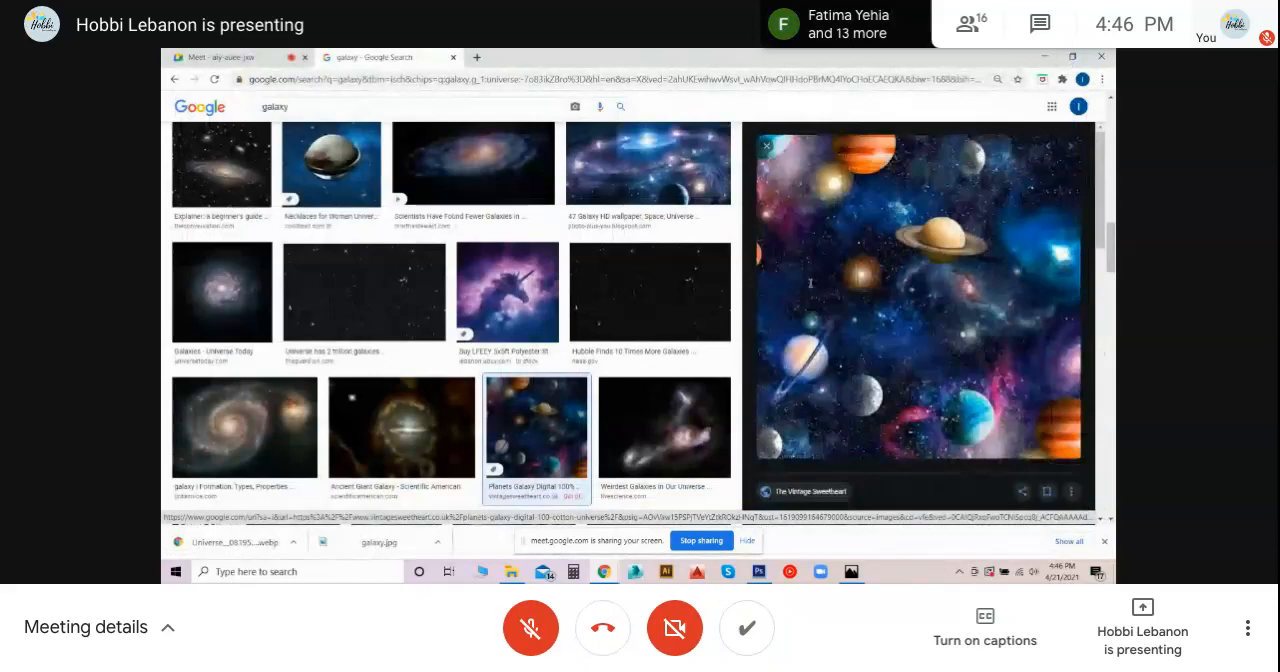
pyautogui.rightClick(810, 285)
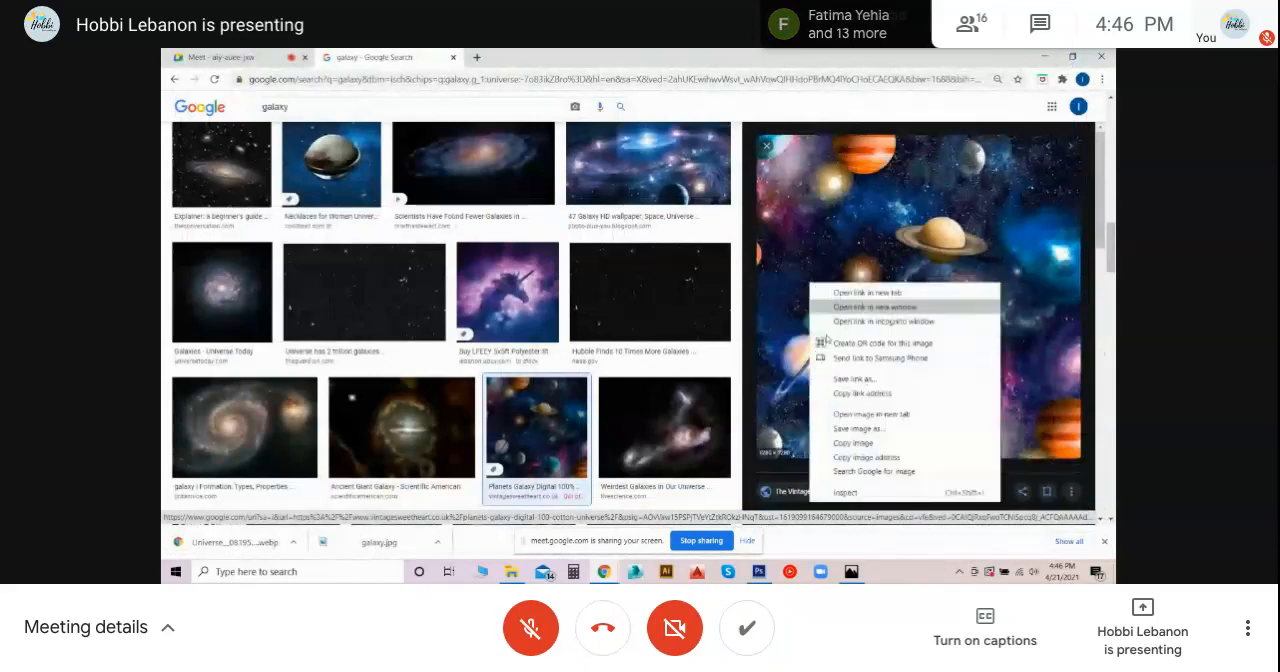
pyautogui.click(858, 429)
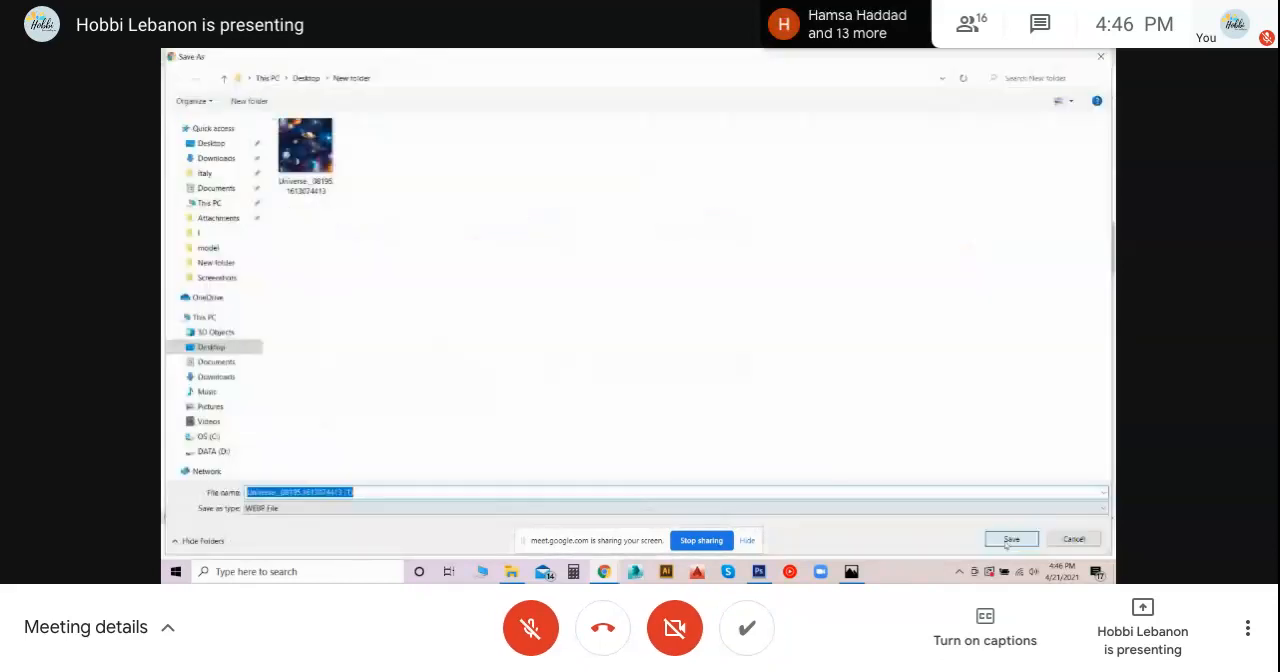
pyautogui.click(1010, 540)
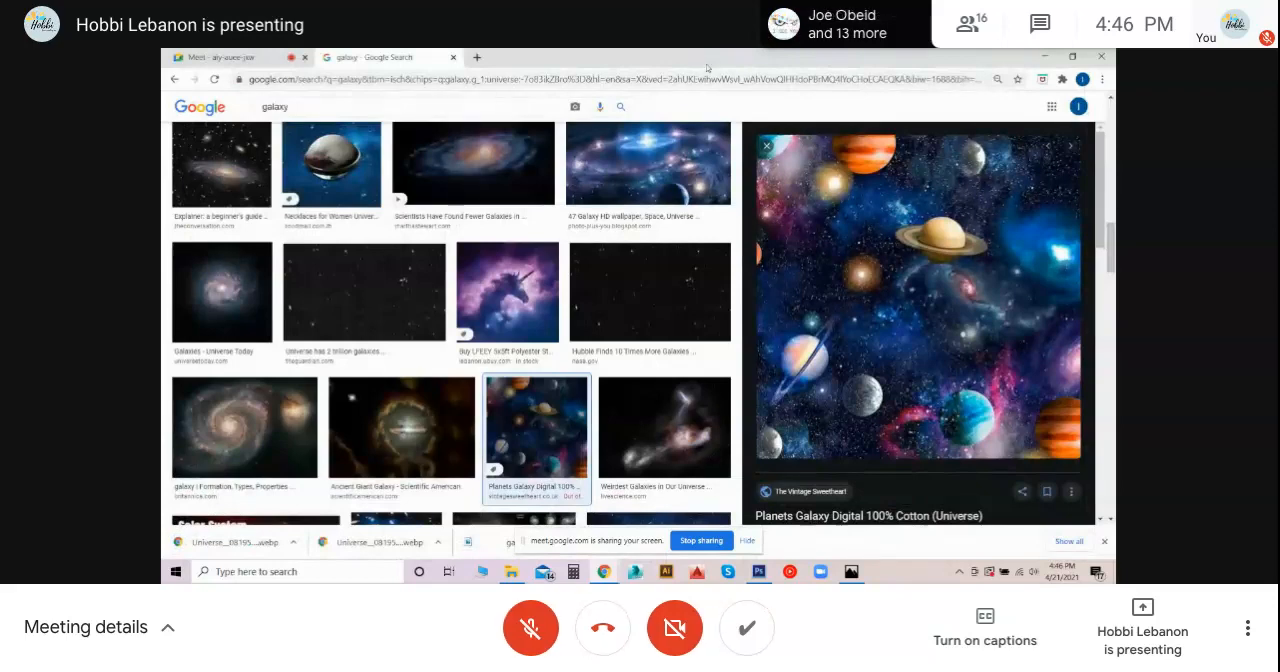
# - Return to Photoshop with the Move tool and try to place the saved planets WEBP image from File Explorer into the composite
pyautogui.click(1044, 57)
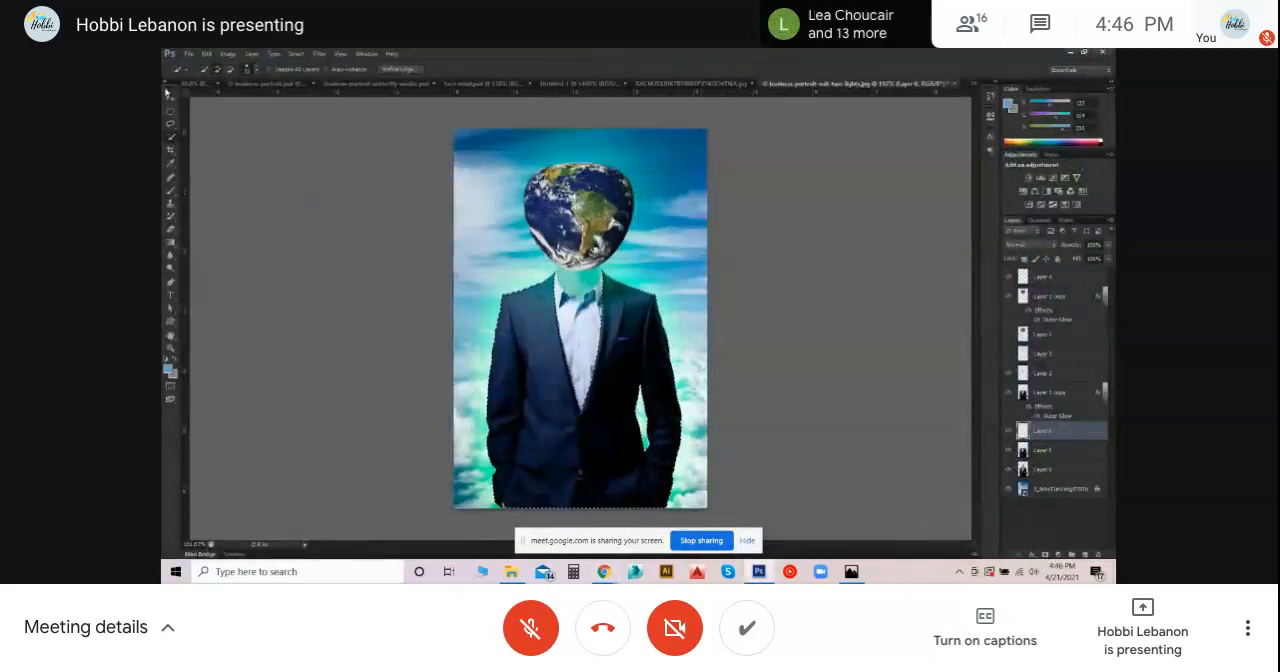
pyautogui.click(170, 100)
pyautogui.click(356, 211)
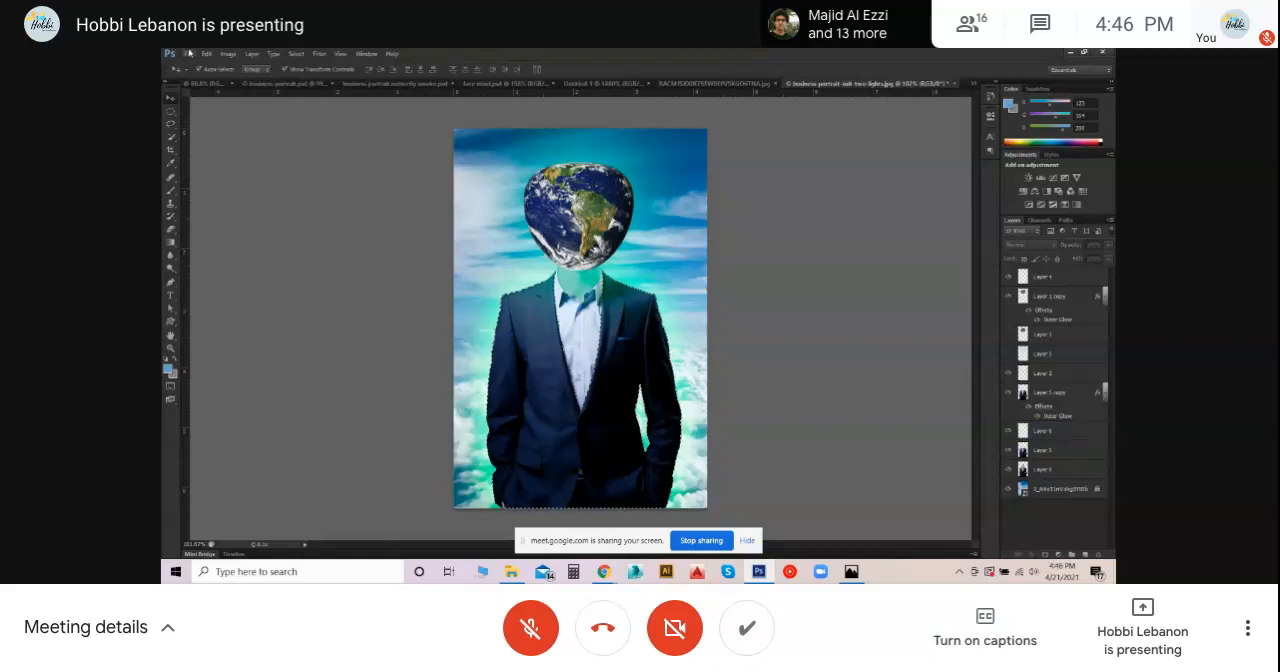
pyautogui.click(511, 571)
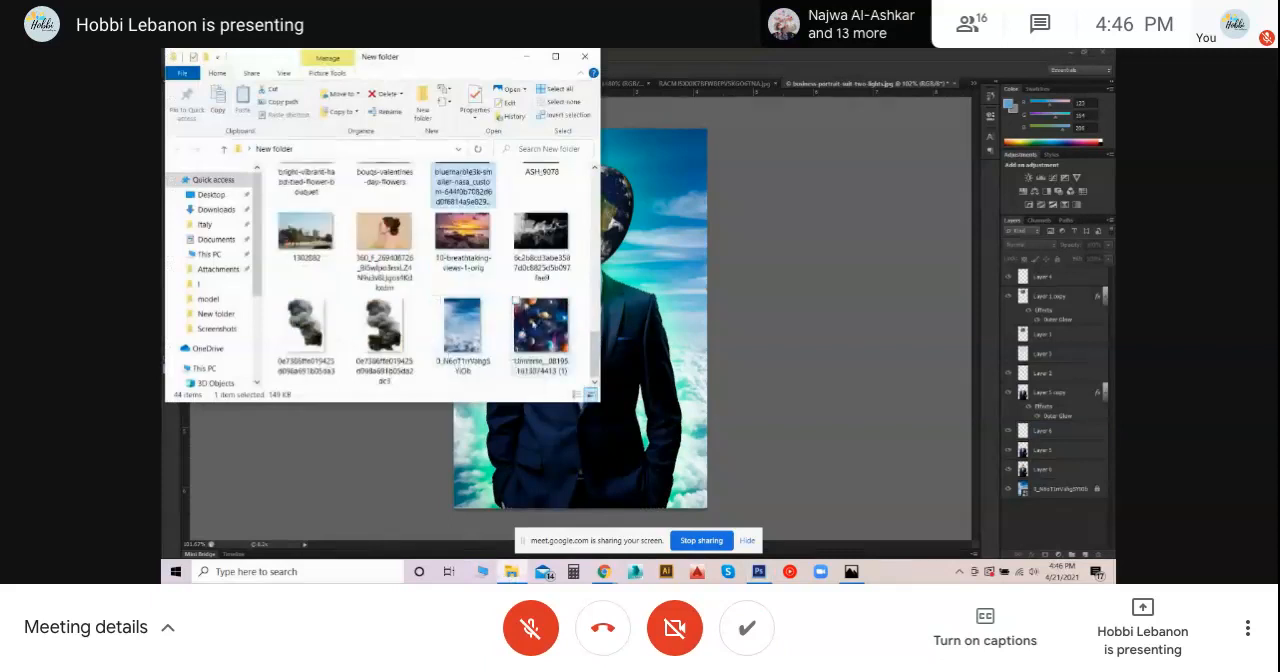
pyautogui.click(540, 325)
pyautogui.moveTo(650, 244); pyautogui.dragTo(703, 270)
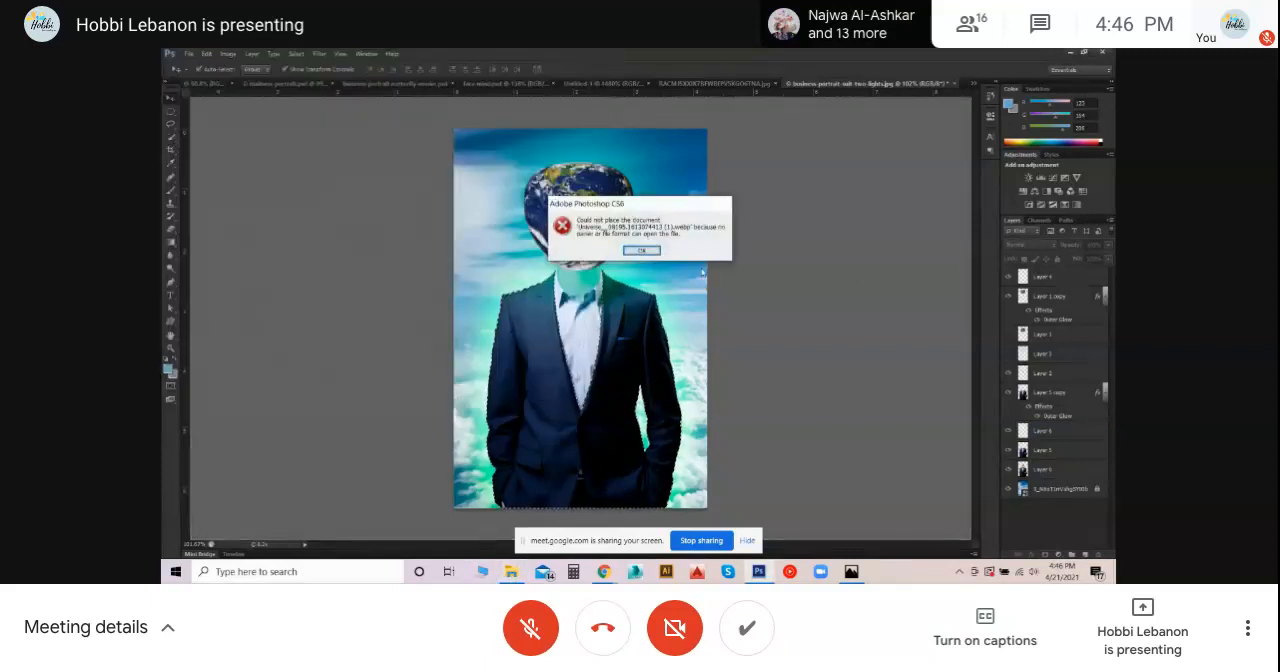
pyautogui.click(643, 251)
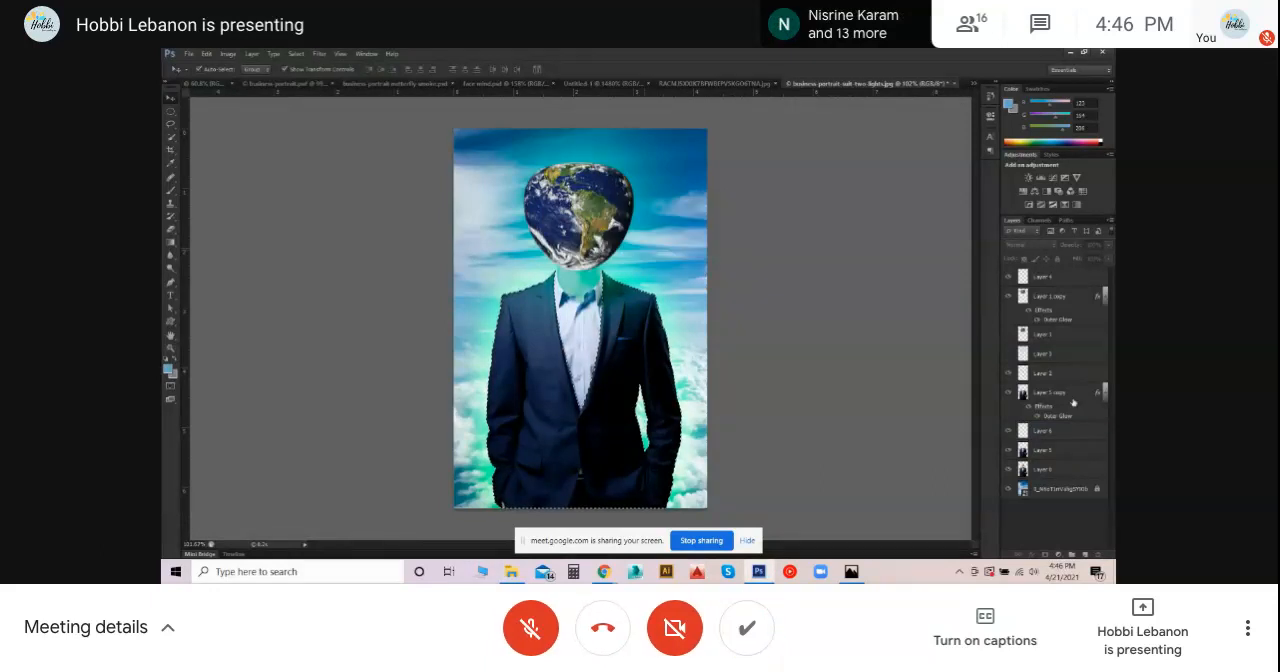
# - Add an empty layer at the top of the layer stack and try again to place the planets WEBP image
pyautogui.click(1086, 553)
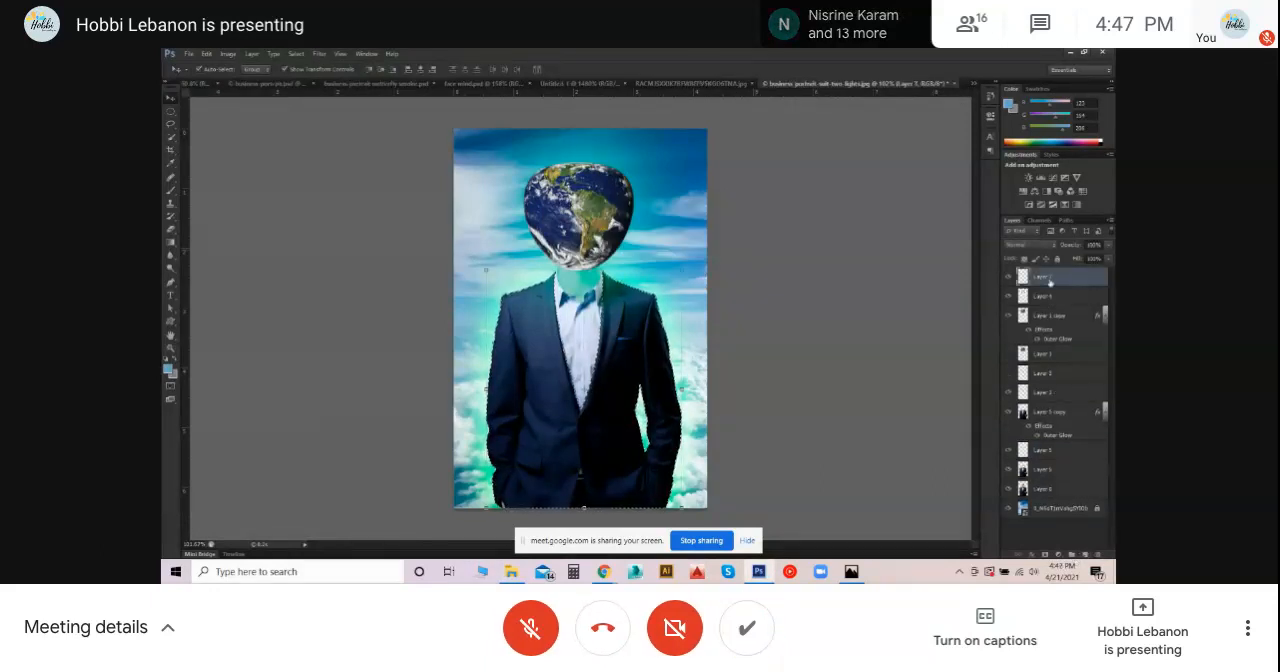
pyautogui.click(511, 571)
pyautogui.click(676, 327)
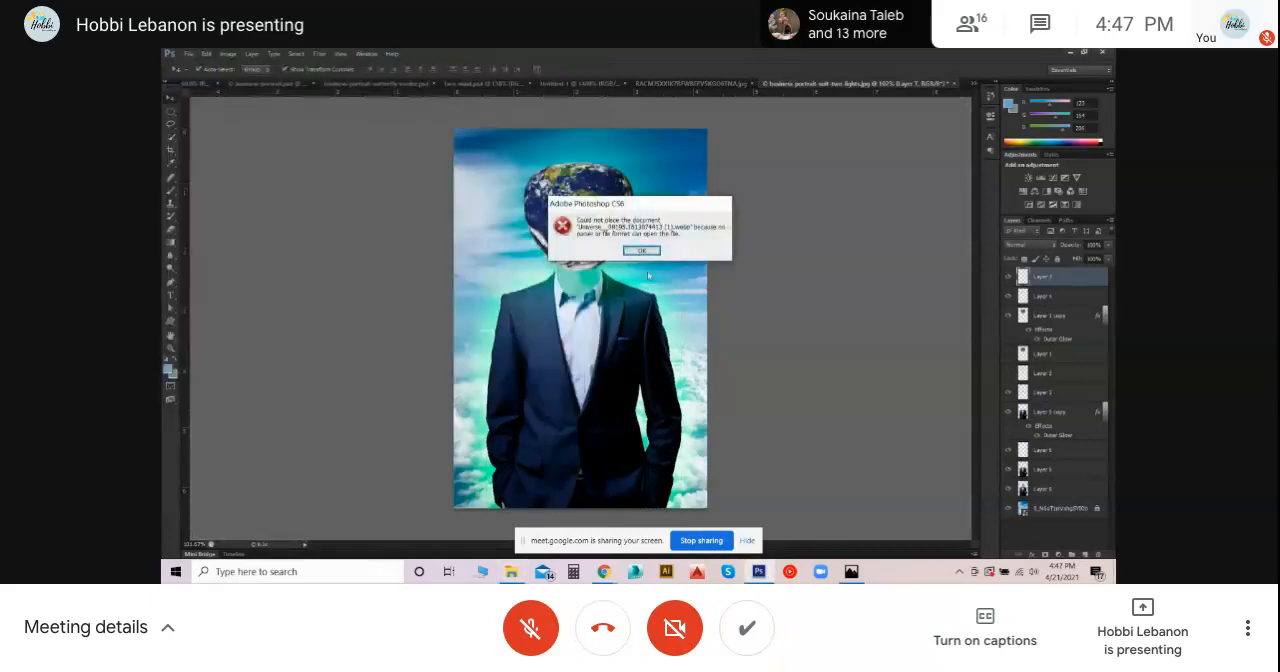
pyautogui.click(641, 251)
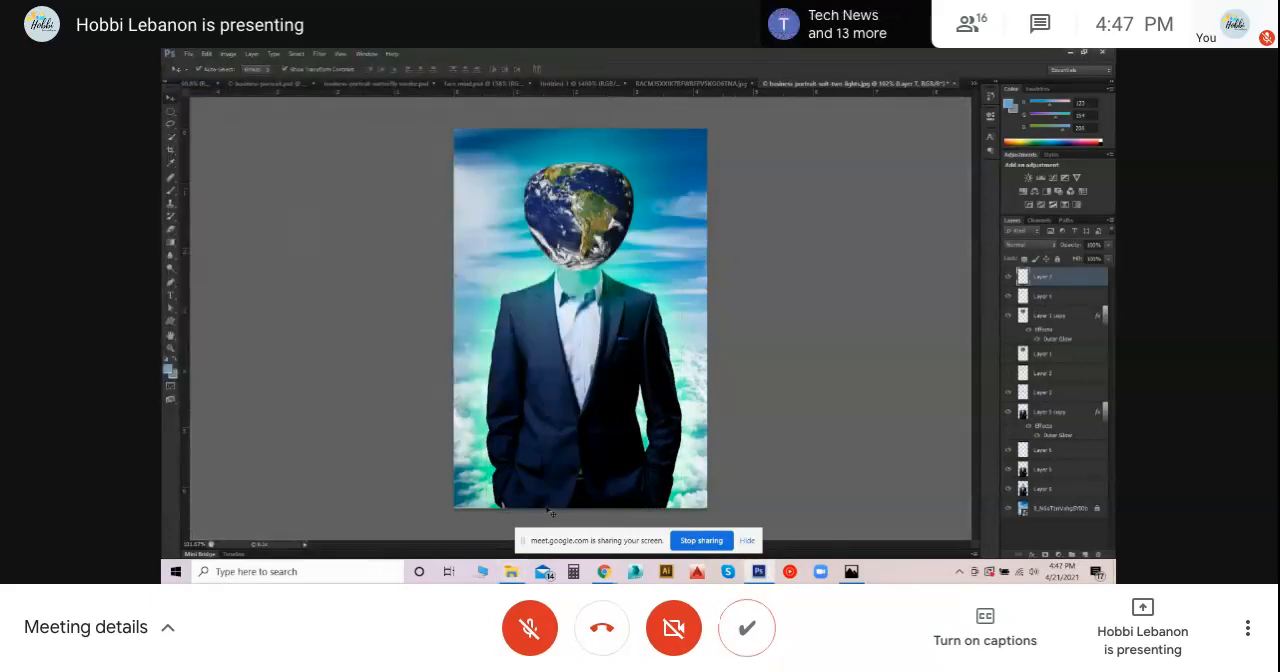
# - Try to open the planets WEBP file from File Explorer with Adobe Photoshop CS6
pyautogui.click(511, 571)
pyautogui.rightClick(521, 341)
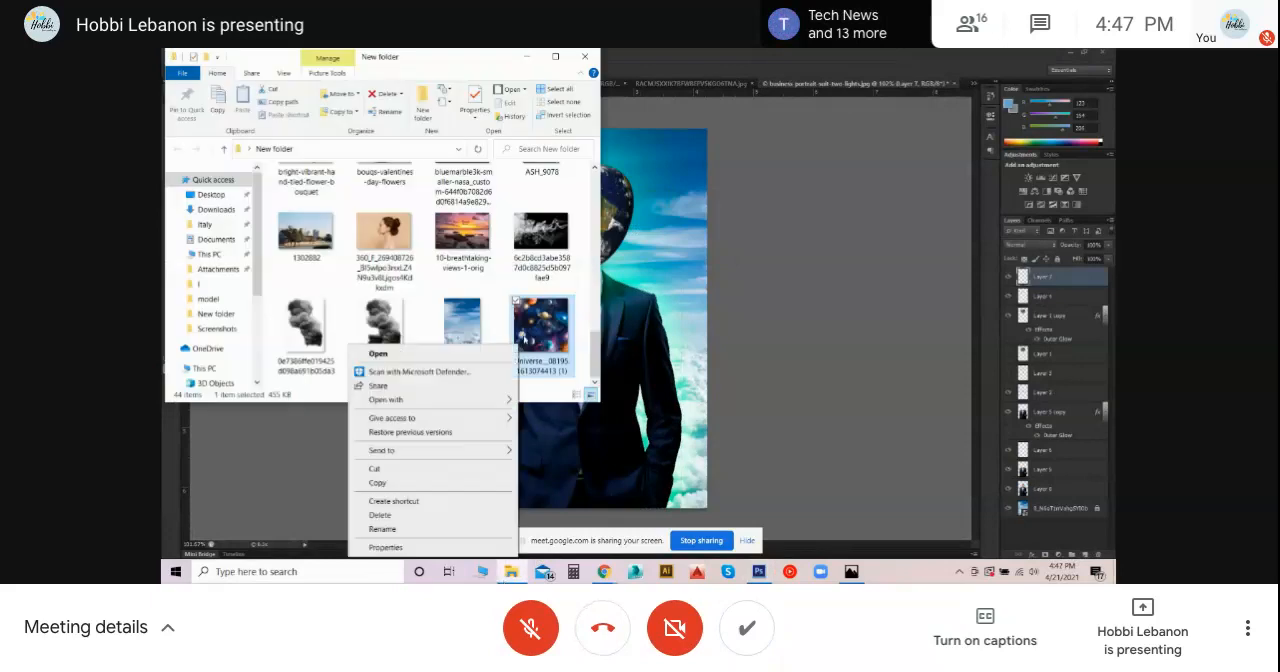
pyautogui.moveTo(480, 399)
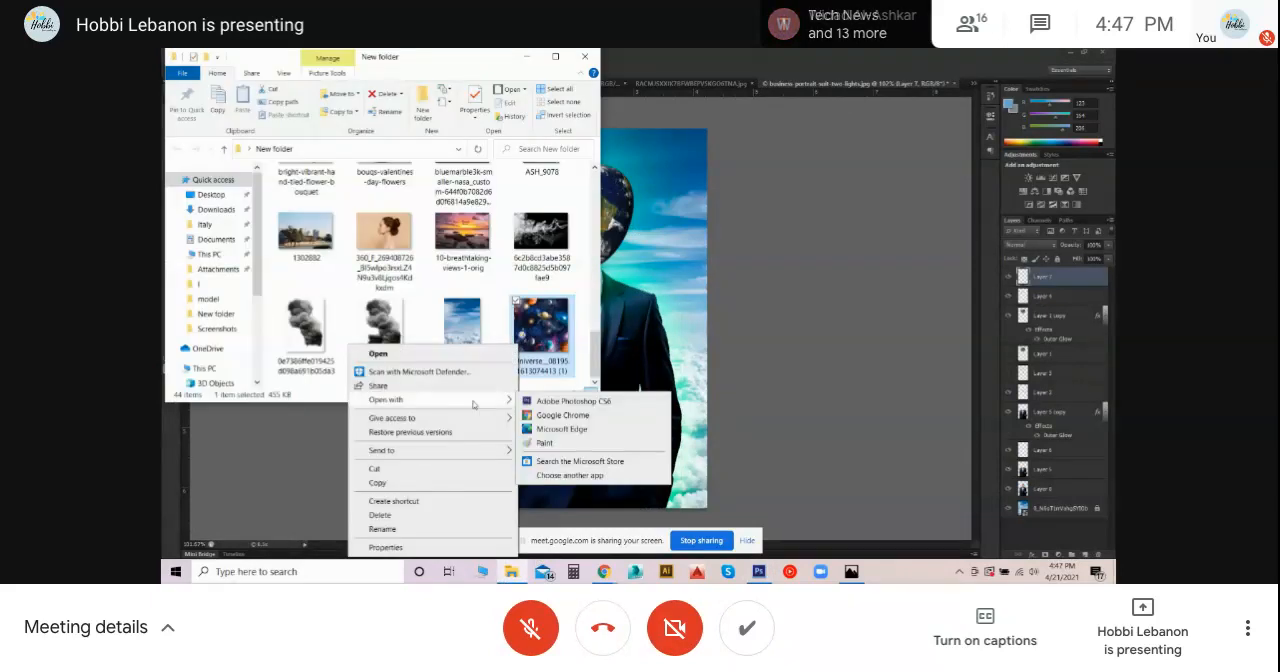
pyautogui.click(553, 398)
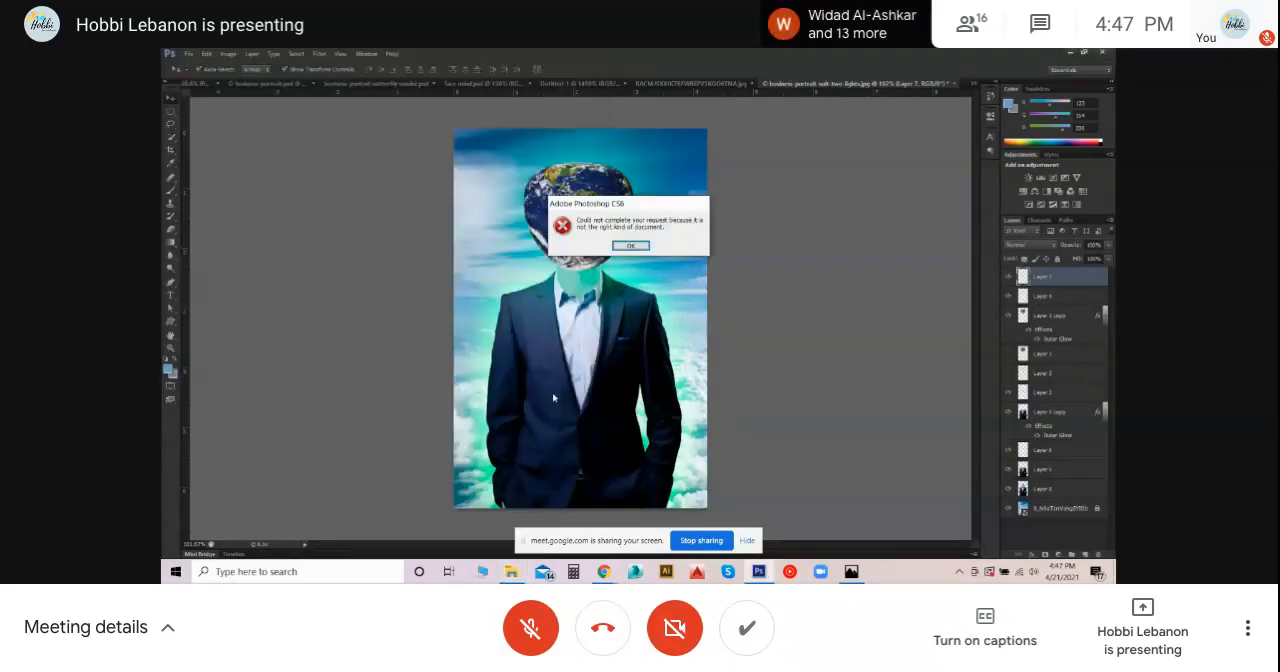
pyautogui.click(627, 246)
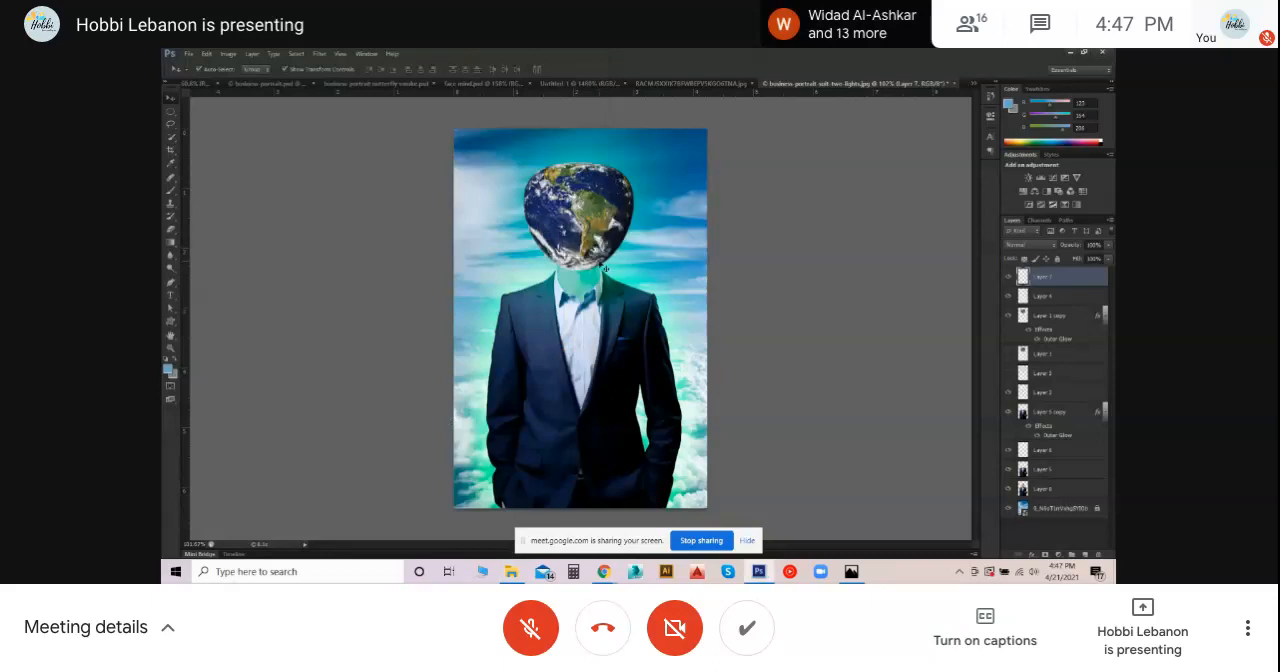
# - Switch back to Chrome, open the related "Curious Kids: Are there living things on different galaxies?" image and save it to New folder as a JPEG
pyautogui.click(513, 570)
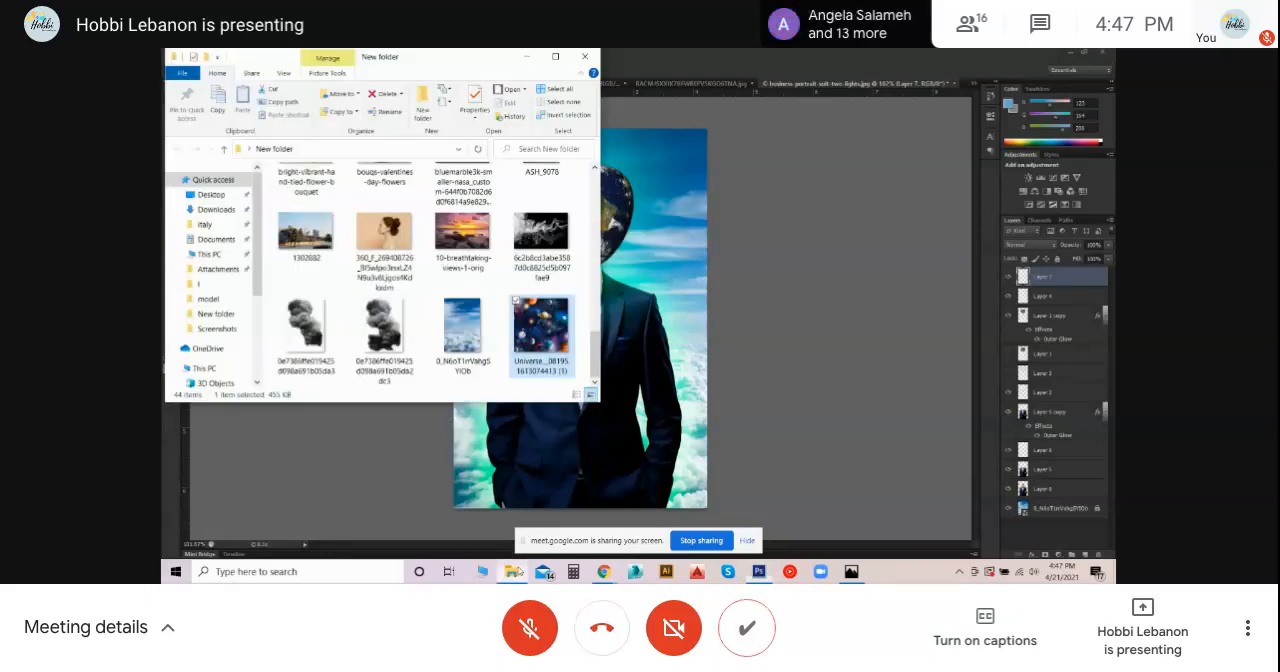
pyautogui.click(604, 571)
pyautogui.click(798, 226)
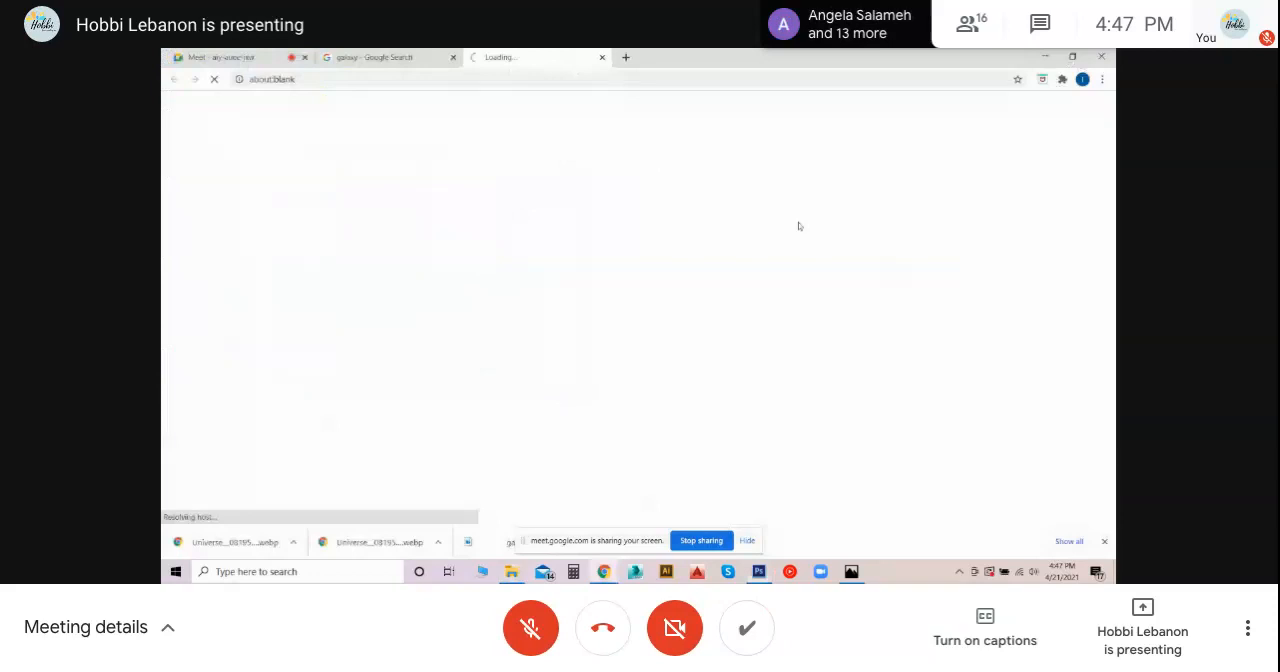
pyautogui.click(436, 66)
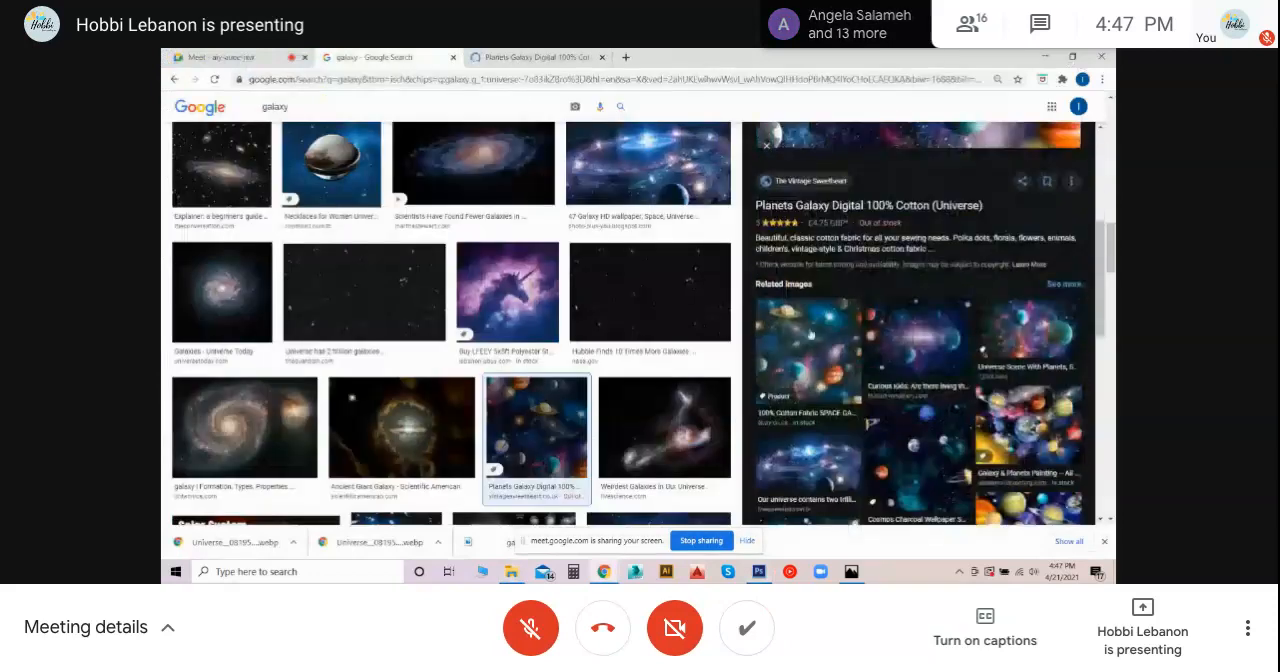
pyautogui.scroll(-1, 767, 145)
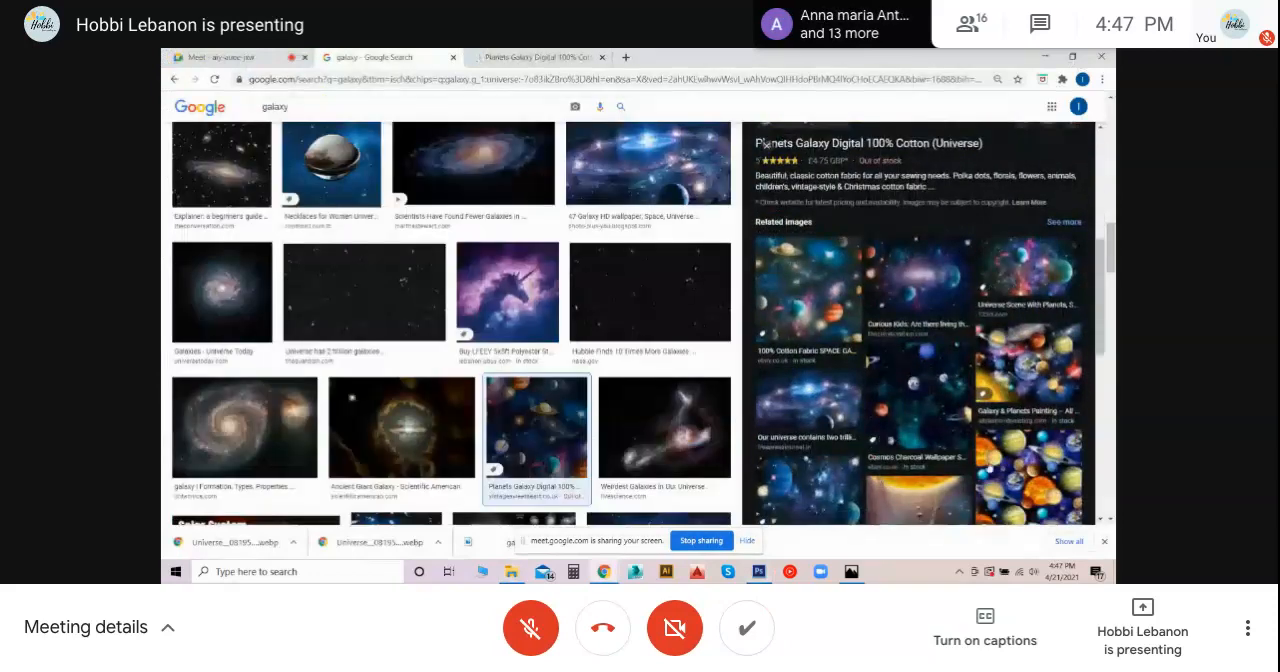
pyautogui.click(917, 289)
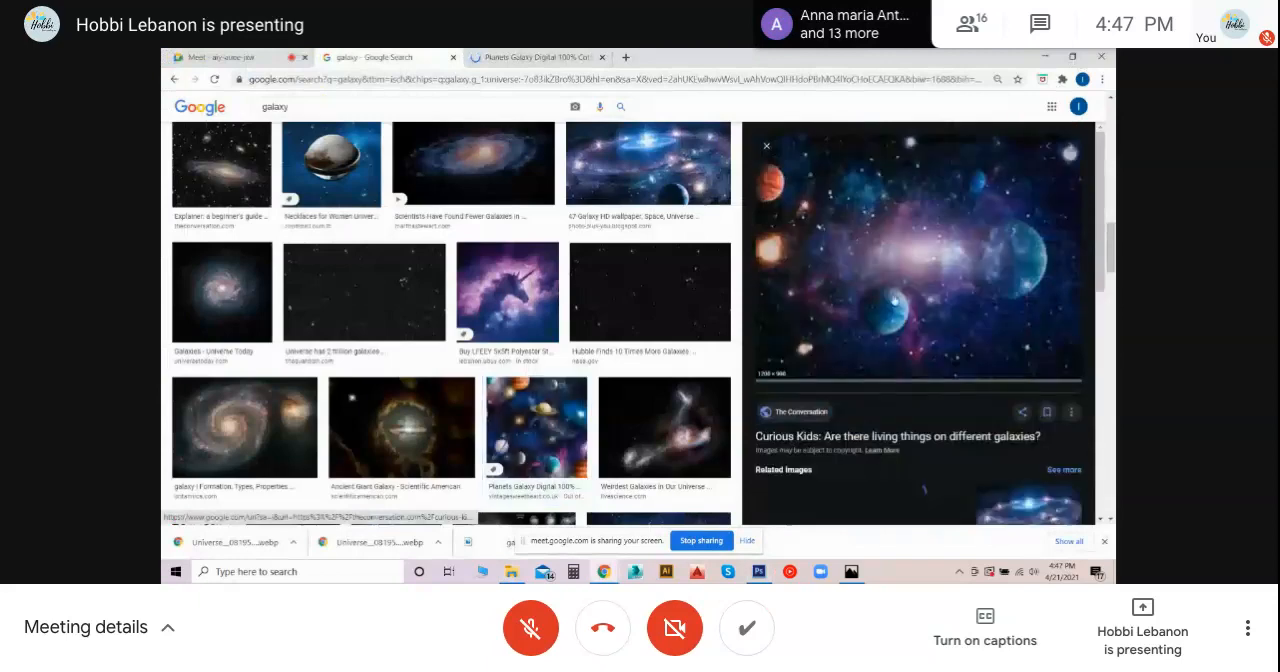
pyautogui.rightClick(878, 291)
pyautogui.click(923, 437)
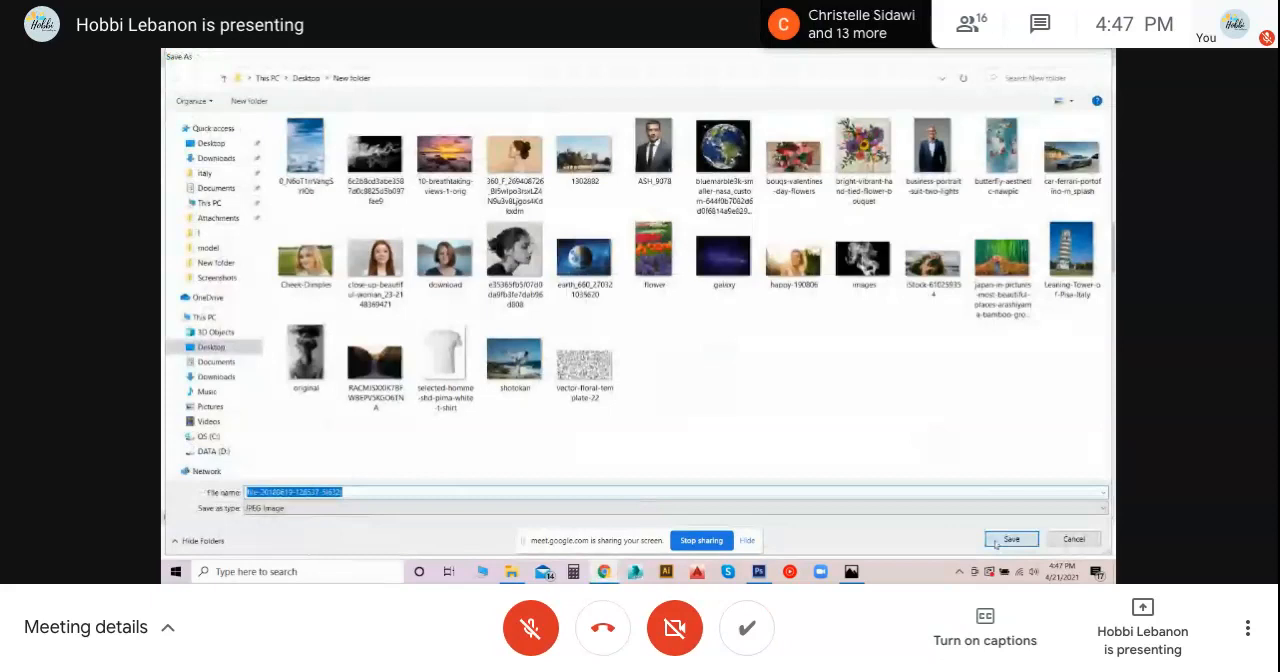
pyautogui.click(1004, 540)
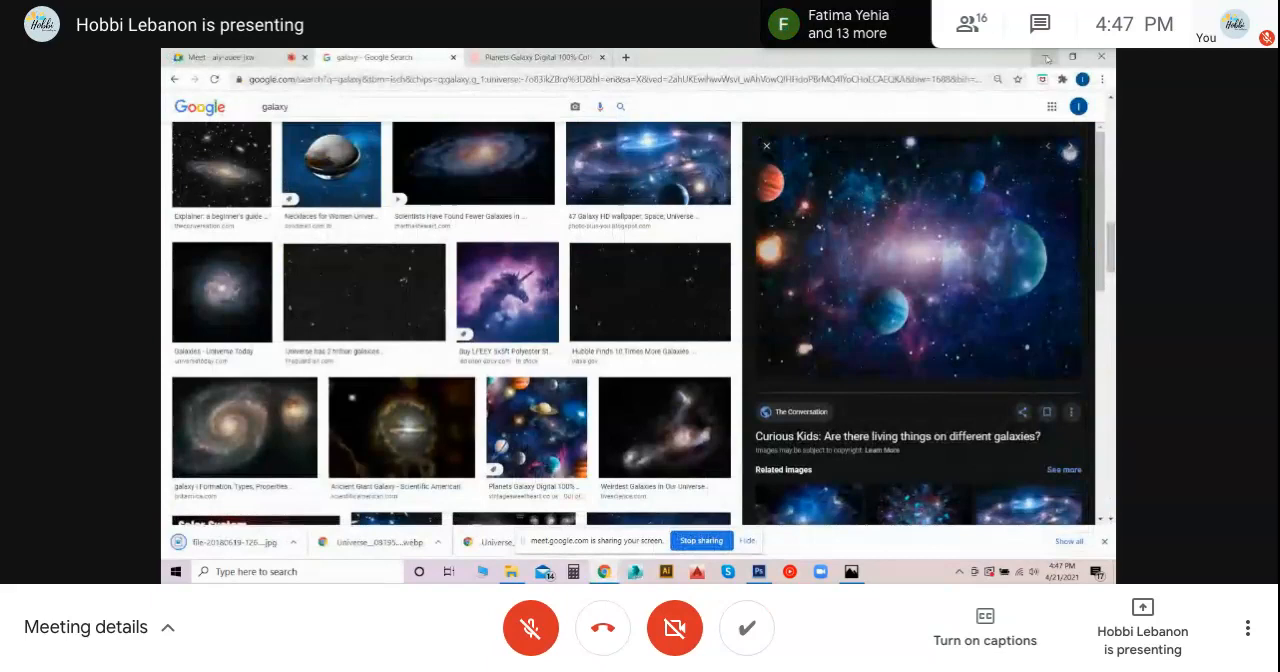
pyautogui.click(537, 428)
pyautogui.rightClick(863, 257)
pyautogui.click(904, 402)
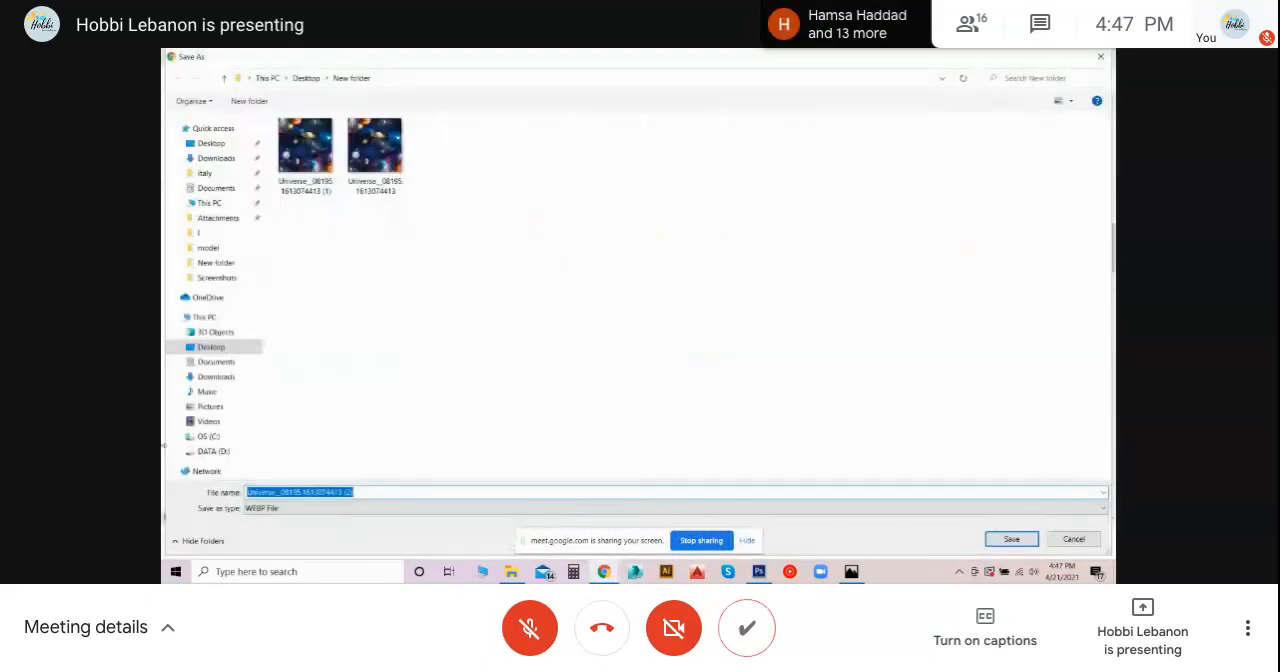
pyautogui.click(282, 508)
pyautogui.click(282, 513)
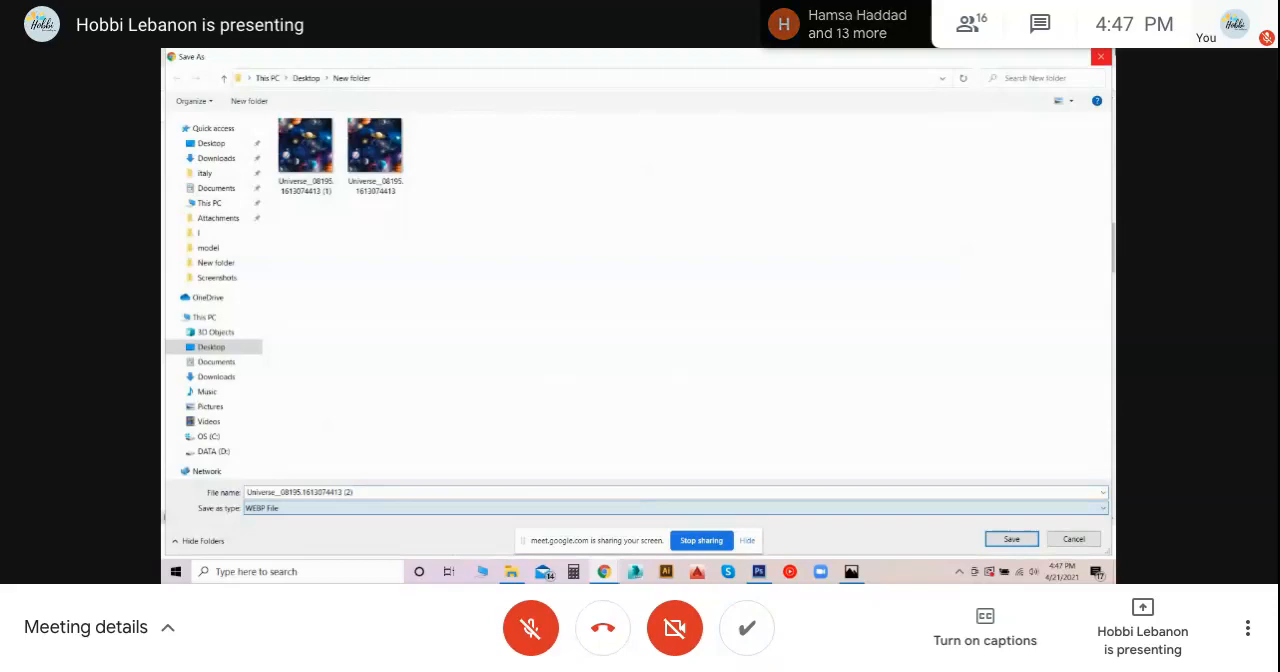
pyautogui.click(1101, 56)
# - Look through New folder in File Explorer for the saved galaxy JPEG with planets
pyautogui.moveTo(512, 571)
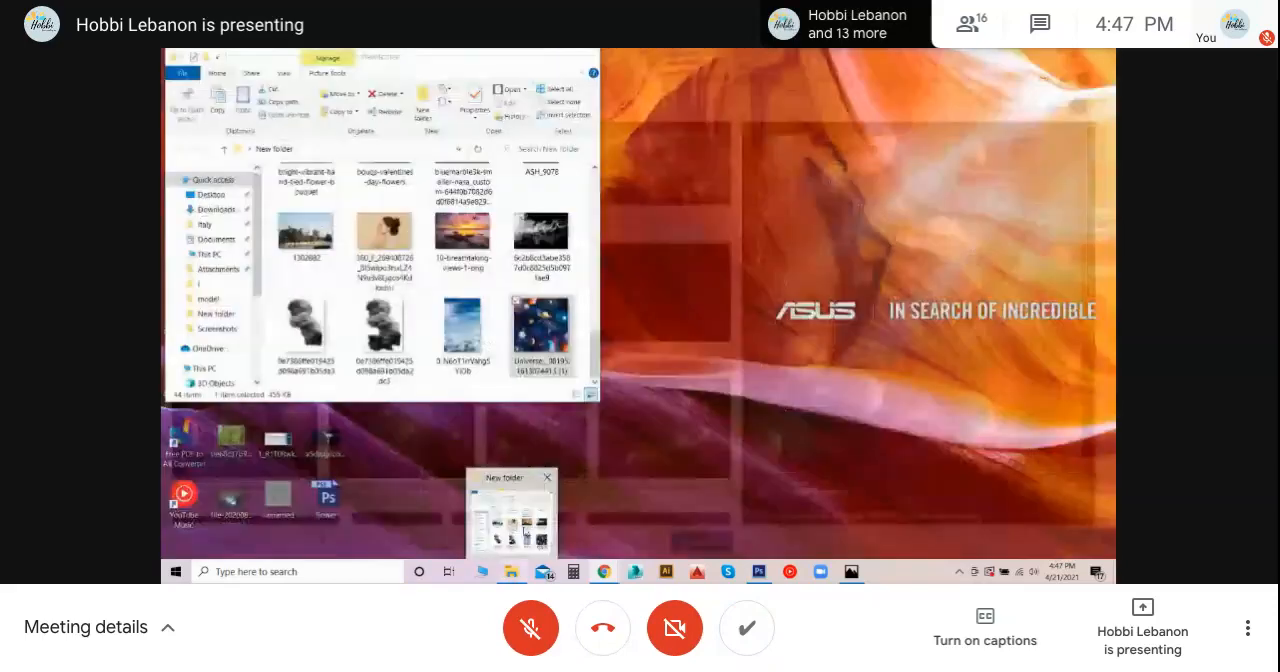
pyautogui.click(759, 571)
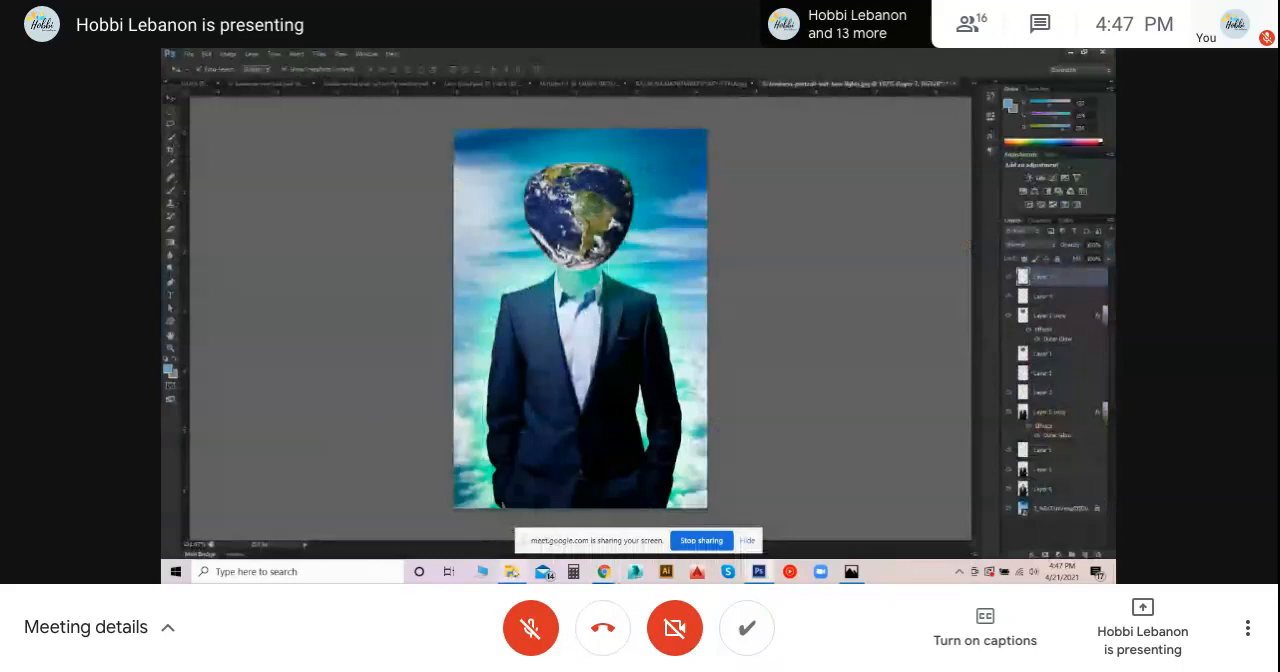
pyautogui.click(512, 571)
pyautogui.scroll(-3, 437, 314)
pyautogui.scroll(5, 400, 300)
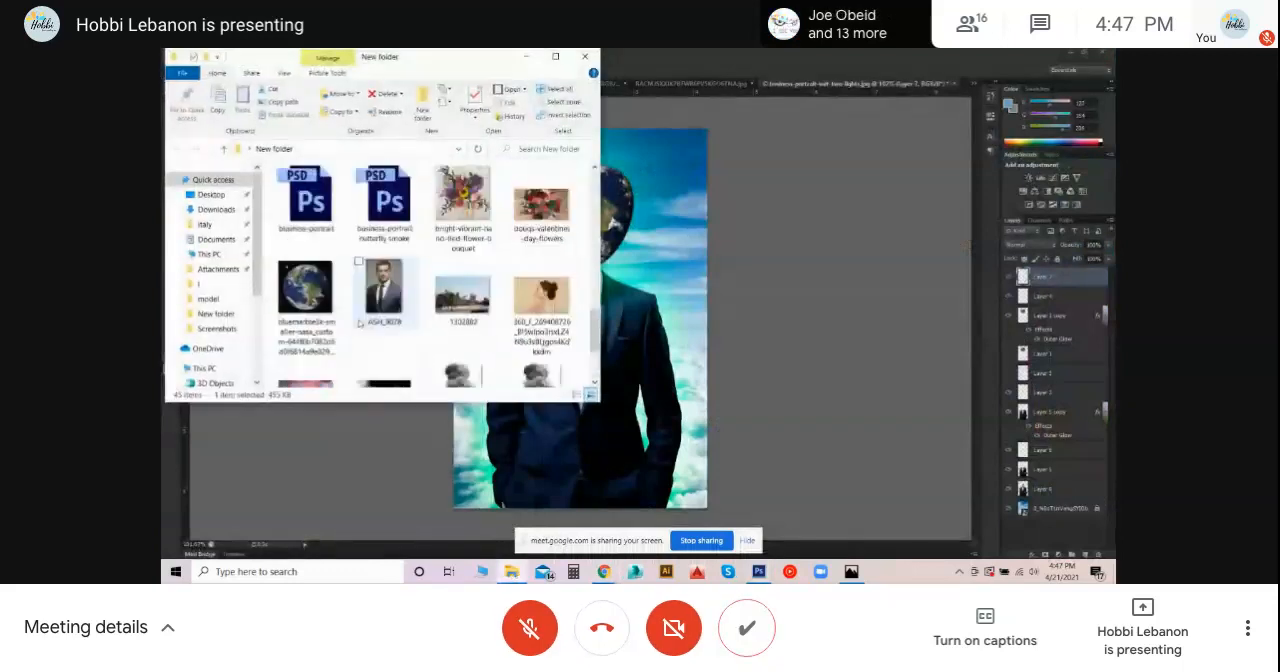
pyautogui.scroll(5, 359, 323)
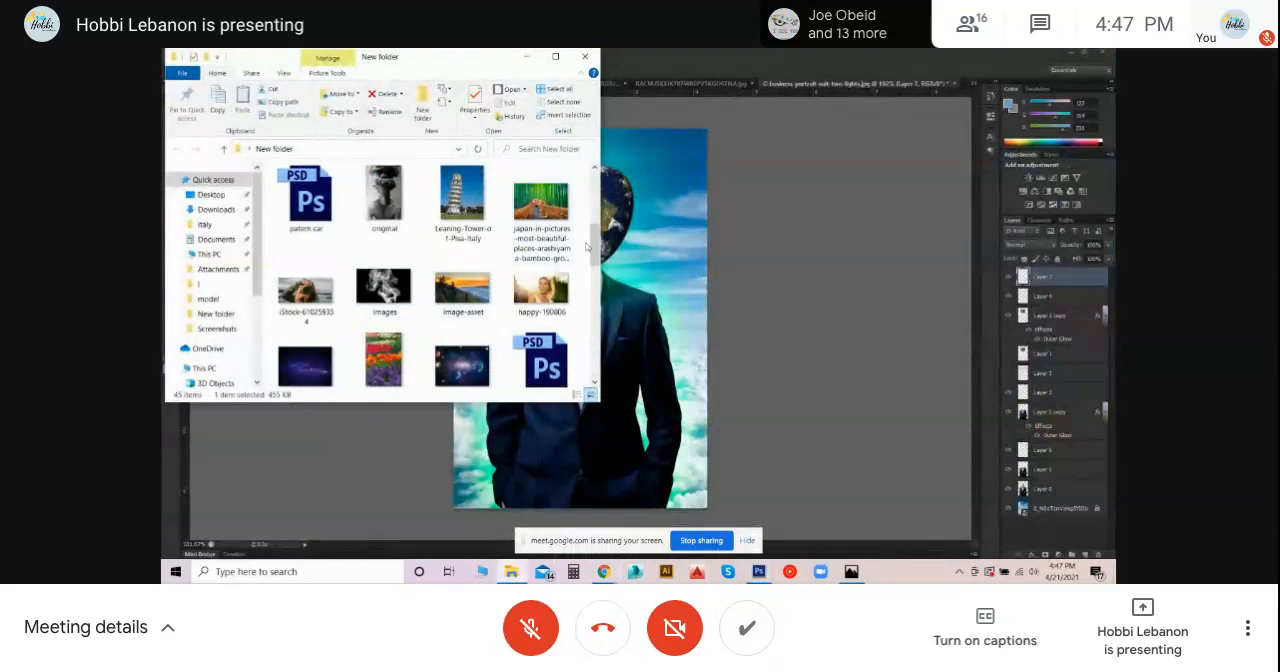
pyautogui.scroll(-3, 565, 333)
pyautogui.scroll(3, 565, 333)
pyautogui.scroll(-3, 560, 335)
pyautogui.scroll(-3, 555, 334)
pyautogui.scroll(3, 548, 345)
pyautogui.scroll(-3, 540, 355)
pyautogui.scroll(10, 538, 357)
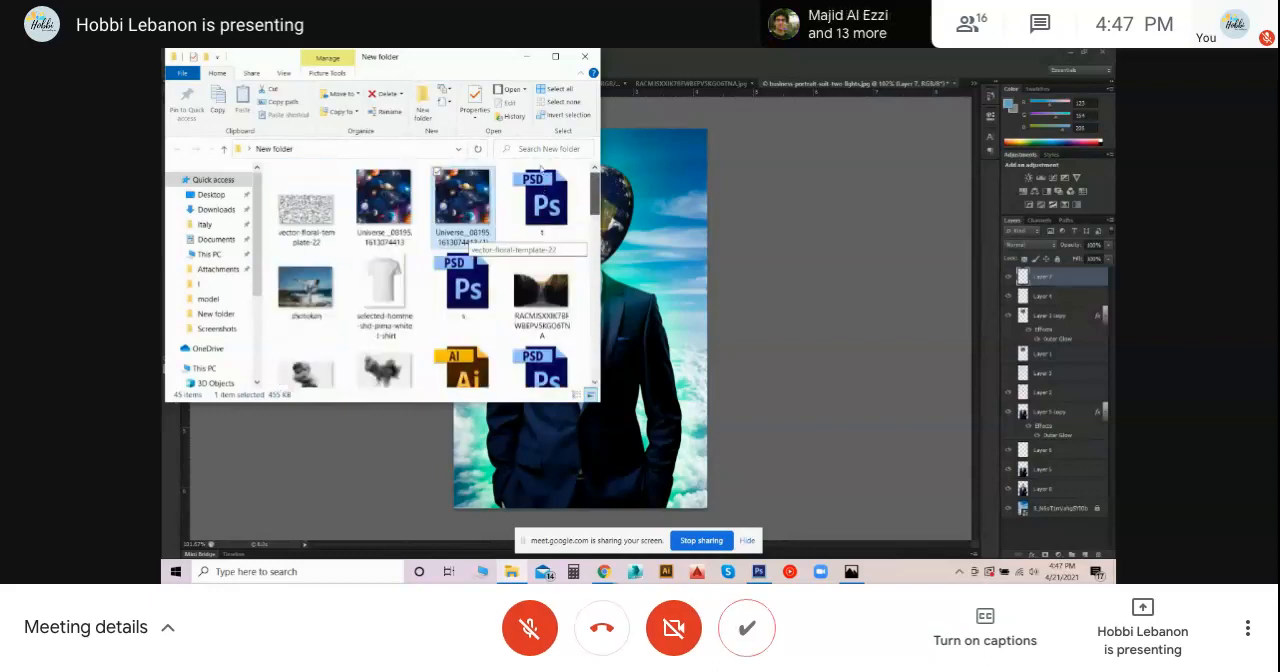
pyautogui.click(410, 246)
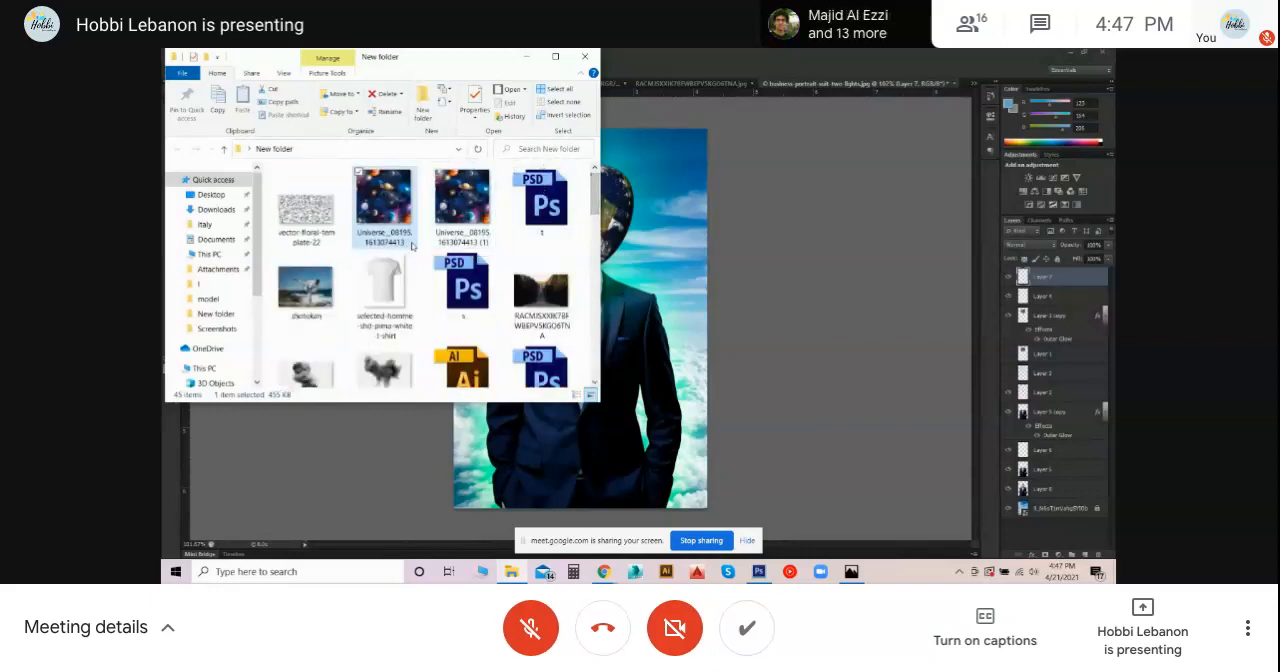
pyautogui.scroll(-8, 413, 232)
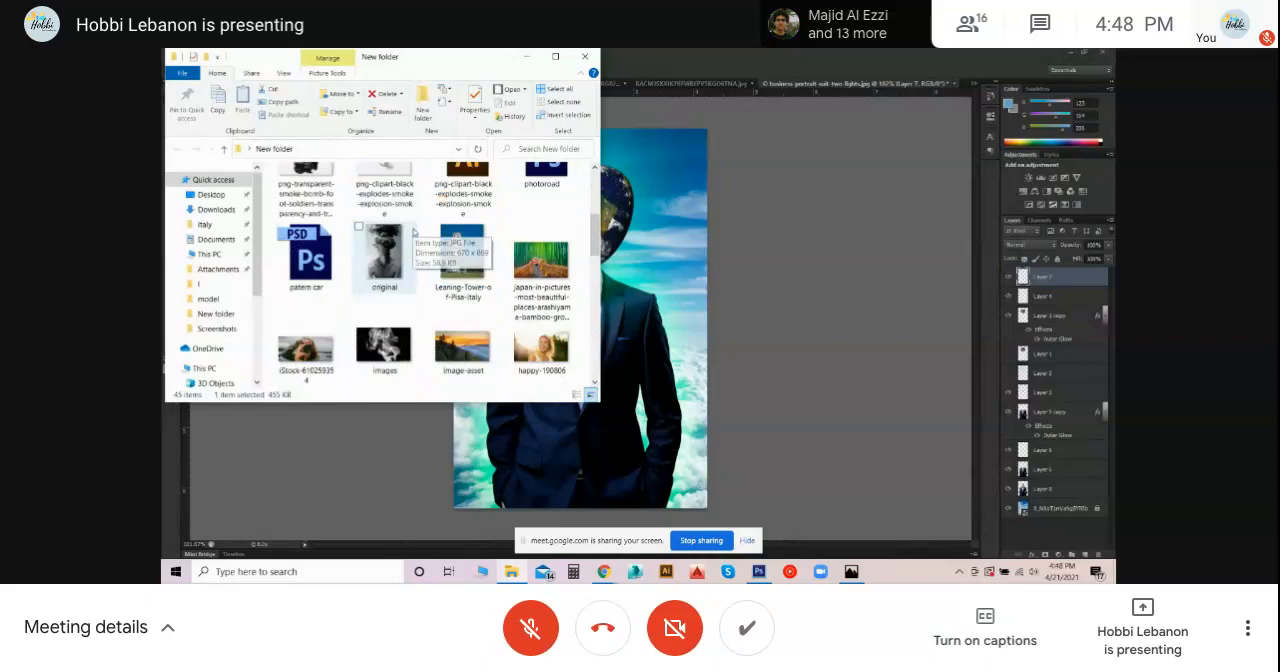
pyautogui.scroll(-6, 413, 232)
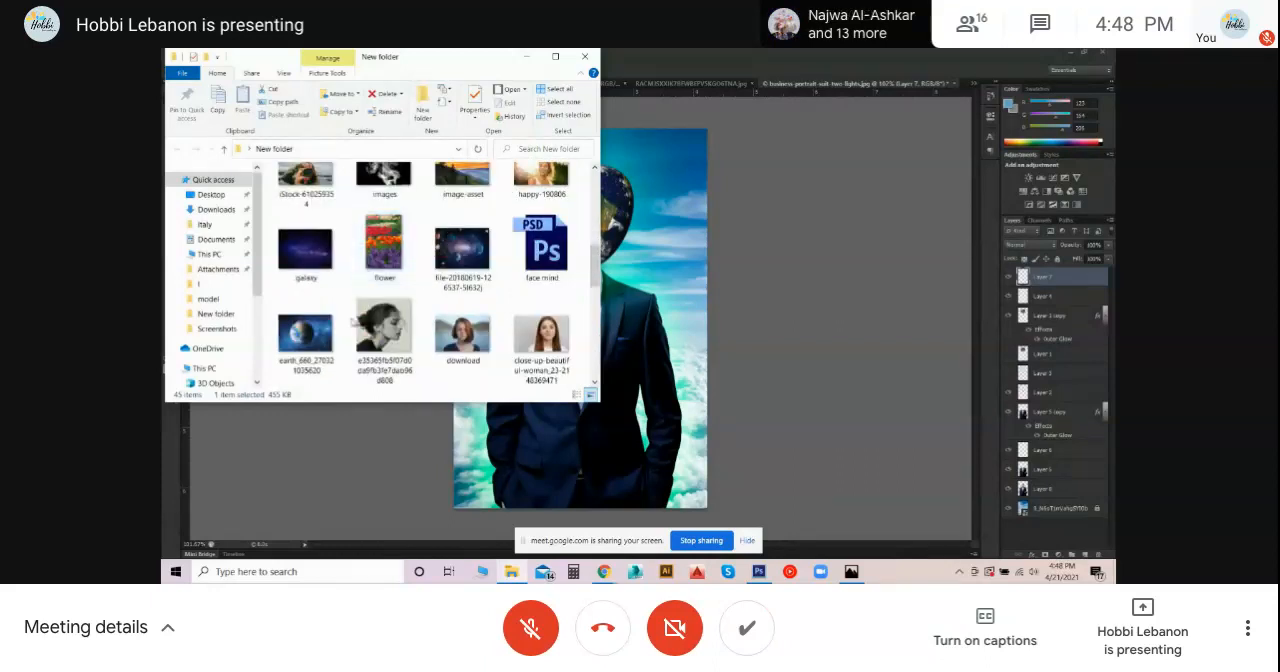
pyautogui.scroll(12, 352, 321)
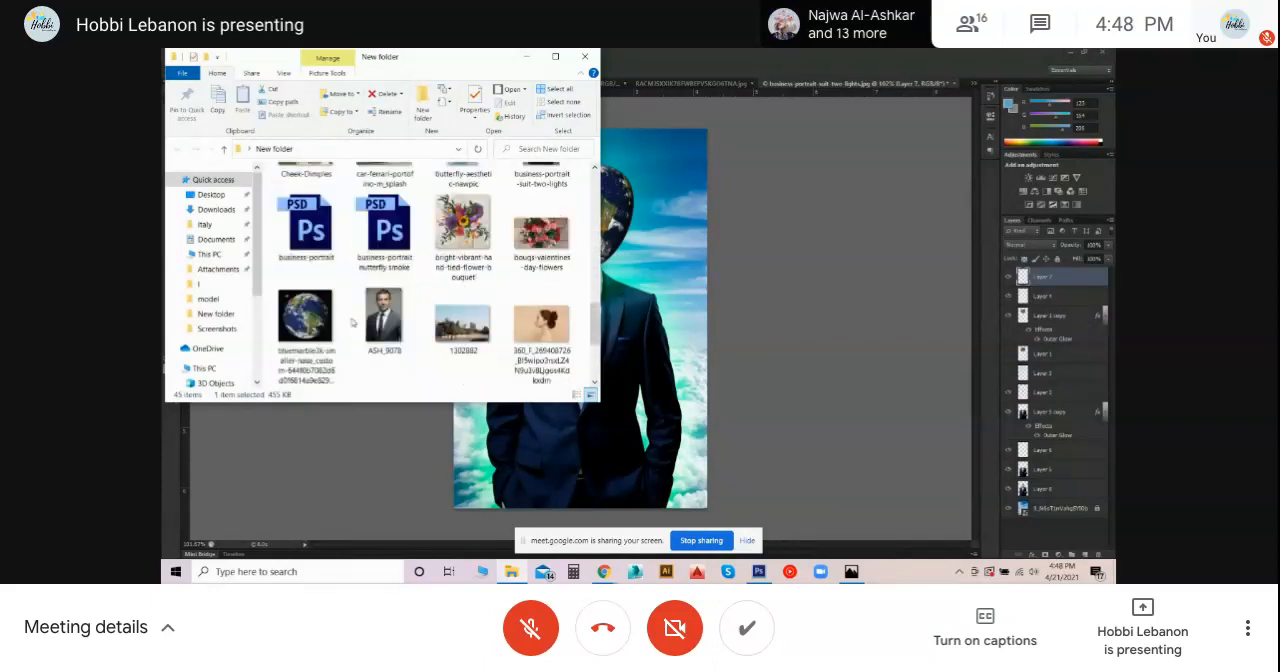
pyautogui.click(464, 212)
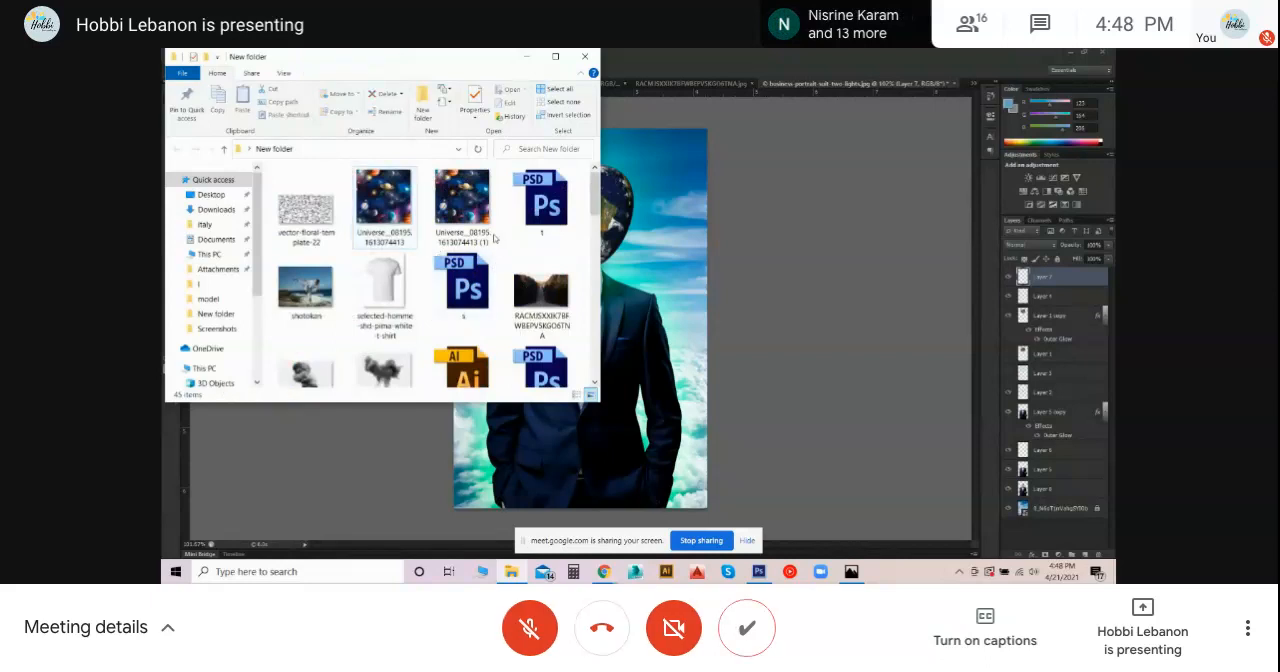
pyautogui.click(390, 214)
pyautogui.click(462, 214)
pyautogui.scroll(-6, 462, 226)
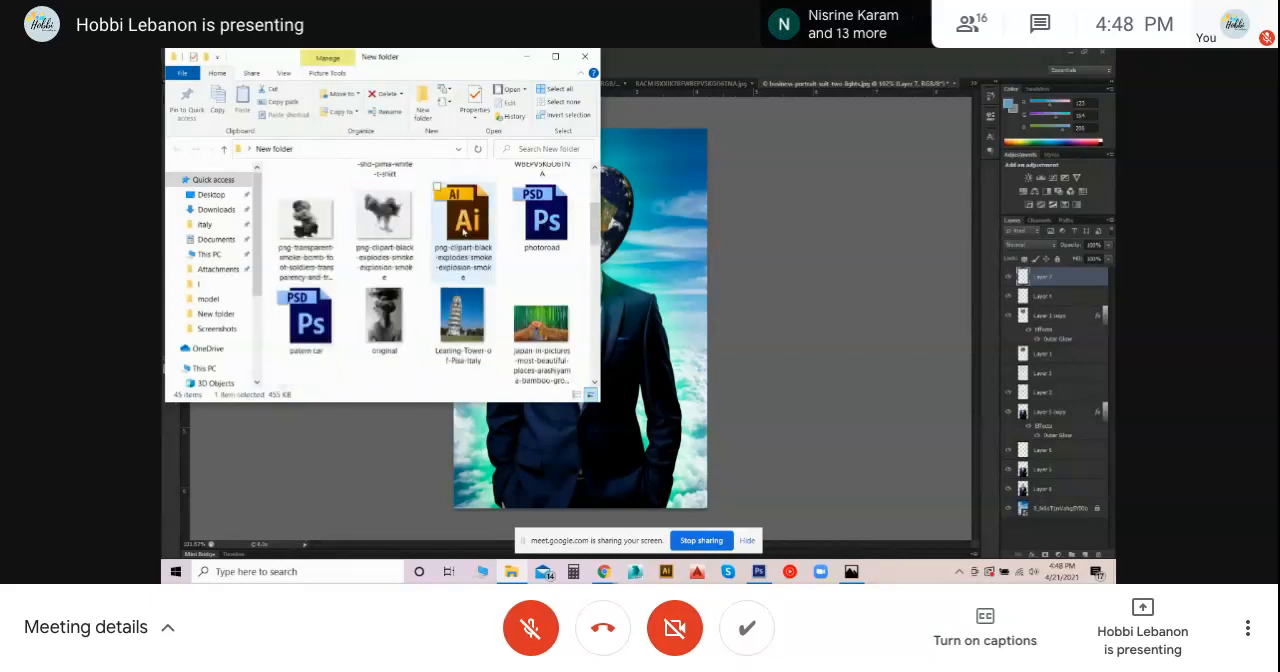
pyautogui.click(460, 325)
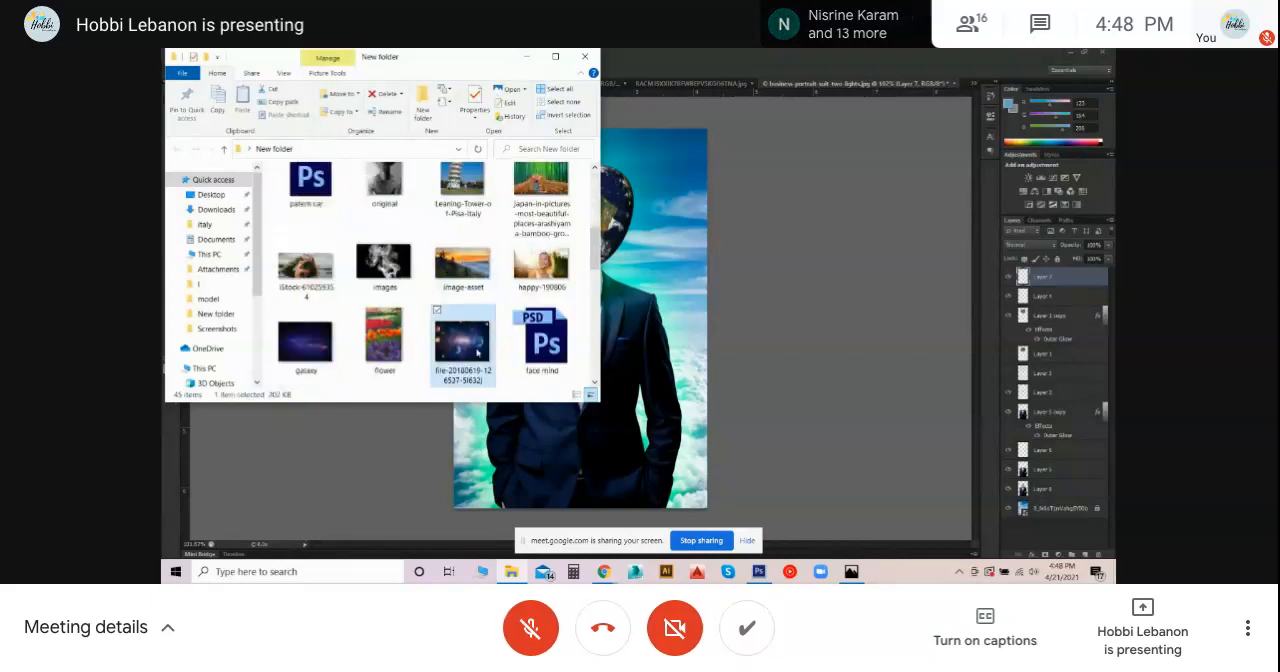
pyautogui.moveTo(630, 342); pyautogui.dragTo(630, 342)
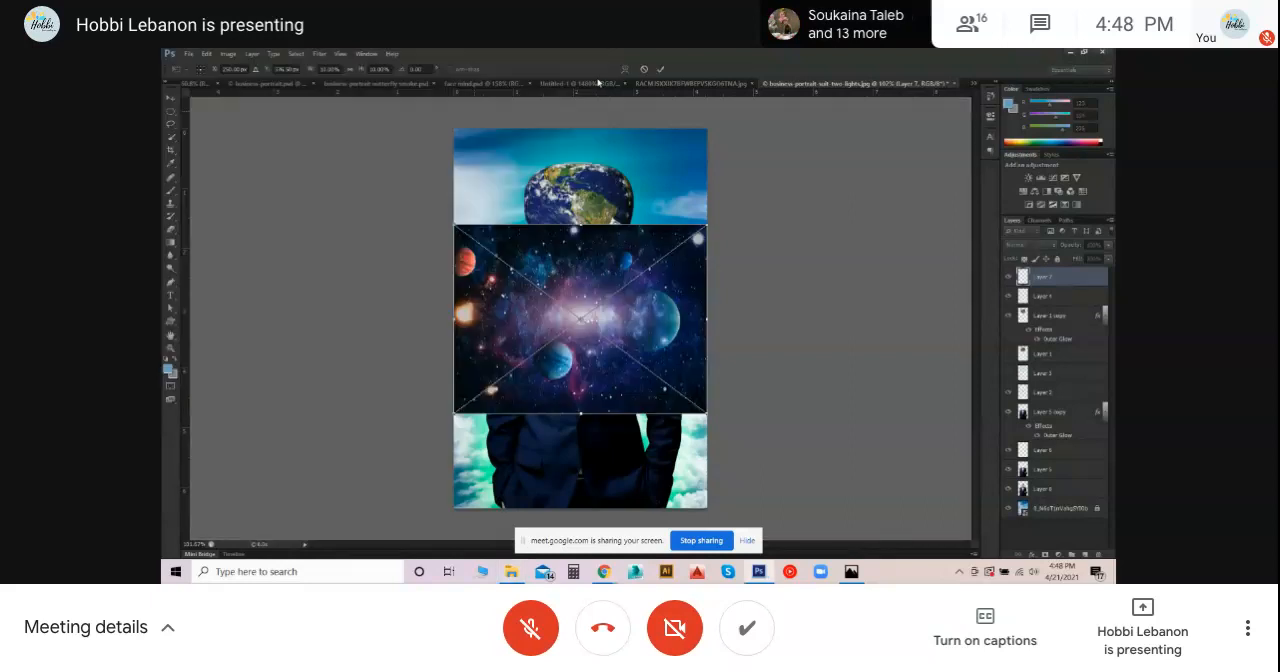
# - Rotate the placed galaxy image 90° counterclockwise, move it over the suit, enlarge it to cover the body and commit the placement
pyautogui.moveTo(728, 186); pyautogui.dragTo(434, 159)
pyautogui.moveTo(575, 262); pyautogui.dragTo(574, 326)
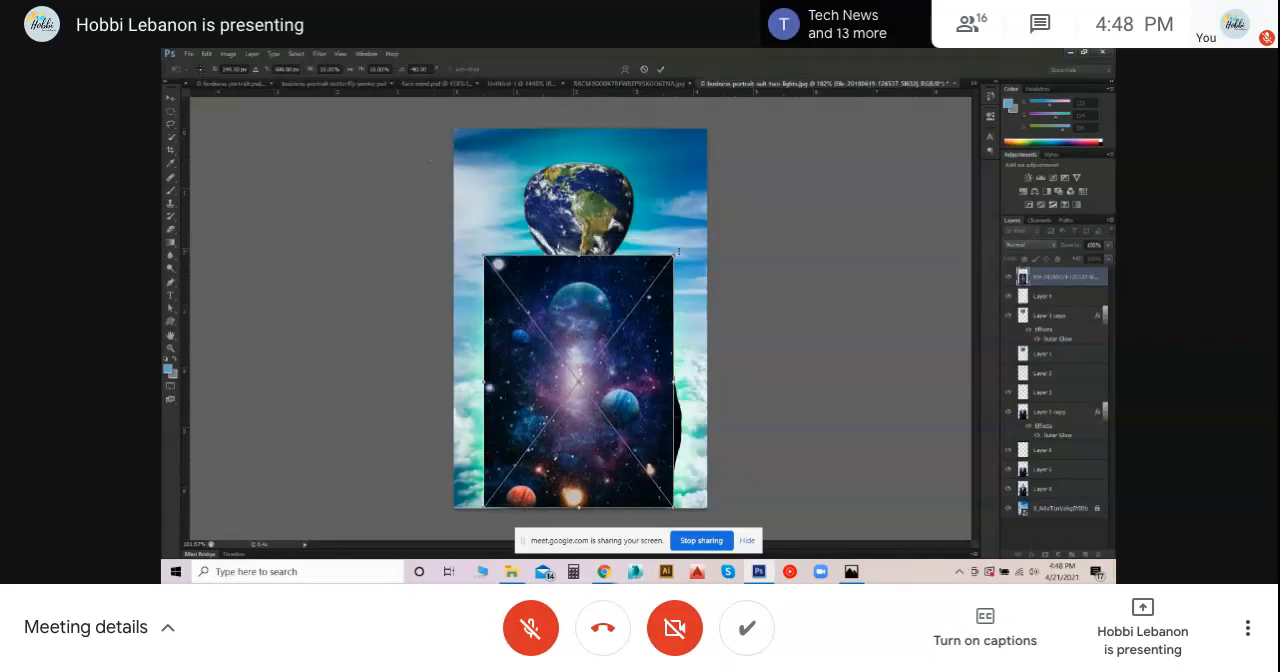
pyautogui.moveTo(678, 252); pyautogui.dragTo(700, 228)
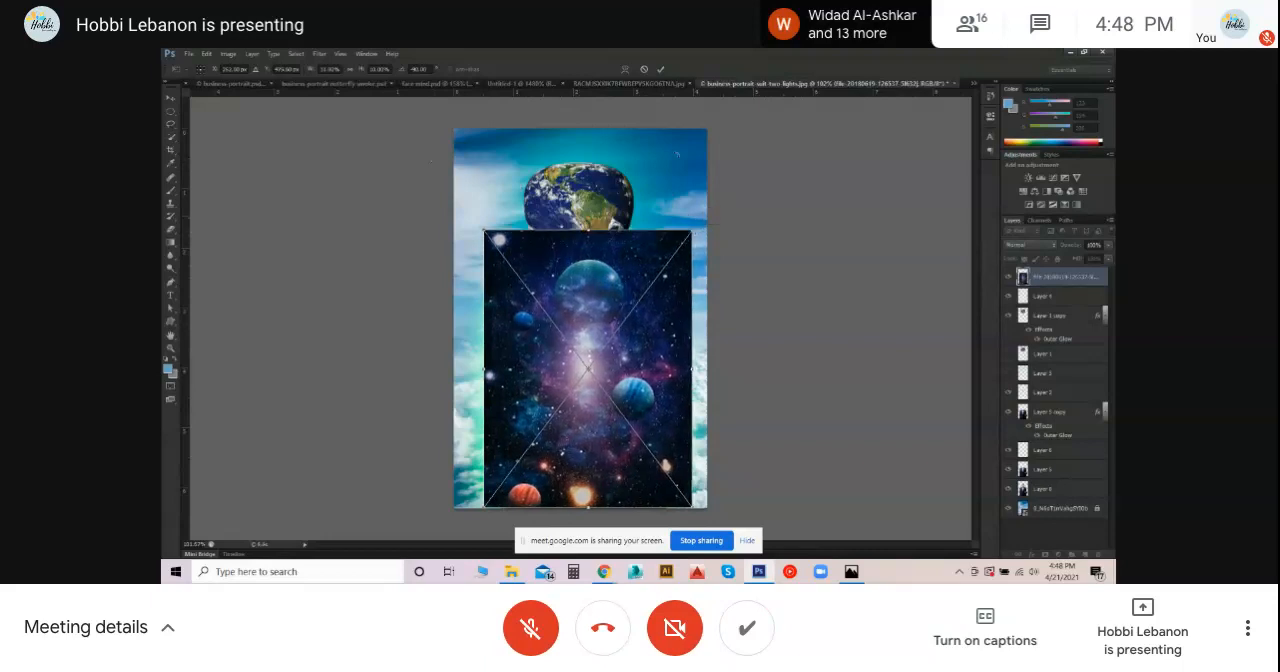
pyautogui.press('Return')
pyautogui.moveTo(640, 320); pyautogui.dragTo(636, 325)
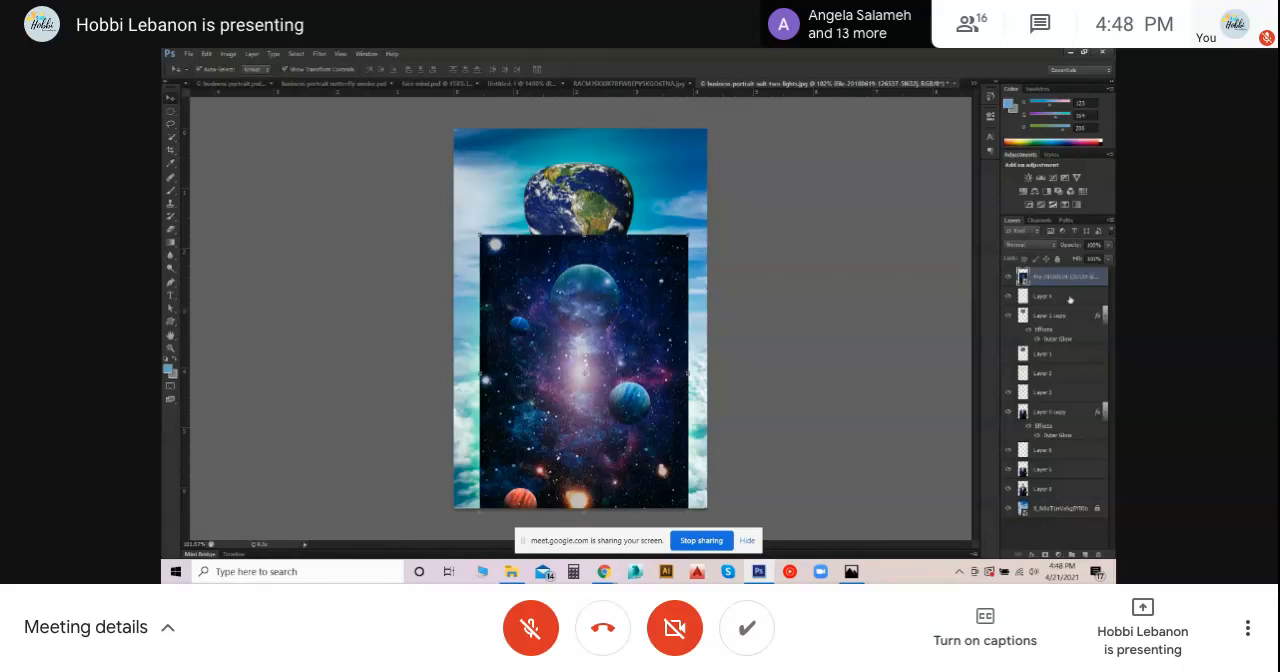
# - Move the galaxy layer directly above Layer 5, select Layer 5 and check the composite with Layer 5 copy hidden and shown
pyautogui.moveTo(1068, 278); pyautogui.dragTo(1047, 458)
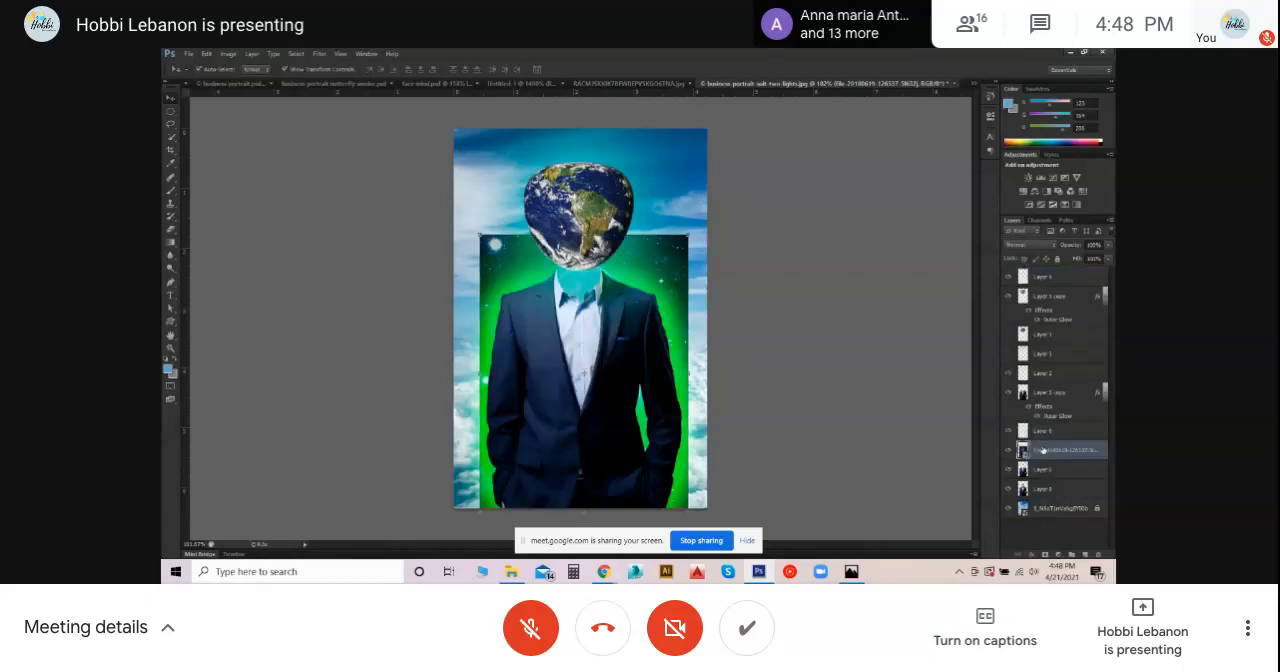
pyautogui.click(1049, 470)
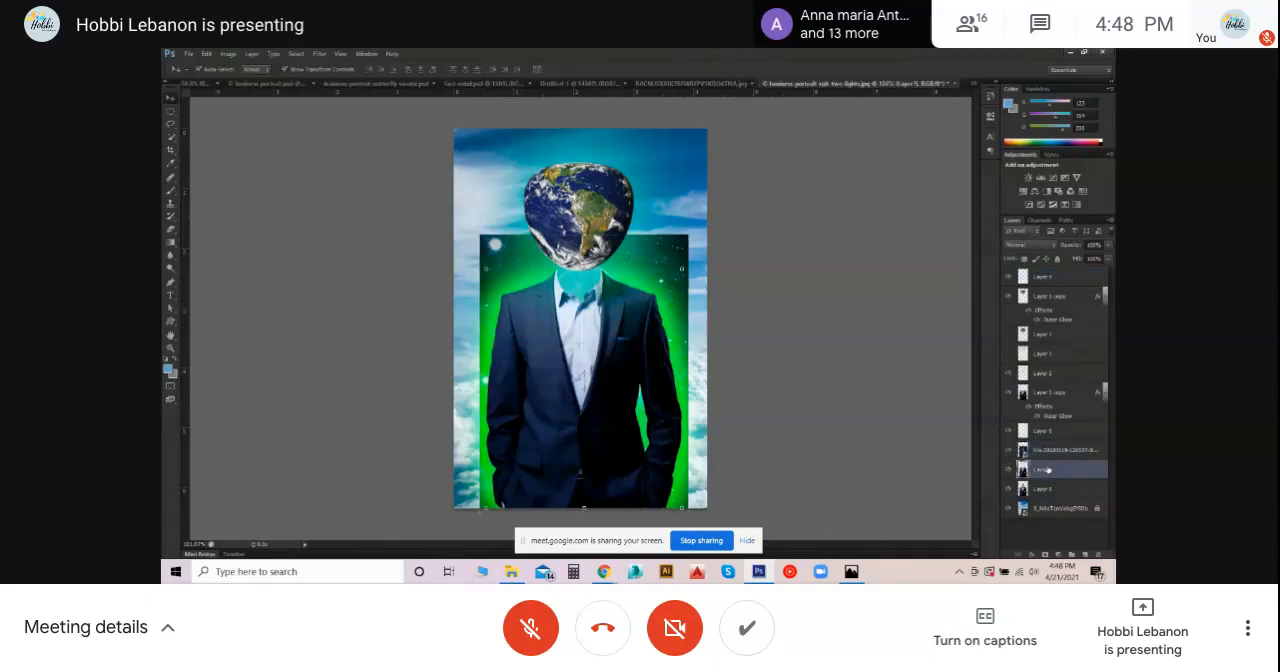
pyautogui.click(1009, 393)
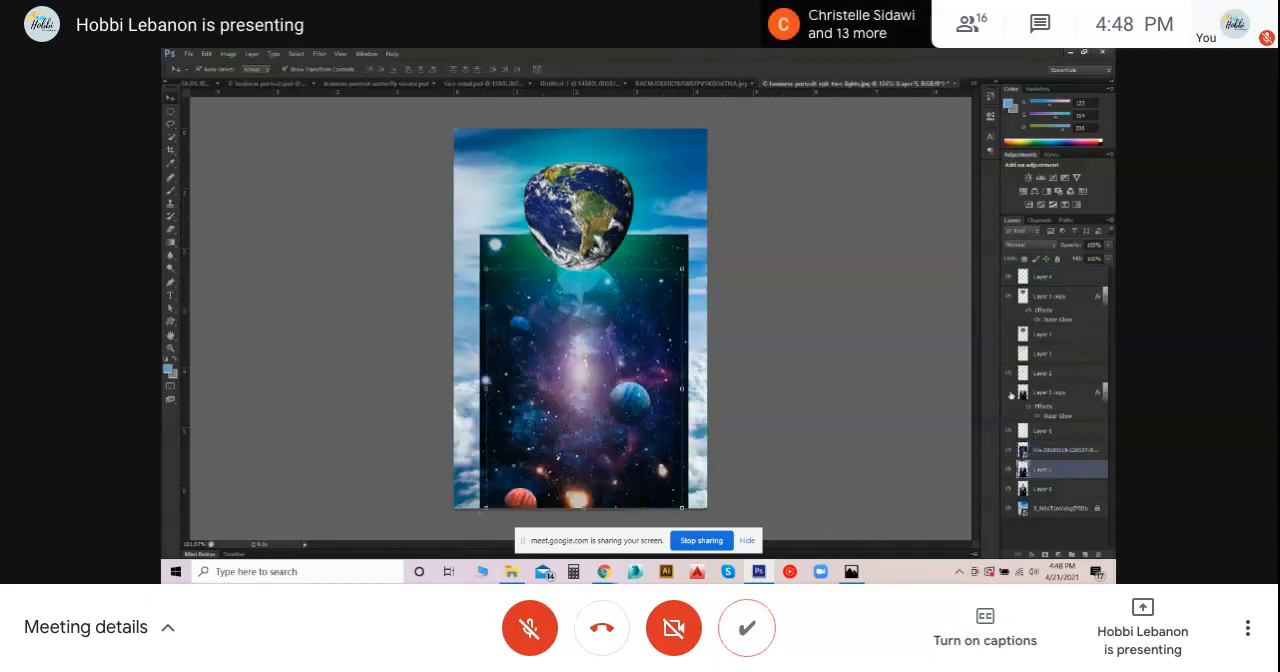
pyautogui.click(1009, 393)
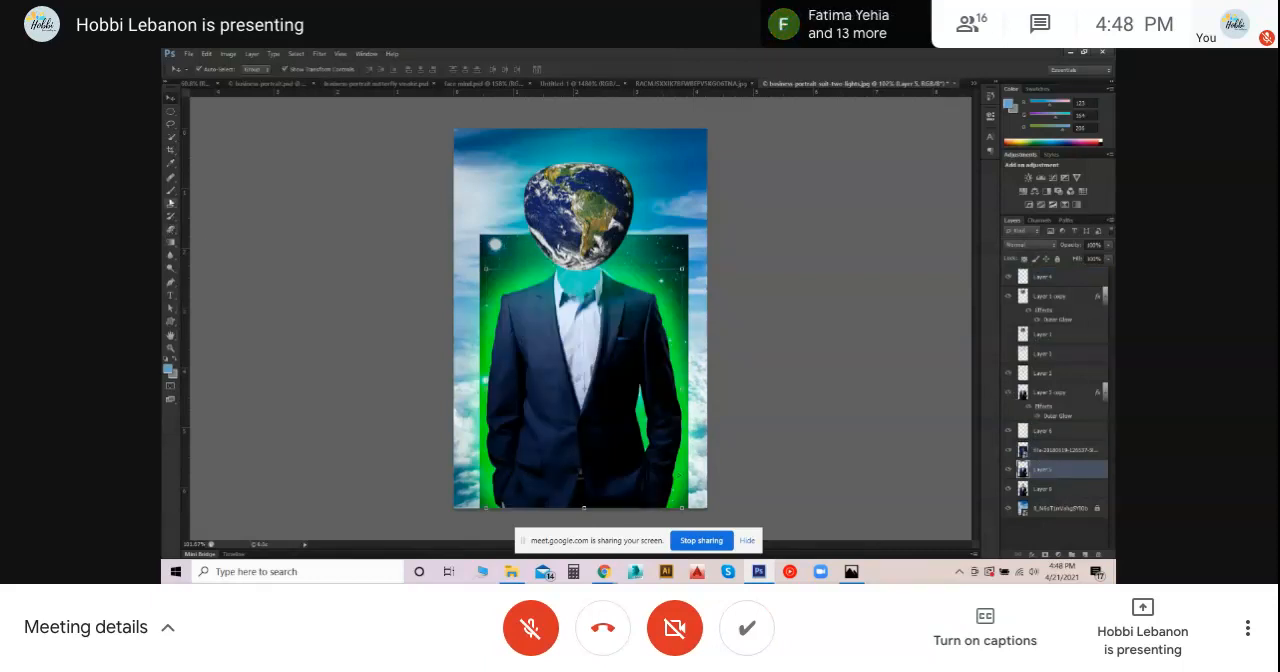
# - Select the suit jacket on Layer 5 with the Quick Selection tool and copy it to a new layer
pyautogui.click(170, 137)
pyautogui.moveTo(532, 310)
pyautogui.mouseDown()
pyautogui.moveTo(525, 328)
pyautogui.moveTo(548, 390)
pyautogui.mouseUp()
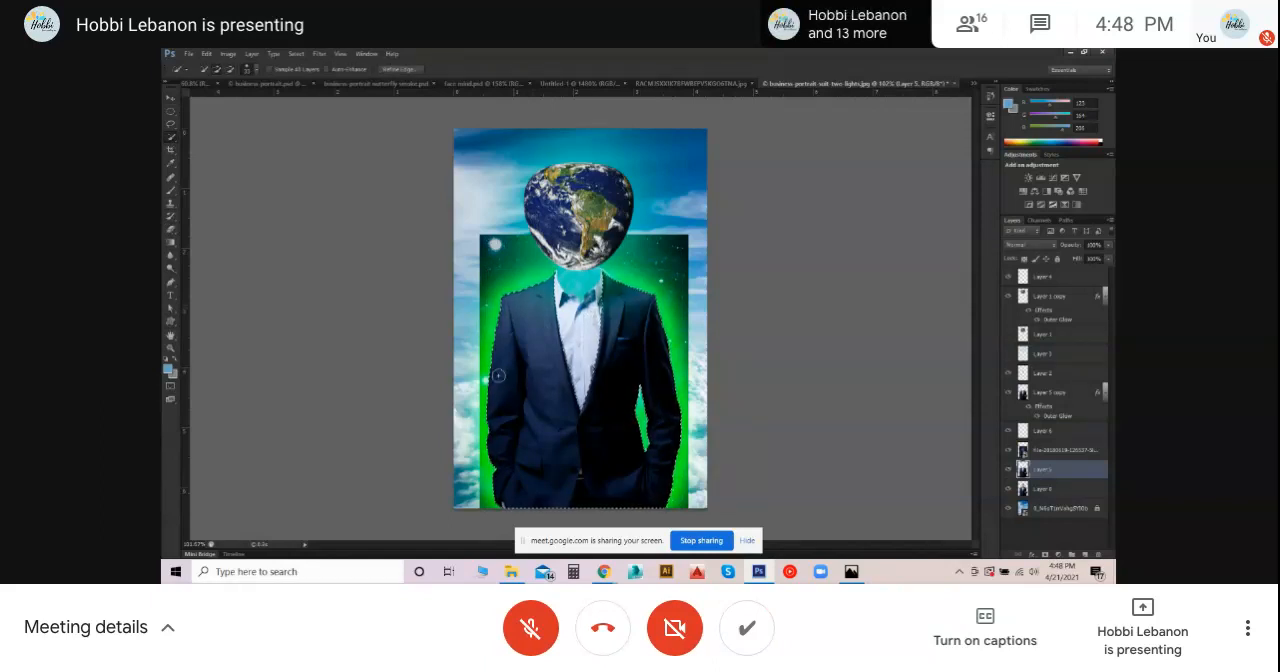
pyautogui.hotkey('ctrl', 'j')
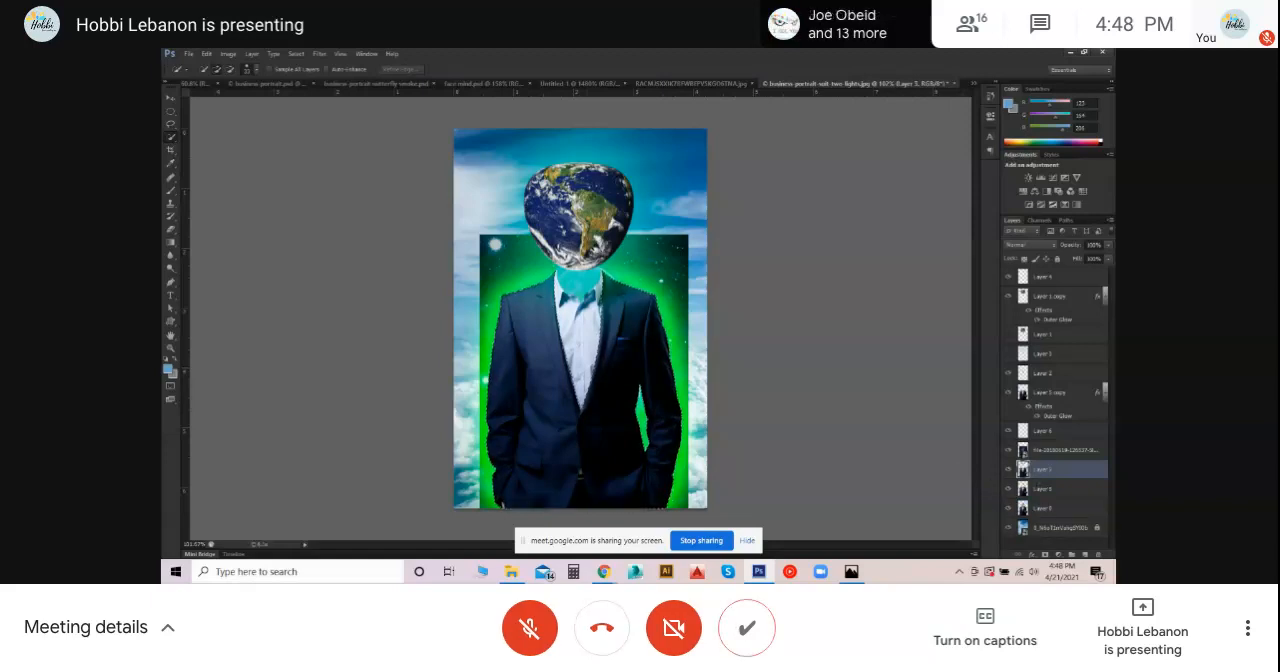
pyautogui.keyDown('alt'); pyautogui.click(1024, 459); pyautogui.keyUp('alt')
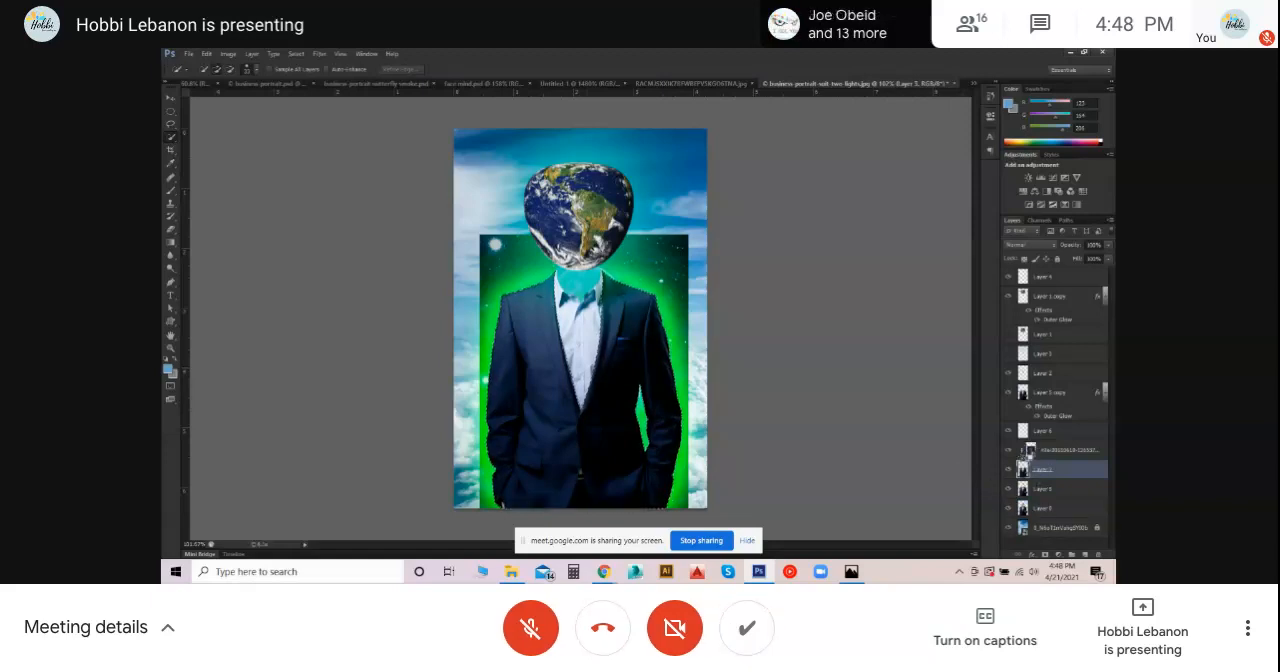
pyautogui.moveTo(1046, 470); pyautogui.dragTo(1031, 451)
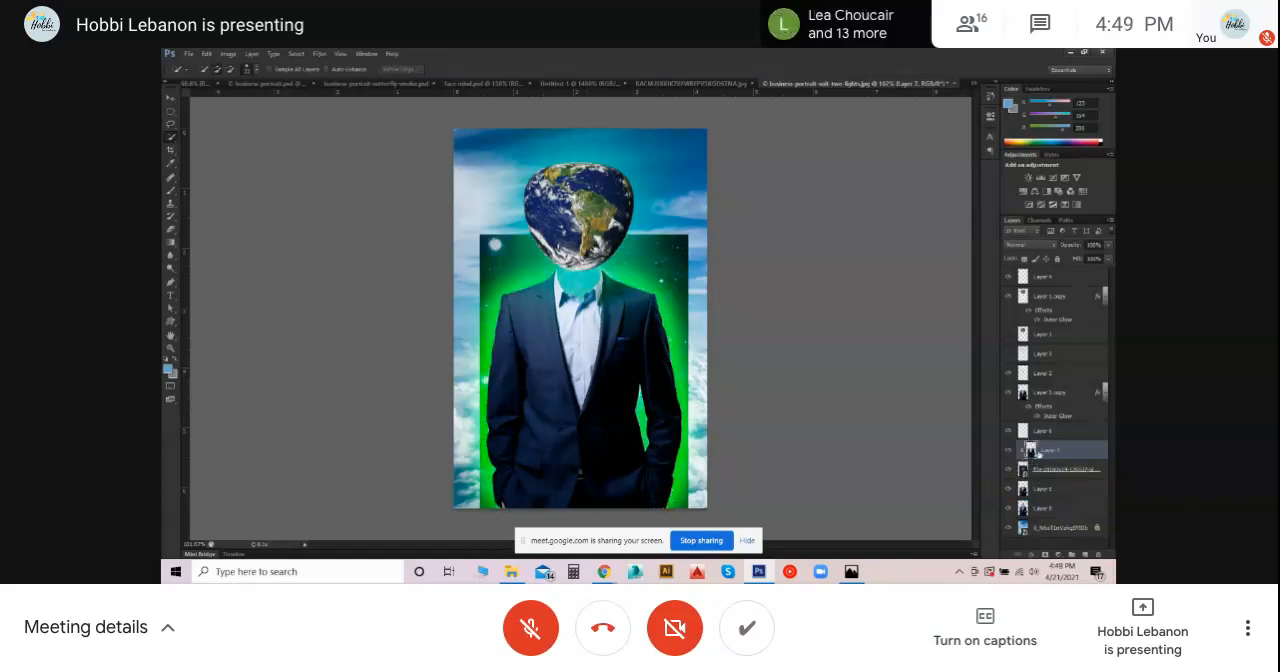
pyautogui.moveTo(1031, 451); pyautogui.dragTo(1031, 449)
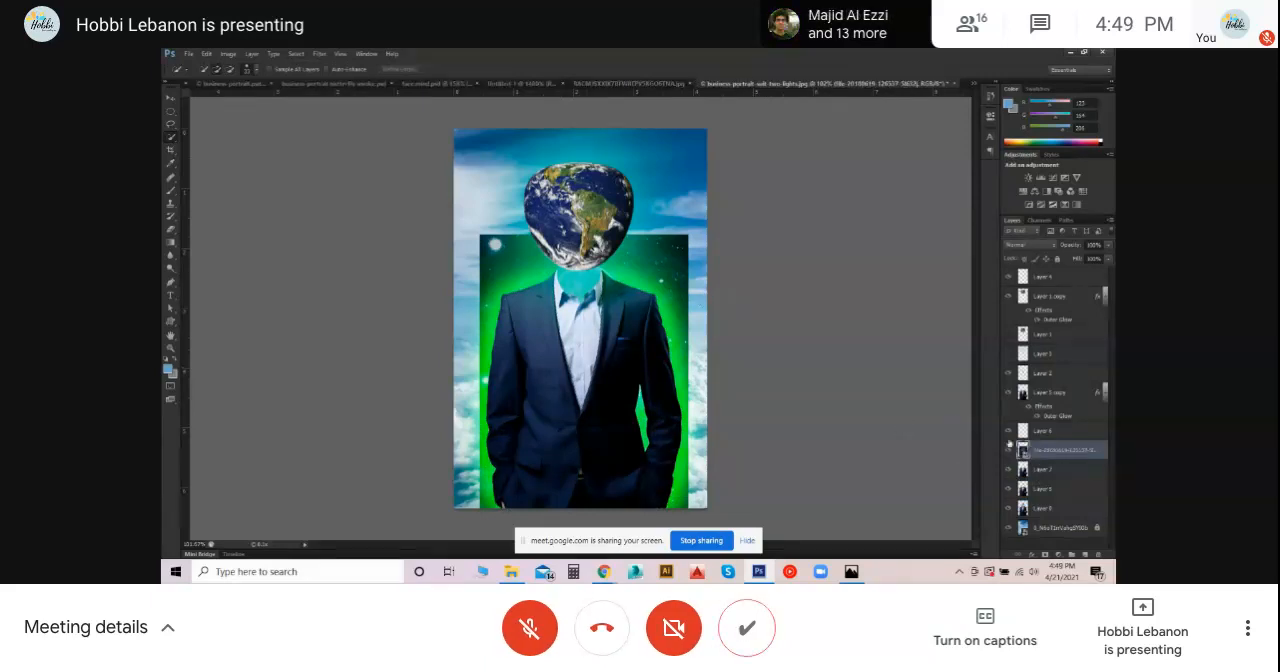
# - Hide Layer 5 copy and clip the galaxy layer to the copied jacket layer directly below it
pyautogui.click(1010, 393)
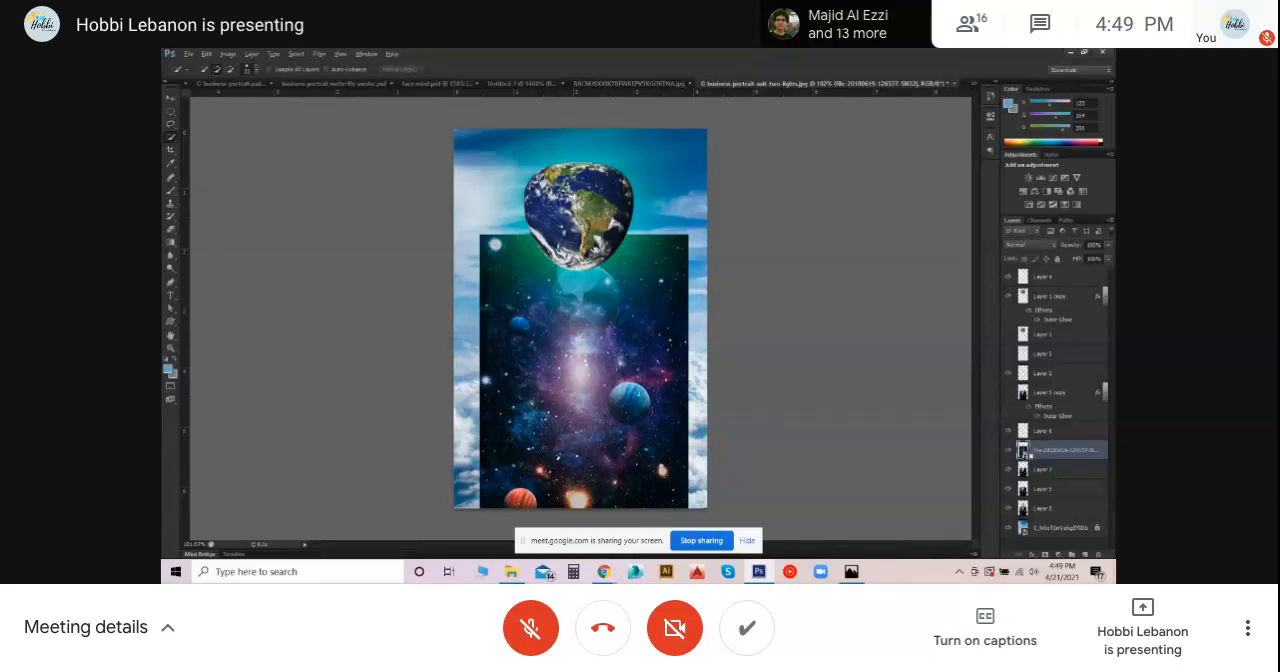
pyautogui.keyDown('alt'); pyautogui.click(1030, 458); pyautogui.keyUp('alt')
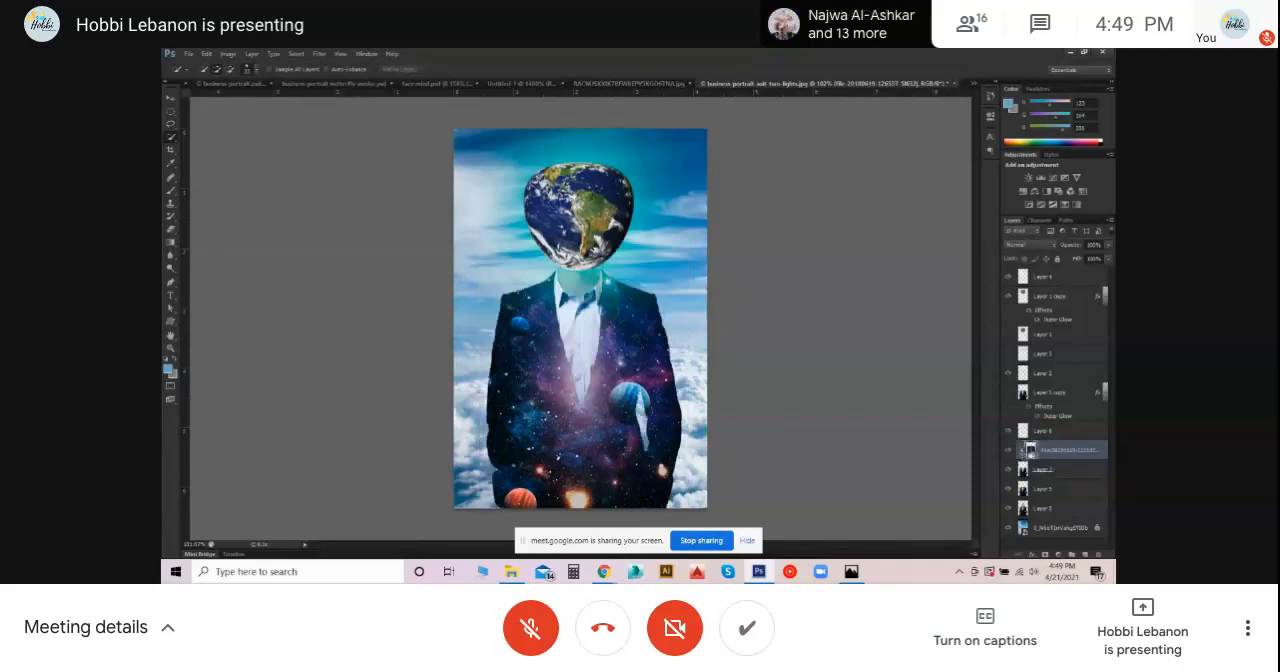
pyautogui.click(1009, 394)
pyautogui.click(1009, 394)
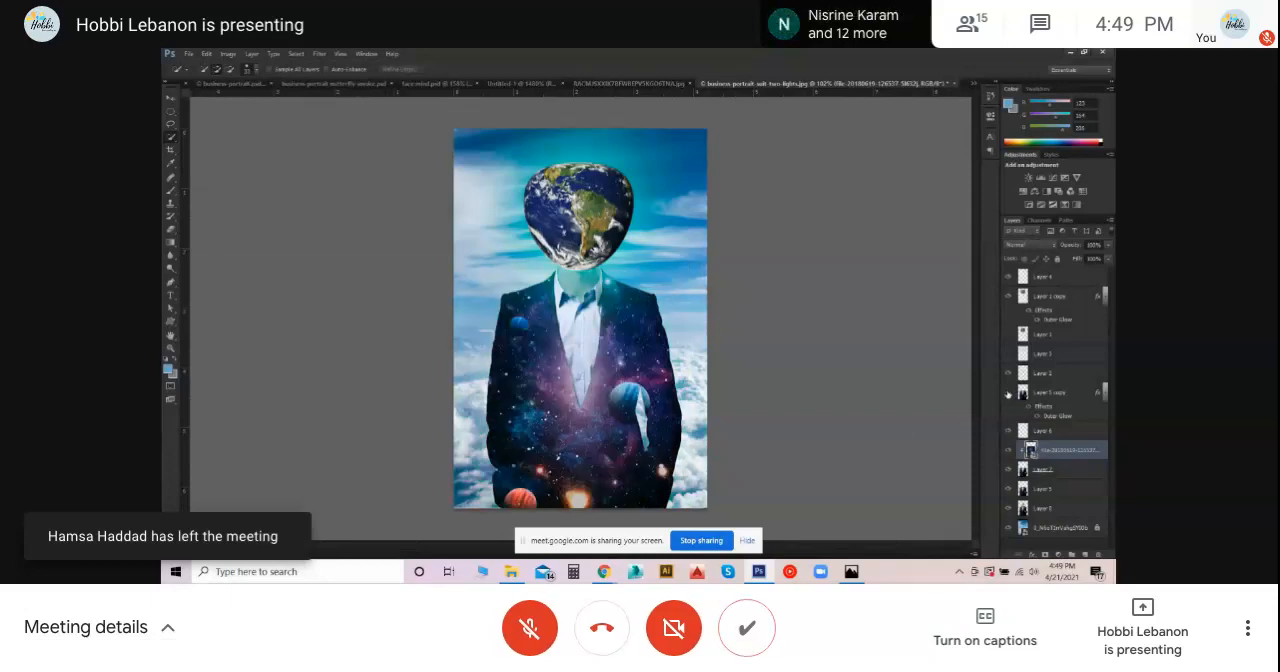
pyautogui.click(1009, 394)
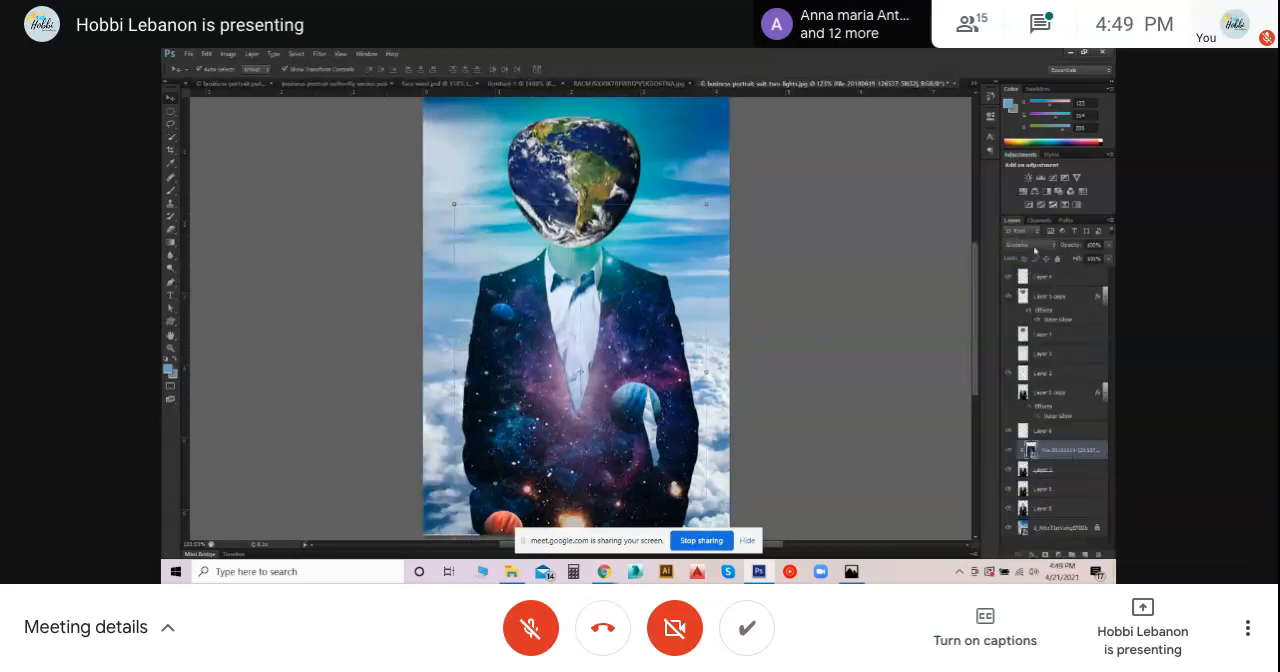
# - Open the meeting chat and begin a reply to everyone with "yes"
pyautogui.click(1040, 24)
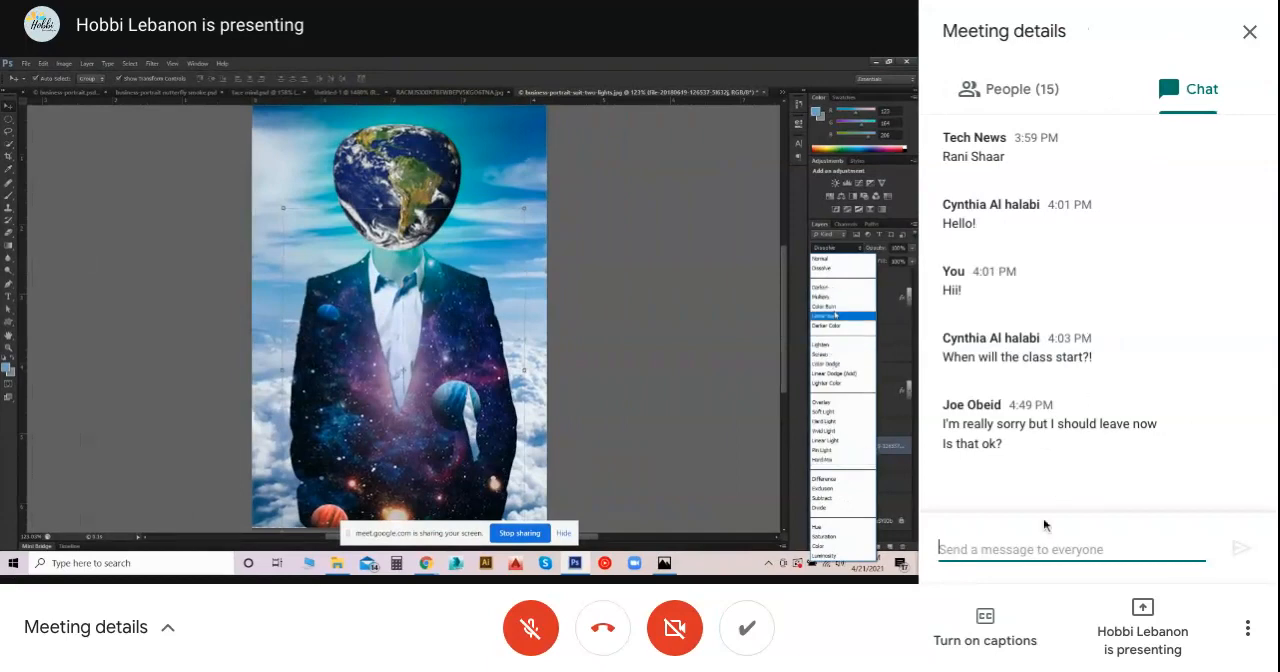
pyautogui.write('y')
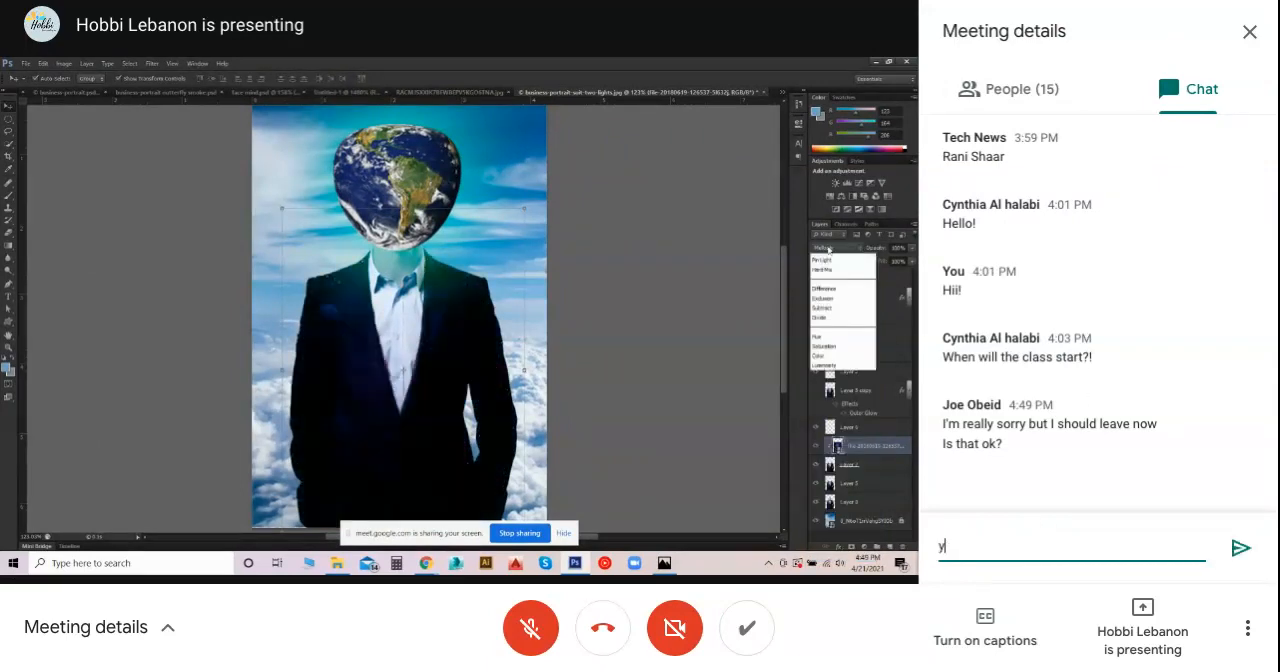
pyautogui.write('es of')
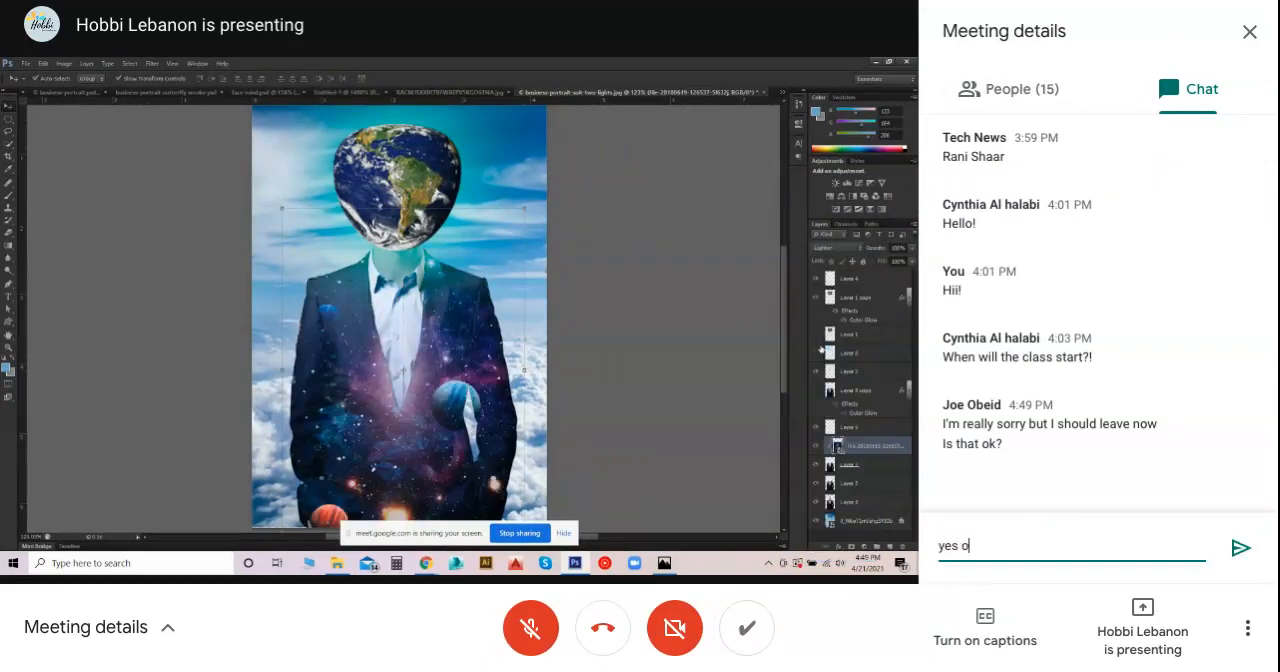
pyautogui.press('BackSpace')
pyautogui.press('BackSpace')
pyautogui.press('BackSpace')
pyautogui.write('of')
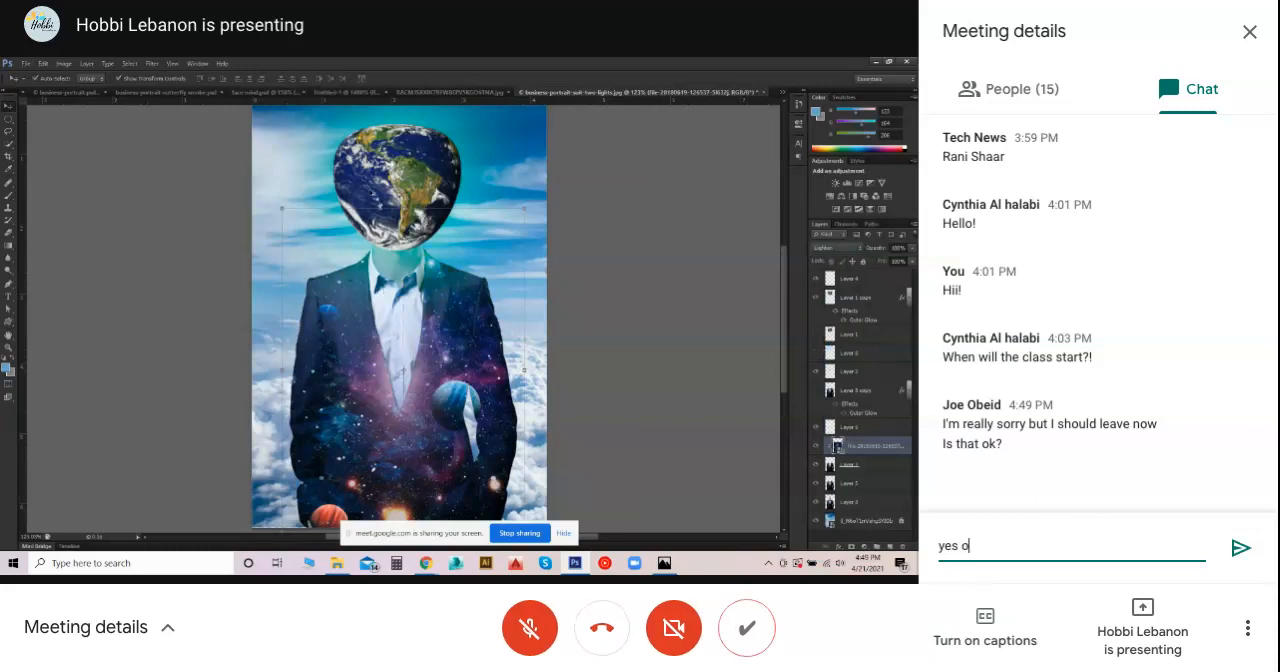
pyautogui.write('courve')
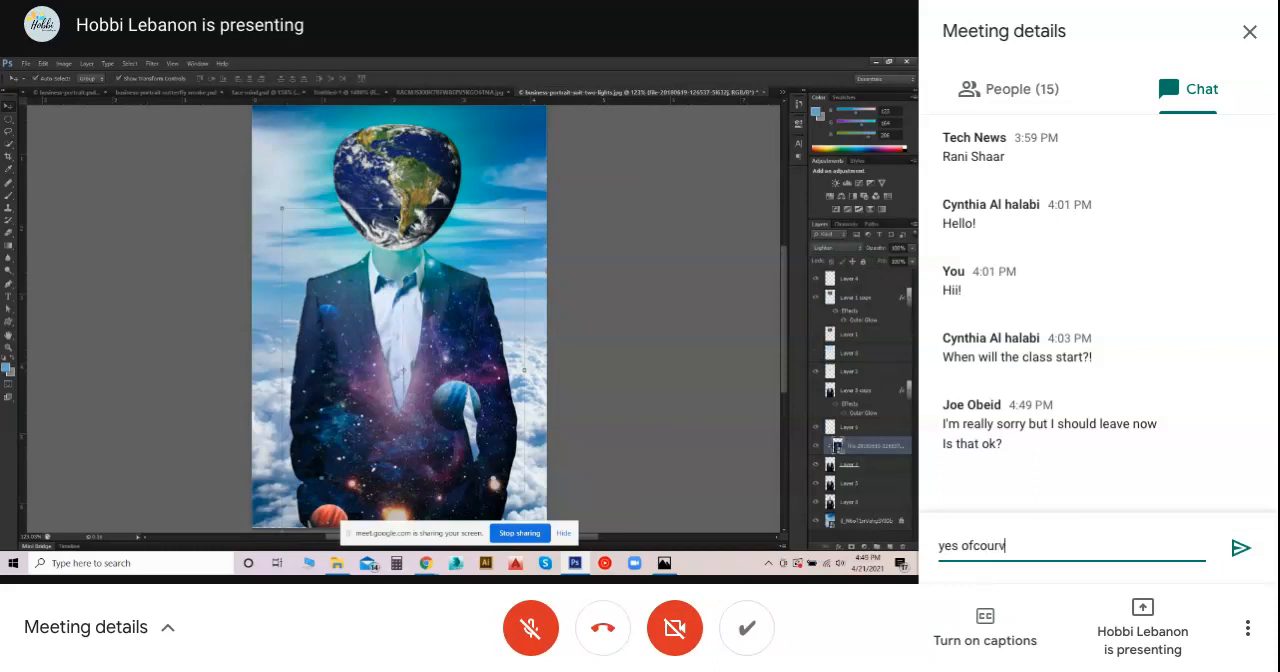
pyautogui.press('BackSpace')
pyautogui.press('BackSpace')
pyautogui.press('BackSpace')
pyautogui.press('BackSpace')
pyautogui.press('BackSpace')
pyautogui.press('BackSpace')
pyautogui.press('BackSpace')
pyautogui.press('BackSpace')
pyautogui.press('BackSpace')
pyautogui.press('BackSpace')
pyautogui.press('BackSpace')
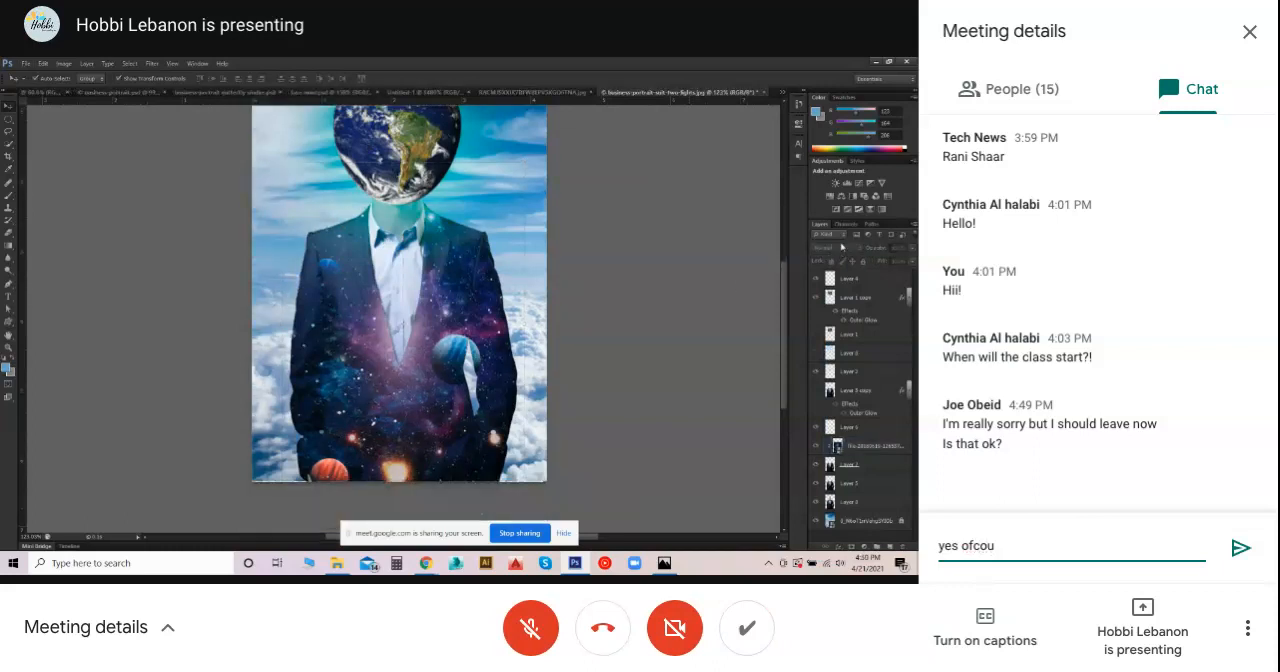
pyautogui.write('s')
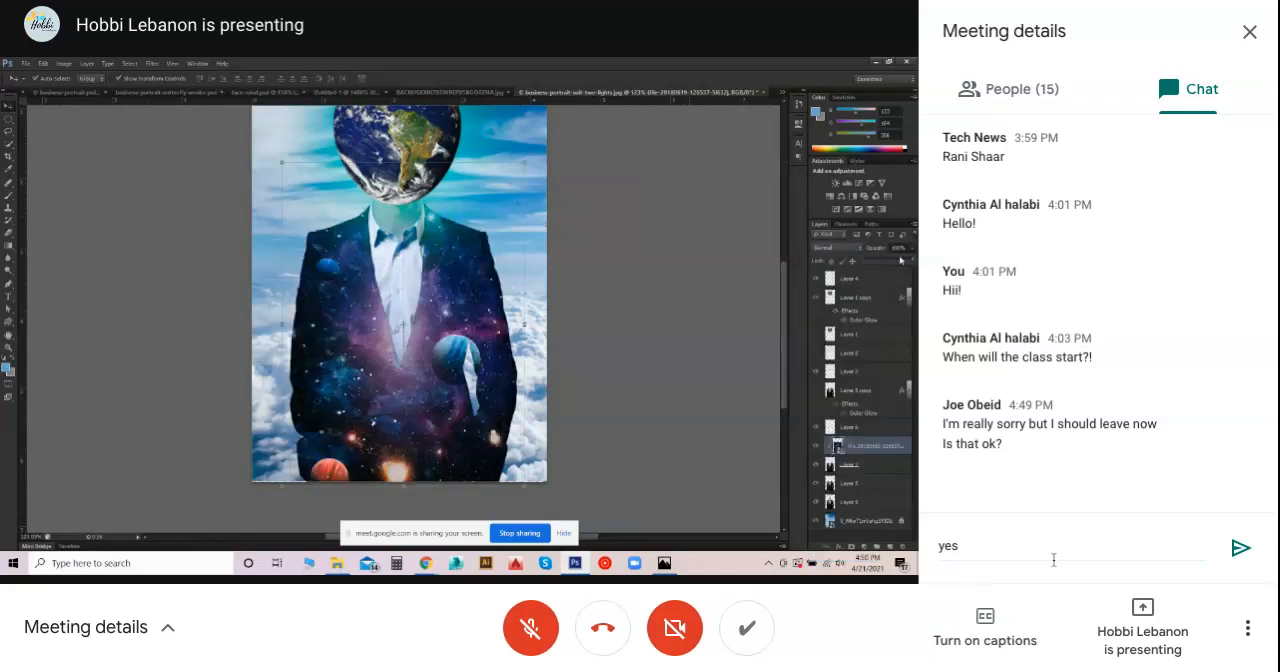
# - Complete the chat reply as "yes no worries" and send it
pyautogui.click(980, 549)
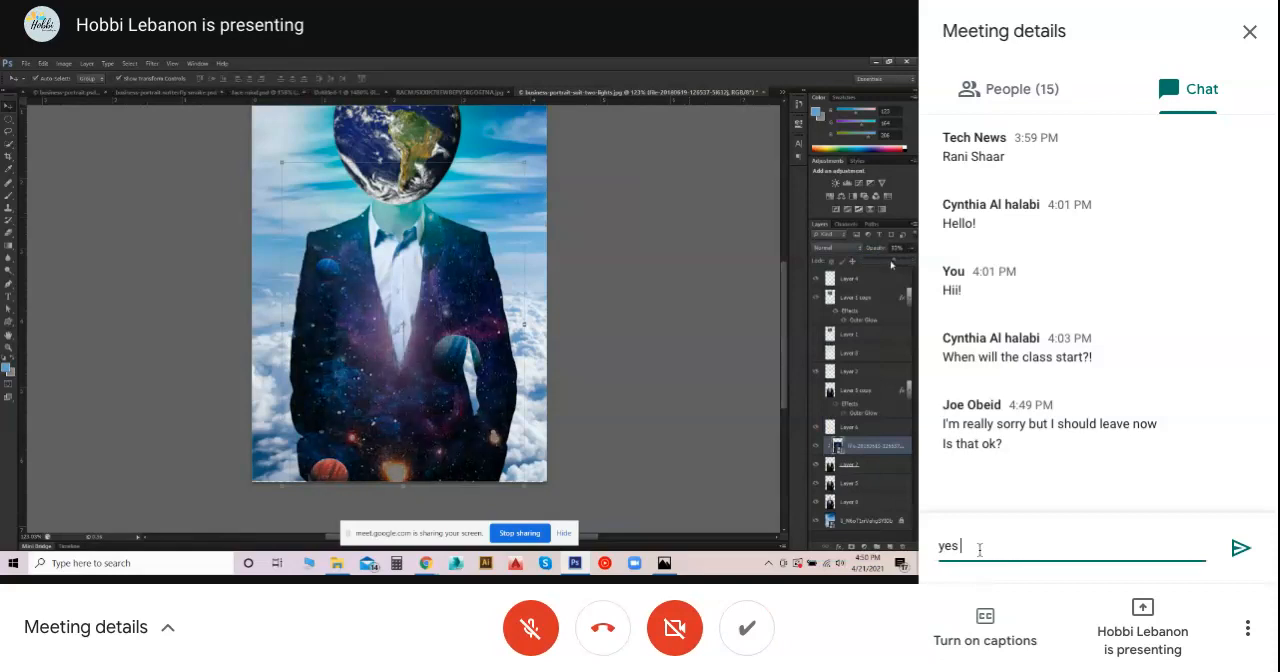
pyautogui.write('no wo')
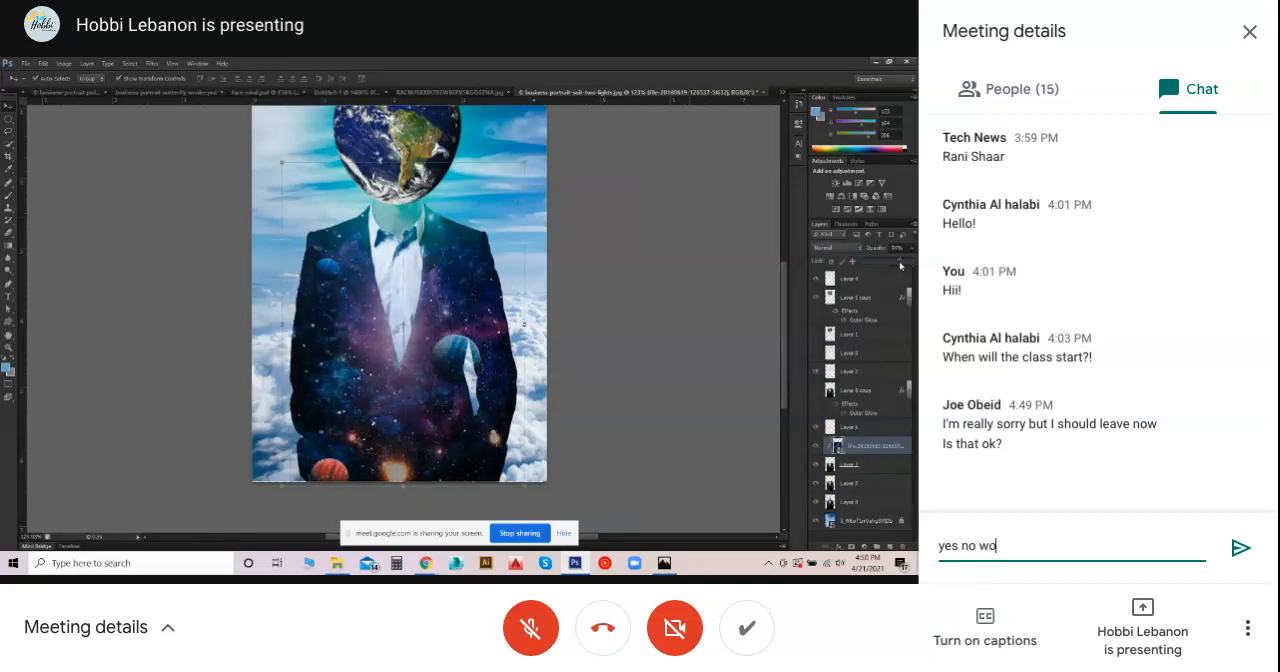
pyautogui.write('rries')
pyautogui.press('Return')
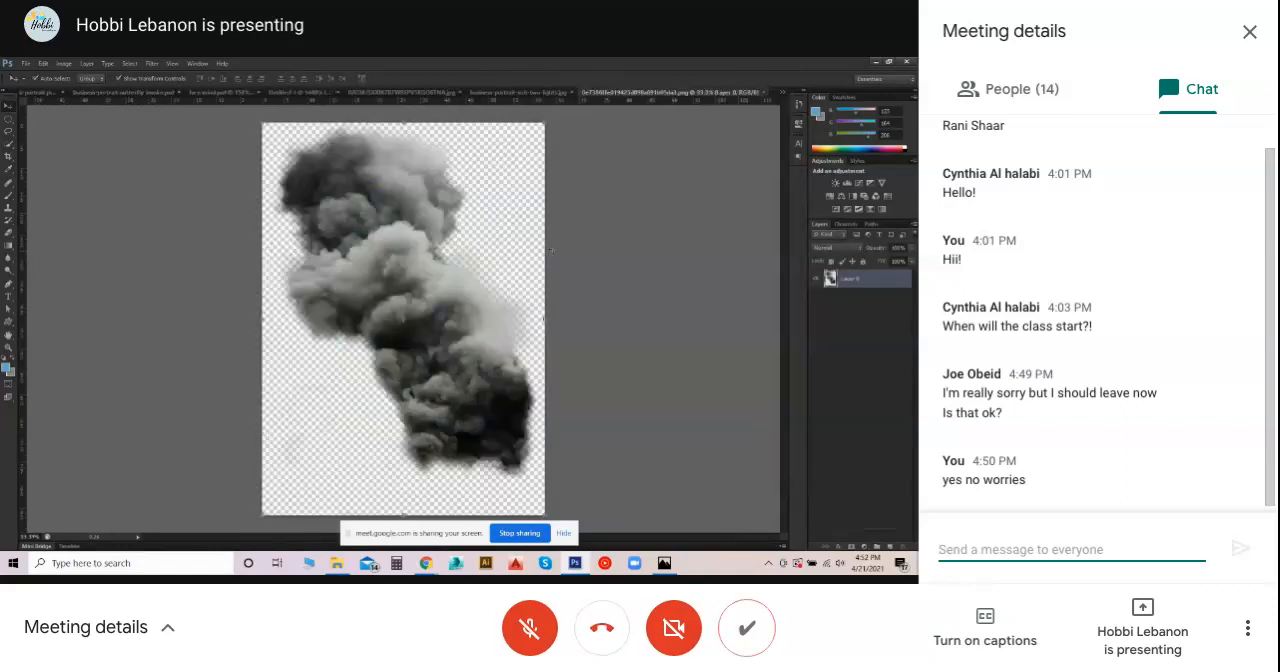
# - Paste the copied smoke image into the business portrait document and accept the colour profile conversion
pyautogui.click(486, 93)
pyautogui.hotkey('ctrl', 'v')
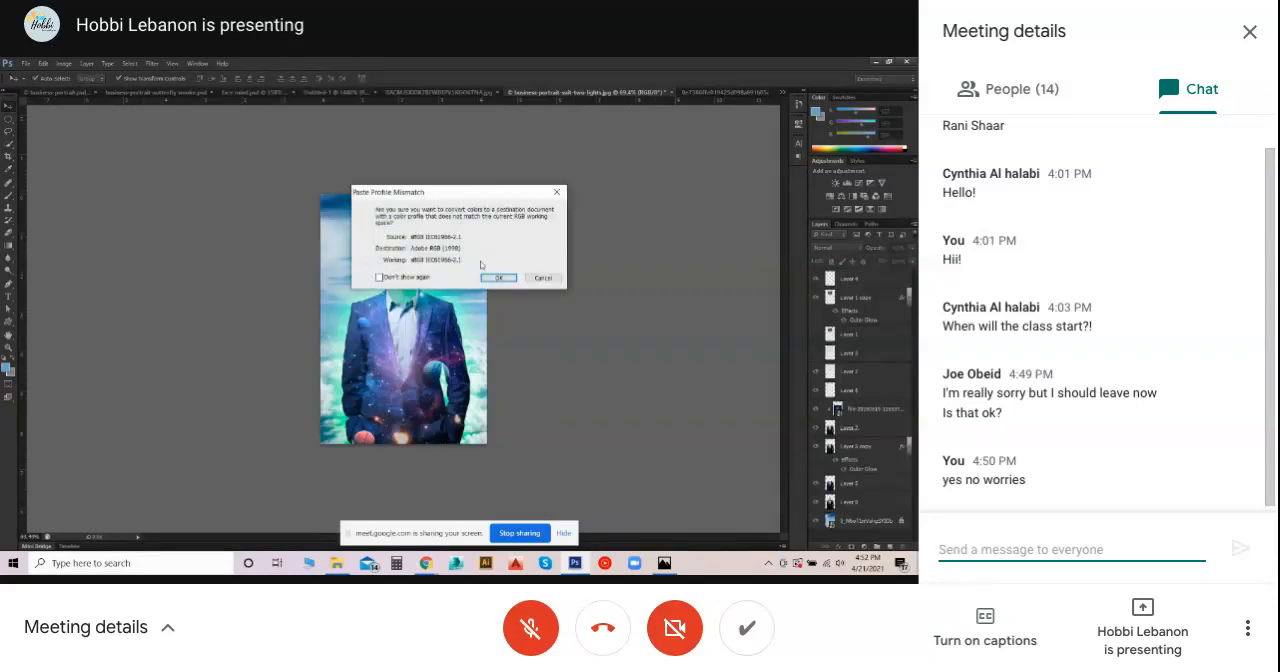
pyautogui.click(497, 277)
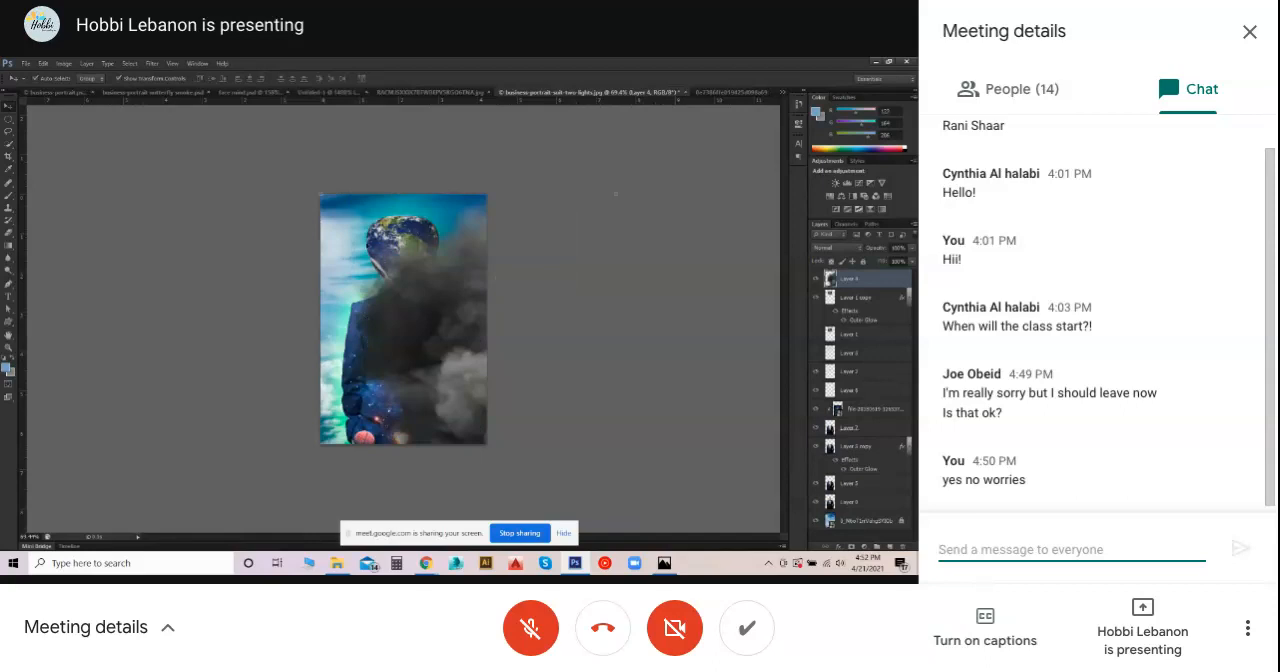
# - Scale the smoke layer down, place it over the man's head and commit the transform
pyautogui.scroll(-8, 306, 200)
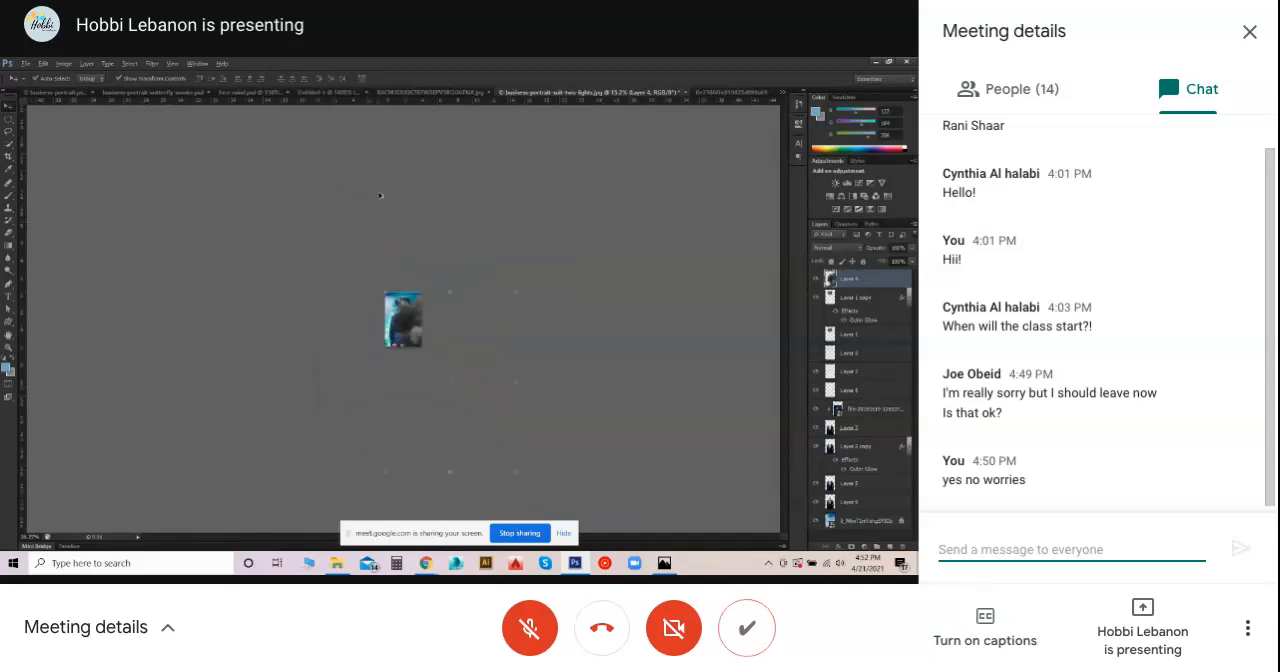
pyautogui.hotkey('ctrl', 't')
pyautogui.moveTo(514, 470); pyautogui.dragTo(411, 316)
pyautogui.scroll(3, 411, 316)
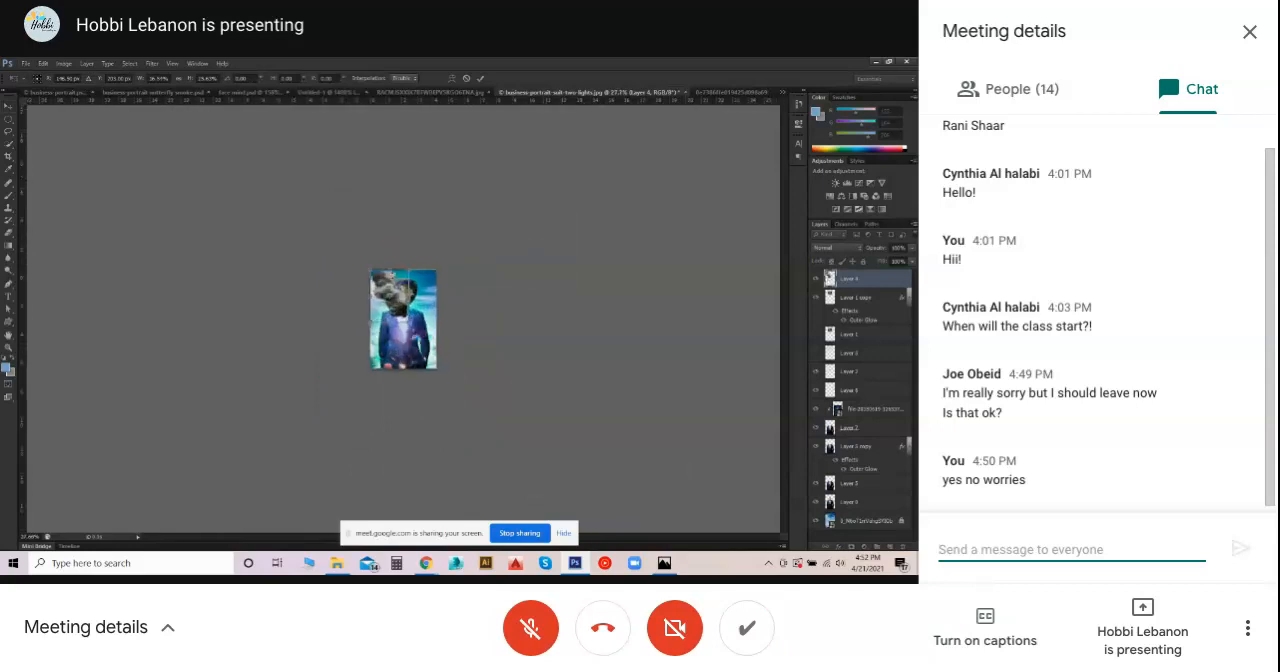
pyautogui.scroll(2, 410, 316)
pyautogui.scroll(2, 405, 320)
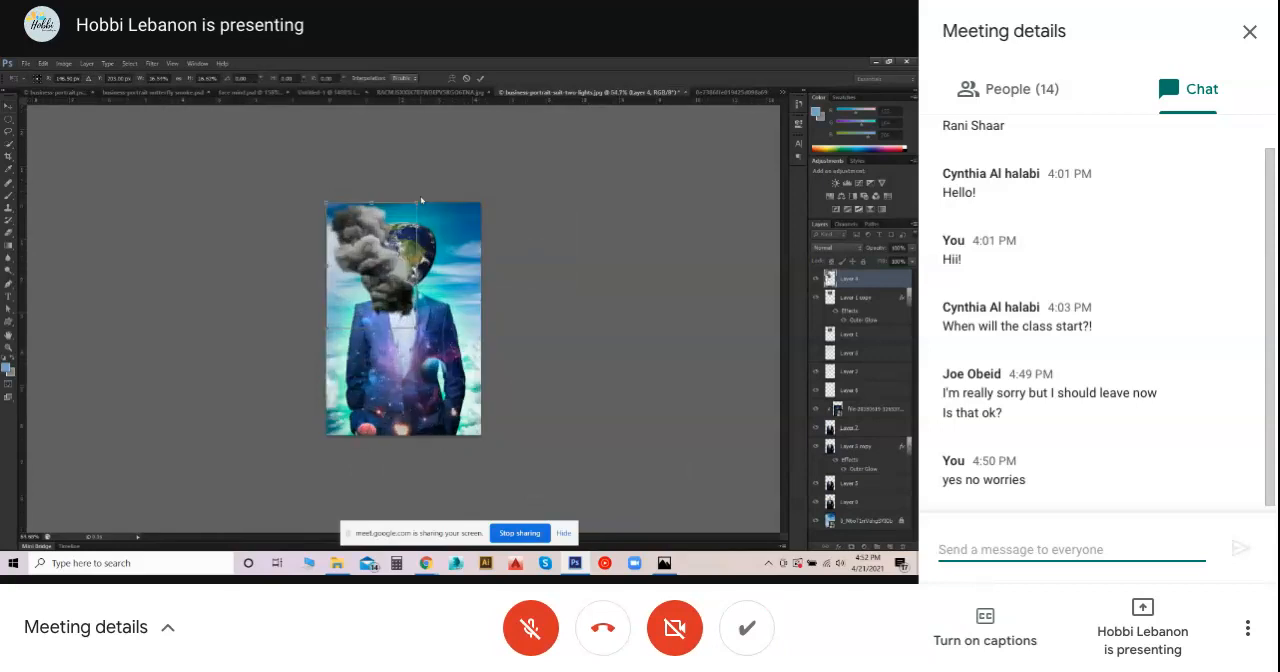
pyautogui.moveTo(365, 240); pyautogui.dragTo(391, 249)
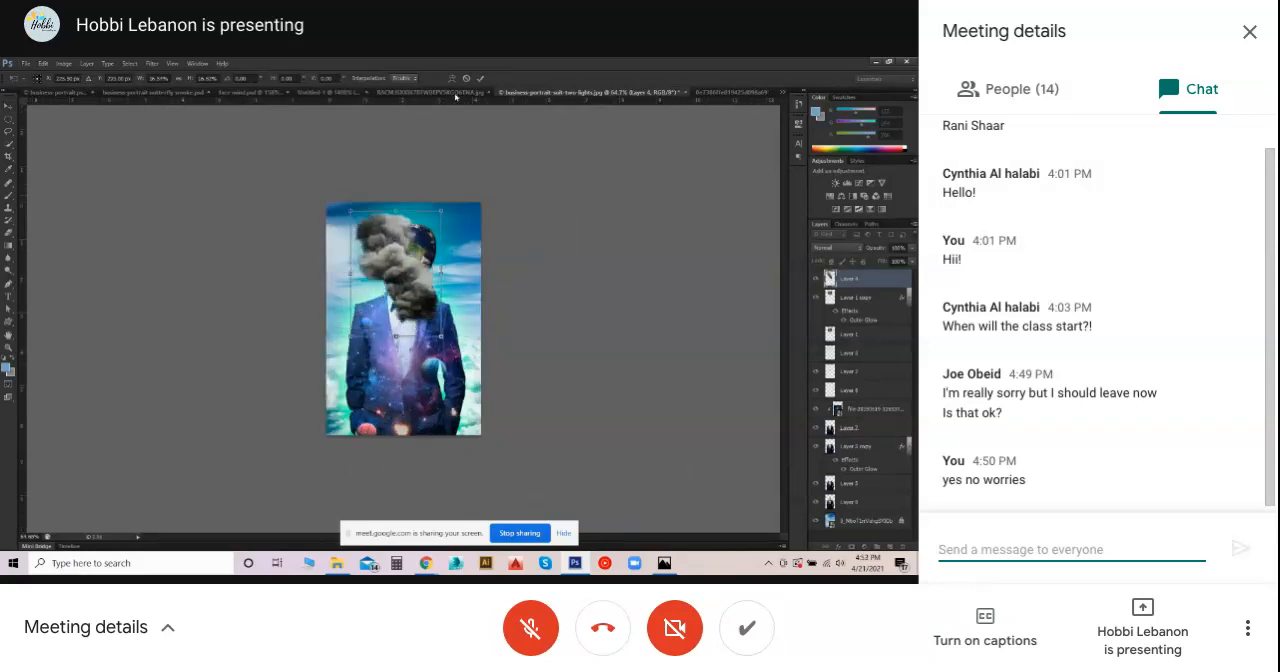
pyautogui.click(480, 79)
pyautogui.click(695, 262)
# - Hide all layers except the smoke and Layer 0, and move the smoke off the man's face towards the upper-right corner of the image
pyautogui.click(816, 297)
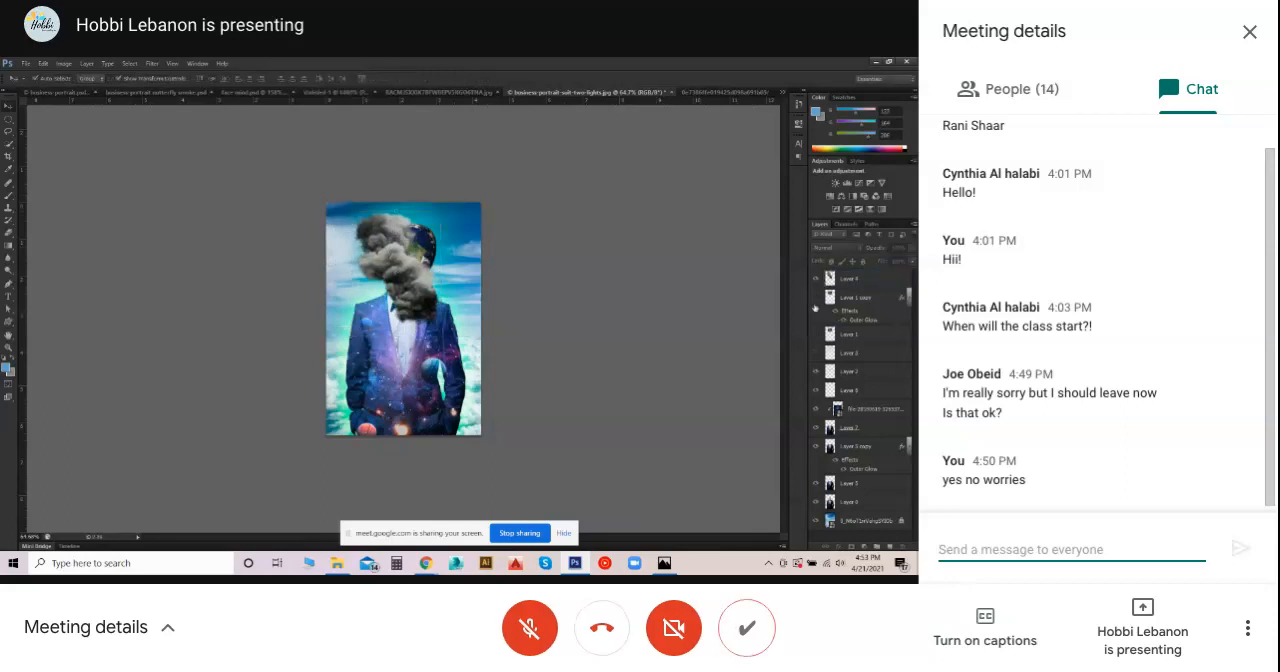
pyautogui.moveTo(816, 372); pyautogui.dragTo(814, 535)
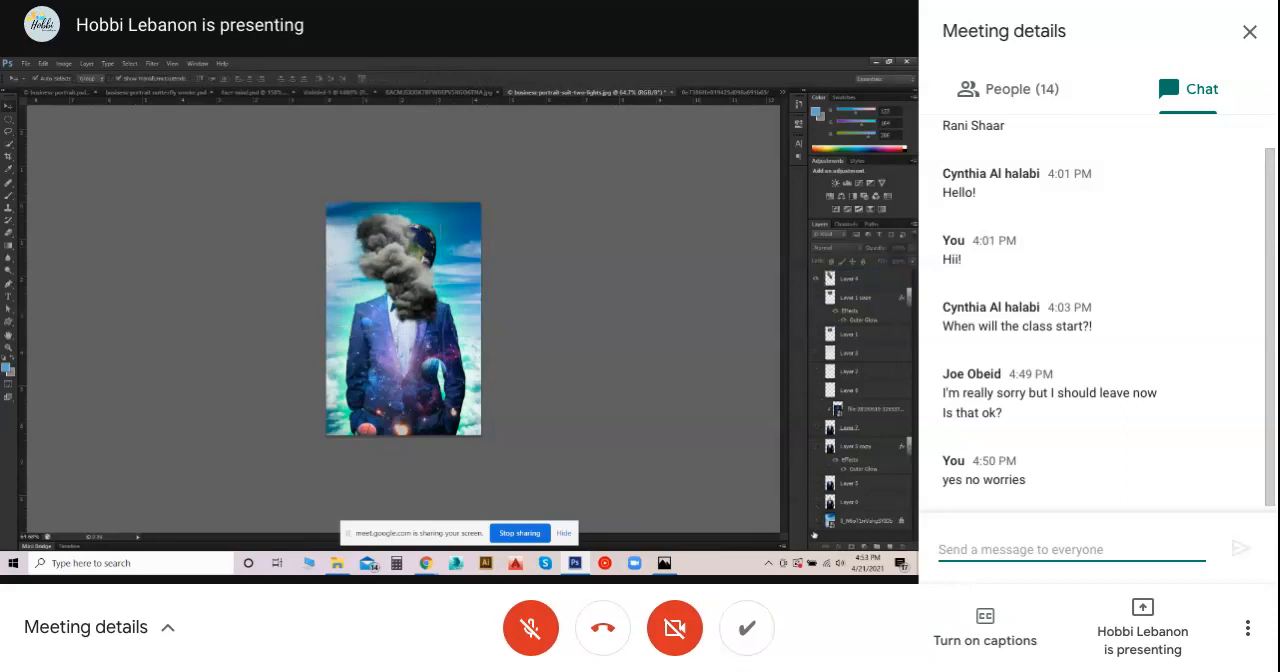
pyautogui.click(817, 503)
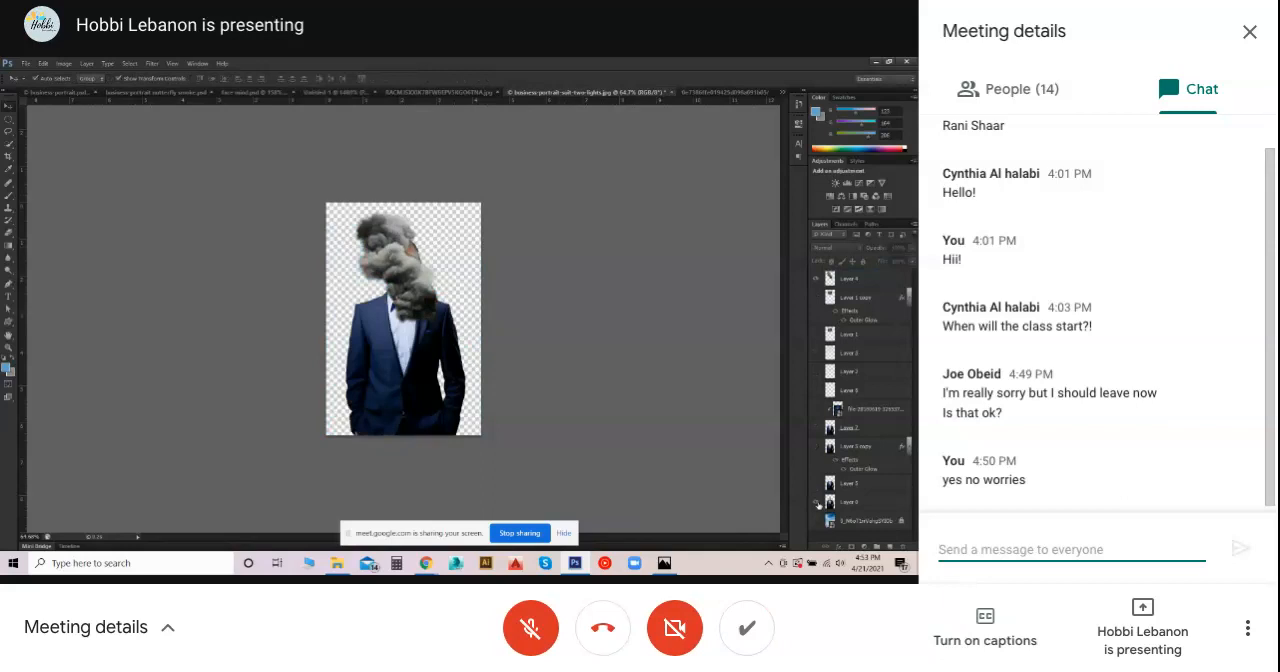
pyautogui.moveTo(372, 240); pyautogui.dragTo(416, 193)
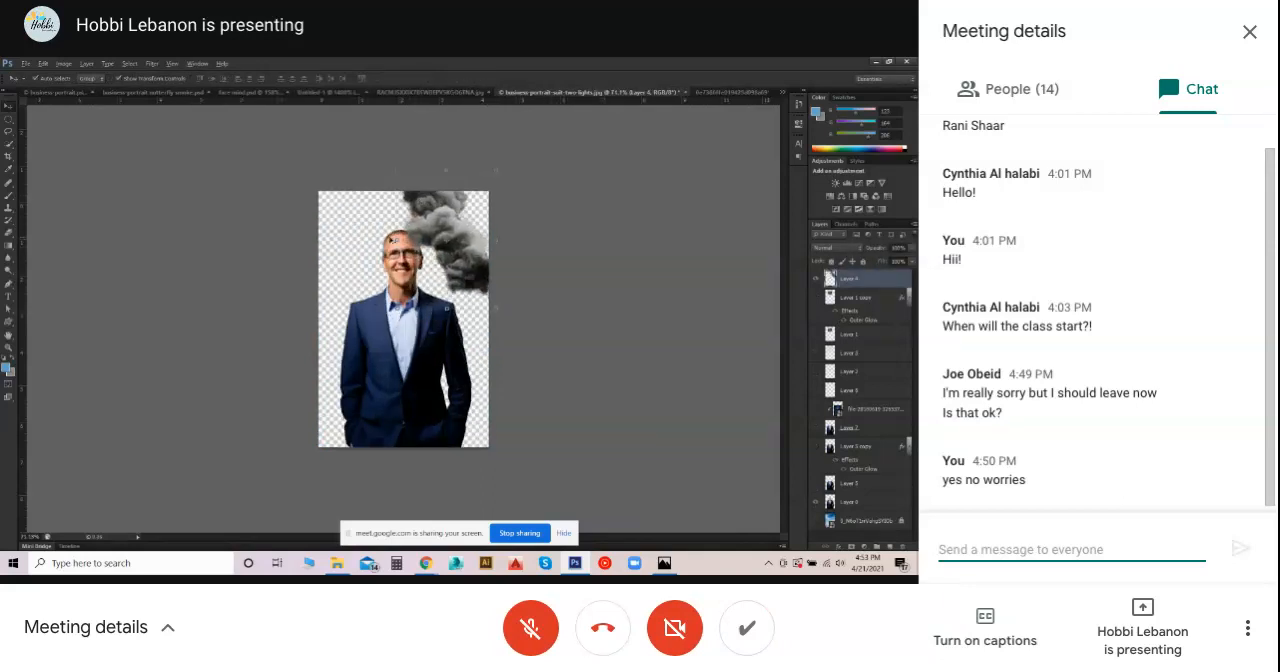
# - Duplicate Layer 0 with the man's cutout and hide the original
pyautogui.hotkey('ctrl', '+')
pyautogui.hotkey('ctrl', '+')
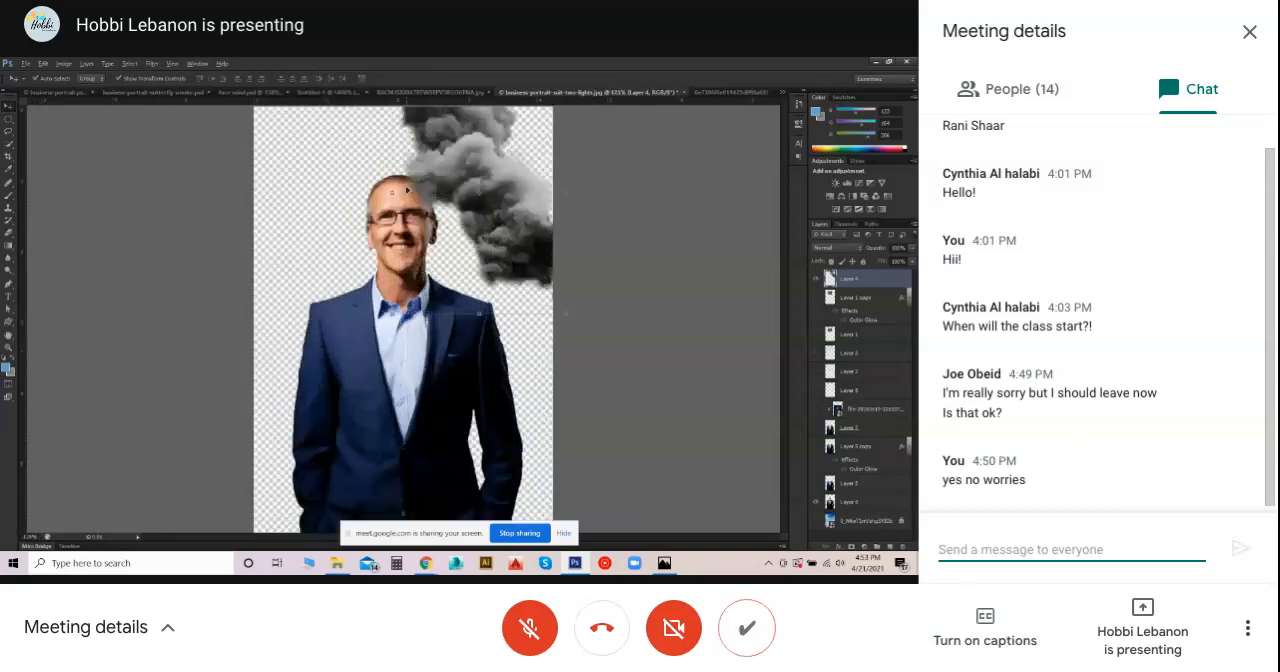
pyautogui.hotkey('ctrl', '+')
pyautogui.rightClick(852, 502)
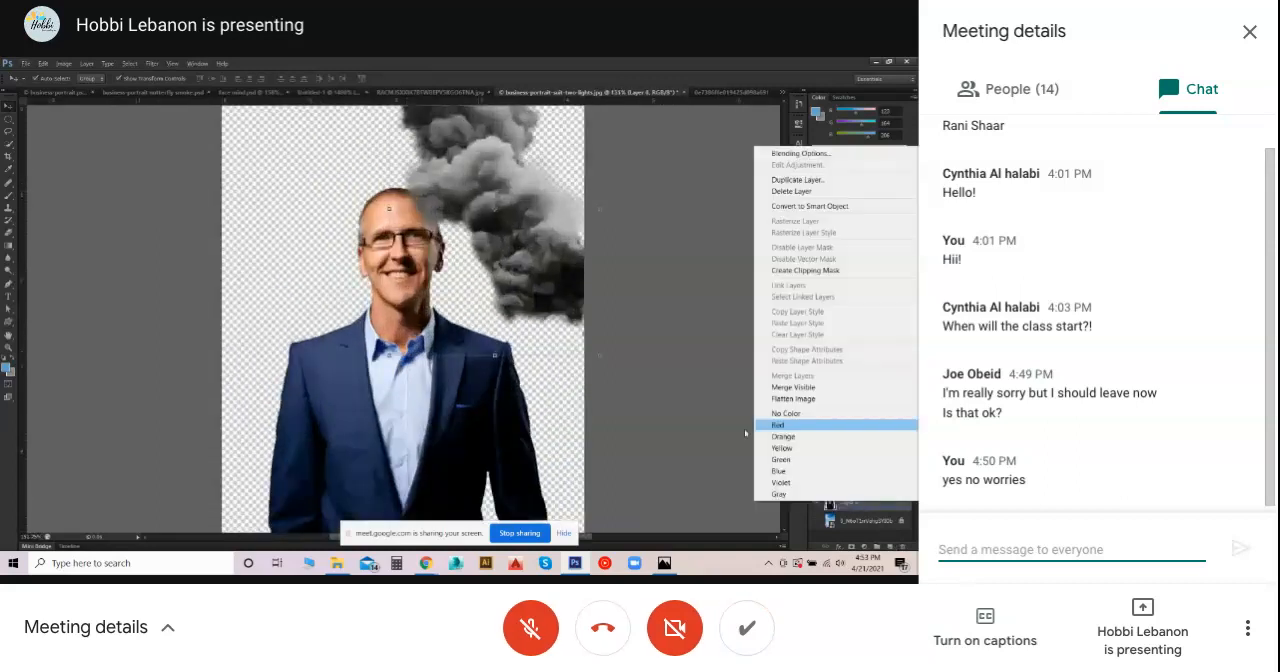
pyautogui.click(712, 405)
pyautogui.rightClick(853, 497)
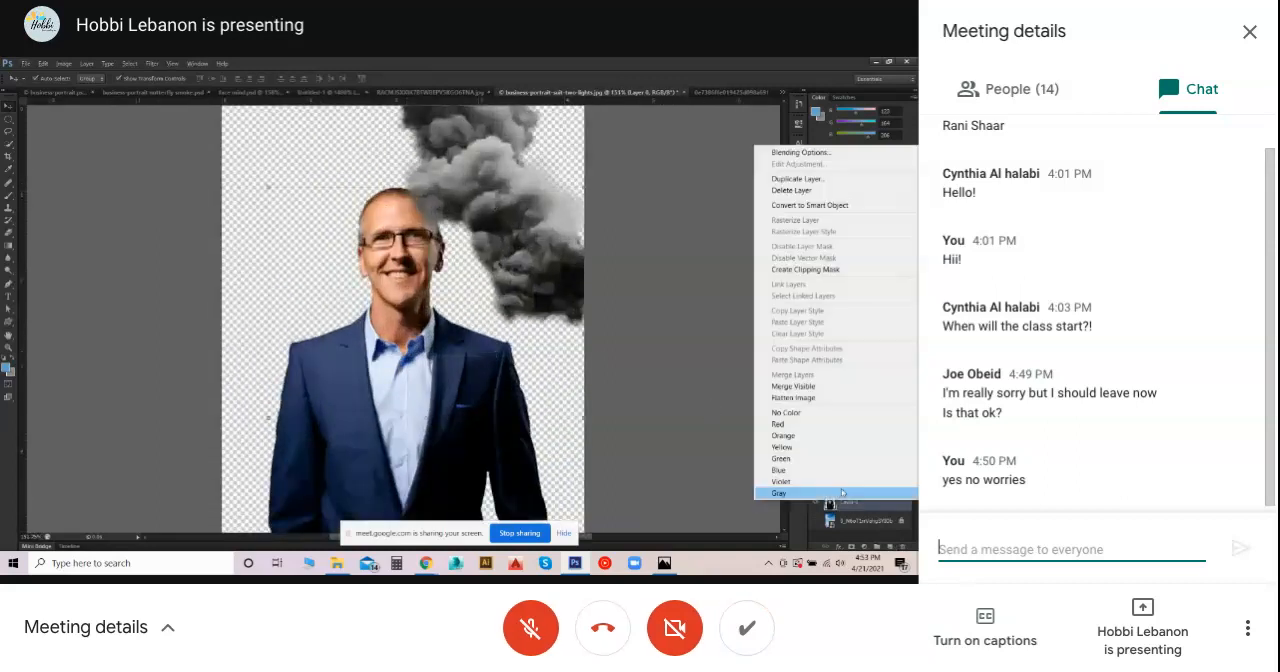
pyautogui.click(805, 180)
pyautogui.press('Return')
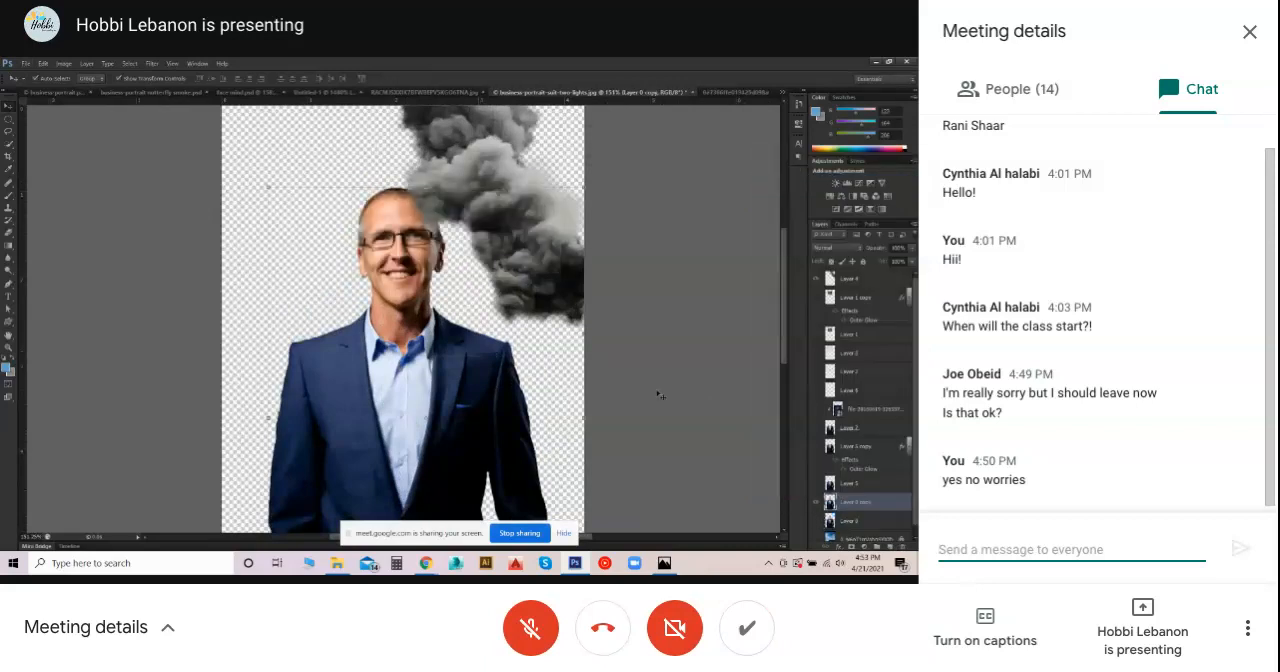
# - Erase the man's head and most of his neck on Layer 0 copy with the Eraser tool
pyautogui.click(21, 252)
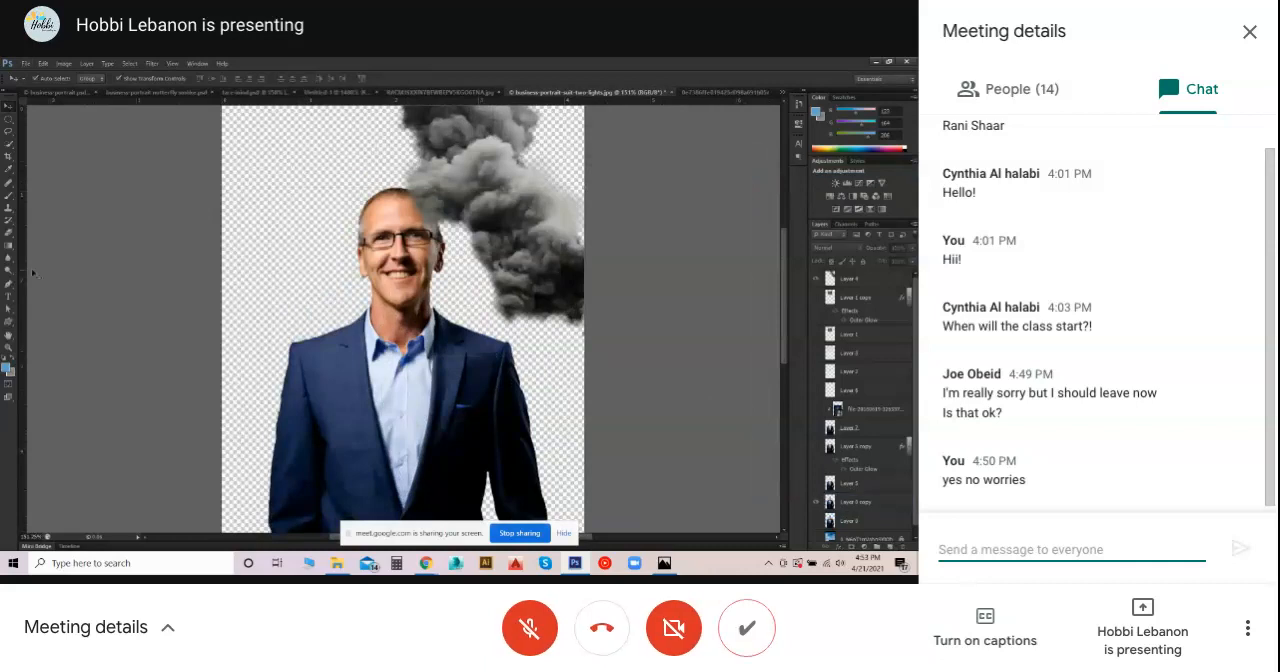
pyautogui.click(9, 240)
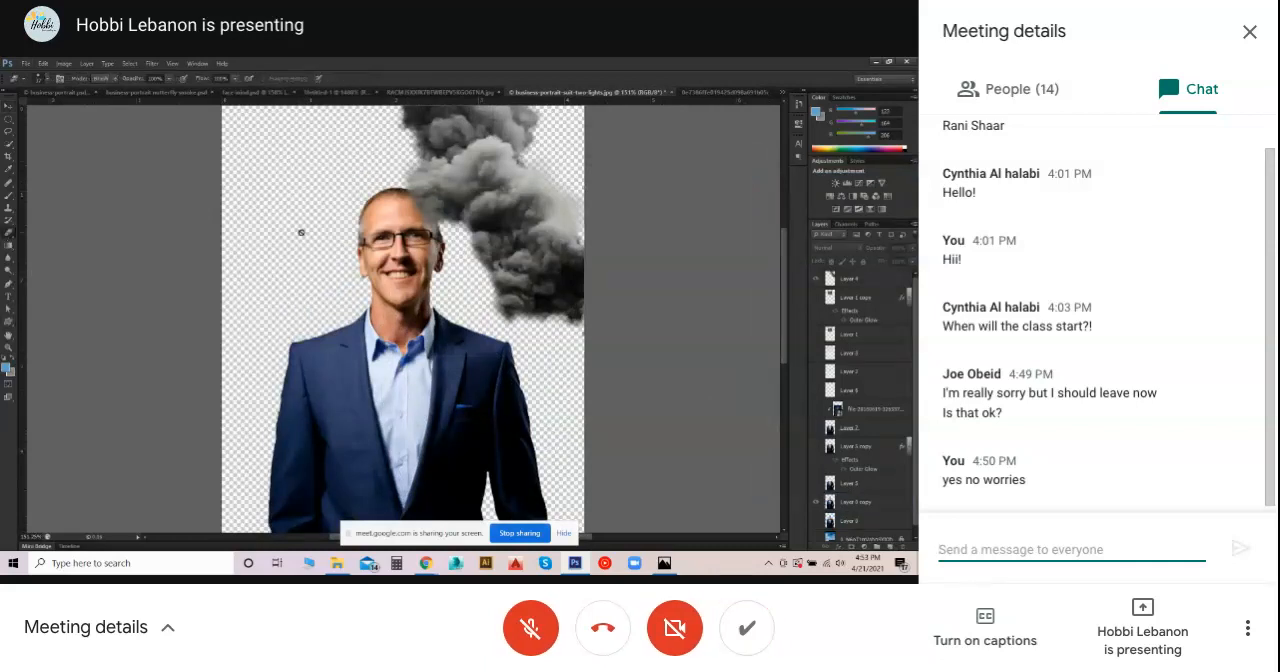
pyautogui.click(845, 501)
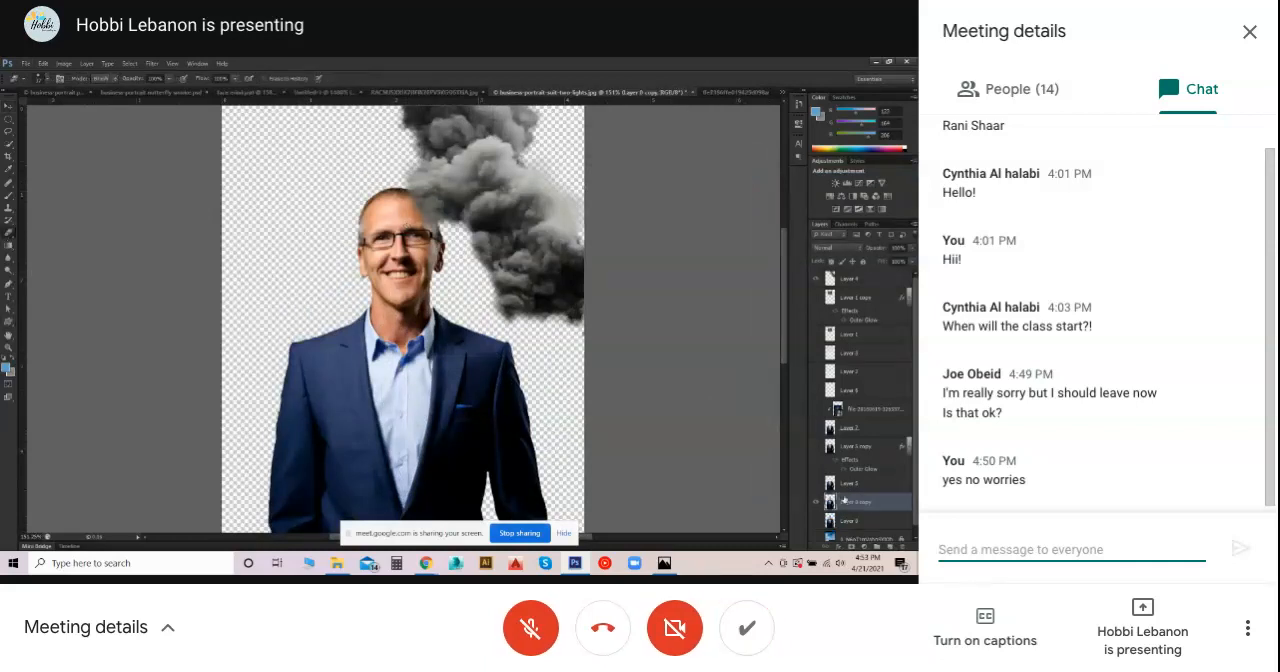
pyautogui.moveTo(428, 192)
pyautogui.mouseDown()
pyautogui.moveTo(380, 224)
pyautogui.moveTo(440, 246)
pyautogui.moveTo(343, 253)
pyautogui.moveTo(449, 266)
pyautogui.moveTo(400, 250)
pyautogui.mouseUp()
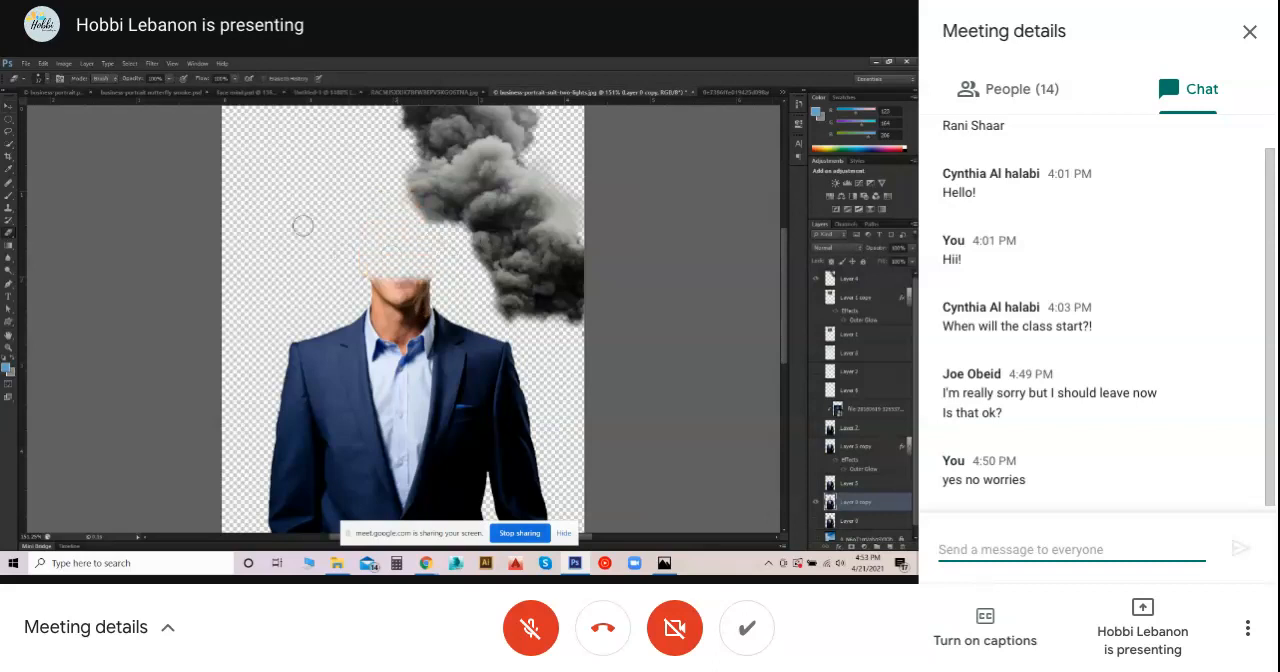
pyautogui.moveTo(303, 225)
pyautogui.mouseDown()
pyautogui.moveTo(339, 272)
pyautogui.moveTo(428, 293)
pyautogui.moveTo(396, 320)
pyautogui.moveTo(382, 312)
pyautogui.moveTo(396, 328)
pyautogui.moveTo(420, 311)
pyautogui.moveTo(398, 328)
pyautogui.mouseUp()
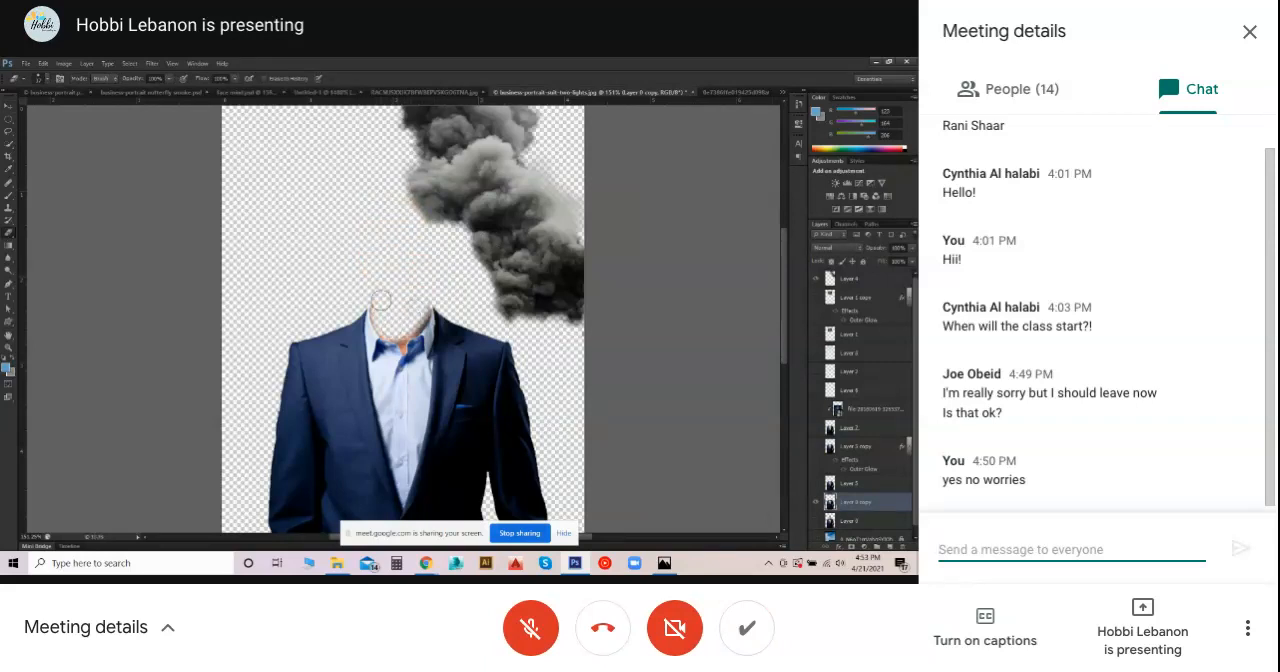
pyautogui.moveTo(395, 326); pyautogui.dragTo(419, 315)
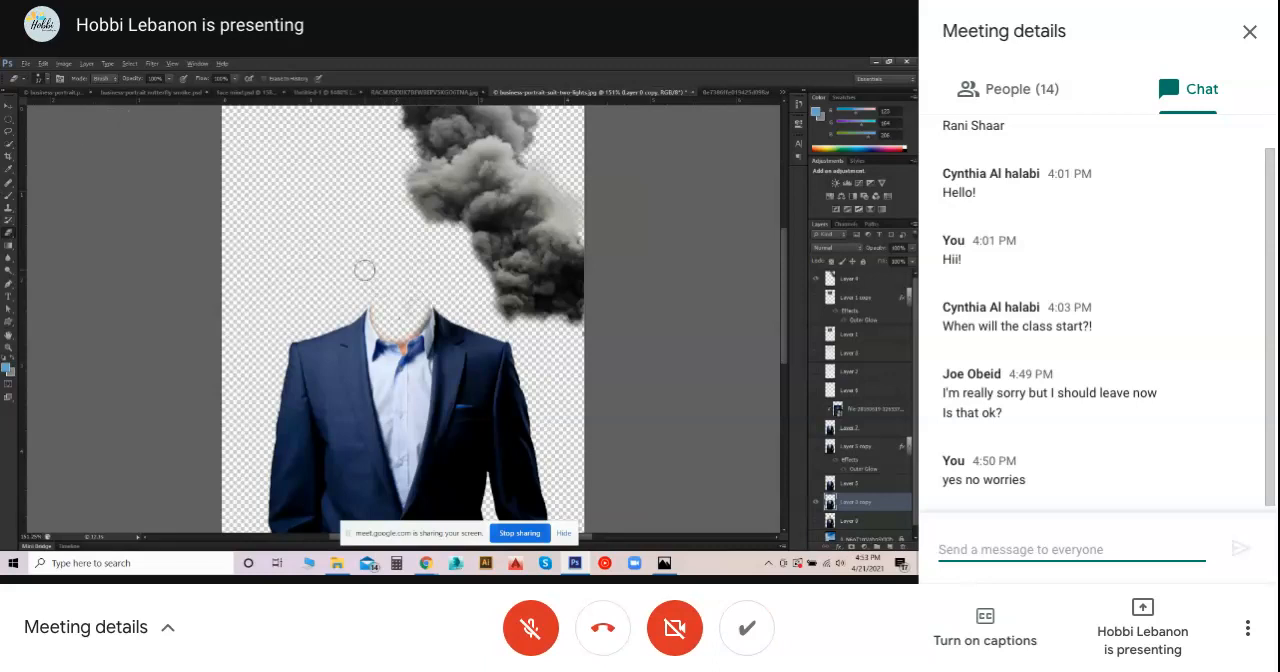
pyautogui.moveTo(364, 270)
pyautogui.mouseDown()
pyautogui.moveTo(342, 268)
pyautogui.moveTo(364, 270)
pyautogui.mouseUp()
# - Erase the remaining skin inside the shirt collar and along its inner edges on Layer 0 copy
pyautogui.scroll(2, 376, 300)
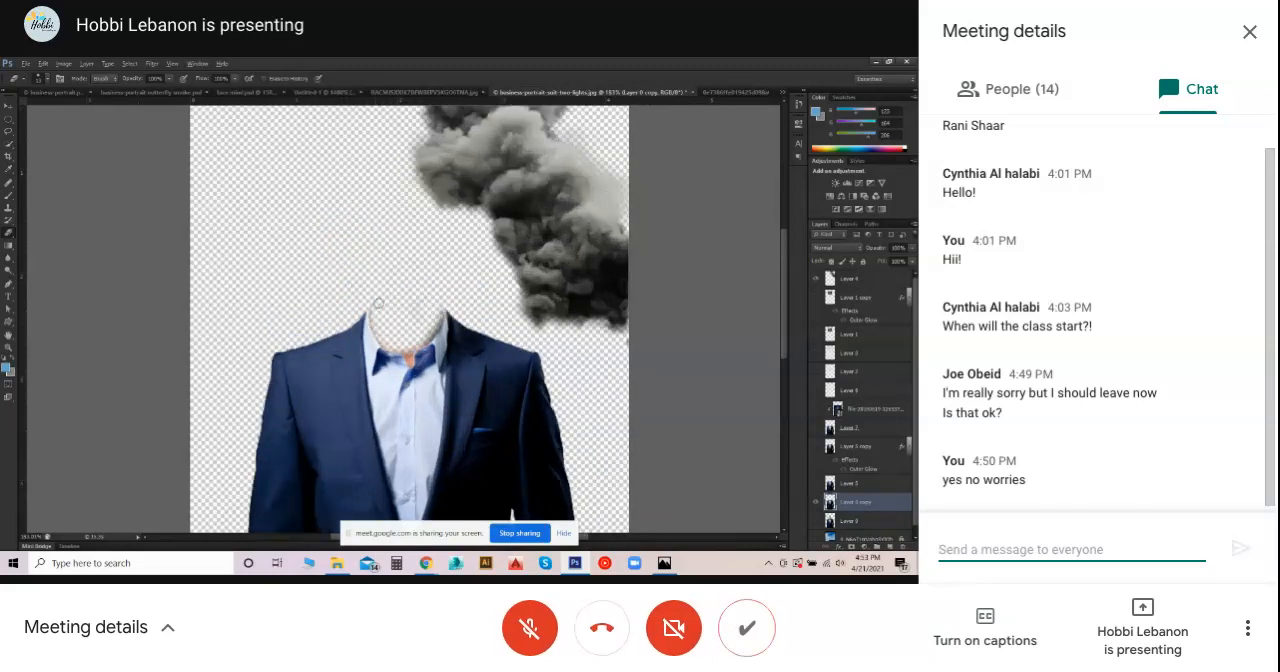
pyautogui.scroll(13, 401, 350)
pyautogui.moveTo(425, 284); pyautogui.dragTo(414, 284)
pyautogui.moveTo(420, 366)
pyautogui.mouseDown()
pyautogui.moveTo(416, 356)
pyautogui.moveTo(431, 403)
pyautogui.moveTo(438, 355)
pyautogui.moveTo(430, 405)
pyautogui.moveTo(408, 360)
pyautogui.moveTo(427, 398)
pyautogui.moveTo(397, 351)
pyautogui.moveTo(338, 329)
pyautogui.moveTo(354, 335)
pyautogui.moveTo(313, 288)
pyautogui.moveTo(304, 207)
pyautogui.mouseUp()
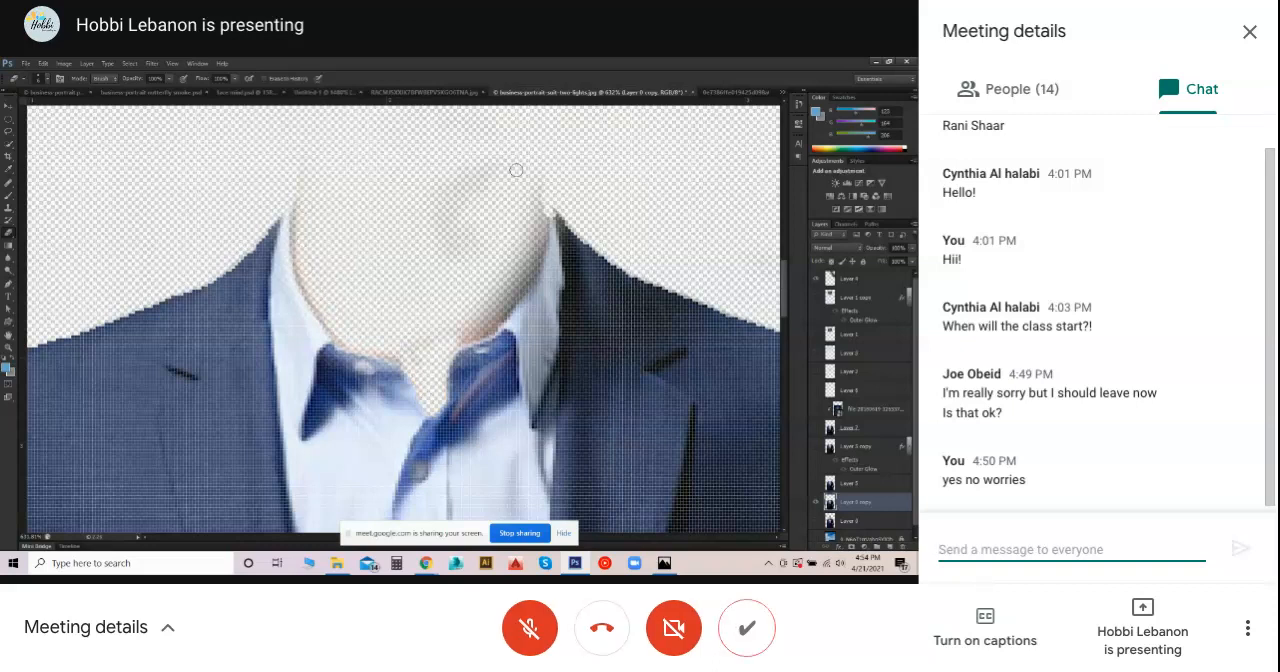
pyautogui.moveTo(516, 170)
pyautogui.mouseDown()
pyautogui.moveTo(540, 205)
pyautogui.moveTo(537, 246)
pyautogui.moveTo(513, 290)
pyautogui.moveTo(470, 321)
pyautogui.moveTo(472, 303)
pyautogui.mouseUp()
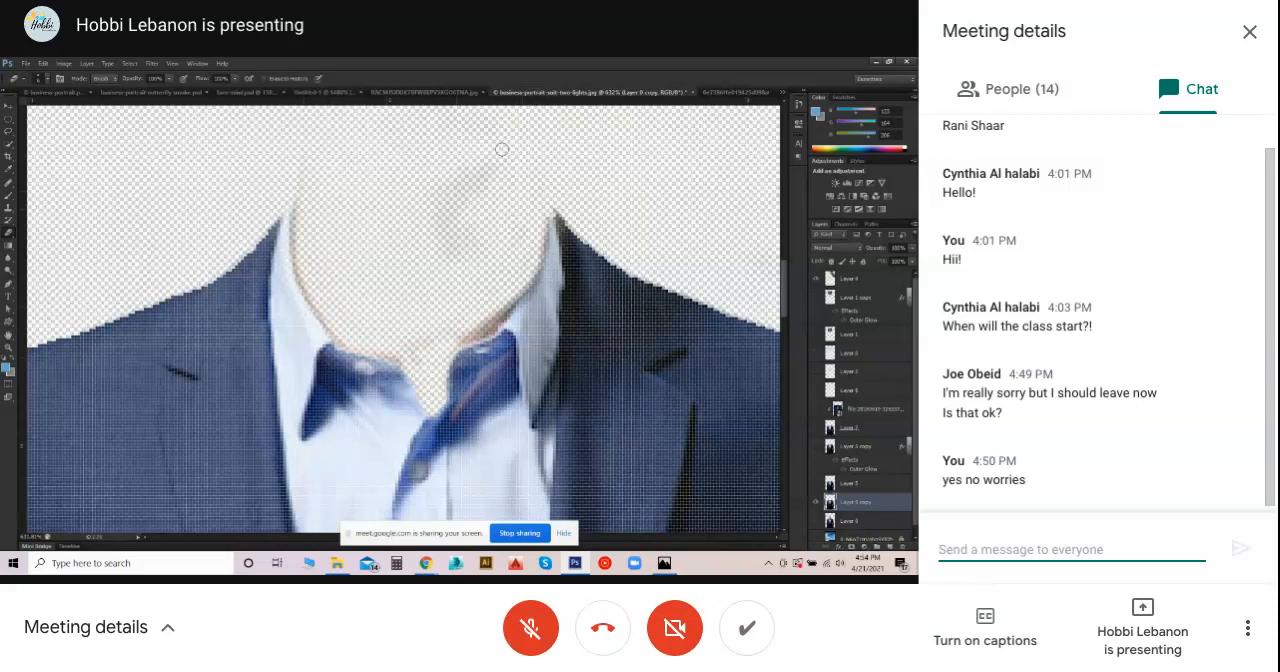
# - Move the smoke layer so its lower end rises from the empty shirt collar
pyautogui.scroll(-1, 447, 198)
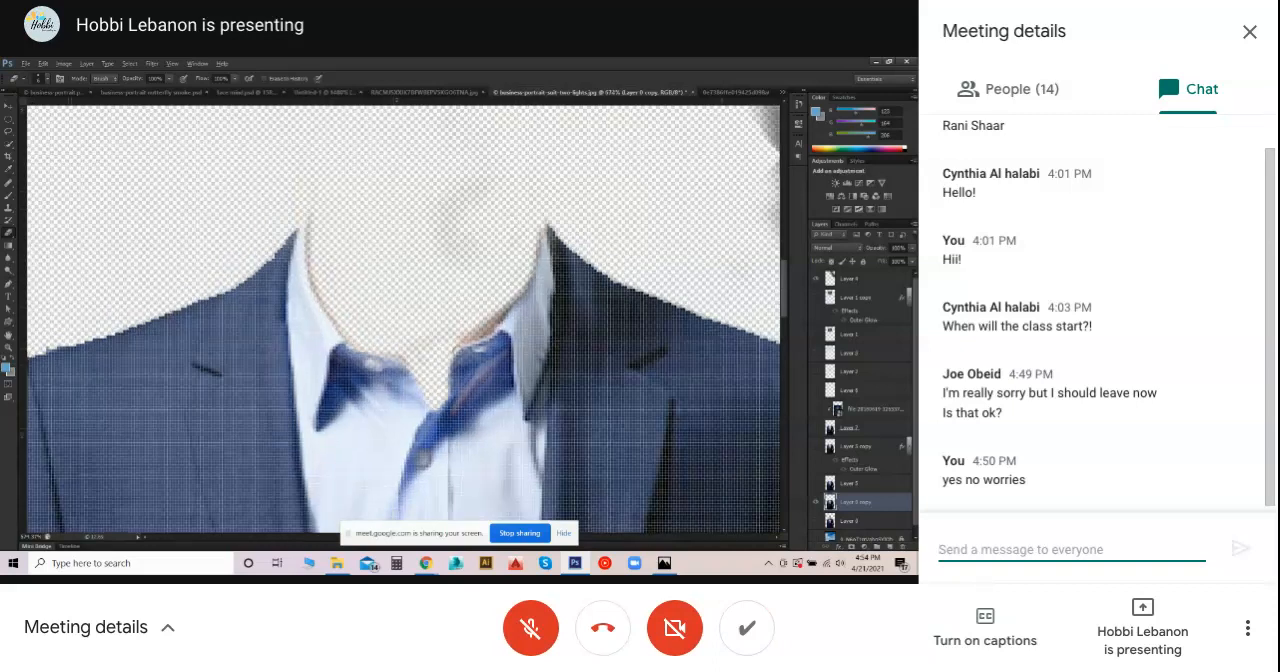
pyautogui.scroll(-12, 382, 315)
pyautogui.press('v')
pyautogui.moveTo(590, 250)
pyautogui.mouseDown()
pyautogui.moveTo(423, 228)
pyautogui.moveTo(434, 229)
pyautogui.moveTo(435, 295)
pyautogui.mouseUp()
pyautogui.scroll(-5, 435, 295)
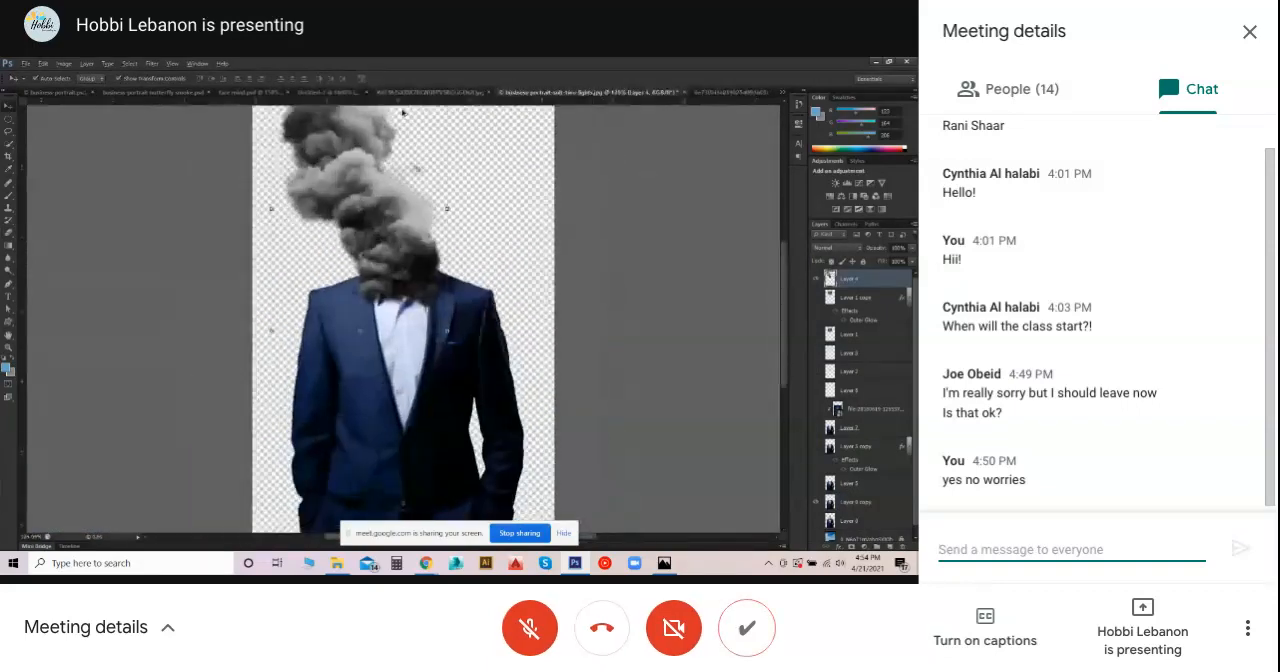
# - Rotate the smoke layer about 30 degrees clockwise and reposition it so the column rises nearly upright from the empty shirt collar
pyautogui.scroll(3, 385, 129)
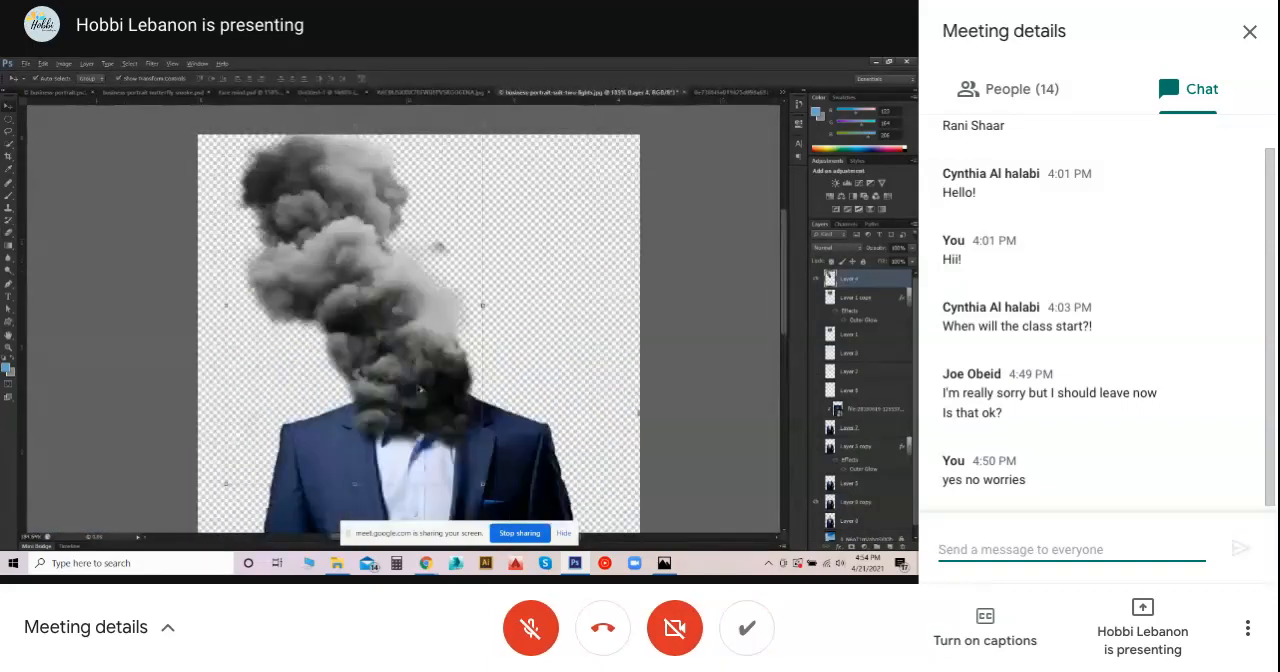
pyautogui.moveTo(390, 325)
pyautogui.mouseDown()
pyautogui.moveTo(388, 307)
pyautogui.moveTo(399, 312)
pyautogui.mouseUp()
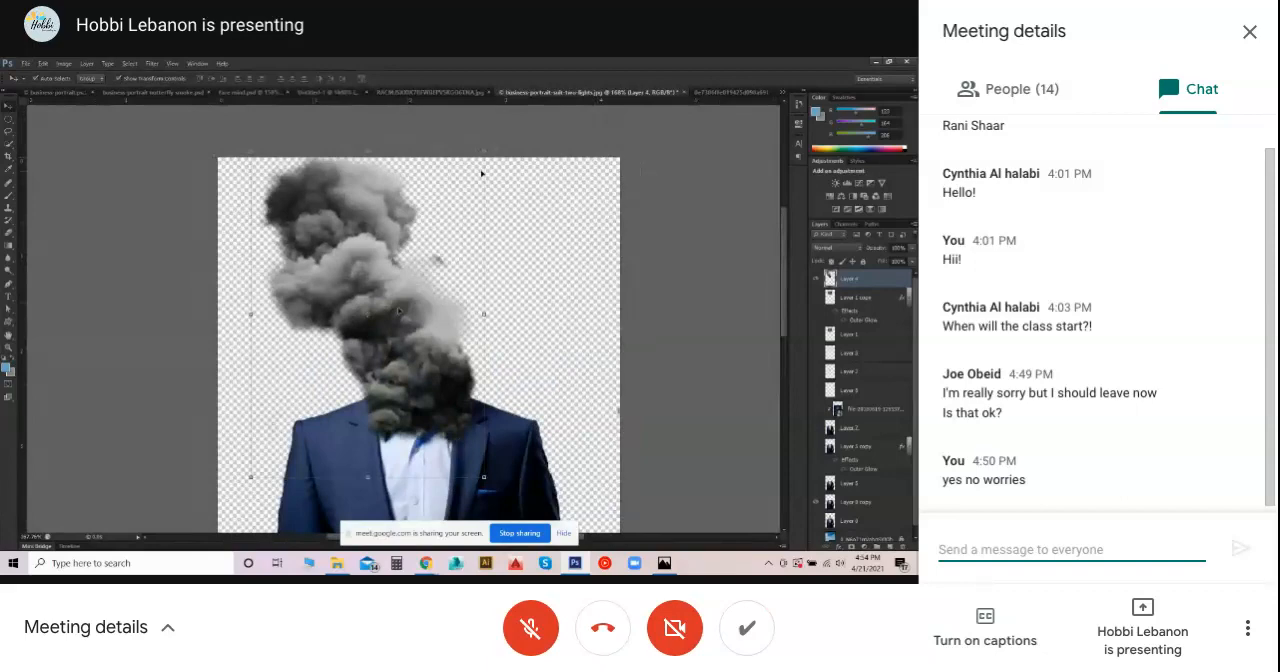
pyautogui.hotkey('ctrl', 't')
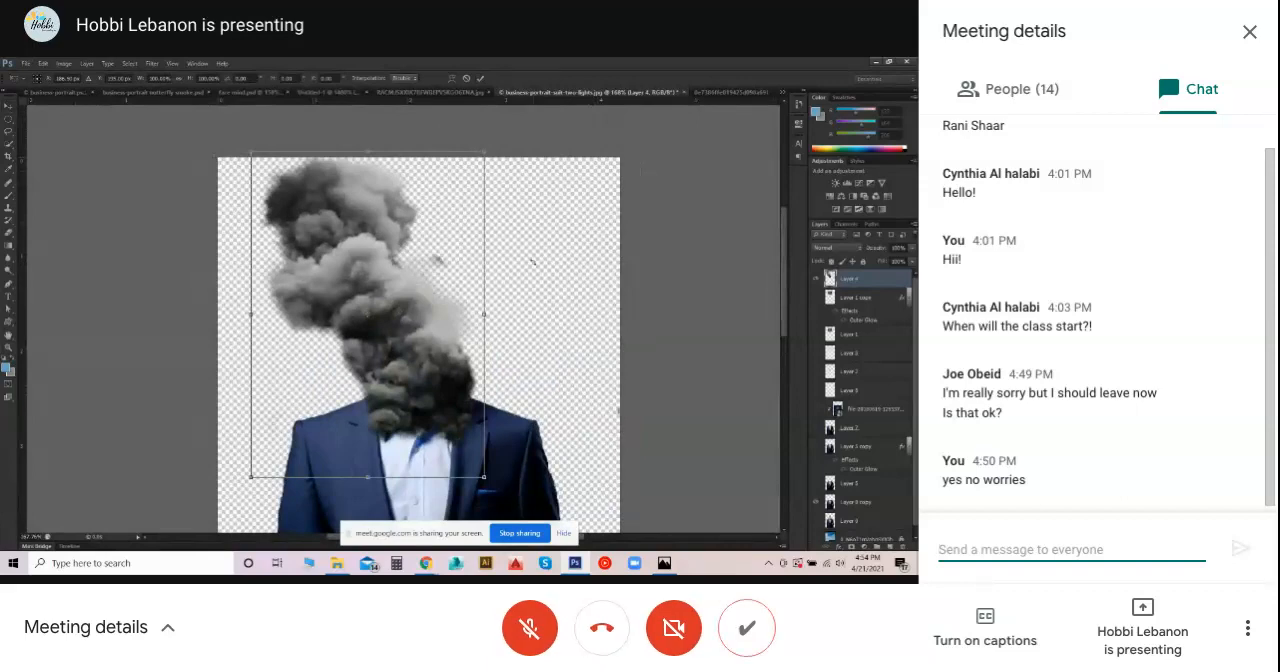
pyautogui.press('Return')
pyautogui.moveTo(348, 301); pyautogui.dragTo(338, 297)
pyautogui.moveTo(482, 147); pyautogui.dragTo(515, 160)
pyautogui.moveTo(360, 230); pyautogui.dragTo(267, 299)
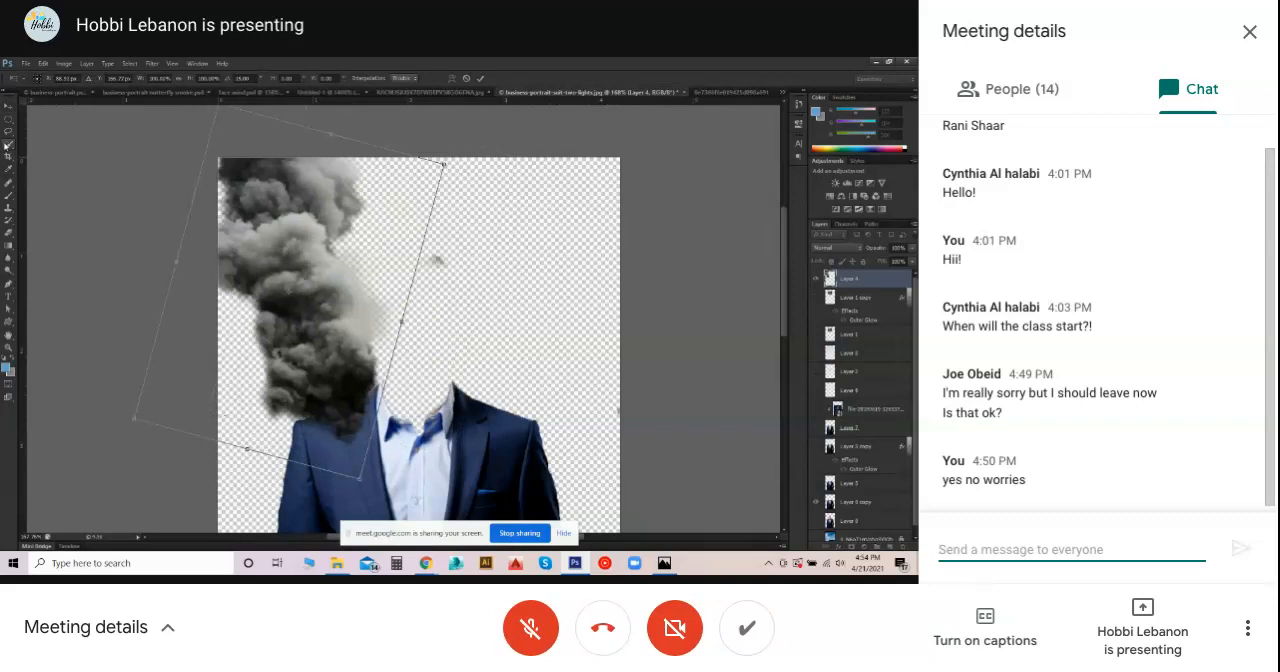
pyautogui.moveTo(232, 238); pyautogui.dragTo(308, 232)
pyautogui.moveTo(527, 161); pyautogui.dragTo(556, 216)
pyautogui.moveTo(359, 245); pyautogui.dragTo(389, 247)
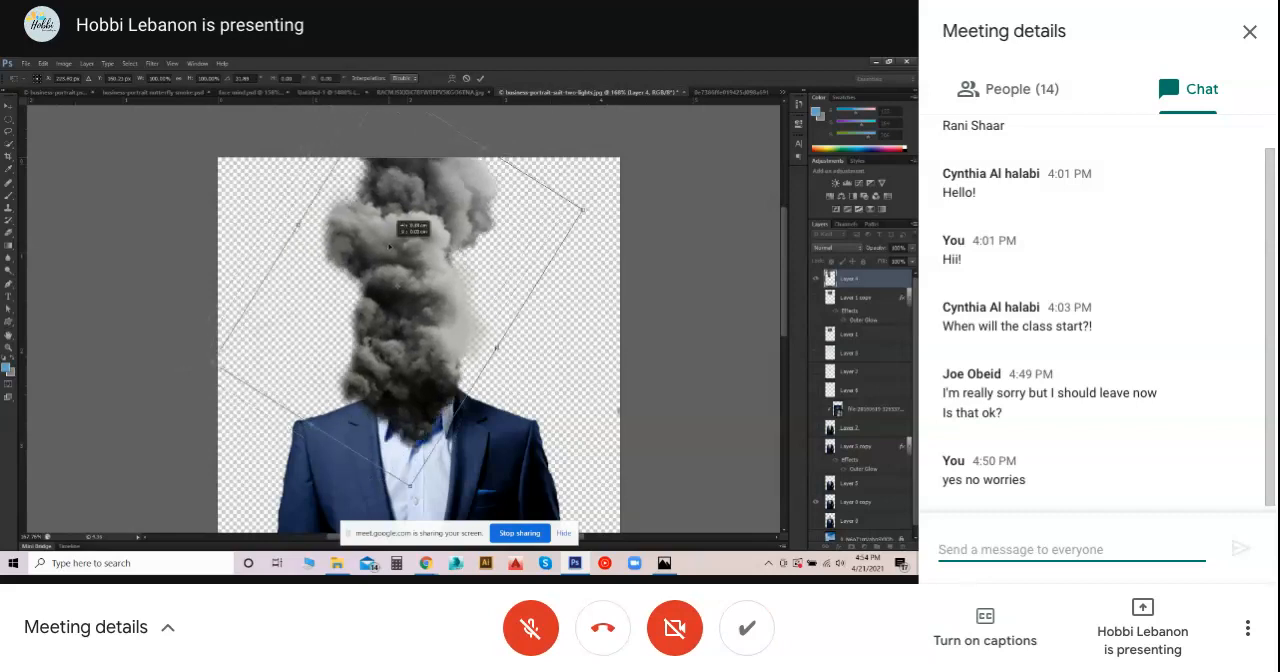
pyautogui.scroll(-1, 361, 487)
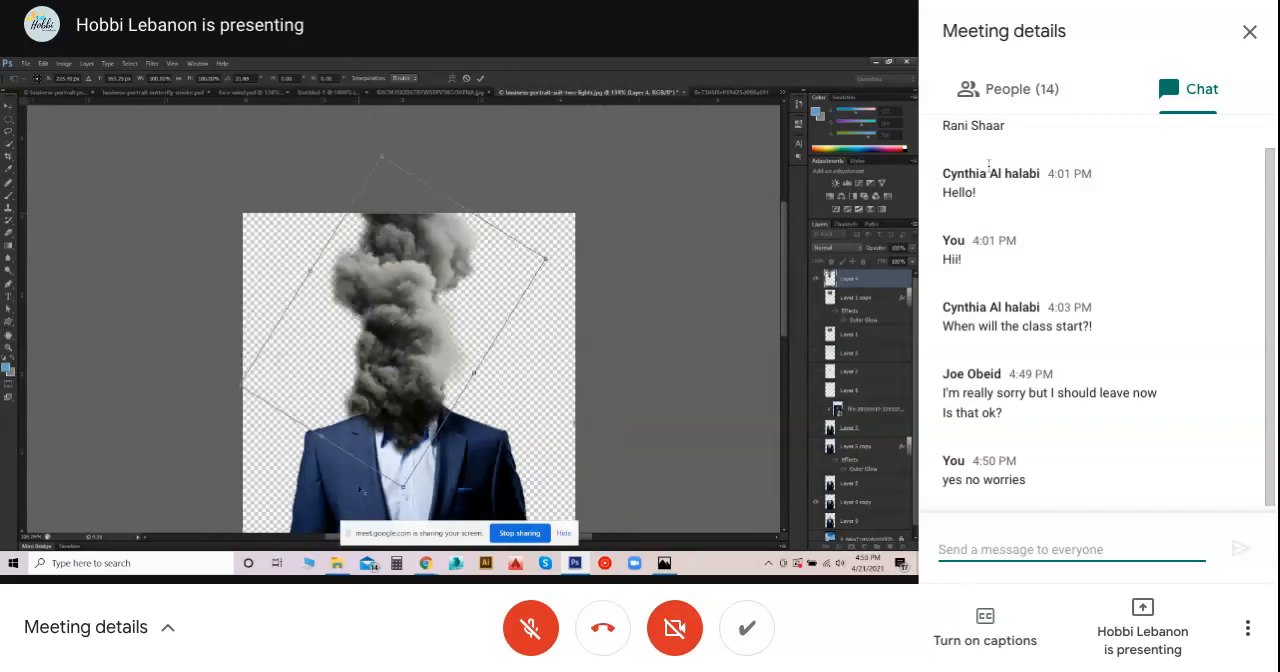